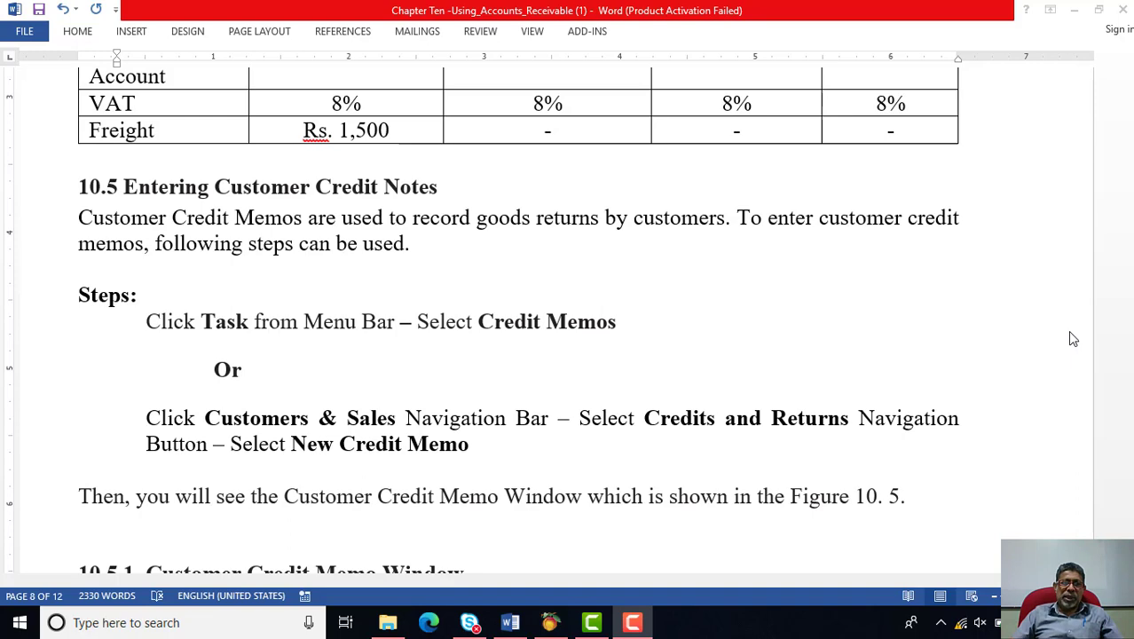
- Switch from the Word chapter to Peachtree Accounting and review the existing quotes in the Quote List, closing it when done
scroll(1071, 337, down, 1)
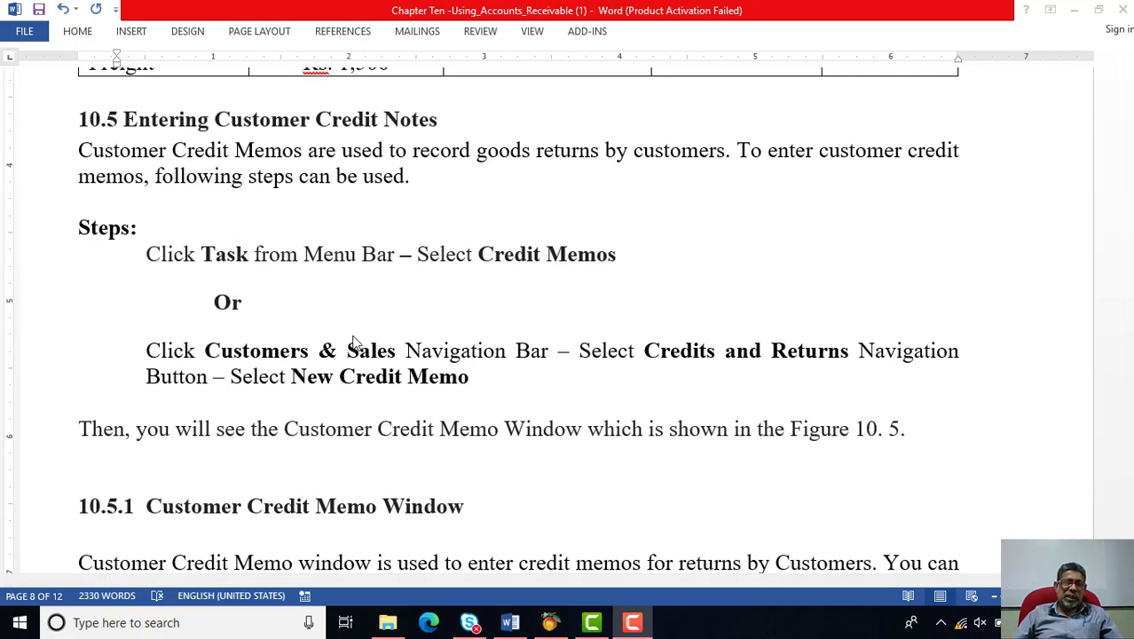
click(549, 624)
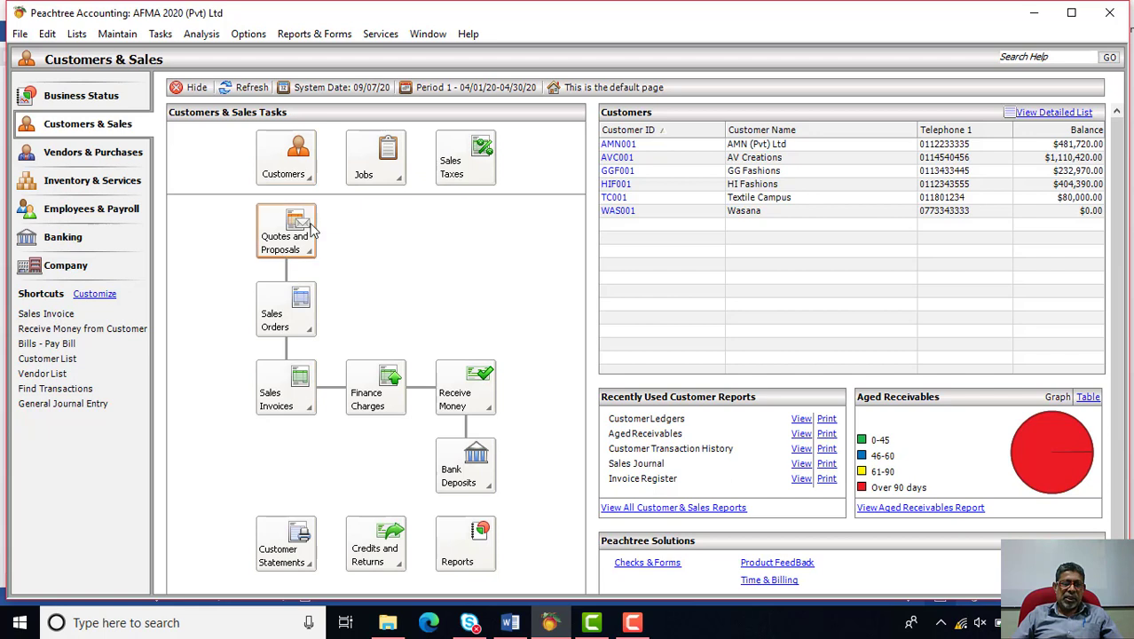
click(315, 252)
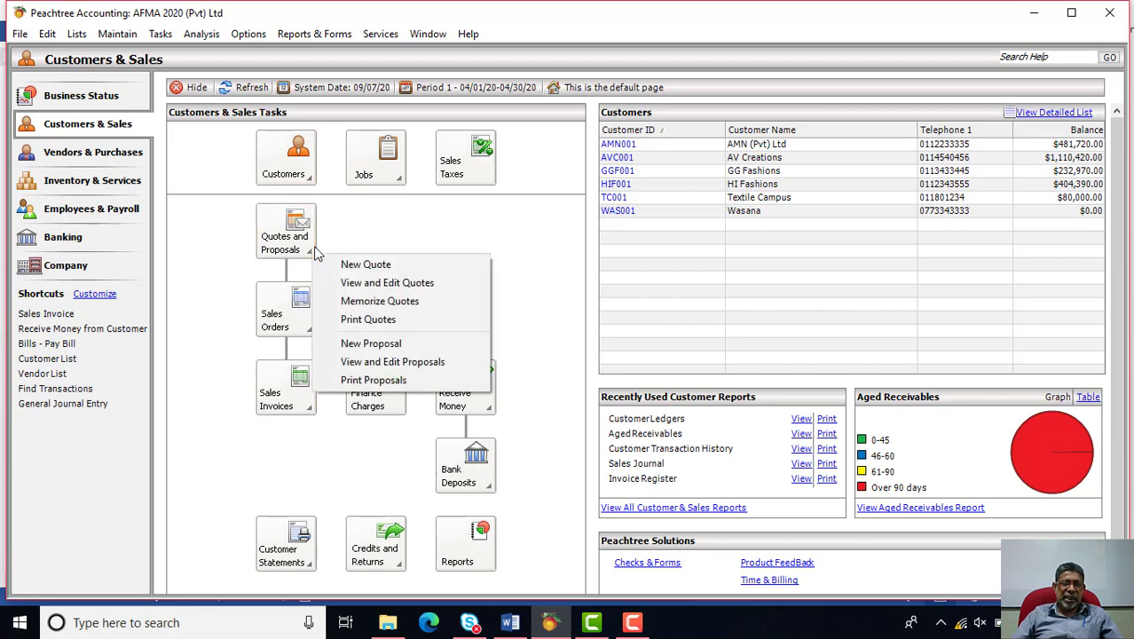
click(372, 287)
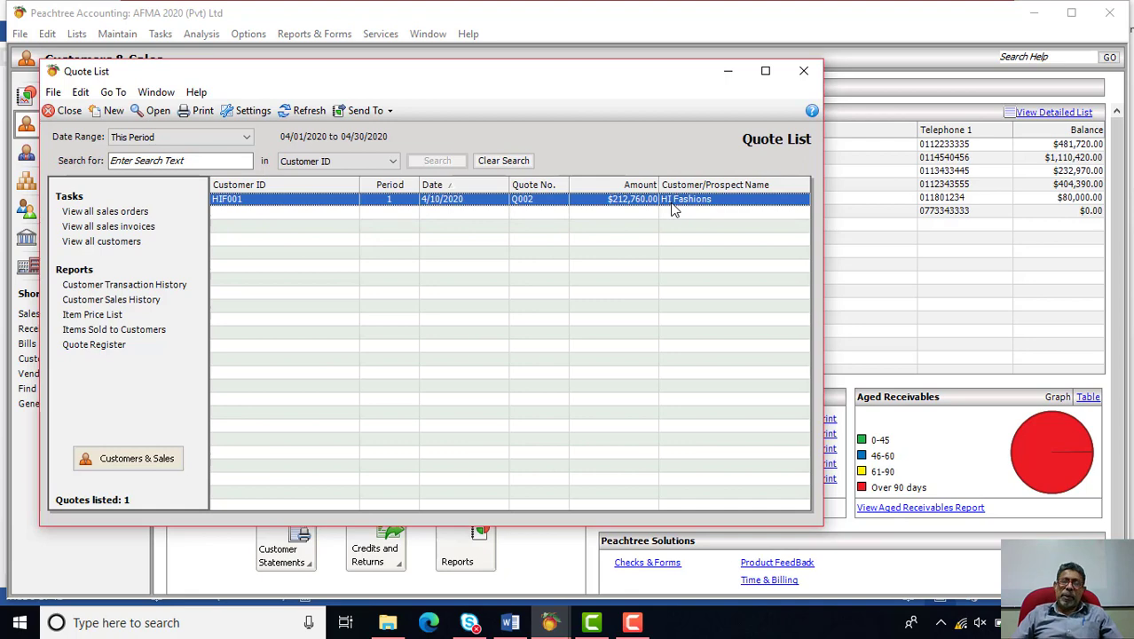
click(803, 71)
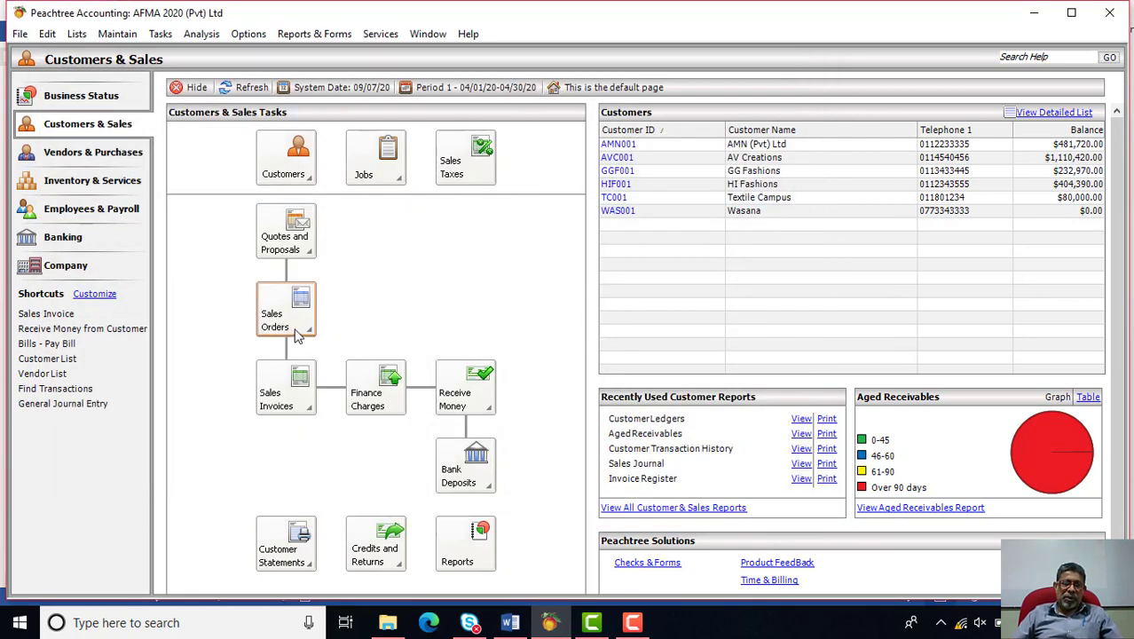
- Review the existing sales orders in the Sales Order List, then close the list
click(298, 333)
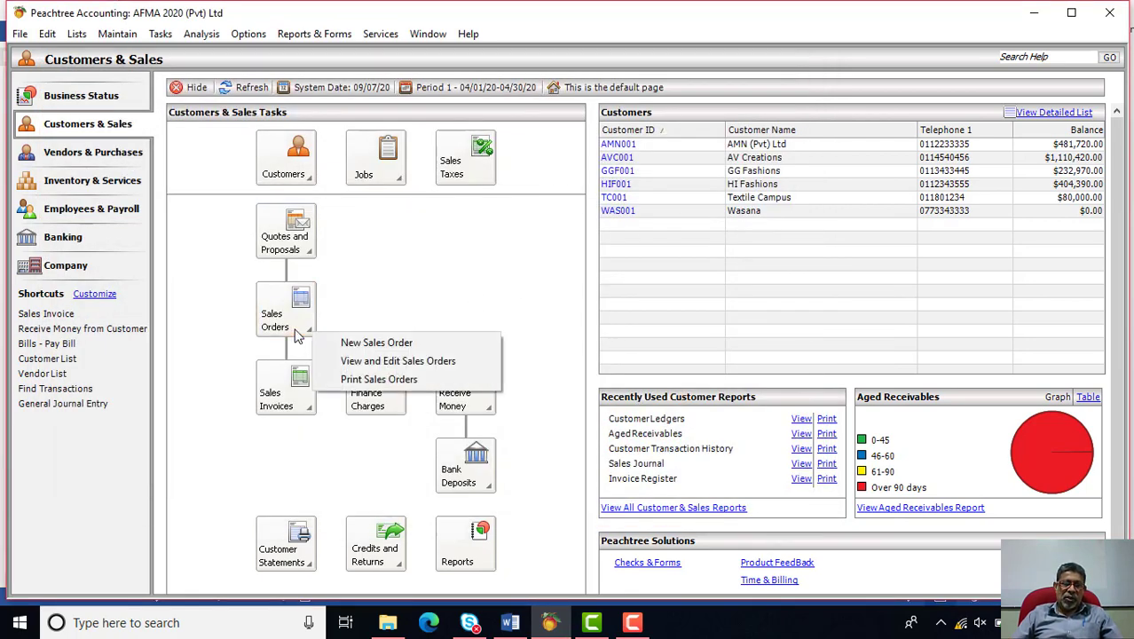
click(394, 364)
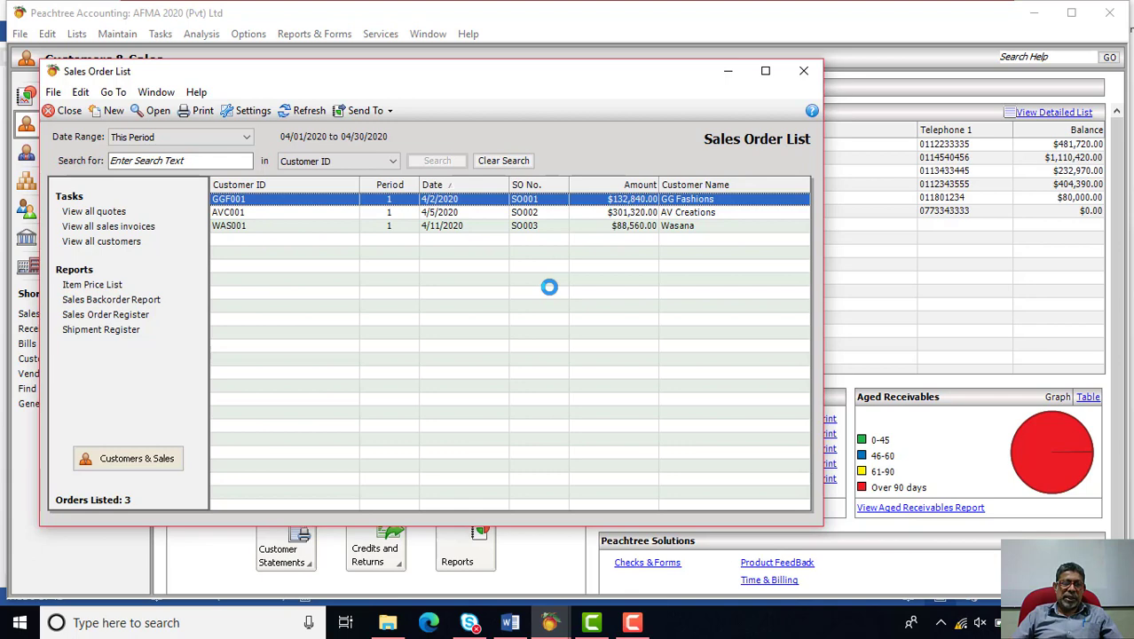
click(803, 71)
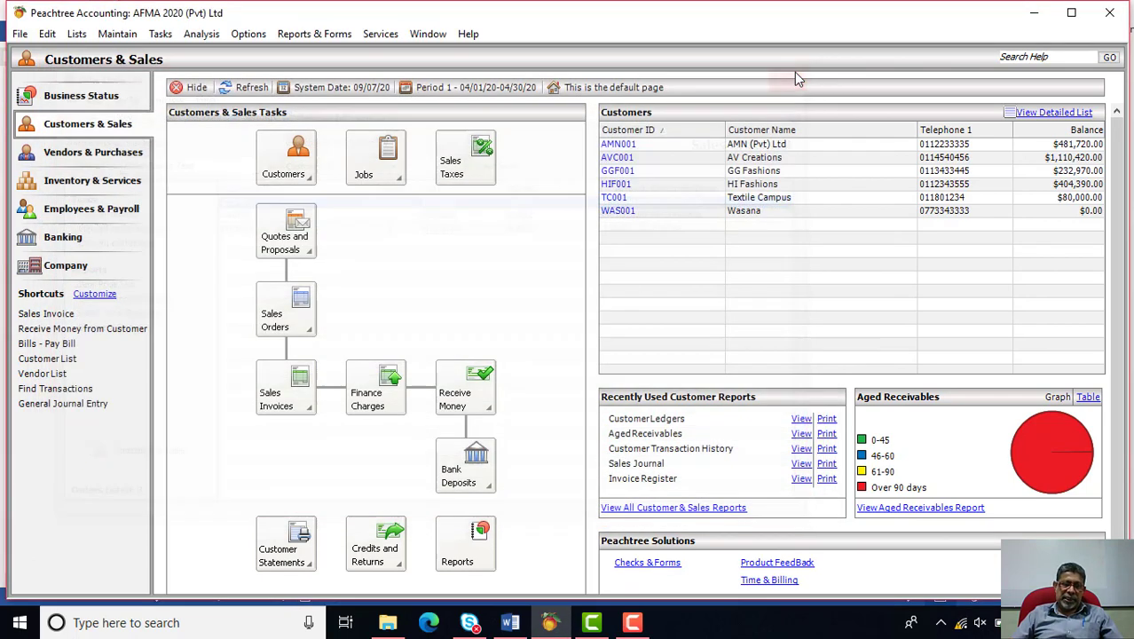
- Review the existing sales invoices in the Sales Invoice List, then close the list
click(292, 411)
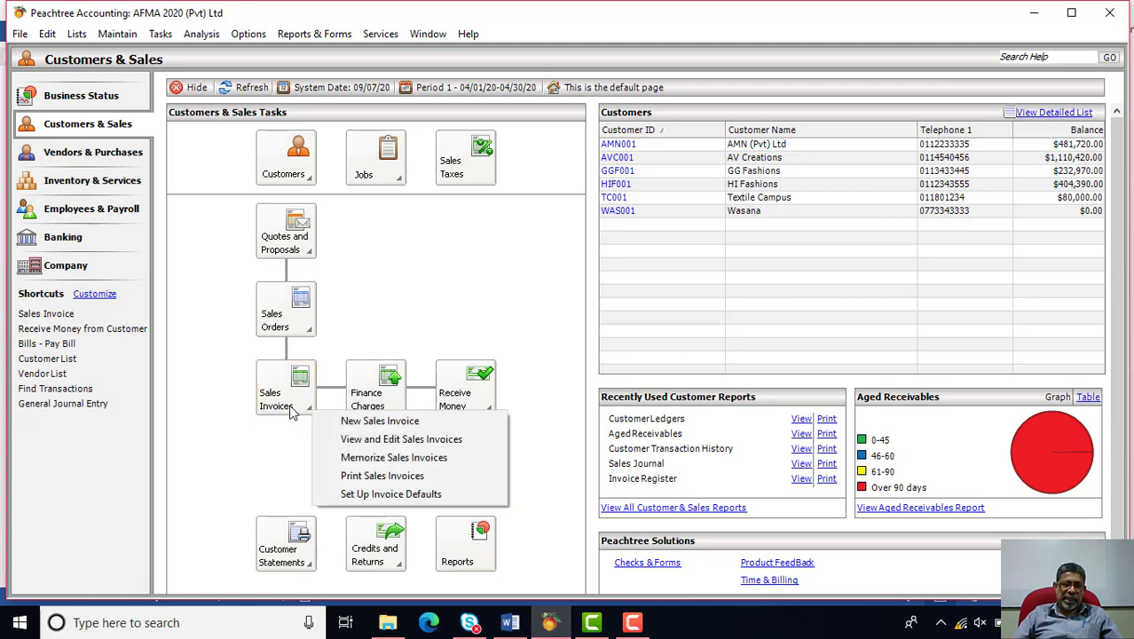
click(359, 443)
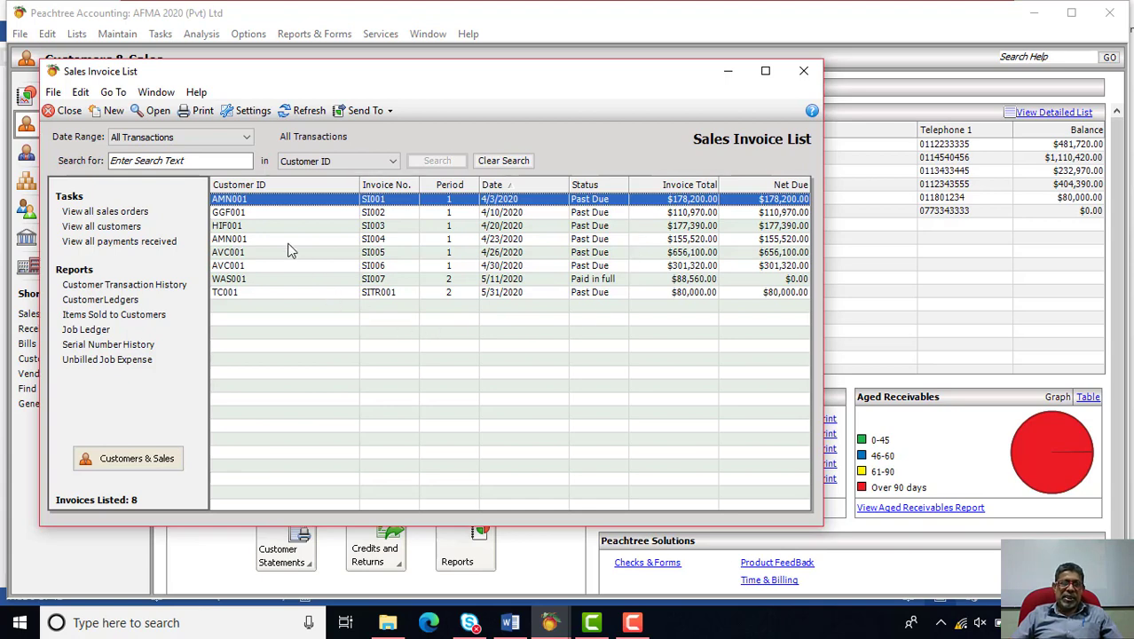
click(804, 71)
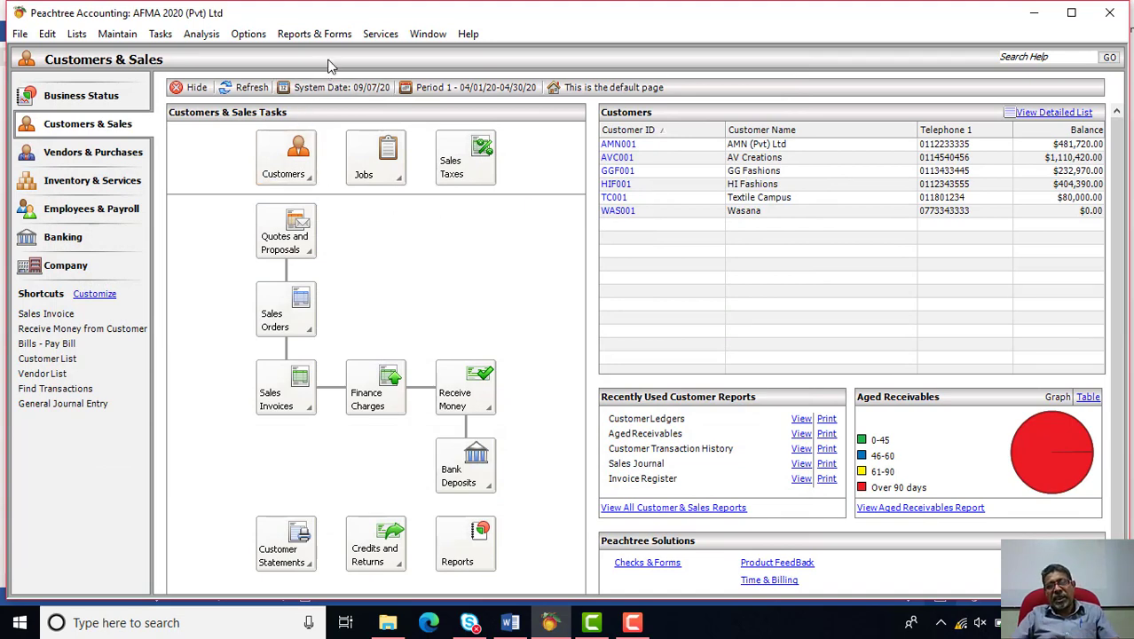
- Display the Transaction Detail Report from the General Ledger reports
click(328, 35)
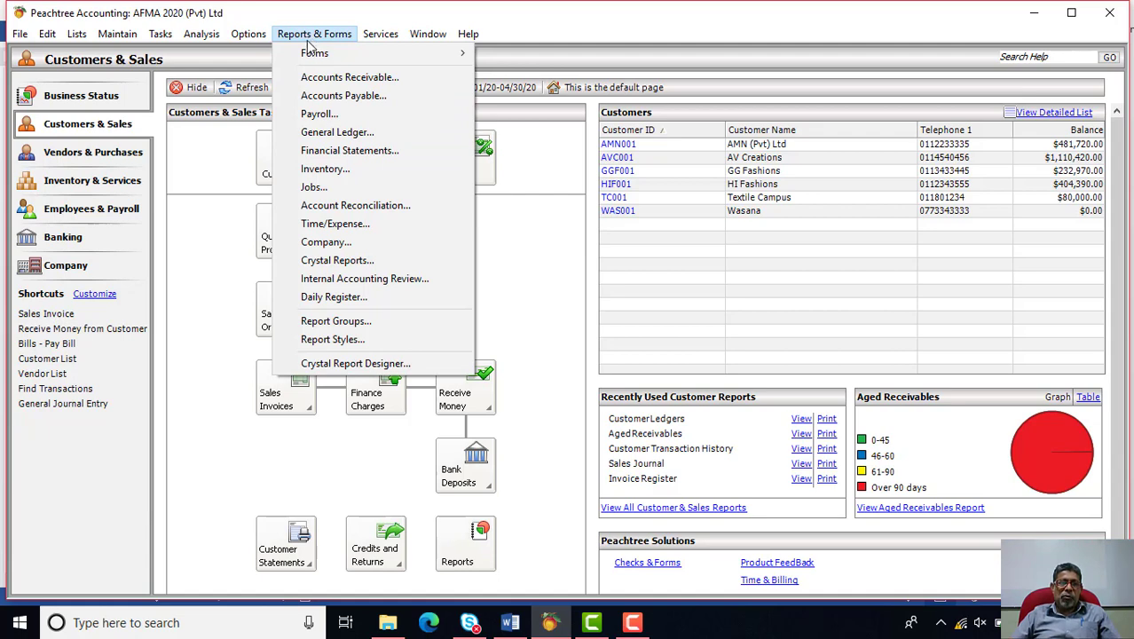
click(365, 142)
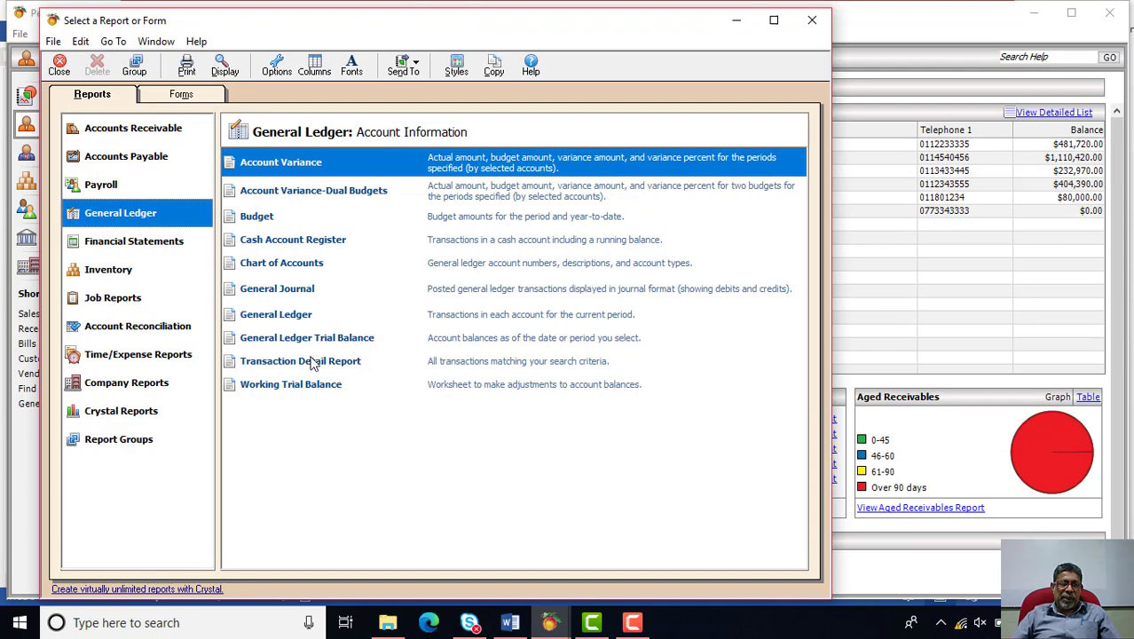
click(312, 362)
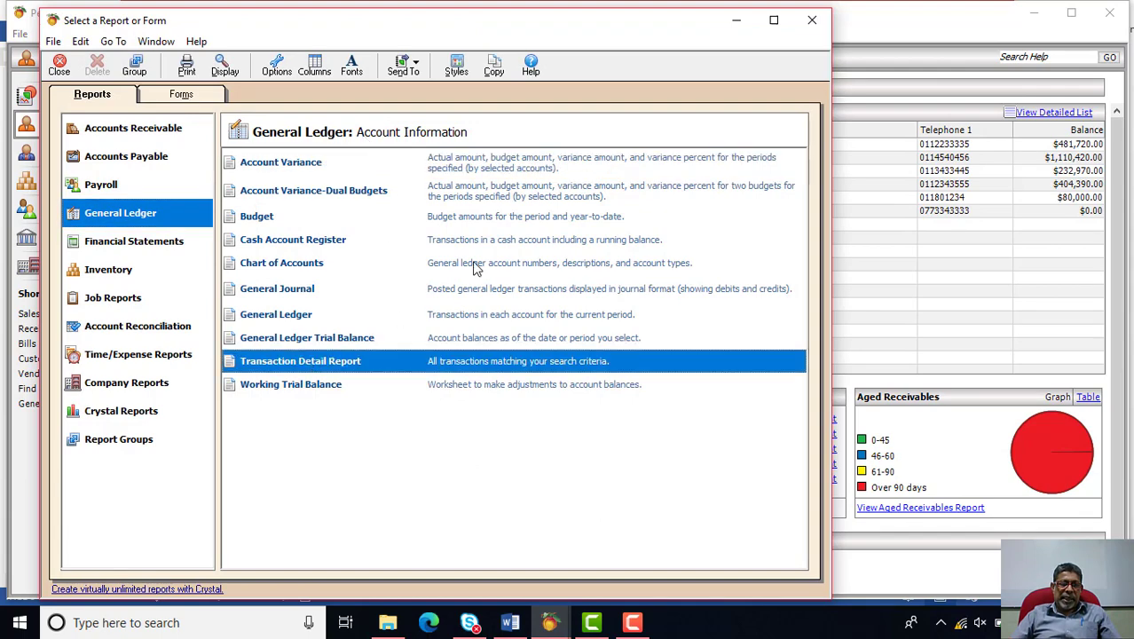
double_click(344, 364)
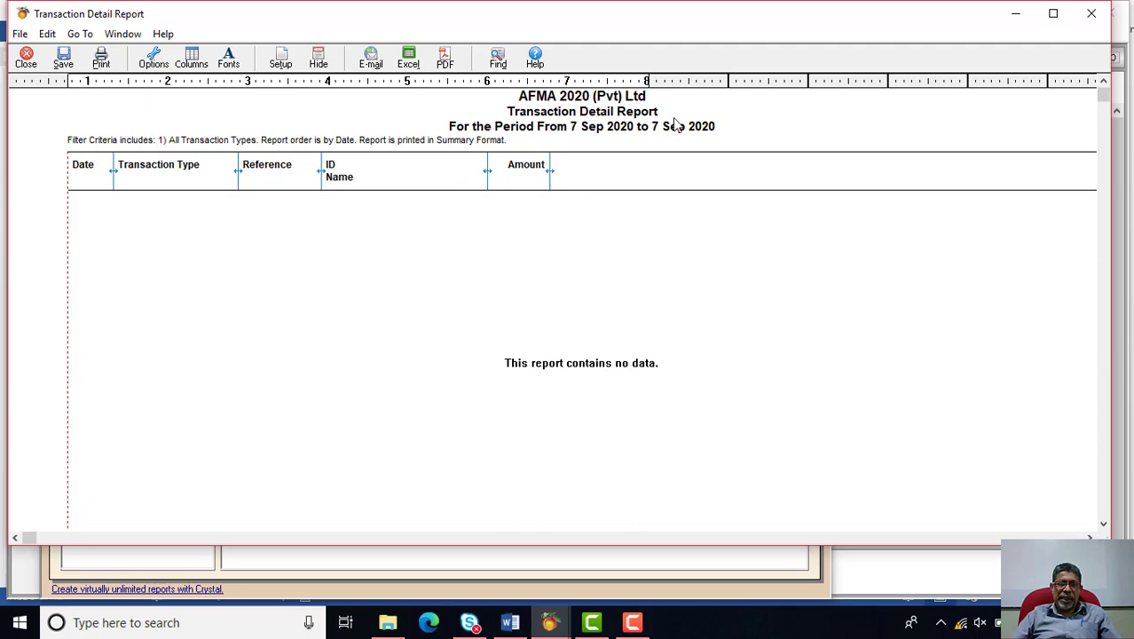
- Set the Transaction Detail Report's date option to All and regenerate the report
click(152, 62)
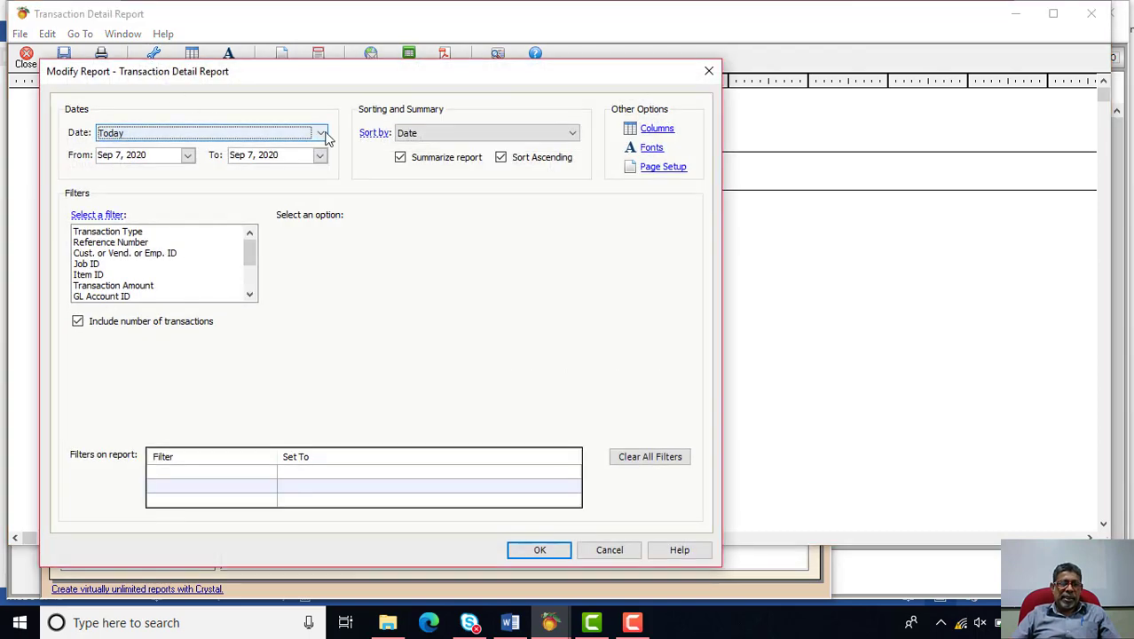
click(321, 135)
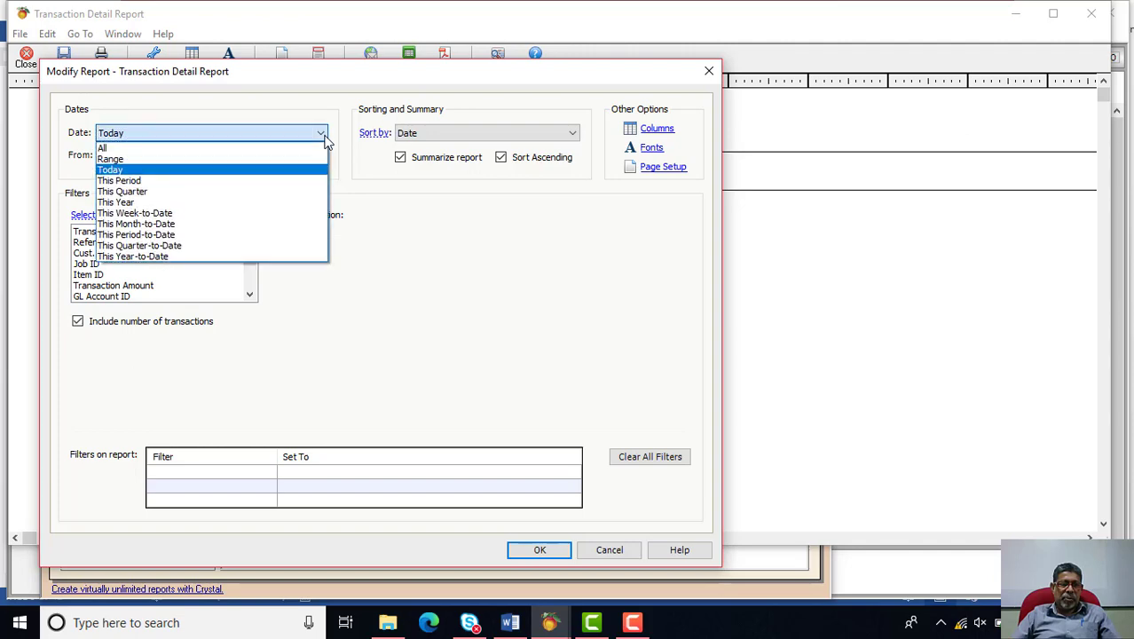
click(302, 149)
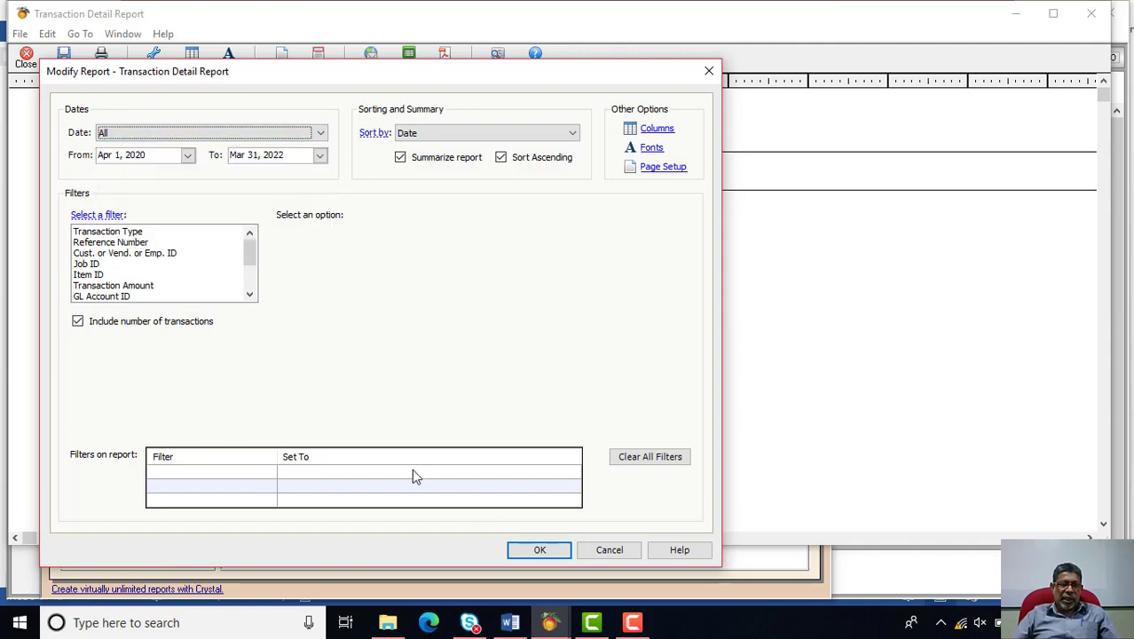
click(538, 551)
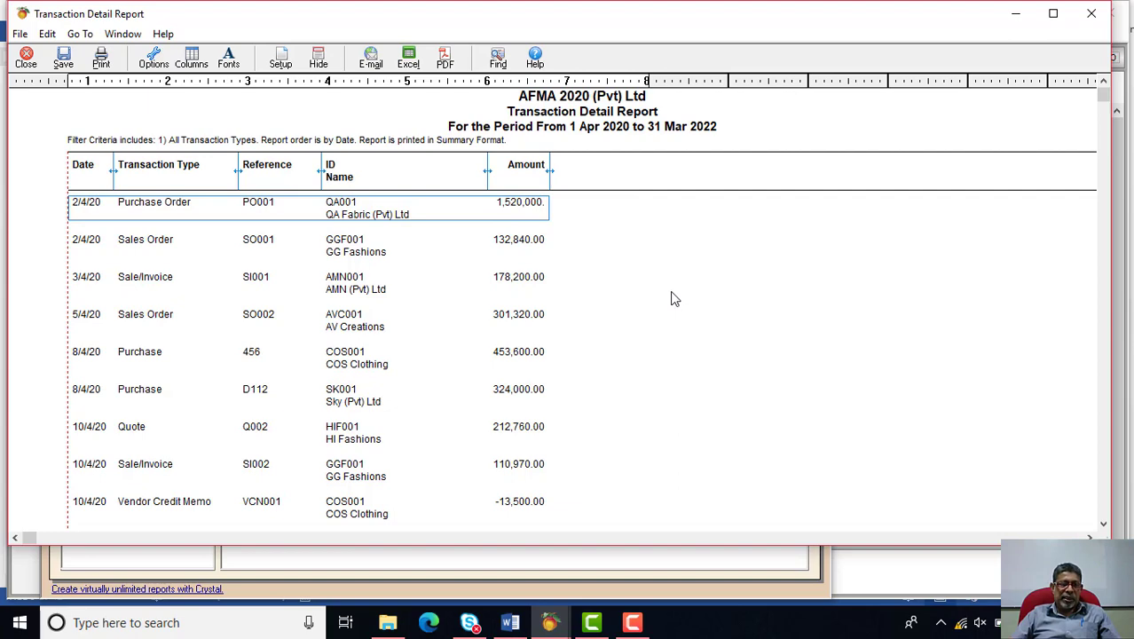
- Examine the listed transactions through to the report total, then close the report and the report selection window
scroll(672, 299, down, 7)
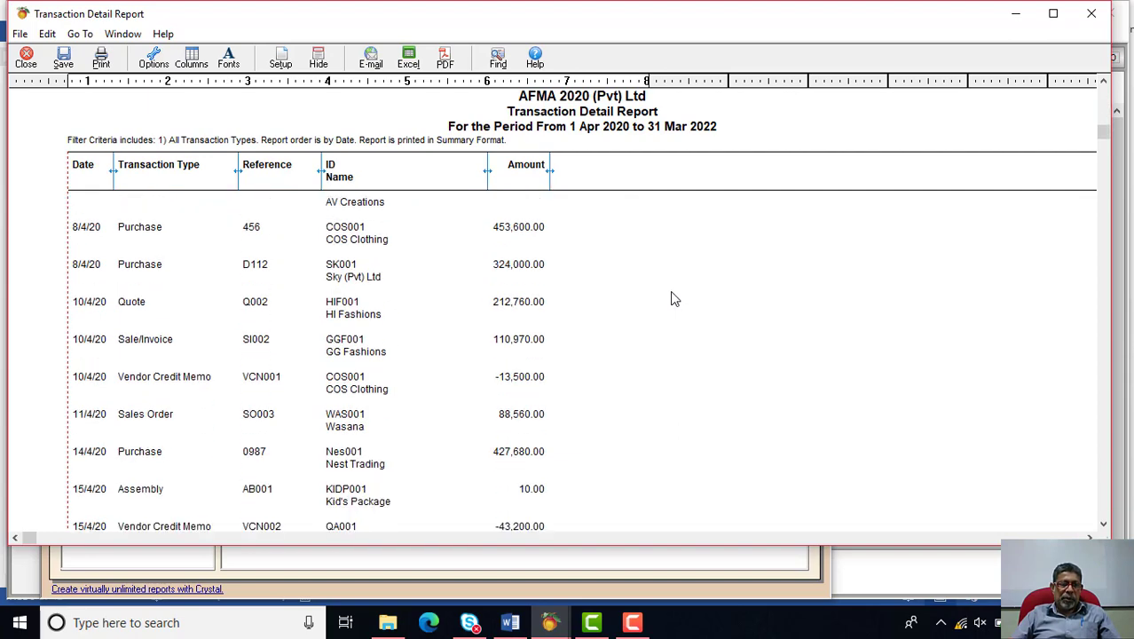
scroll(671, 293, down, 7)
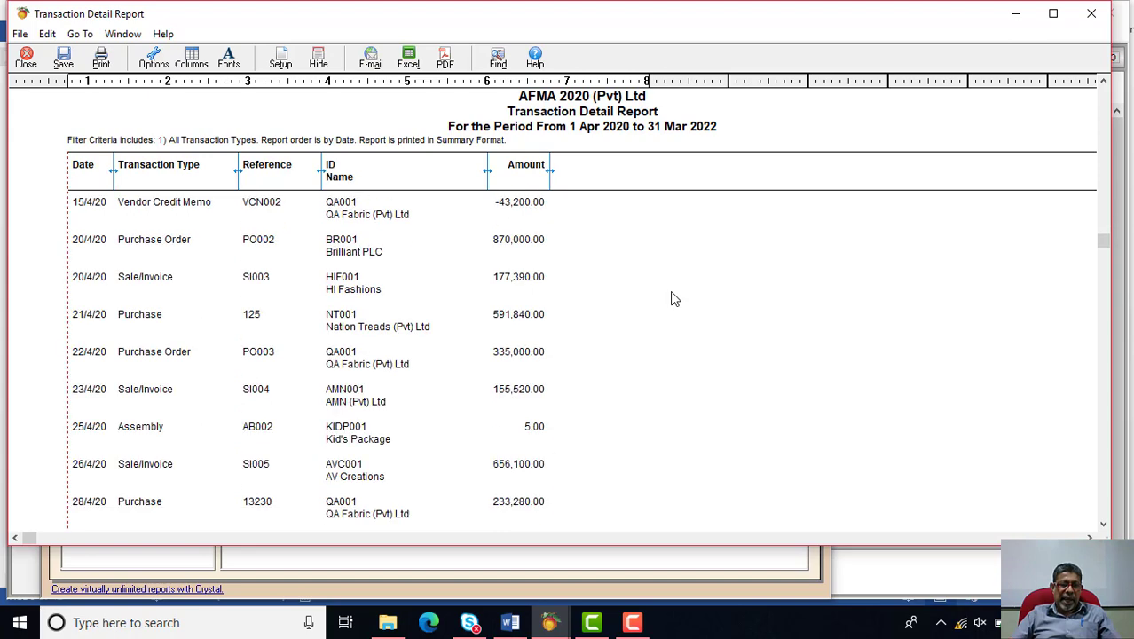
scroll(672, 298, down, 7)
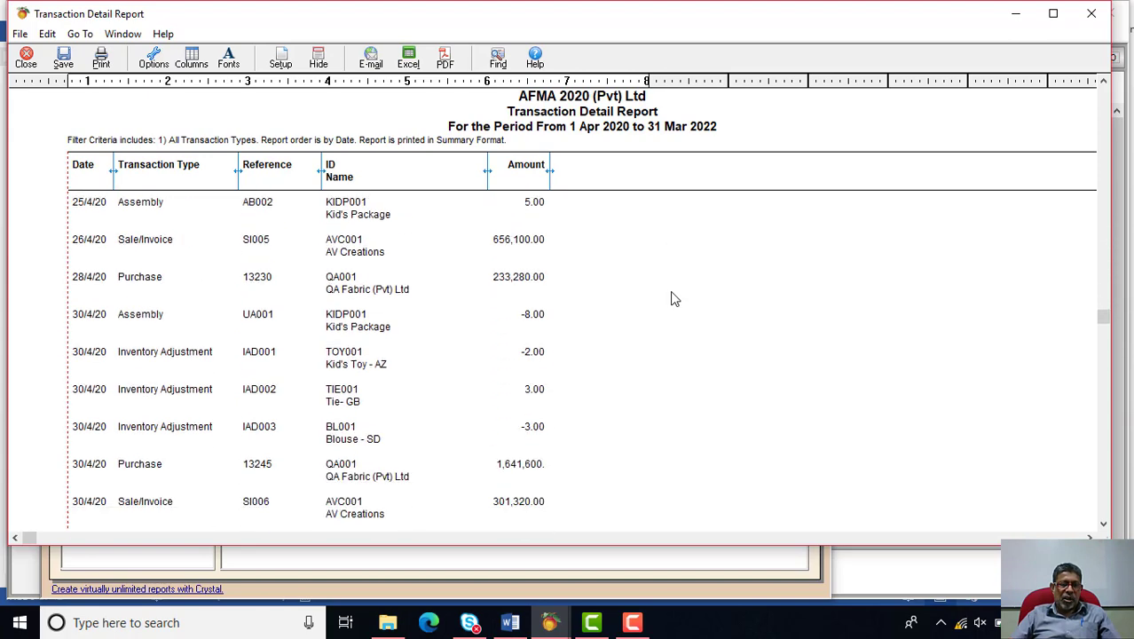
scroll(672, 298, down, 6)
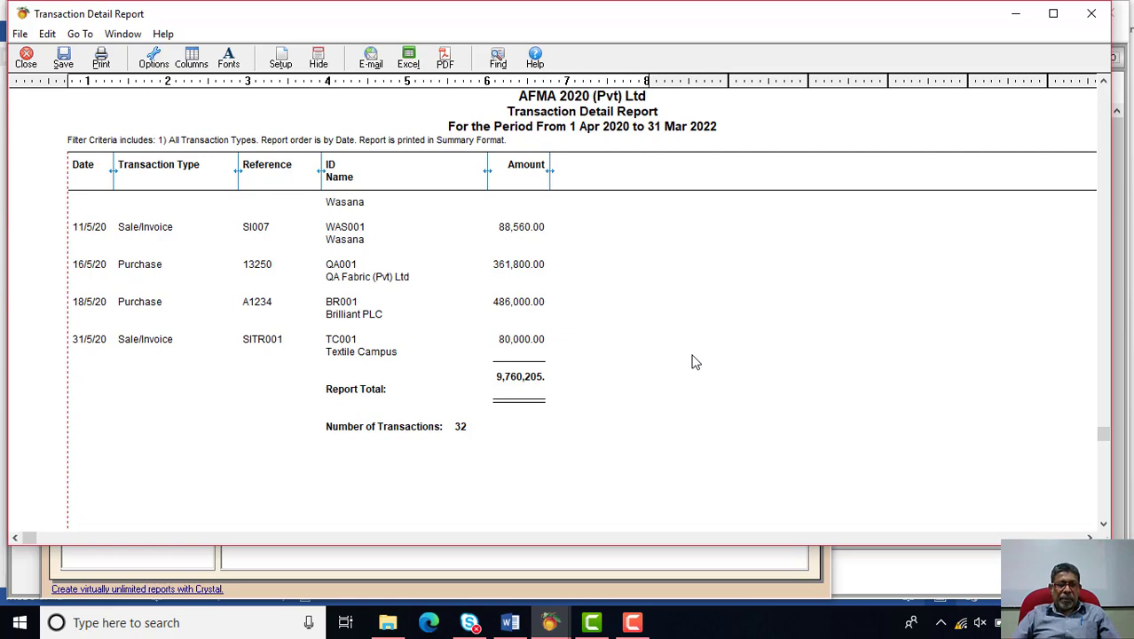
click(1091, 14)
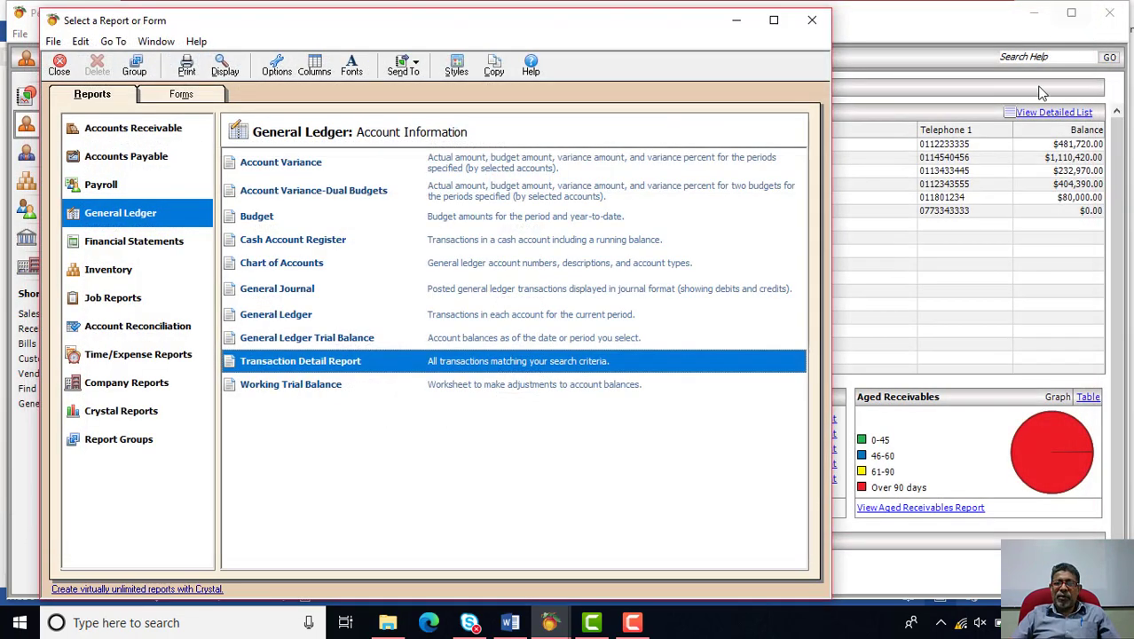
click(812, 19)
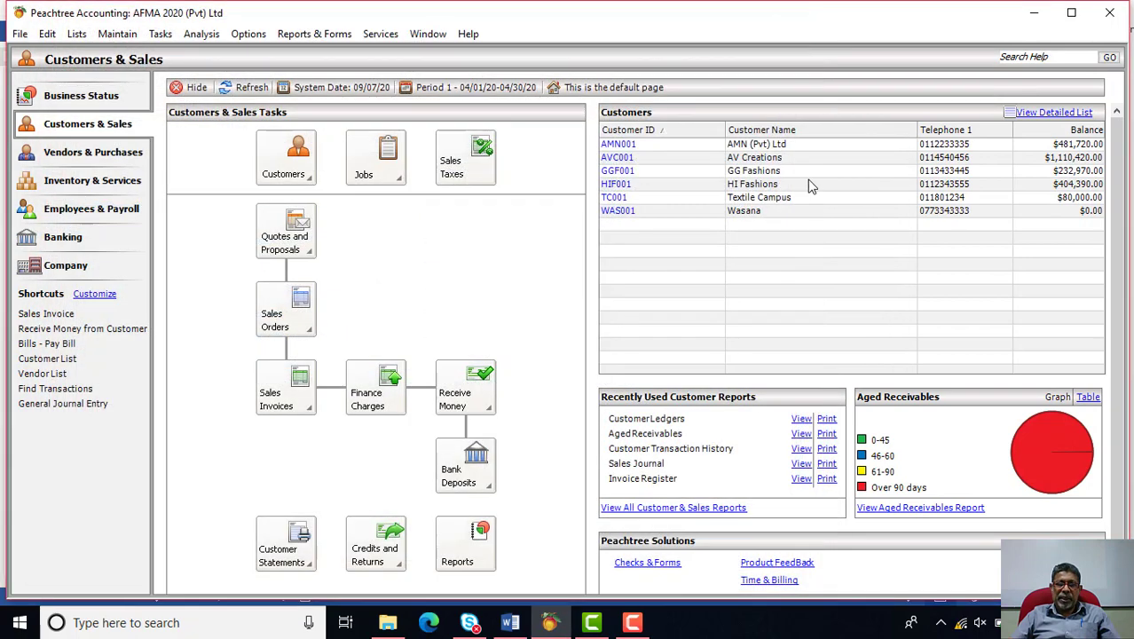
- Switch to the Word chapter and read the steps in section 10.5 for opening the Customer Credit Memo window
click(510, 622)
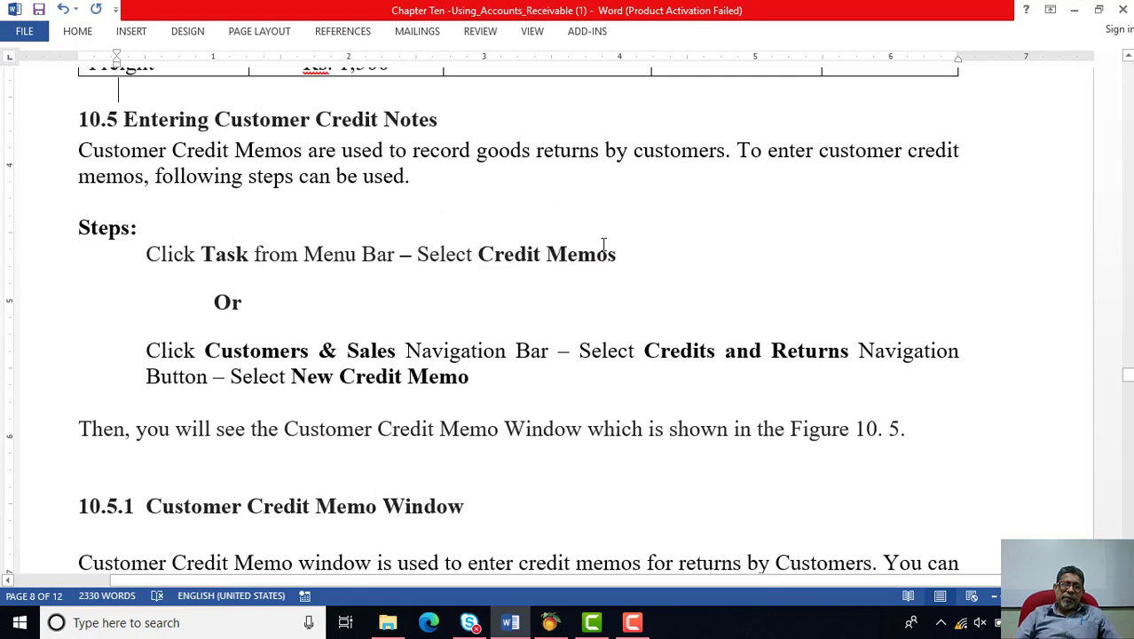
scroll(603, 244, down, 1)
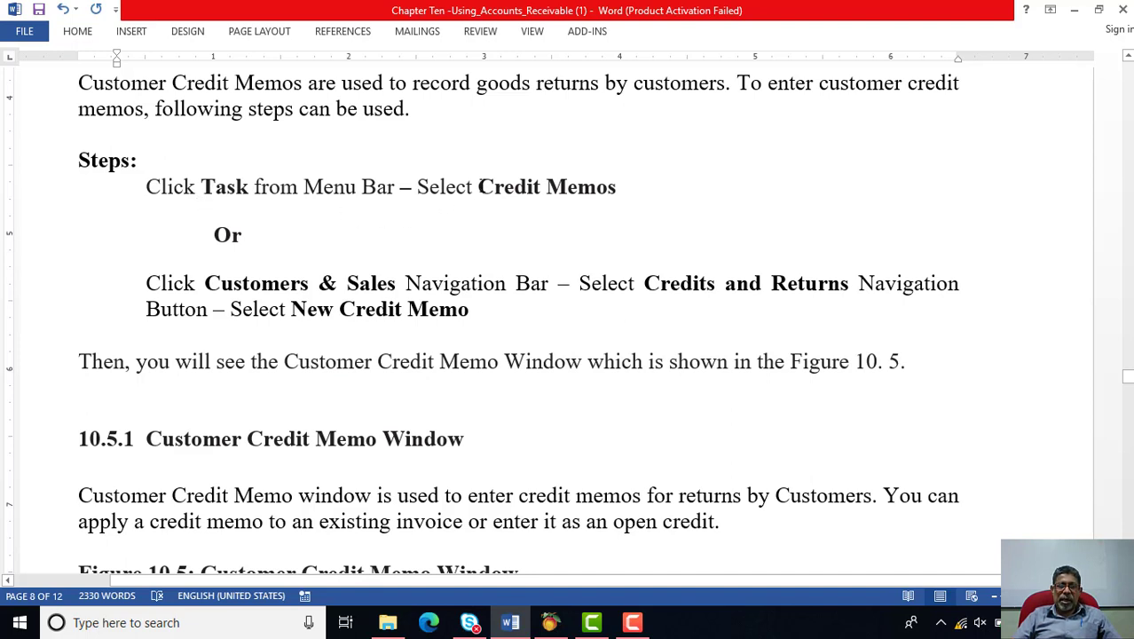
drag(479, 186, 632, 178)
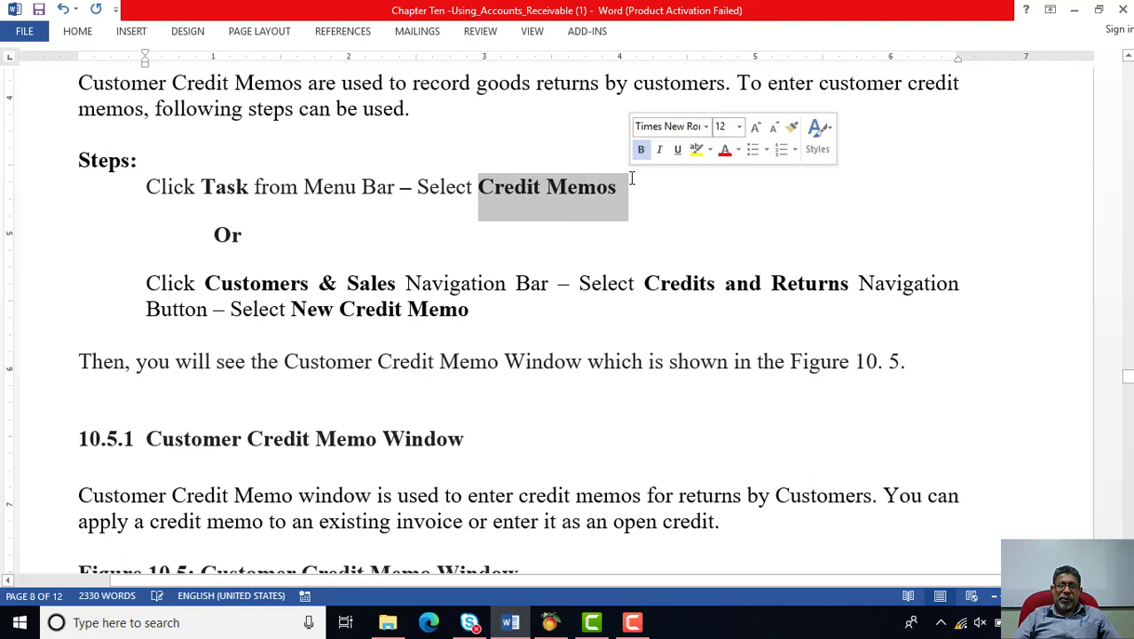
click(654, 224)
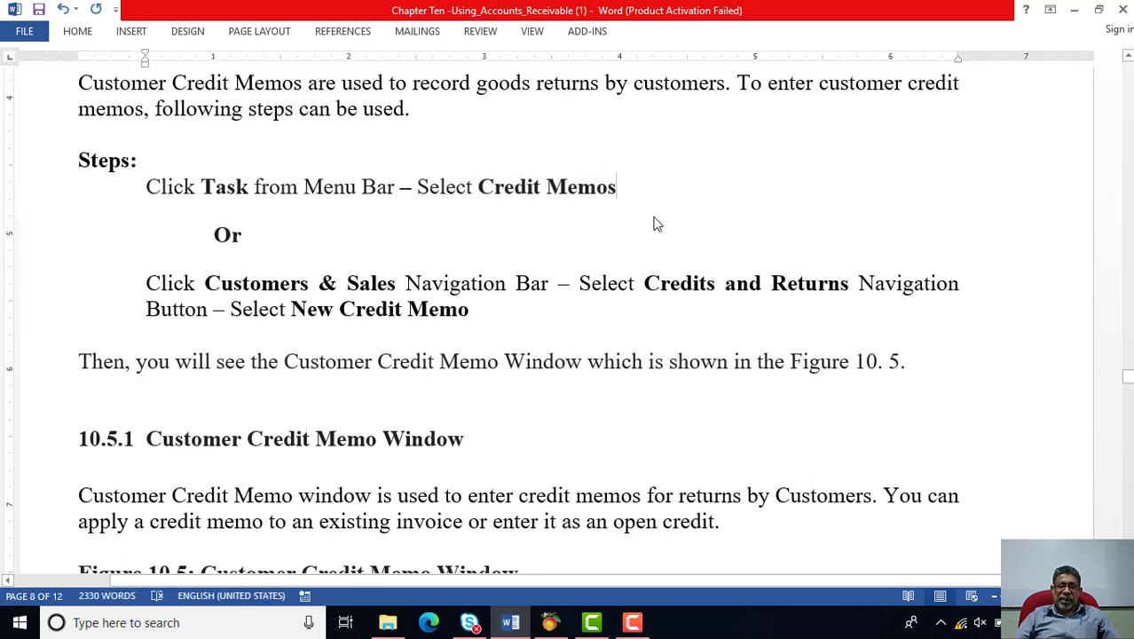
scroll(573, 238, down, 2)
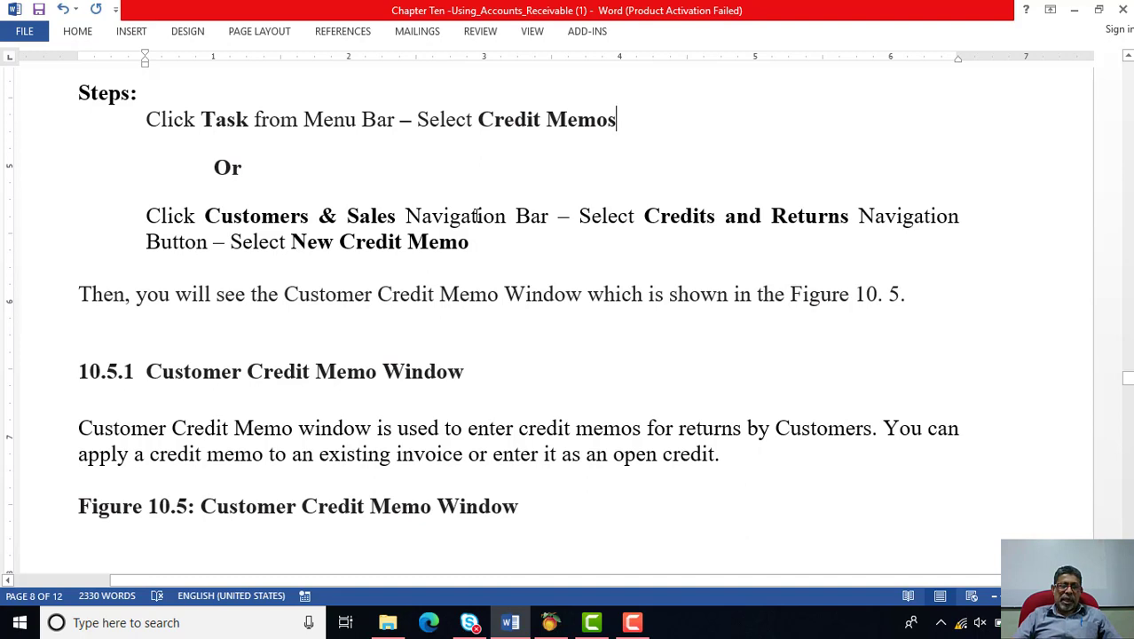
- Examine the Customer Credit Memo window in Figure 10.5 and the introduction to creating credit memos against existing sales invoices
scroll(476, 216, down, 5)
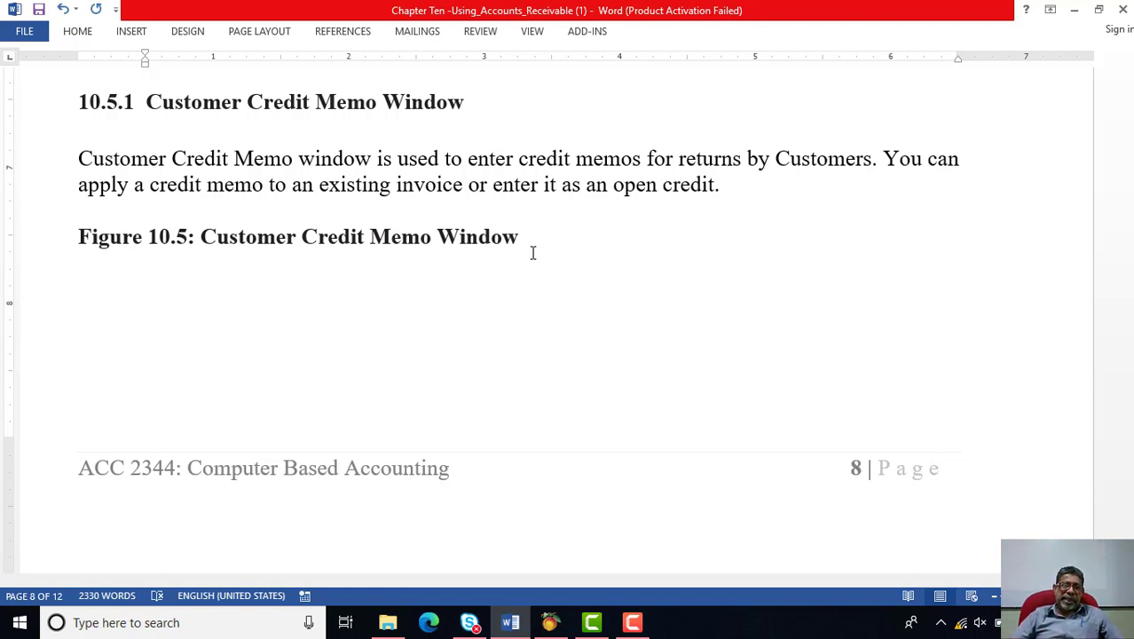
scroll(533, 253, down, 5)
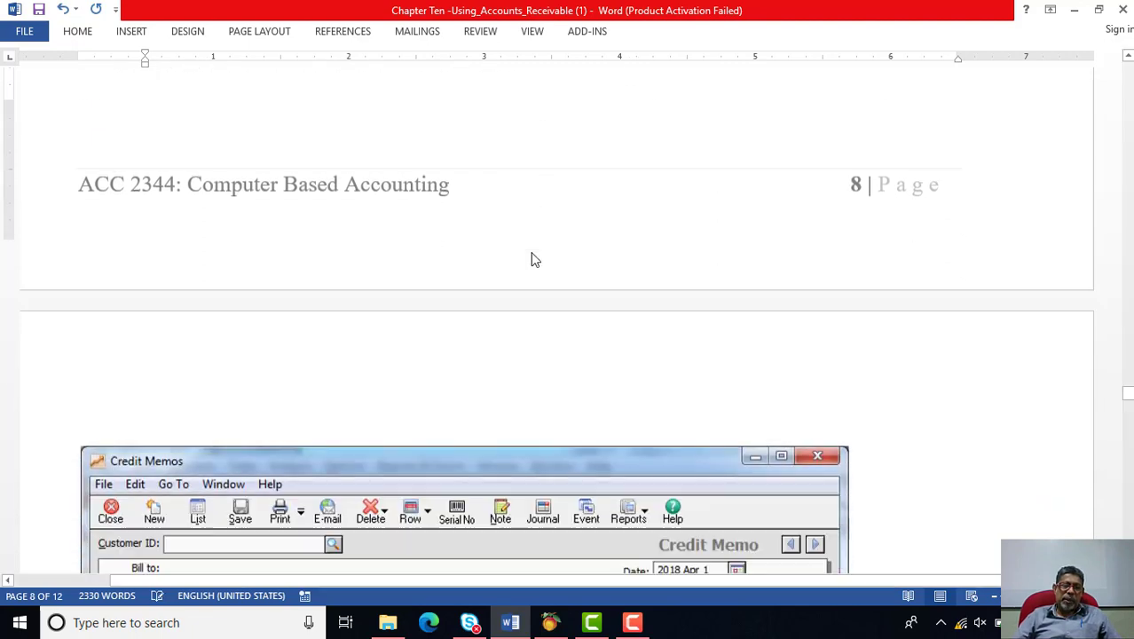
scroll(532, 253, down, 3)
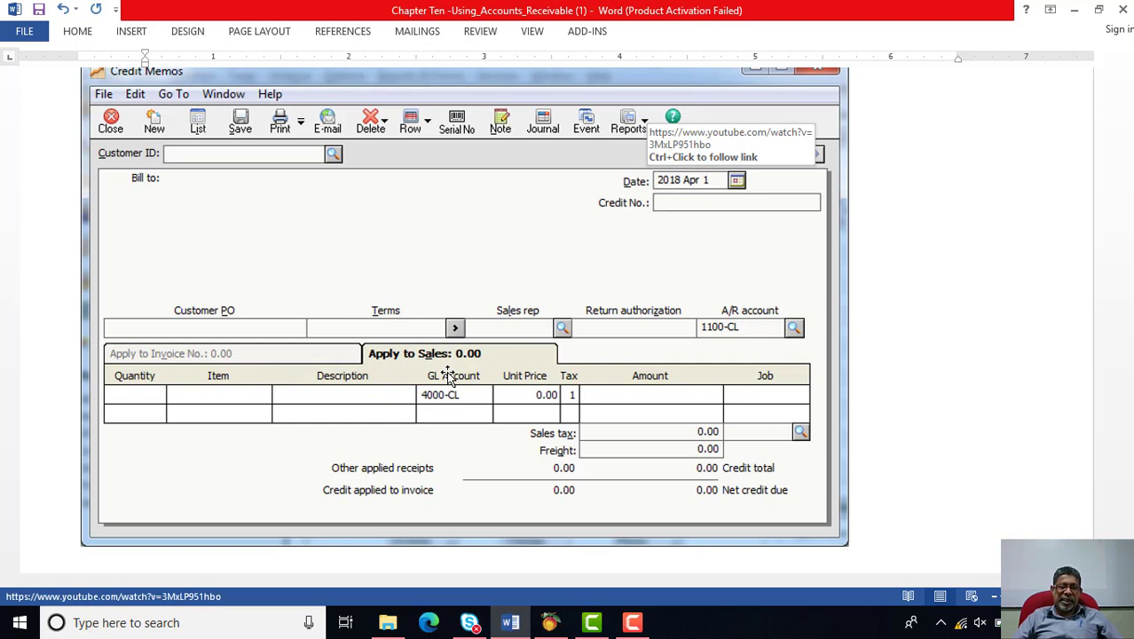
scroll(448, 368, down, 4)
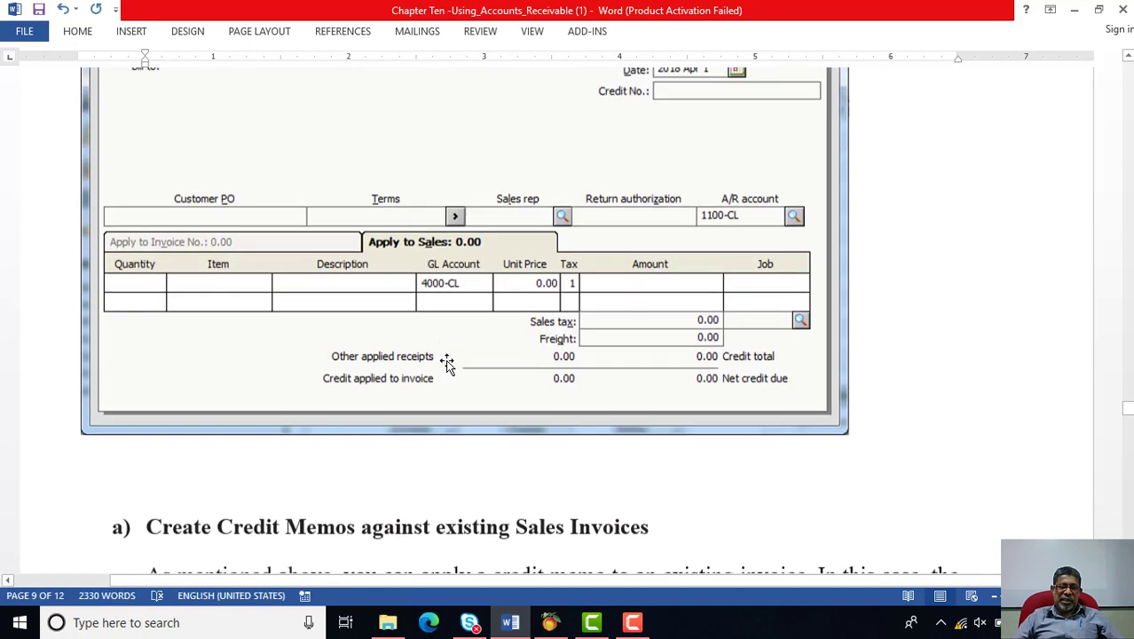
scroll(448, 360, down, 5)
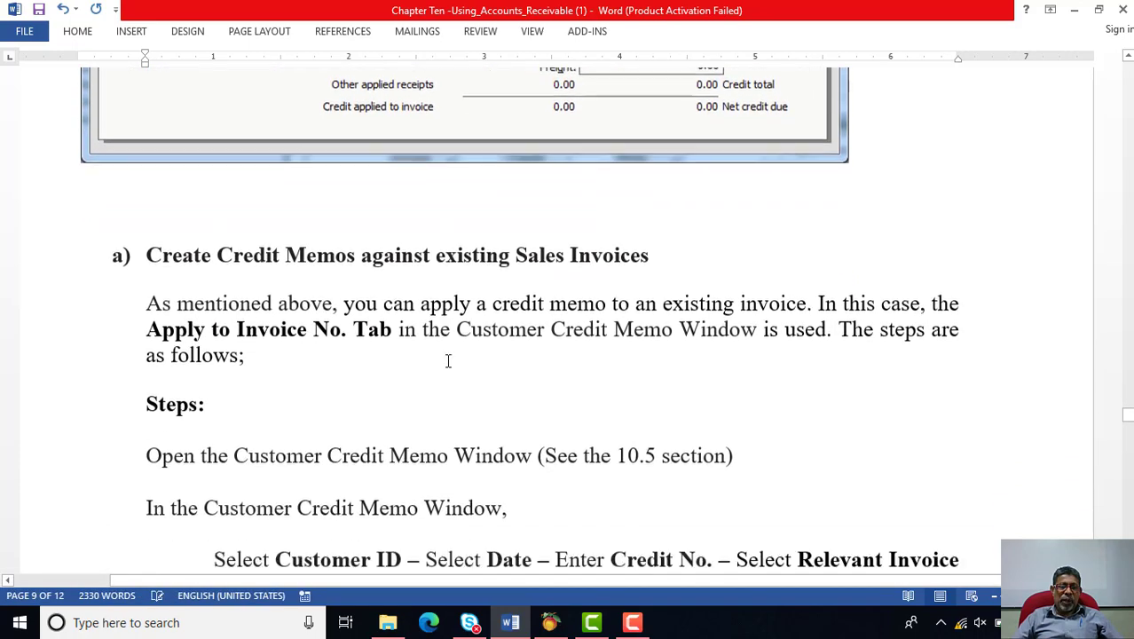
- Read the steps for credit memos against existing invoices, and in Peachtree open the customer Credit Memos window for a look and close it
scroll(448, 361, down, 1)
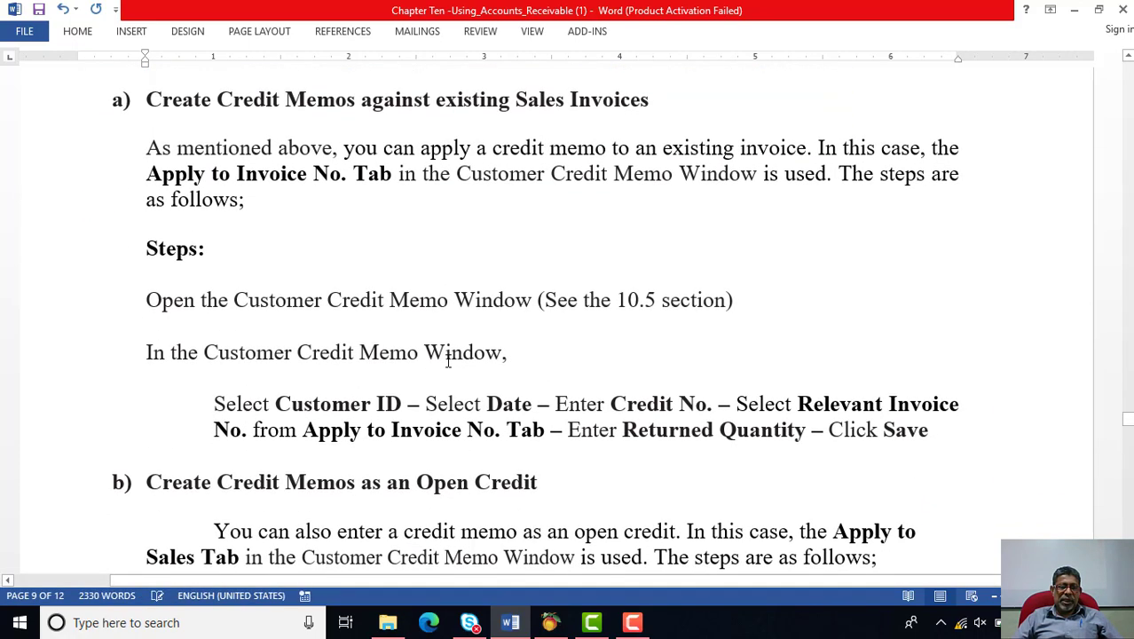
click(550, 622)
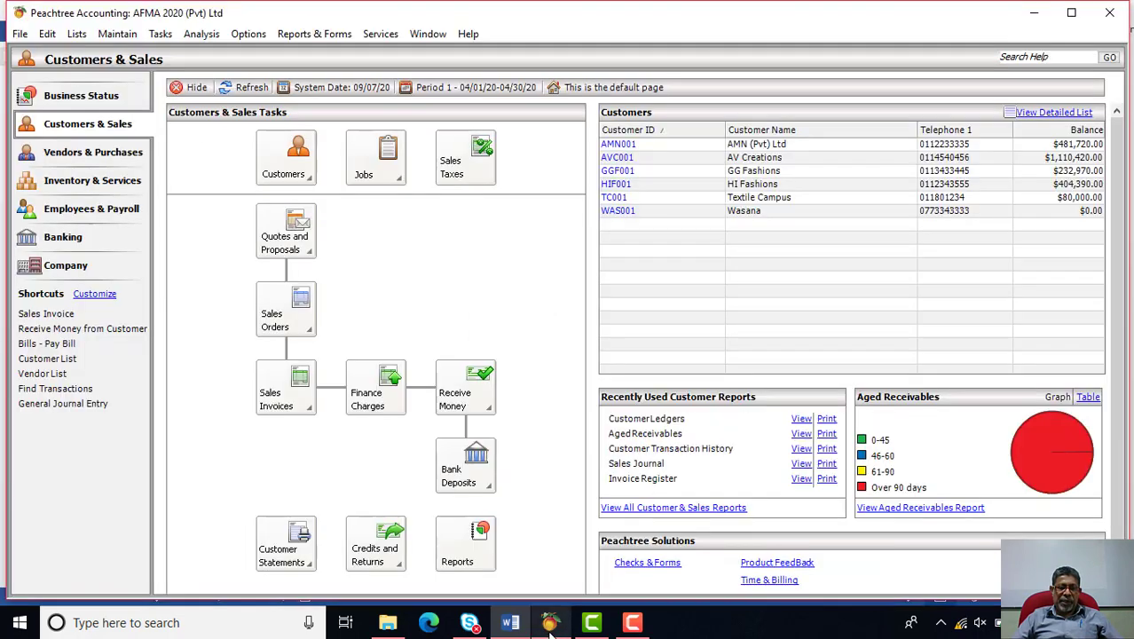
click(165, 38)
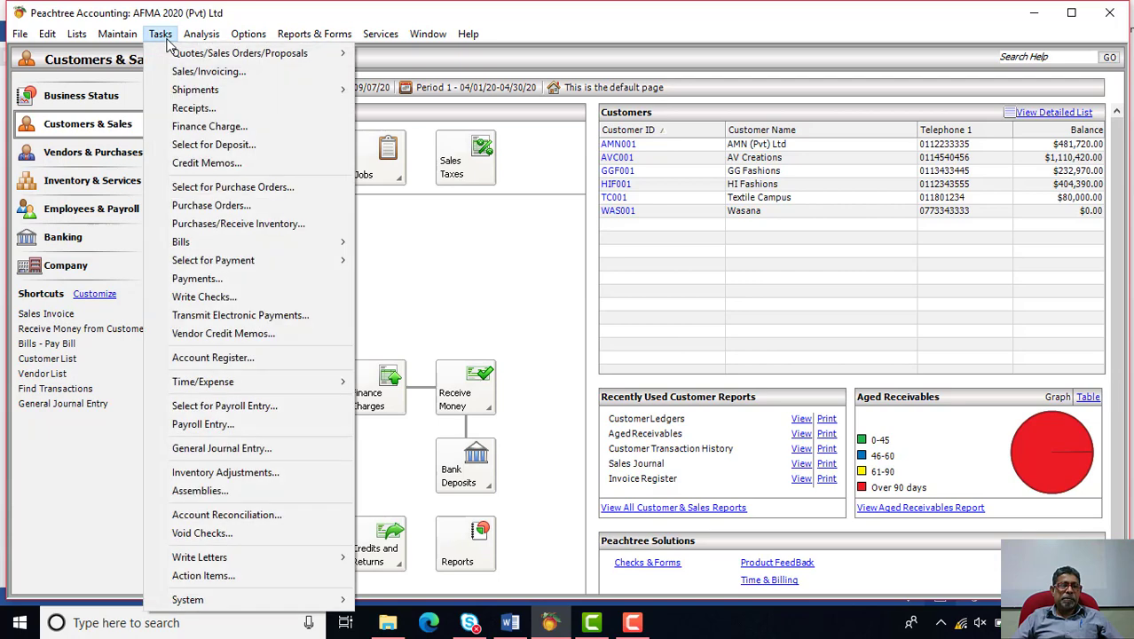
click(200, 163)
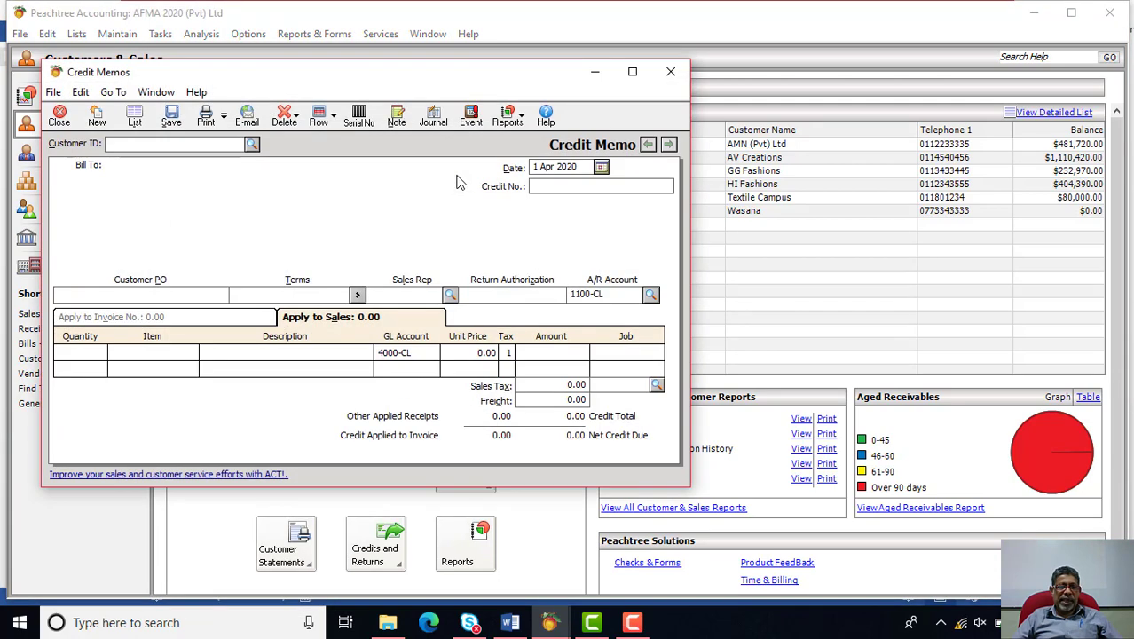
drag(386, 74, 563, 68)
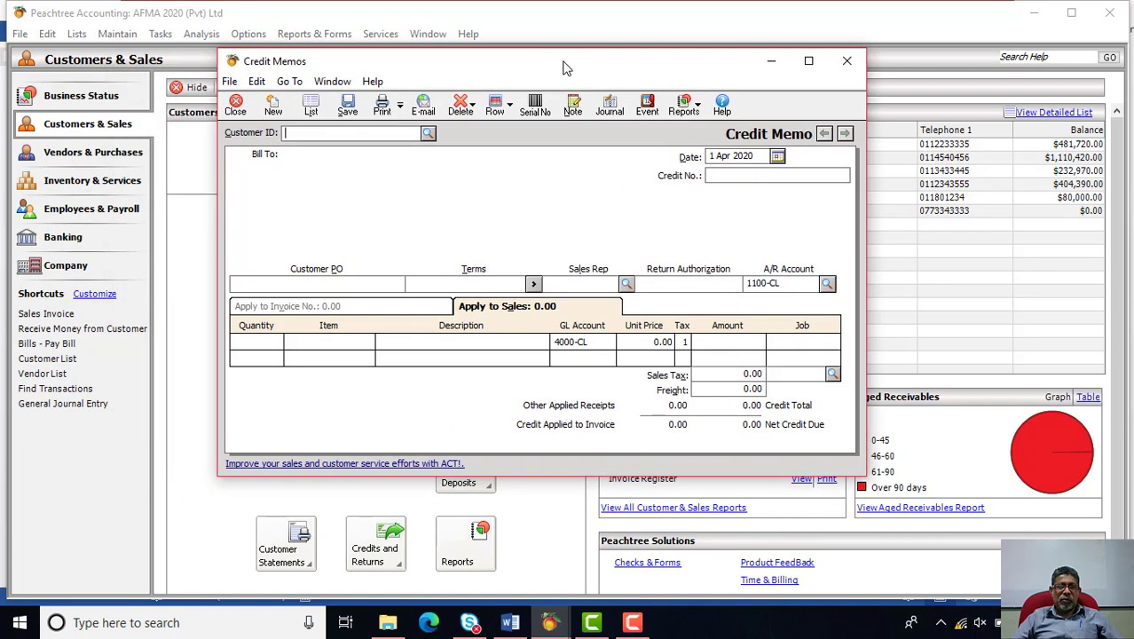
click(847, 60)
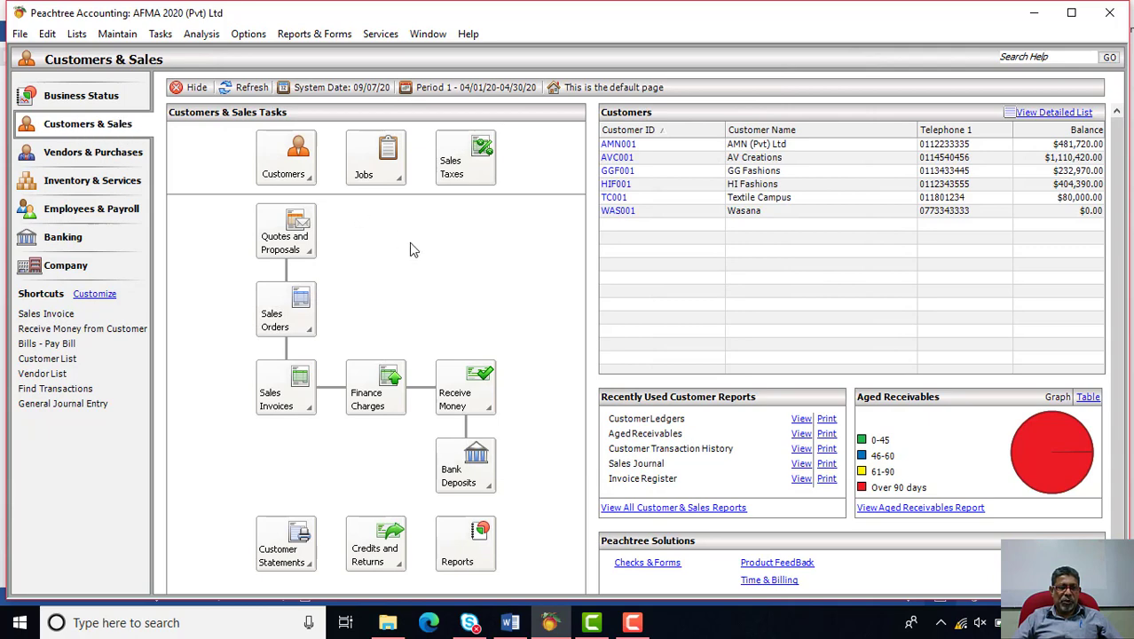
- Start a new credit memo from the Credits and Returns task for customer AV Creations, dated 8 April 2020
scroll(409, 242, down, 1)
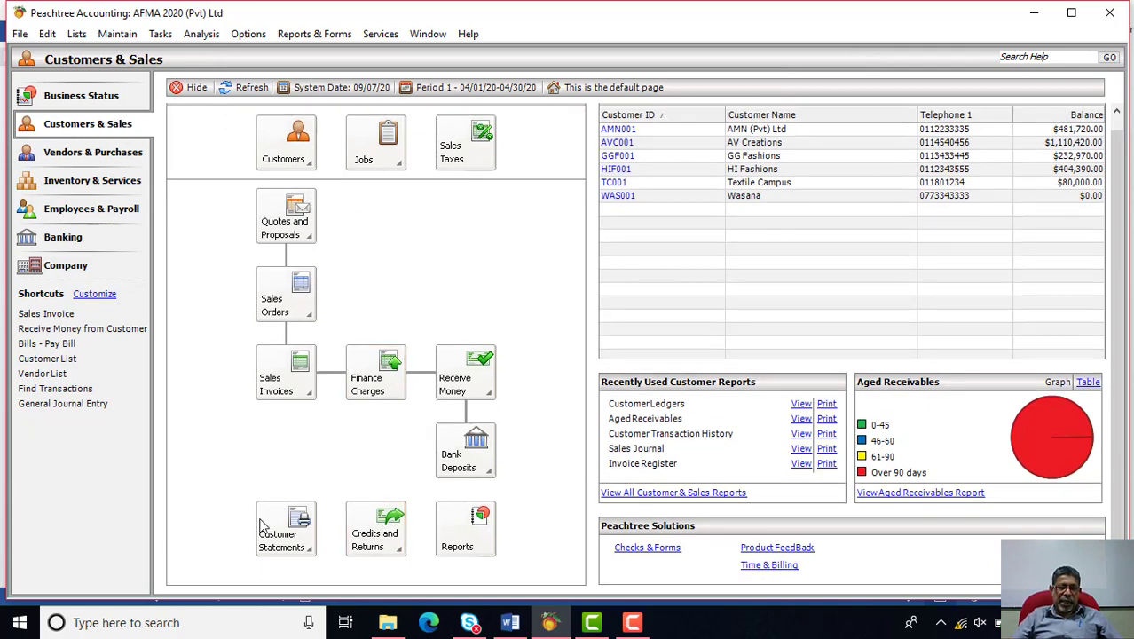
click(390, 551)
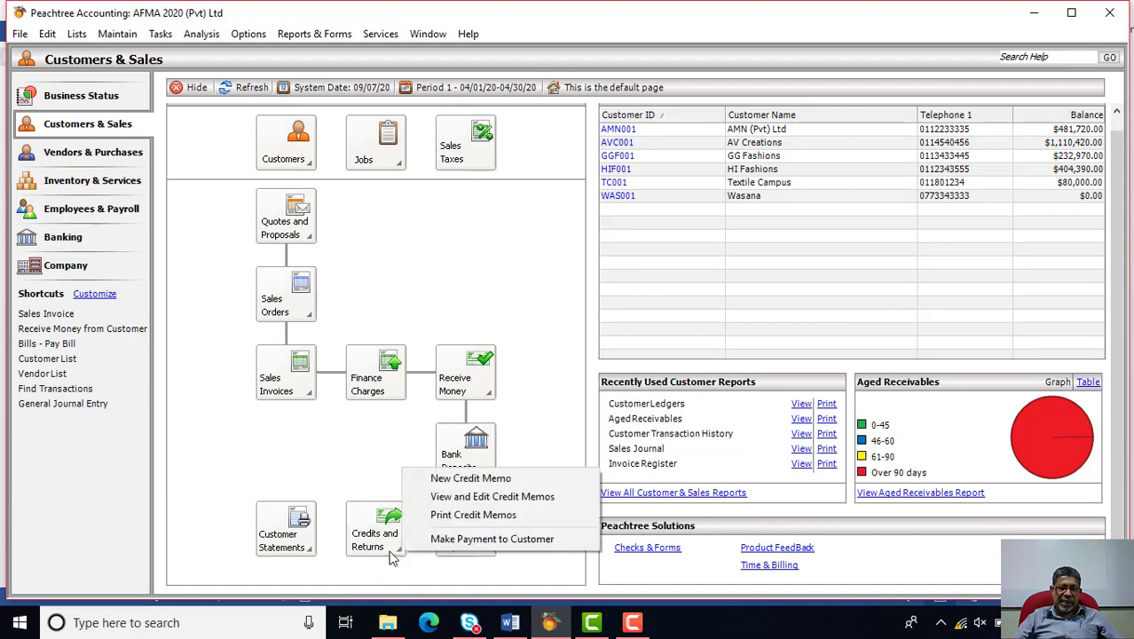
click(461, 479)
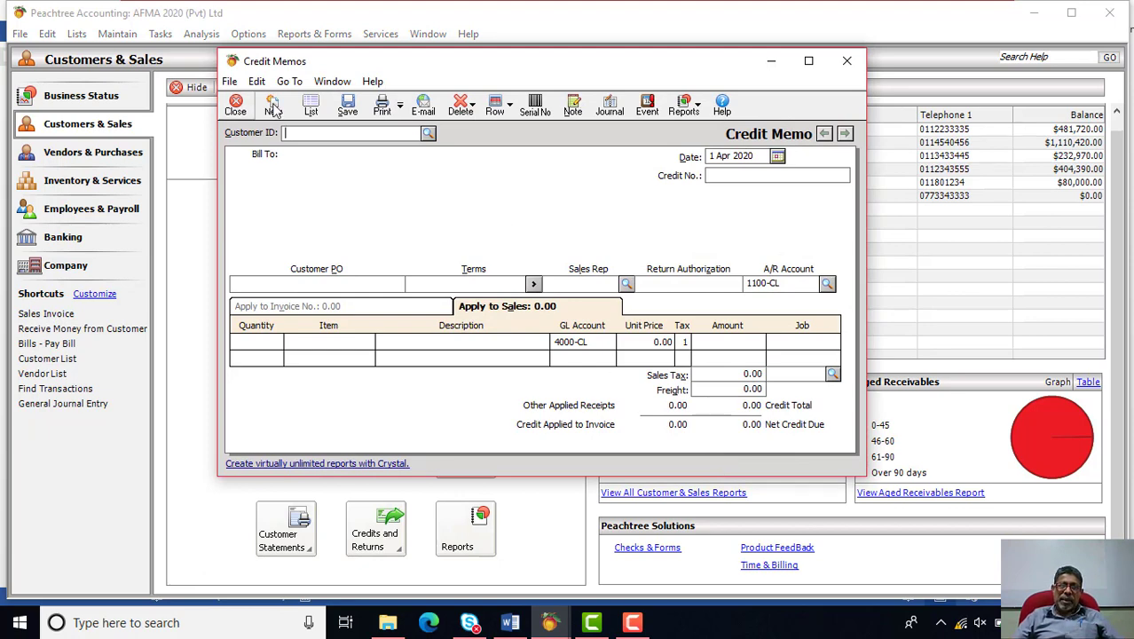
click(428, 134)
double_click(433, 160)
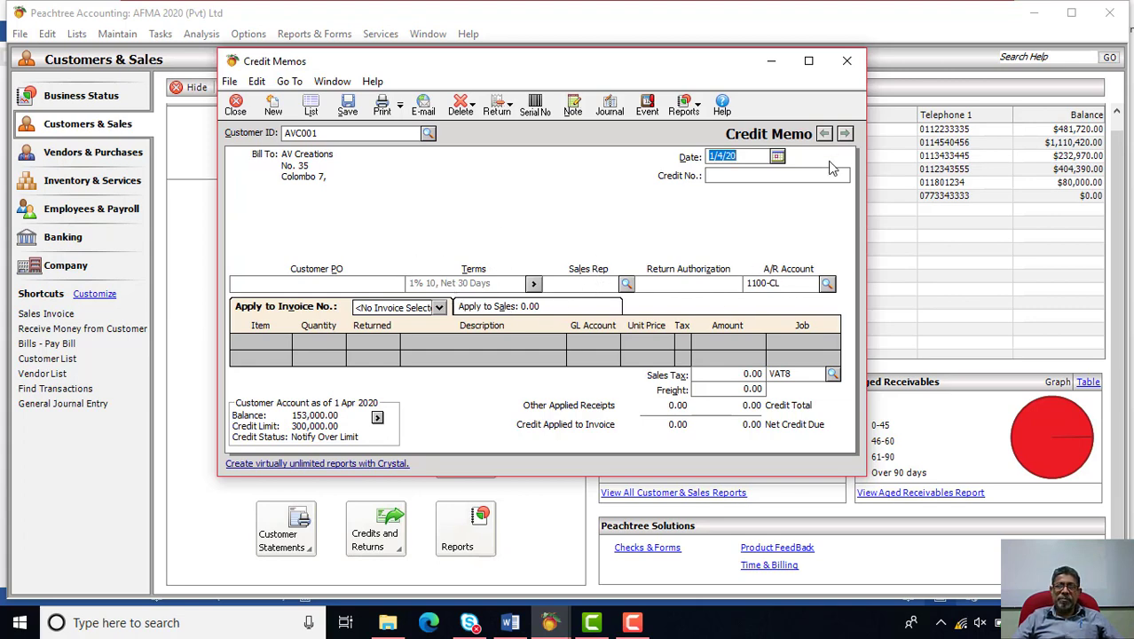
click(777, 156)
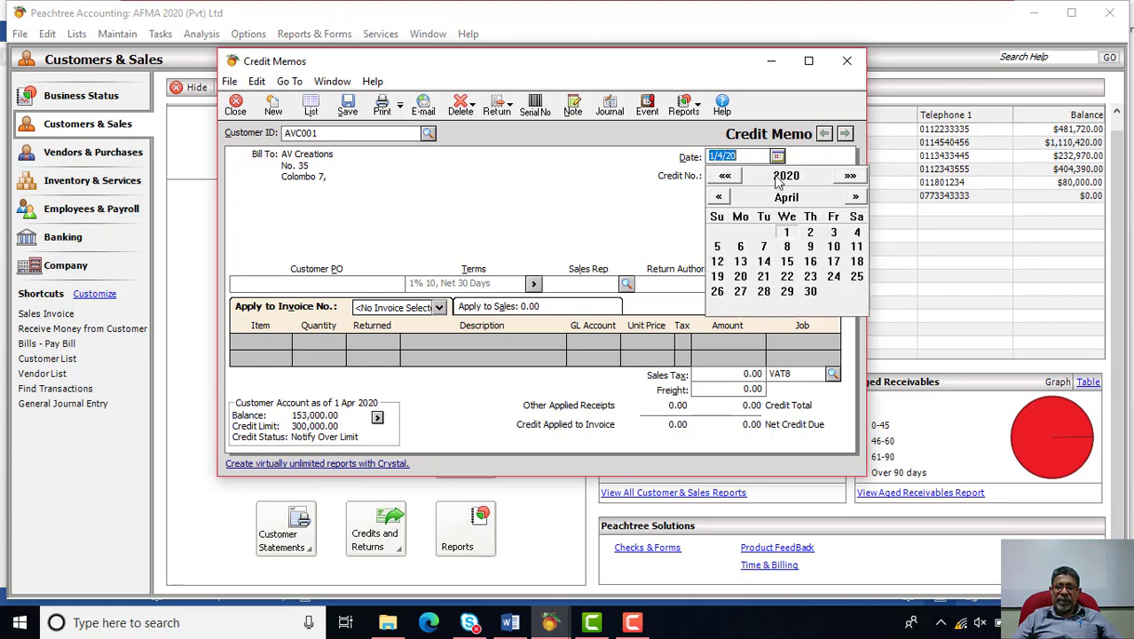
click(792, 250)
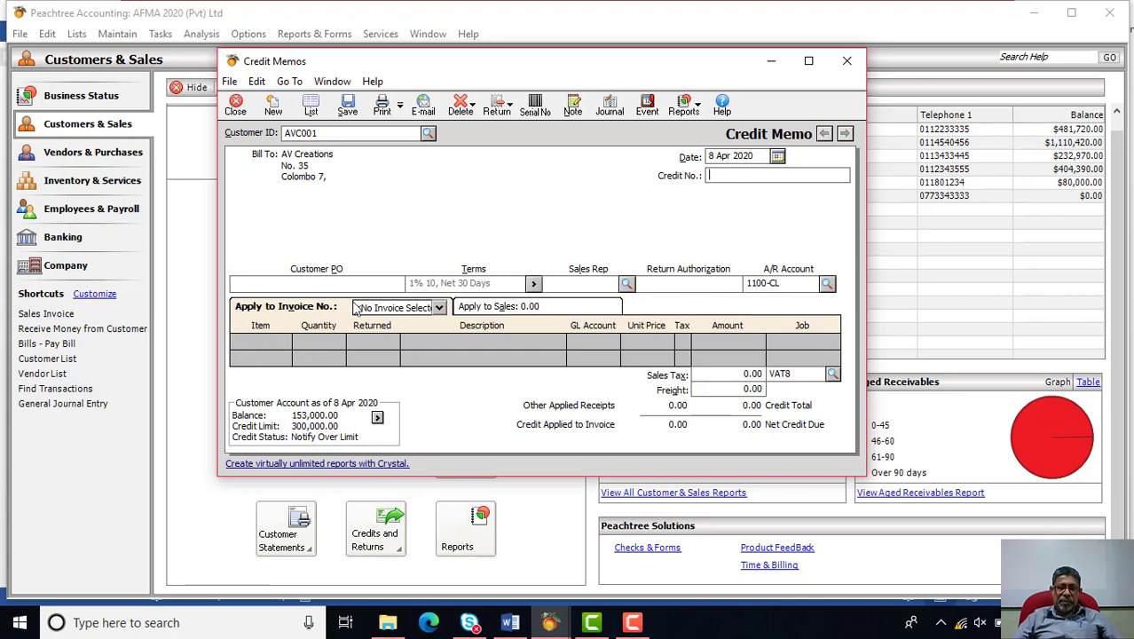
- Apply the credit memo to invoice SI005 with 20 Cotton Trousers (Gents) returned, and review its accounting entries
click(440, 308)
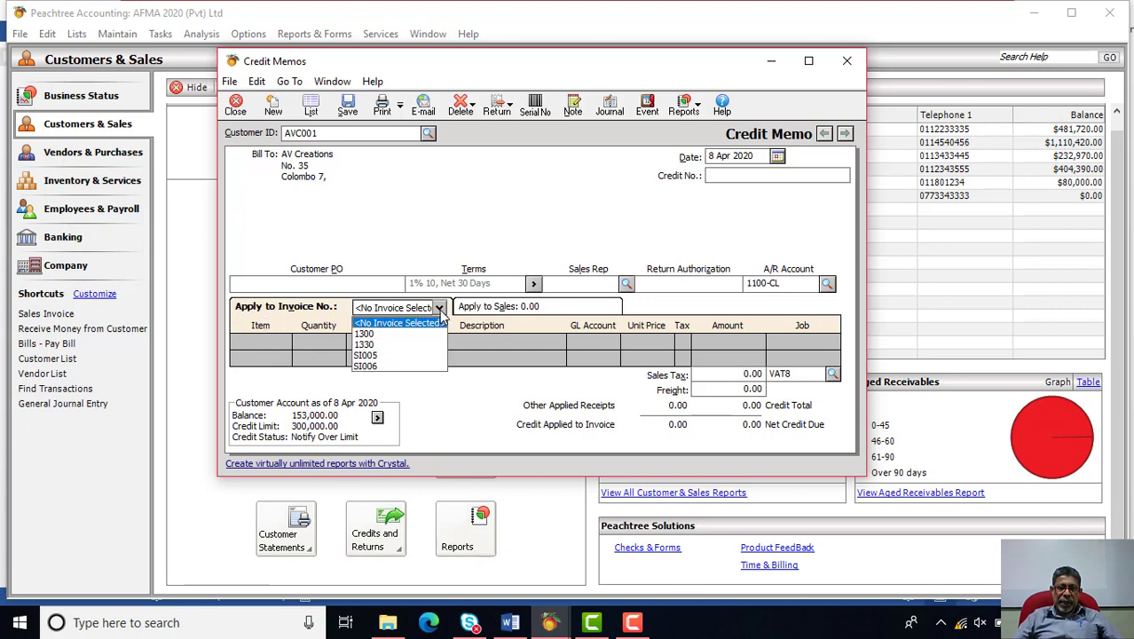
click(364, 355)
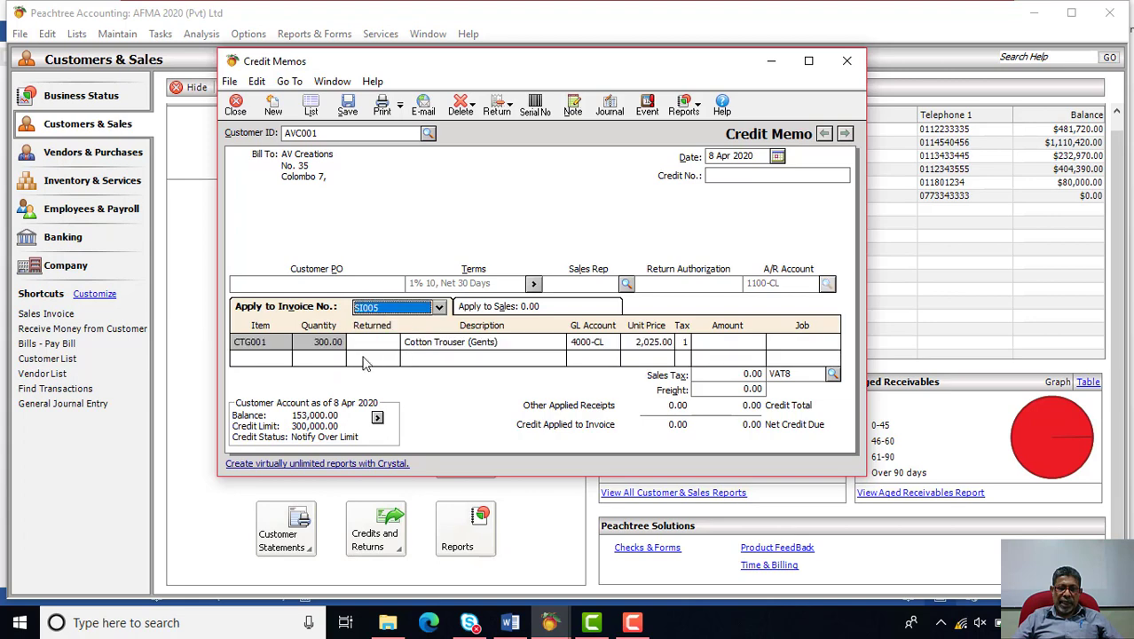
click(364, 342)
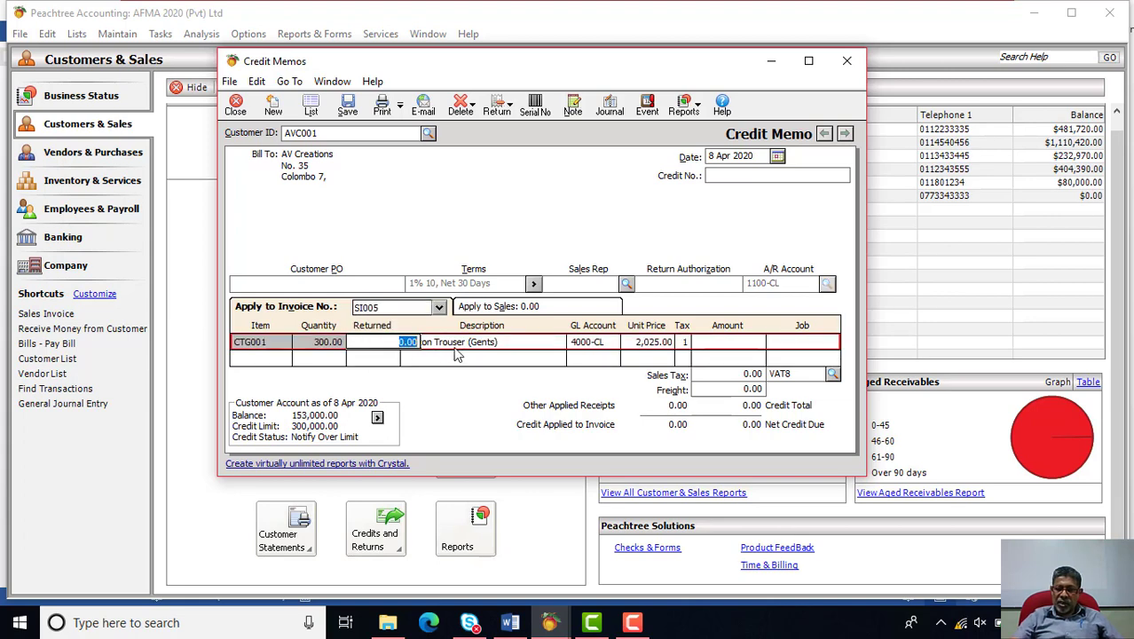
text(20)
key(Tab)
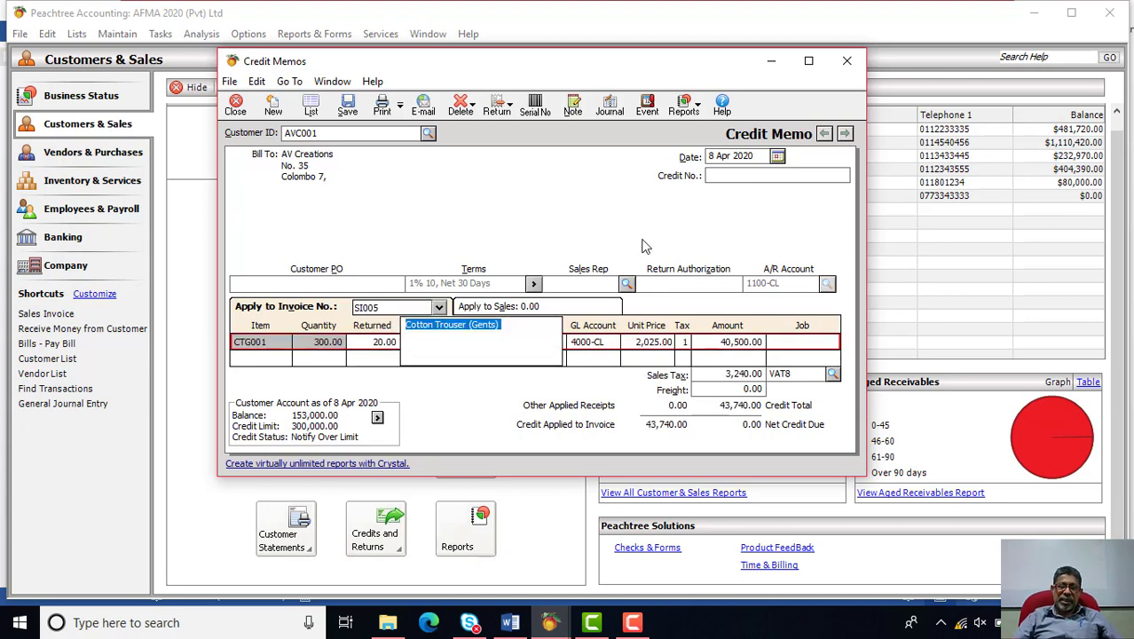
click(698, 298)
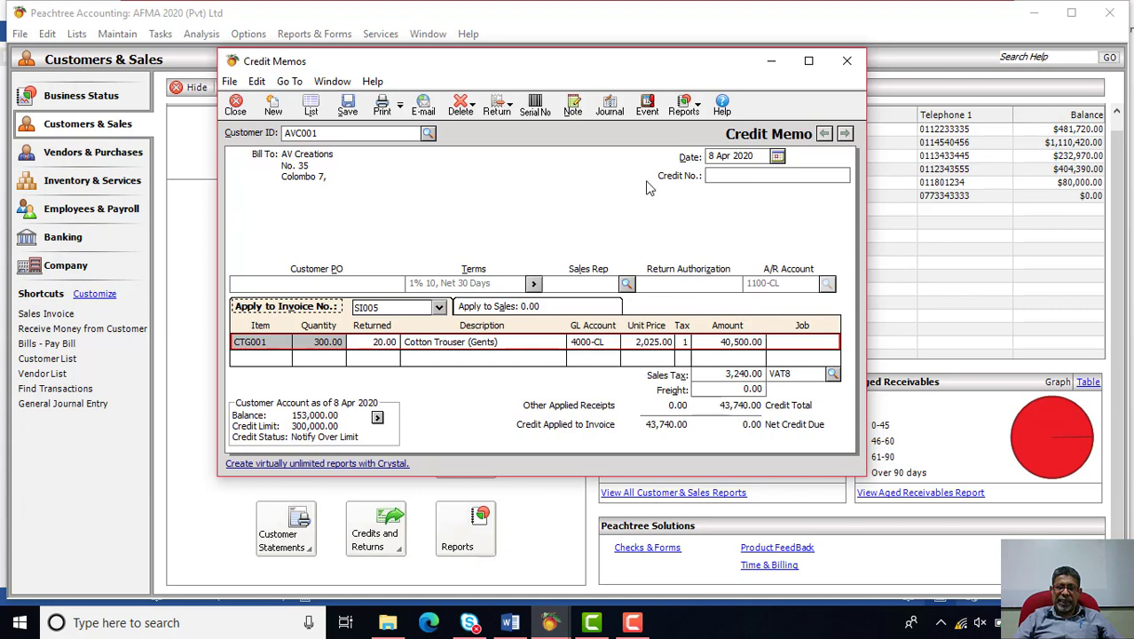
click(609, 118)
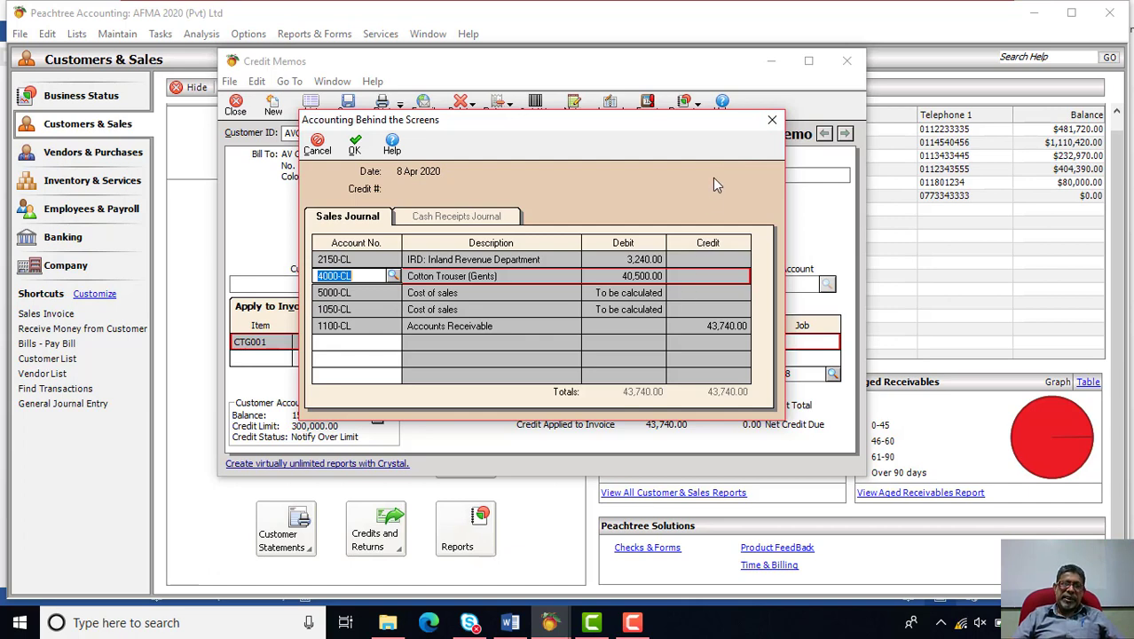
click(771, 120)
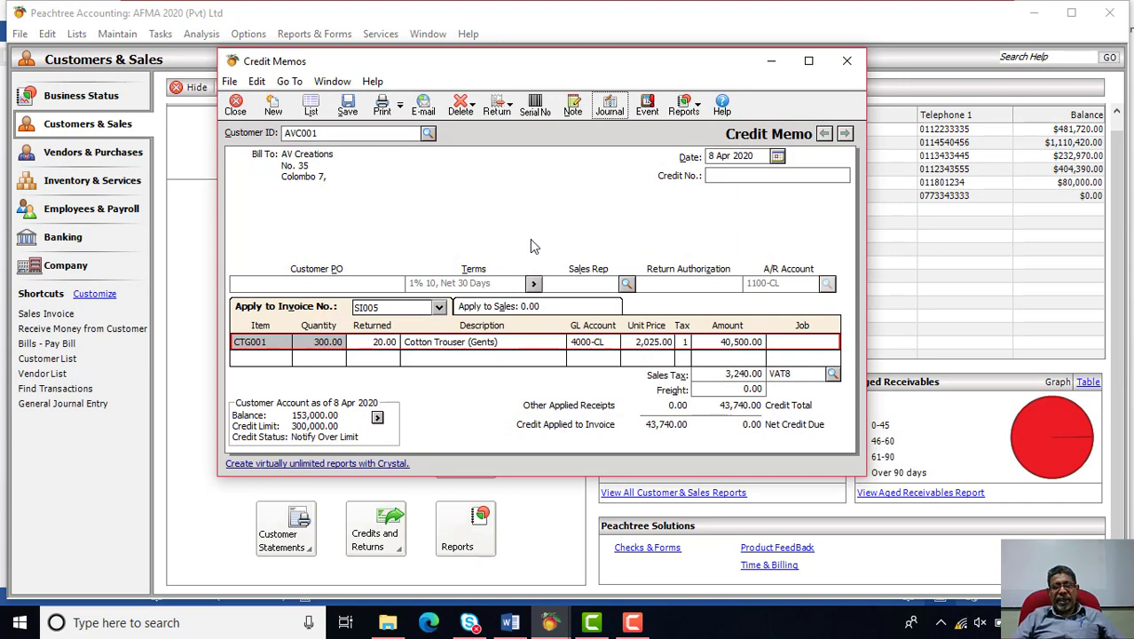
- Clear the returned quantity and reset the credit memo's applied invoice to no invoice selected
click(392, 345)
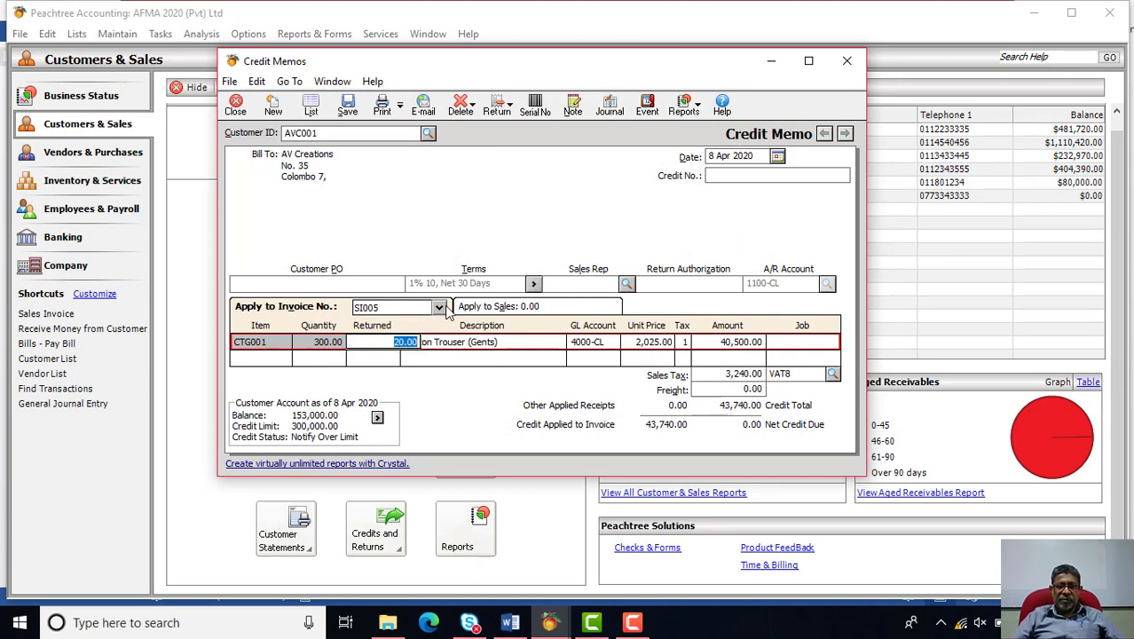
key(BackSpace)
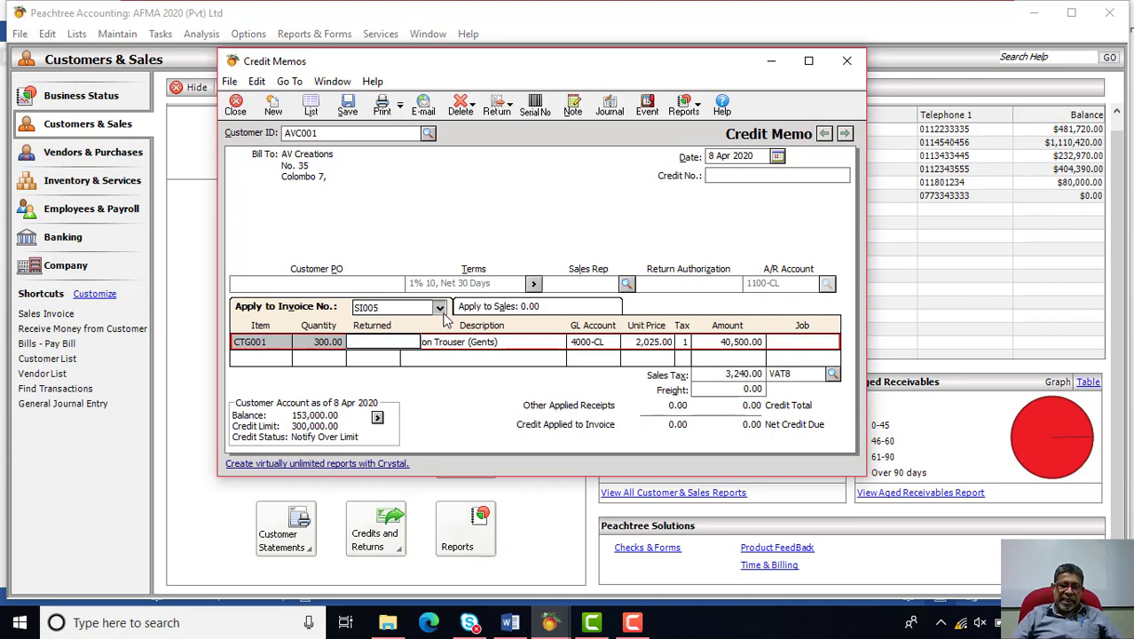
click(439, 308)
click(439, 322)
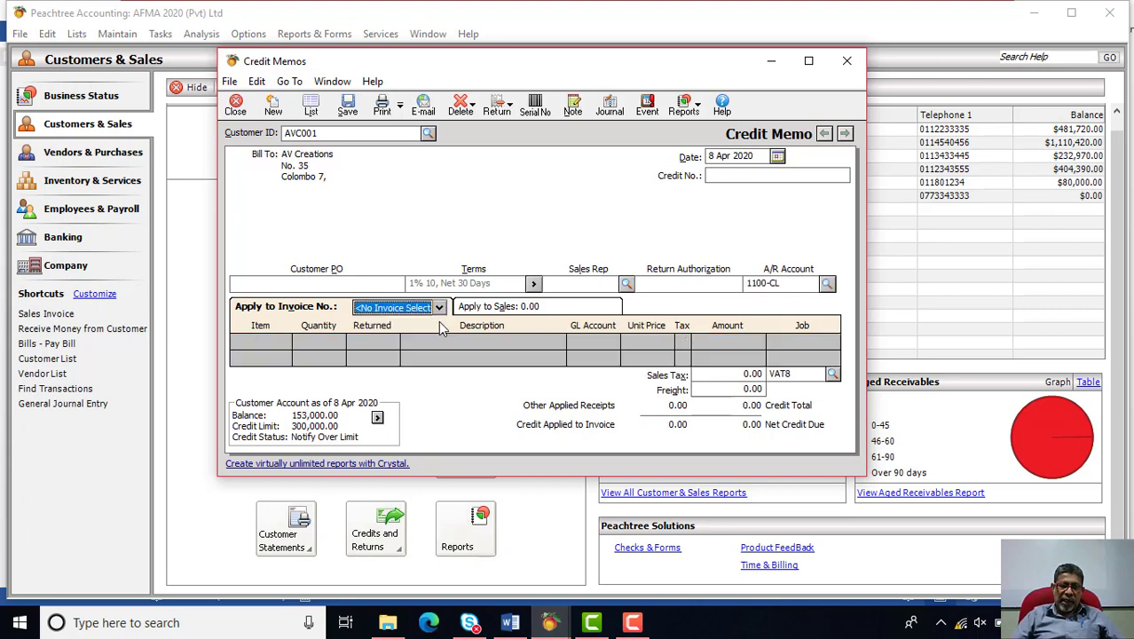
- Apply the credit memo to sales with item CTG001 and a quantity of 20, and review its accounting entries
click(522, 311)
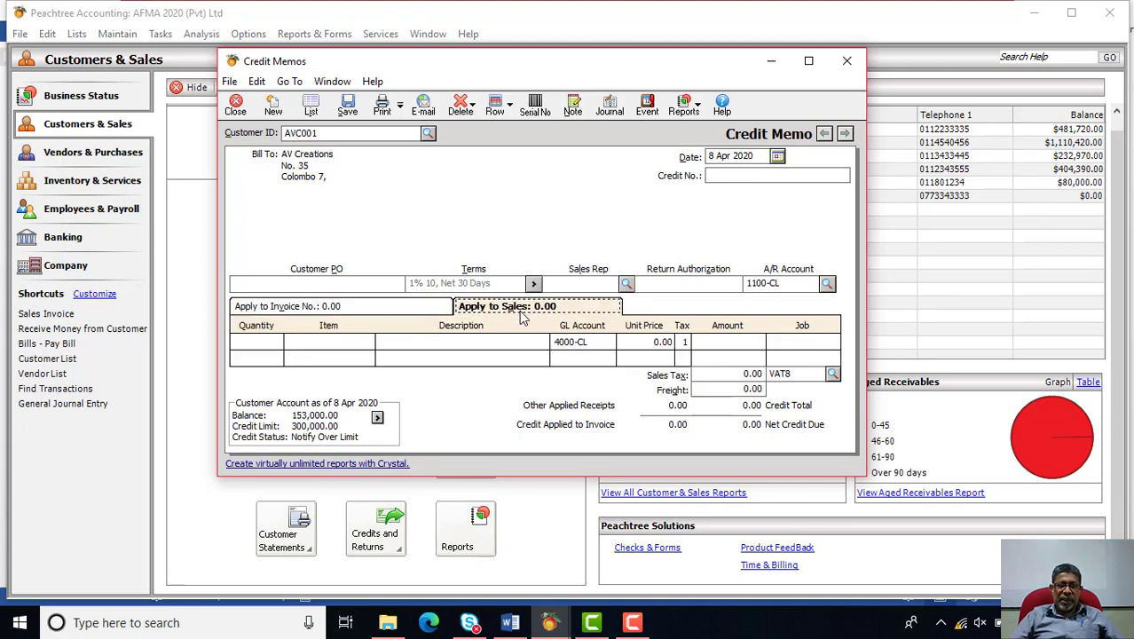
click(369, 344)
click(368, 342)
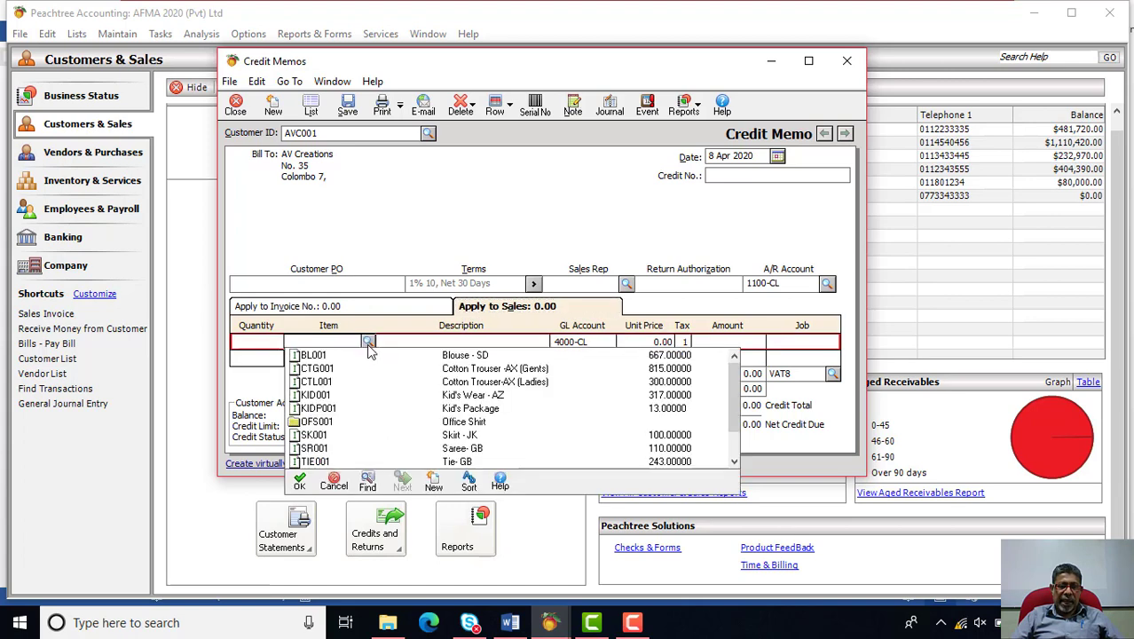
double_click(321, 369)
click(260, 342)
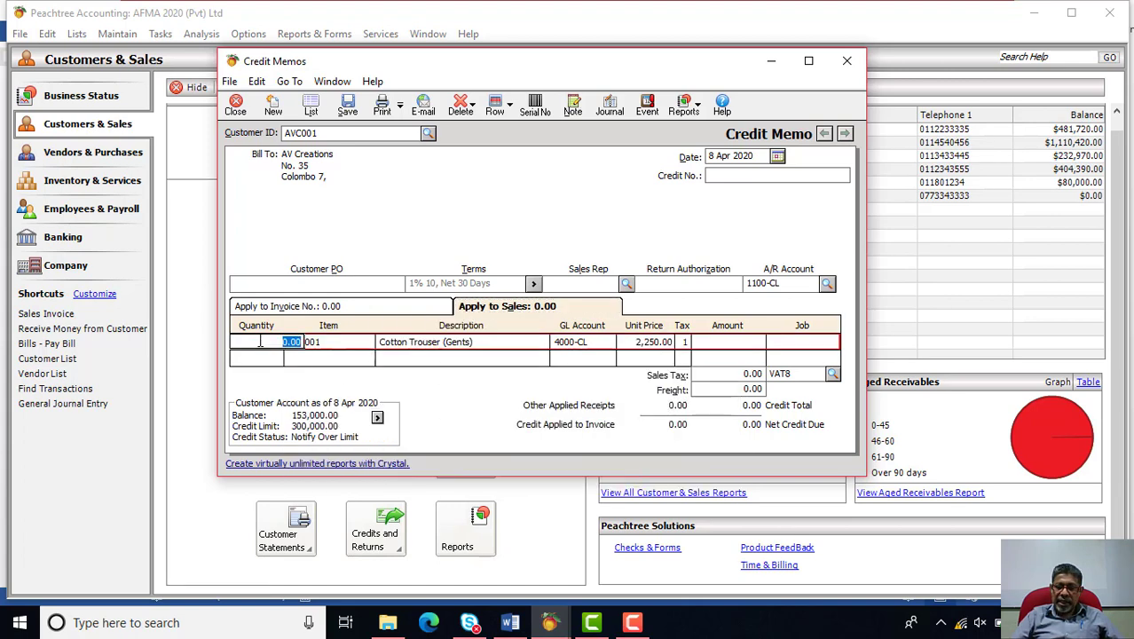
text(20)
key(Tab)
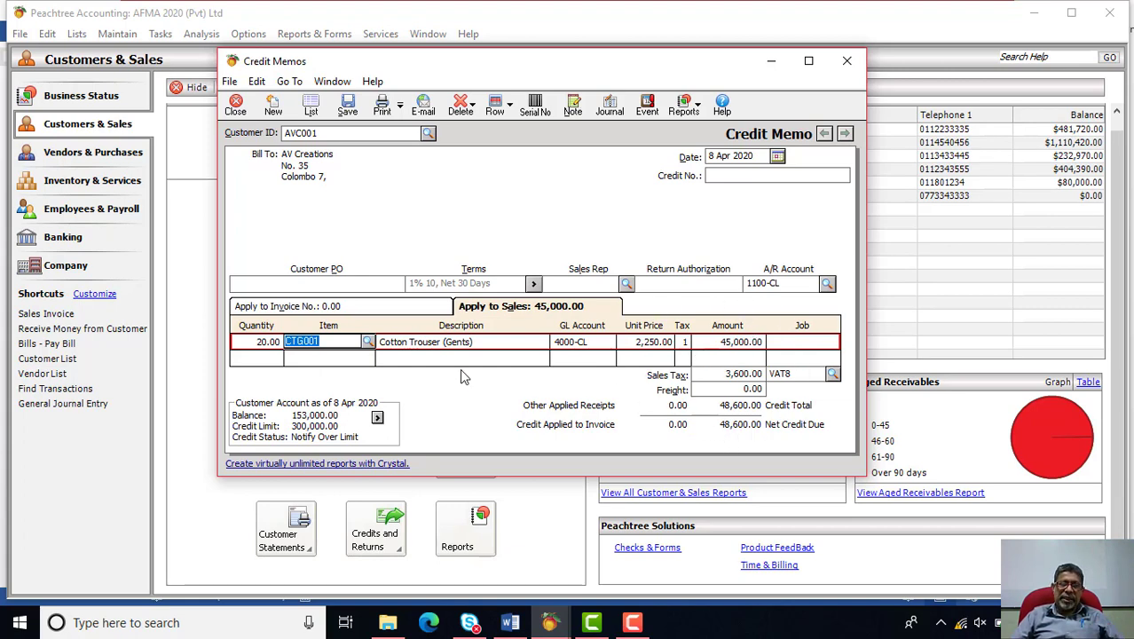
click(611, 111)
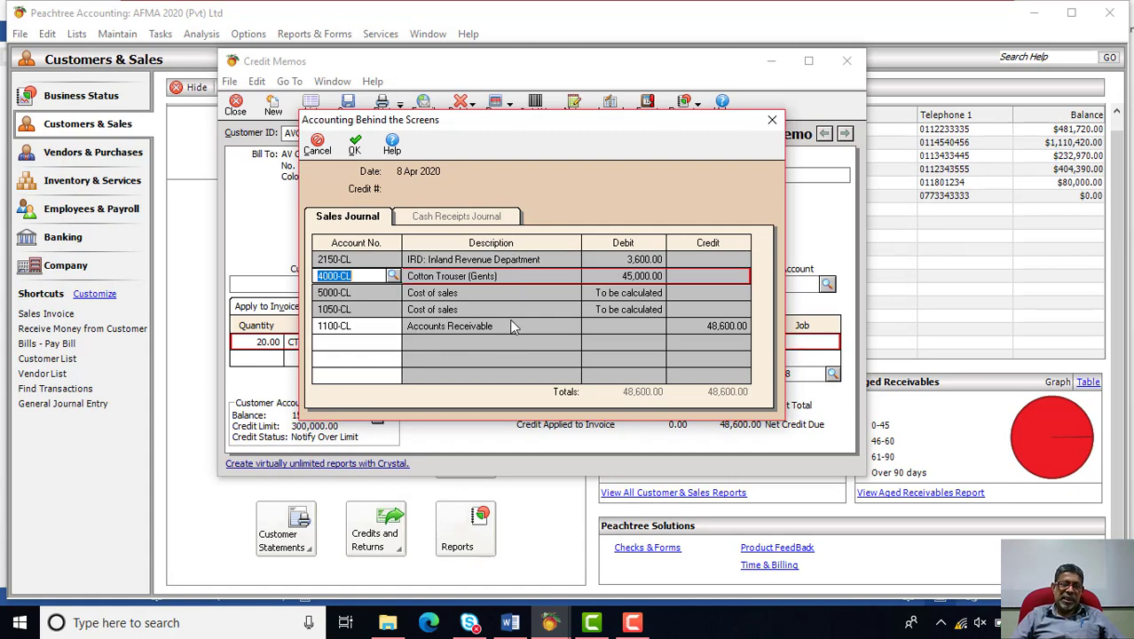
click(772, 119)
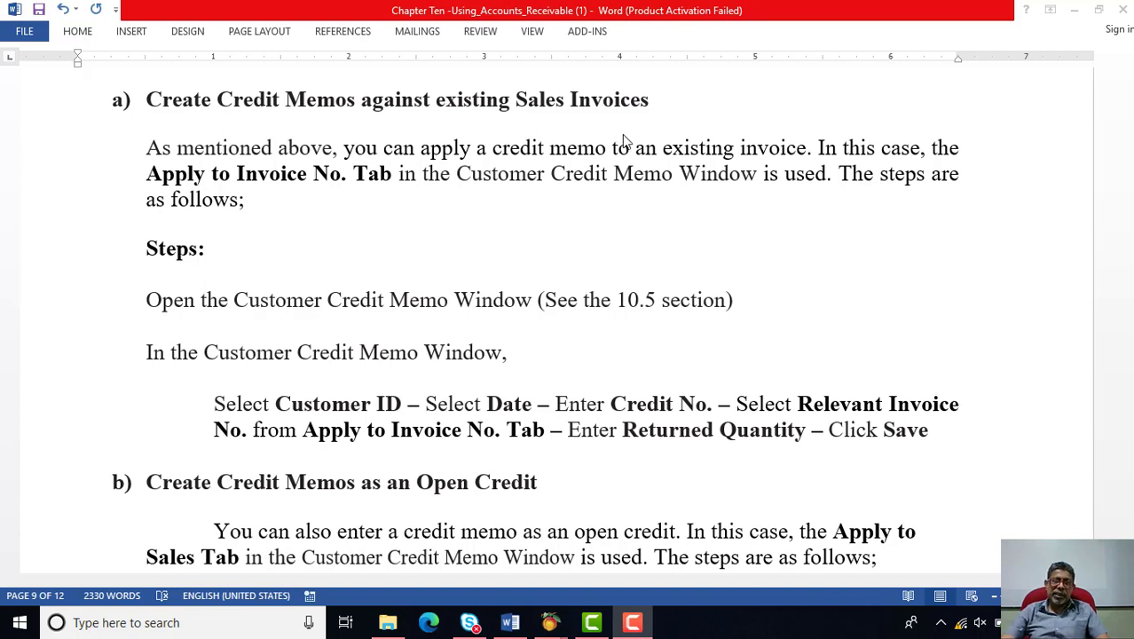
- In the Word chapter, read the open-credit memo steps and the table of customer credit memos in Activity 10.5
scroll(618, 138, down, 4)
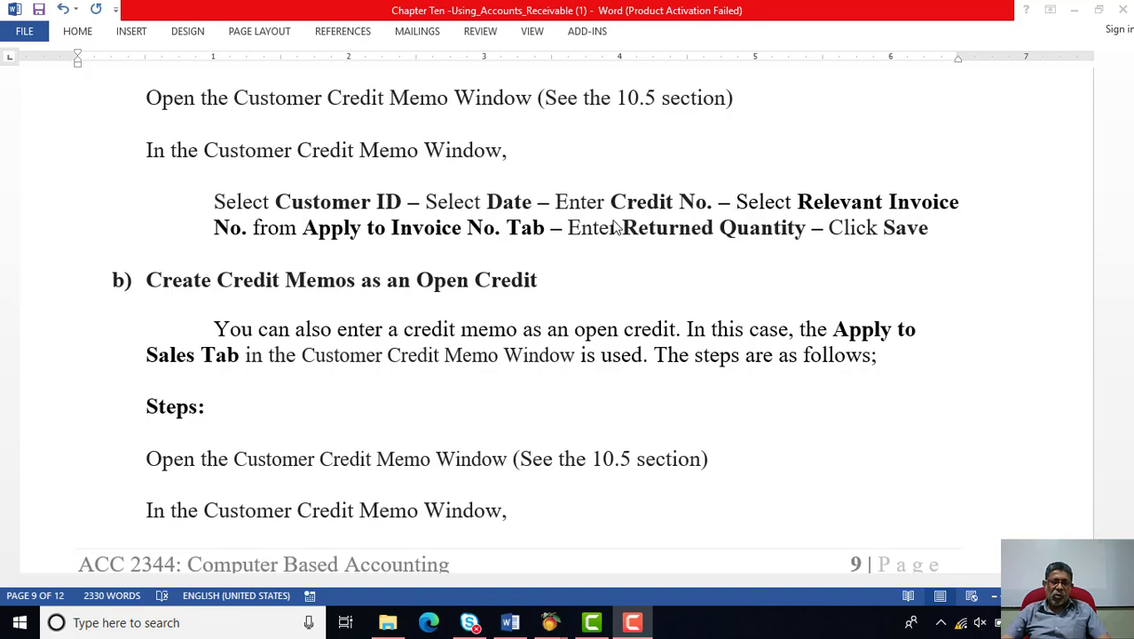
scroll(613, 226, down, 12)
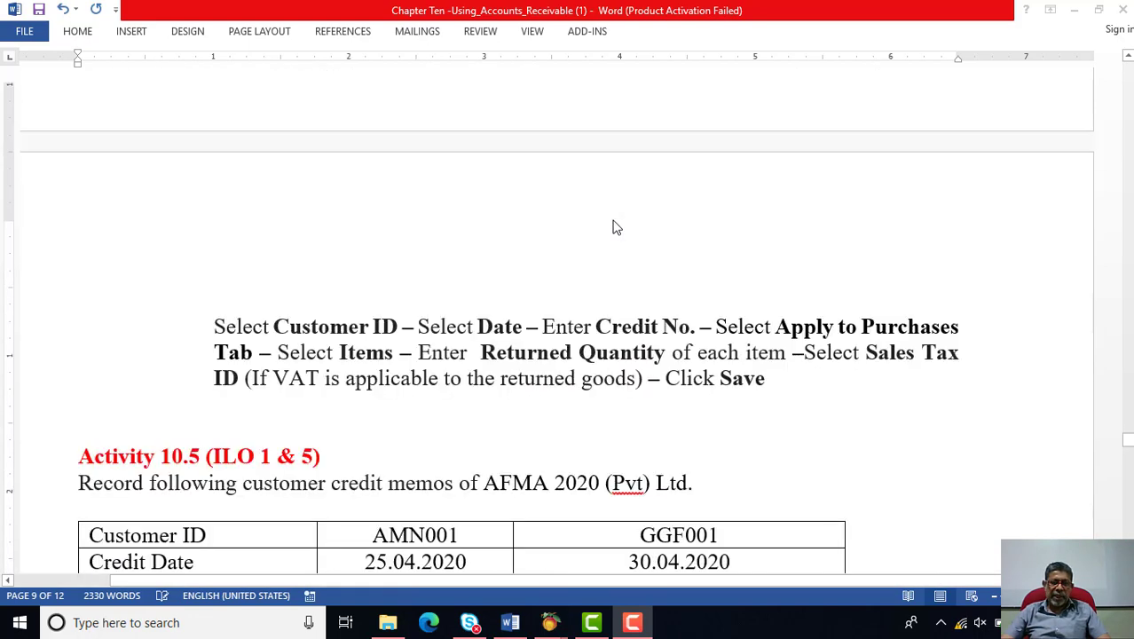
scroll(612, 226, down, 2)
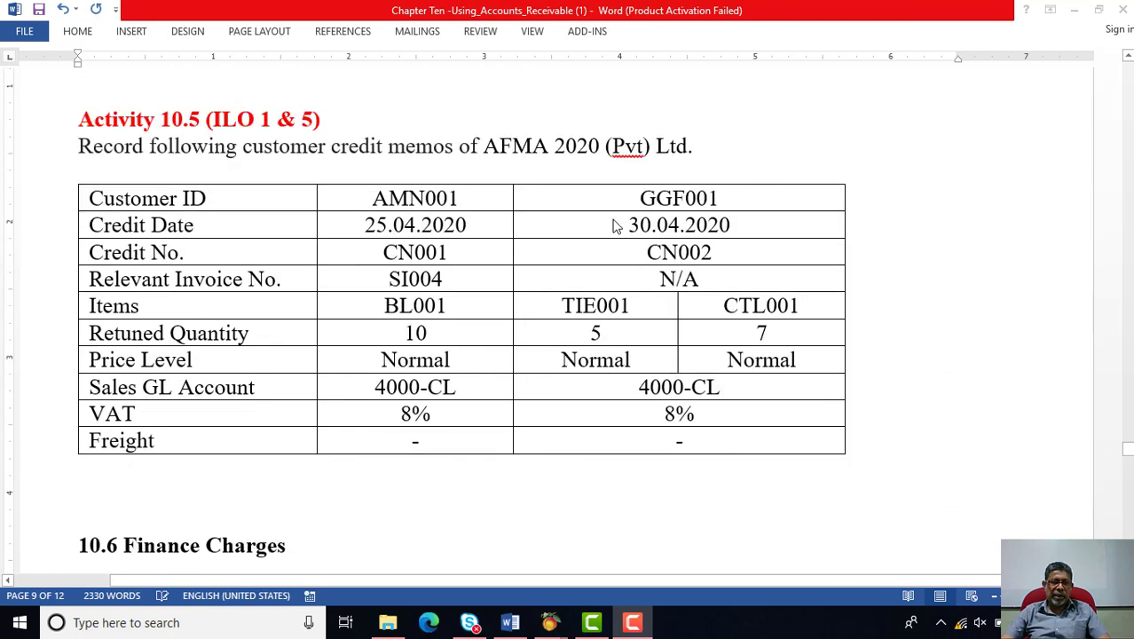
scroll(612, 227, down, 1)
scroll(612, 226, up, 1)
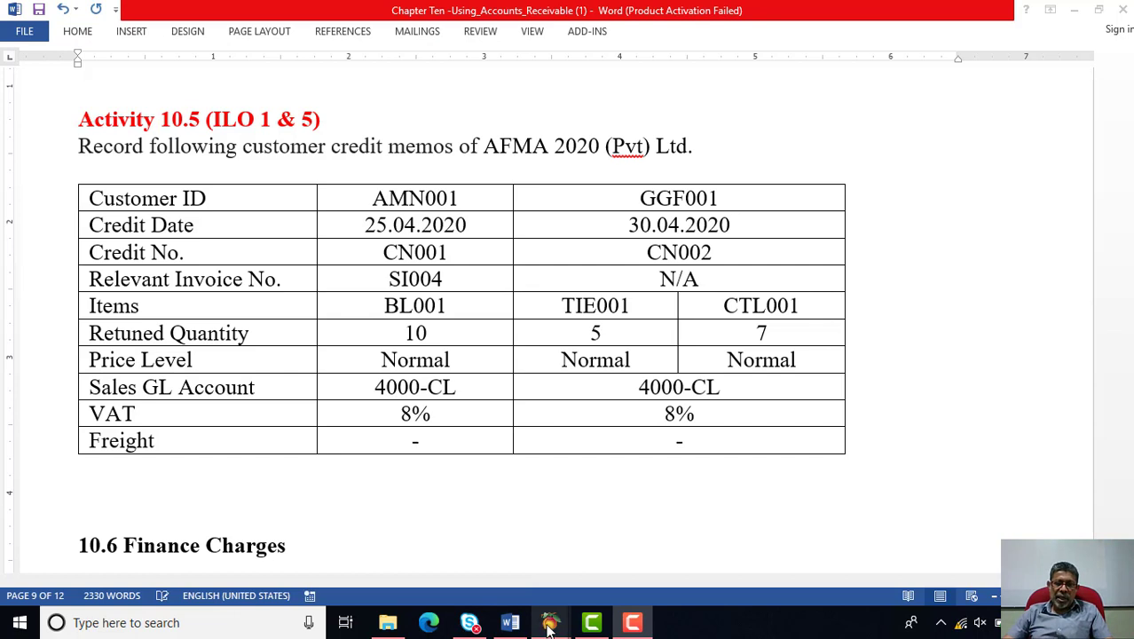
- Switch to Peachtree and close the practice credit memo for AV Creations without saving it
mouse_move(550, 626)
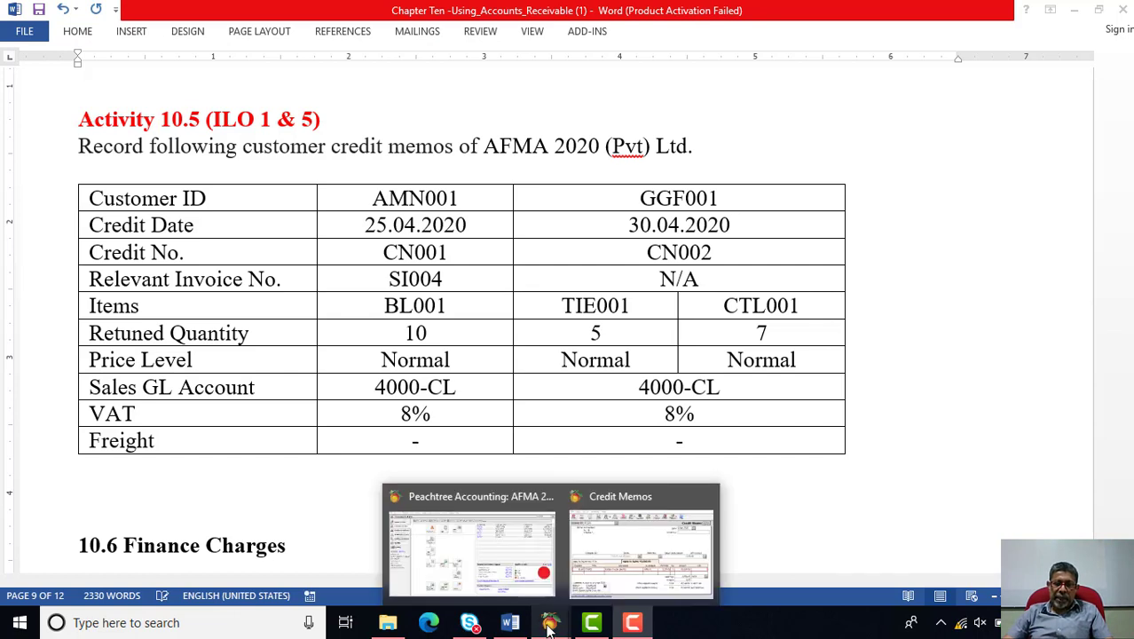
click(596, 556)
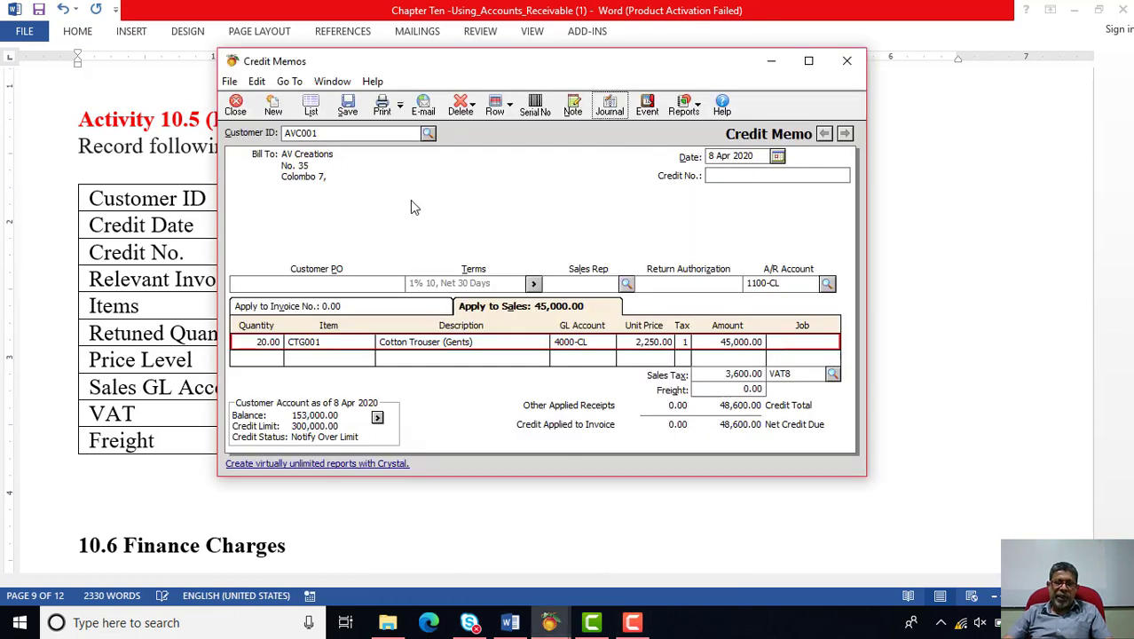
click(846, 61)
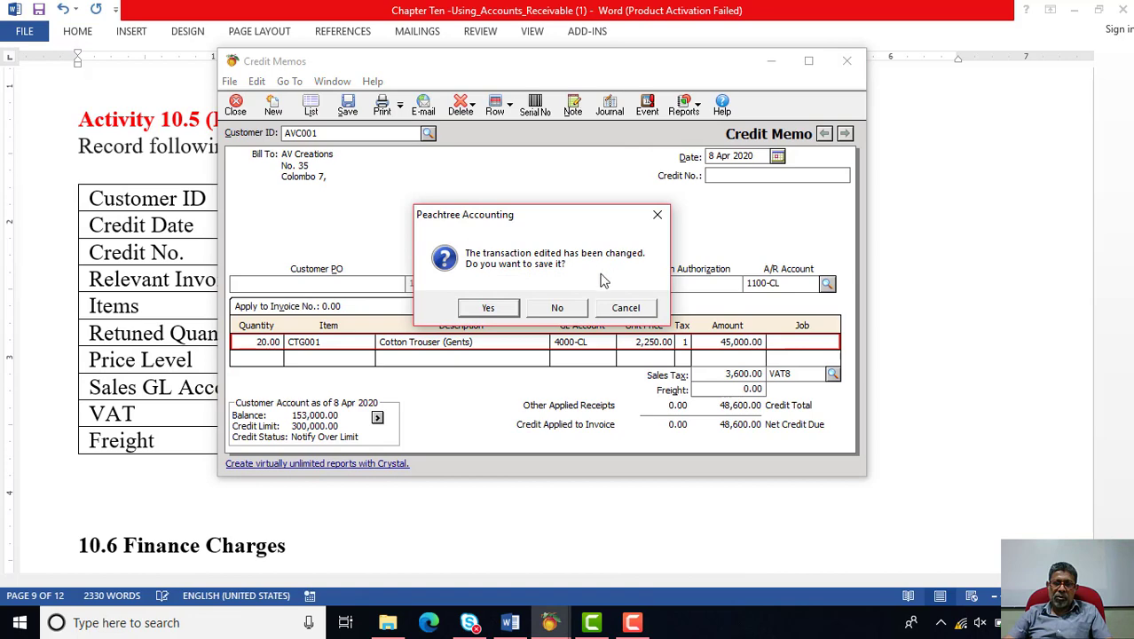
click(564, 305)
- Start a new customer credit memo and select AMN (Pvt) Ltd as the customer
click(552, 623)
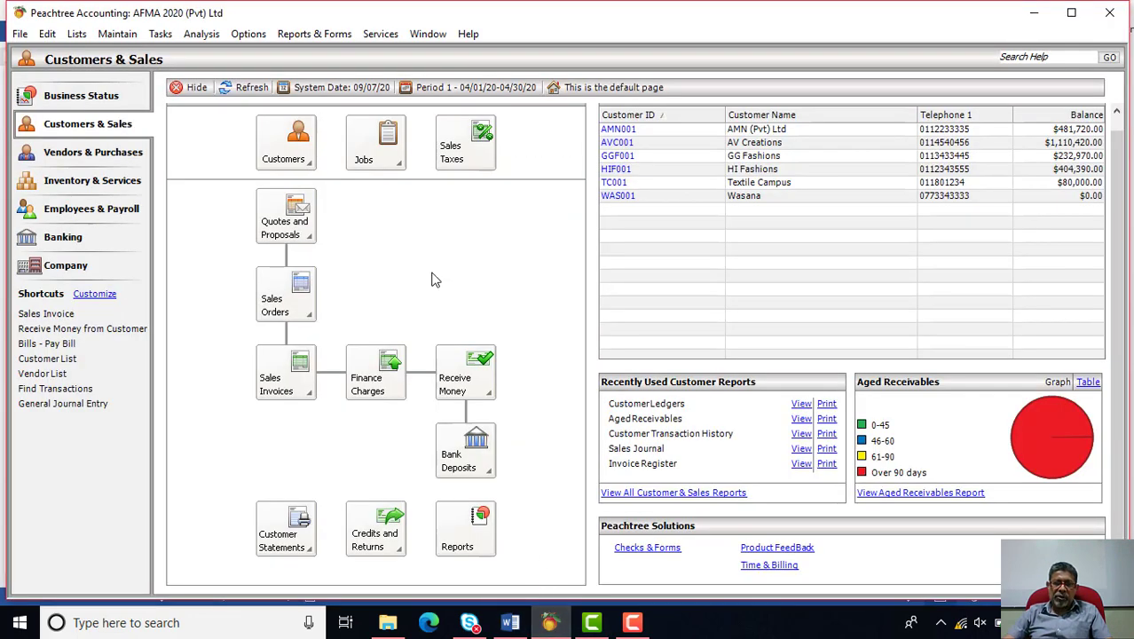
click(383, 554)
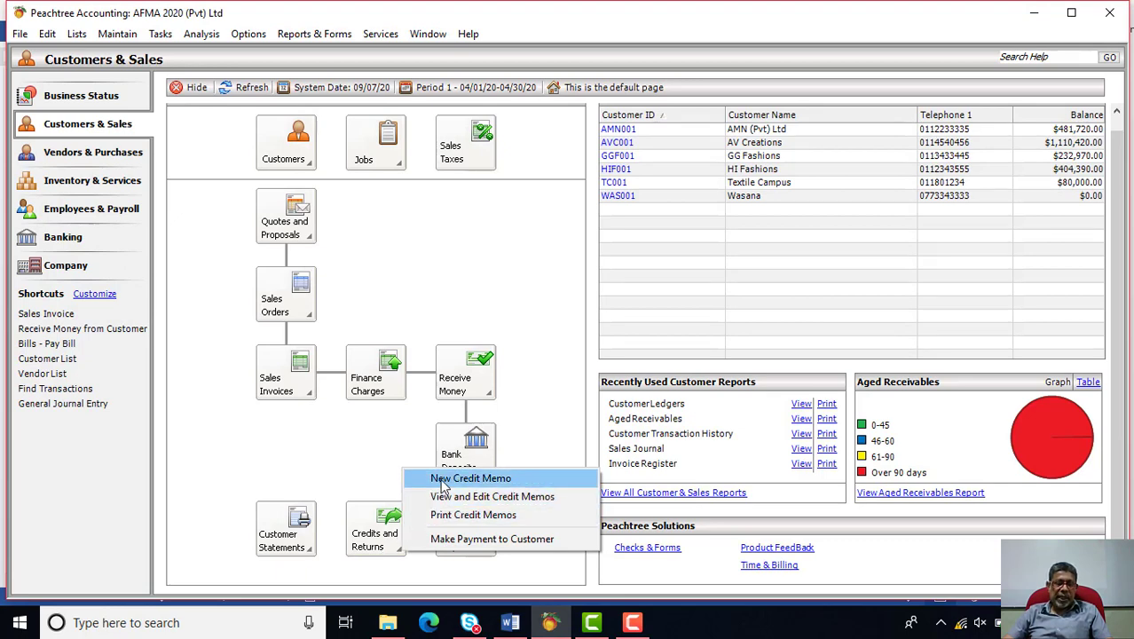
click(442, 480)
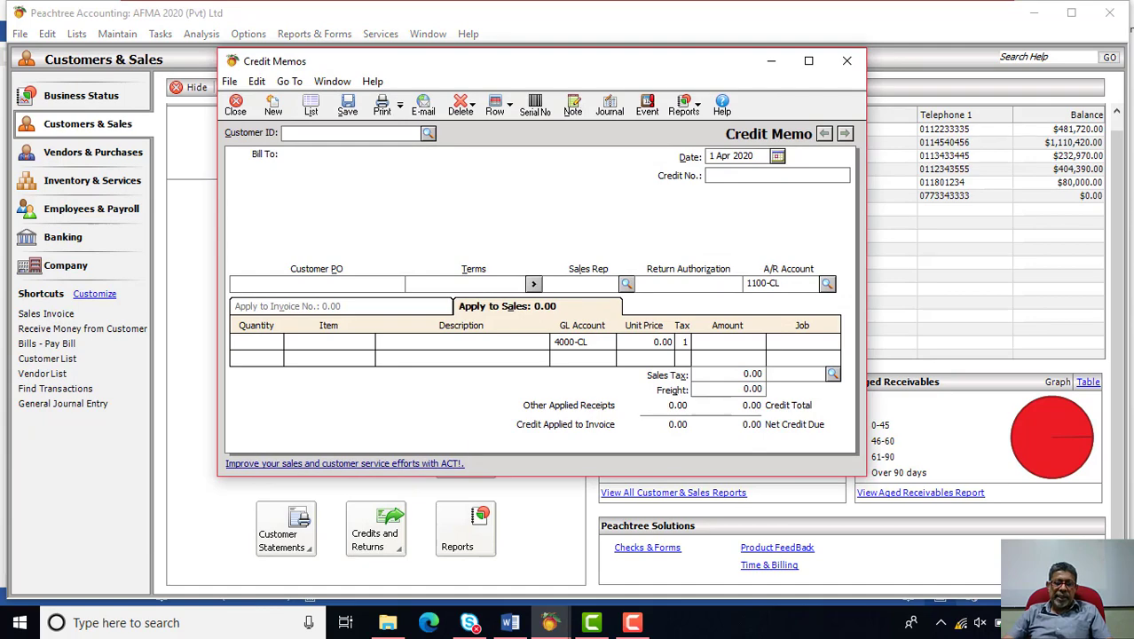
click(511, 624)
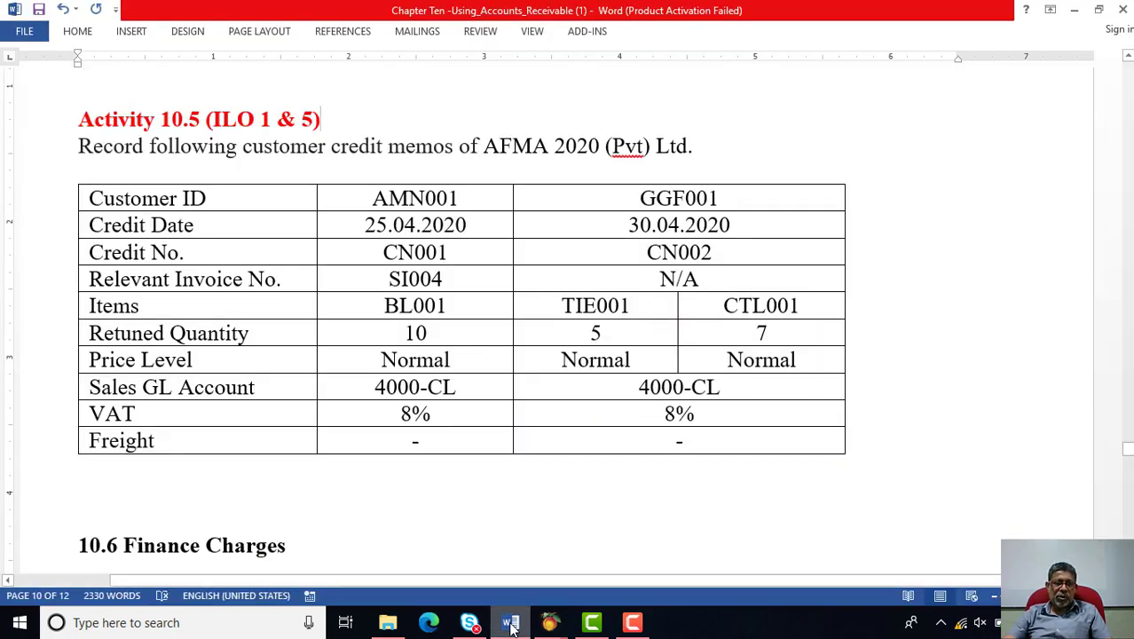
click(511, 624)
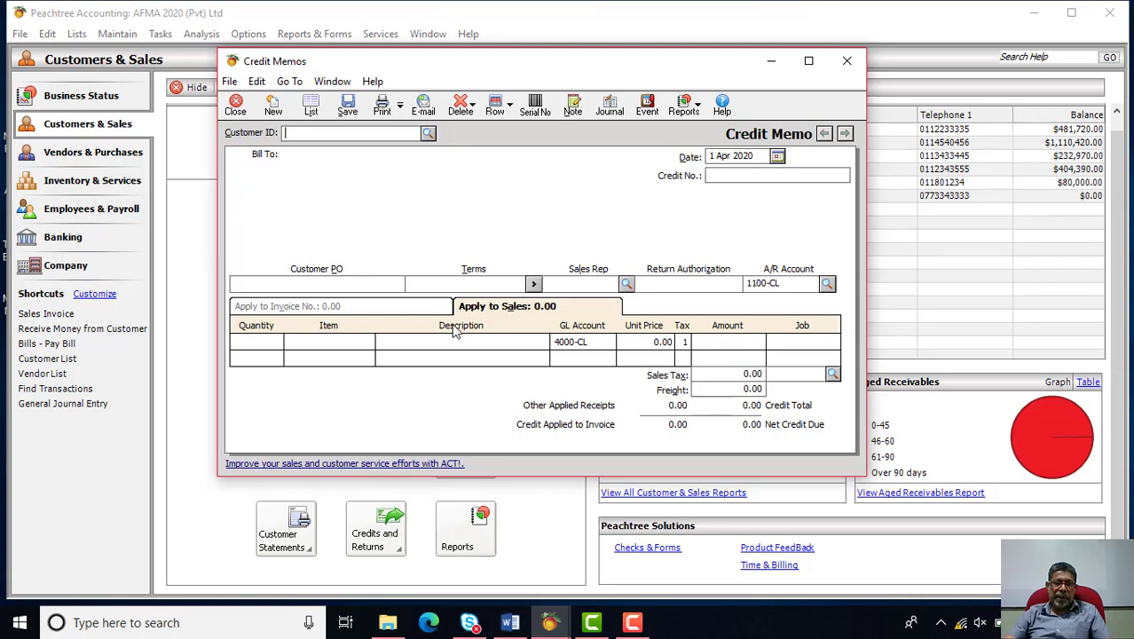
click(428, 133)
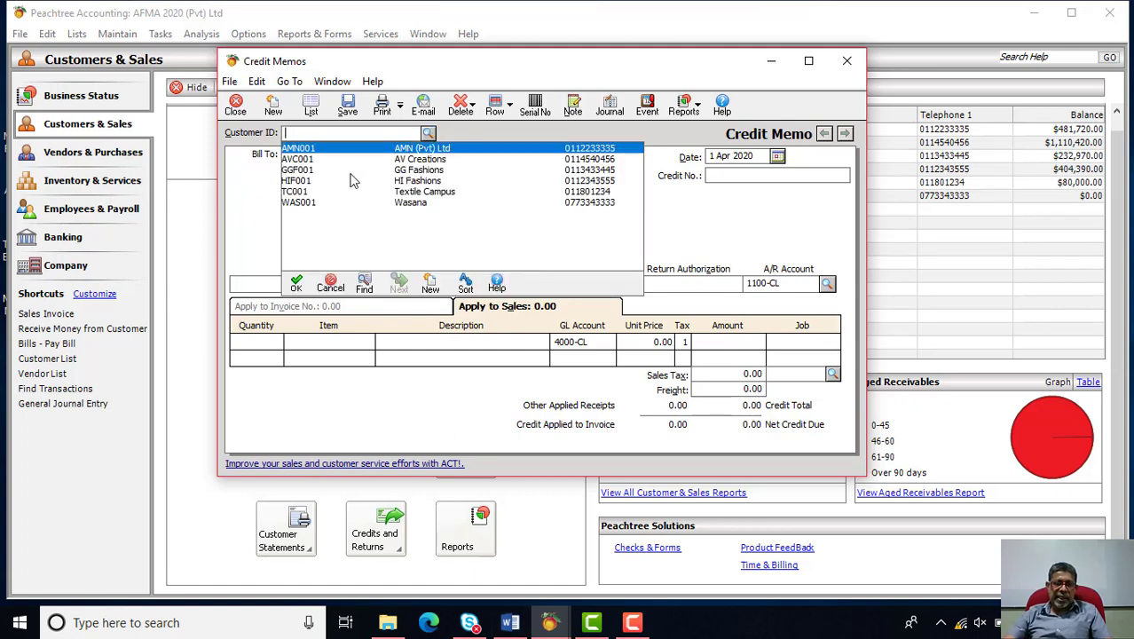
click(296, 284)
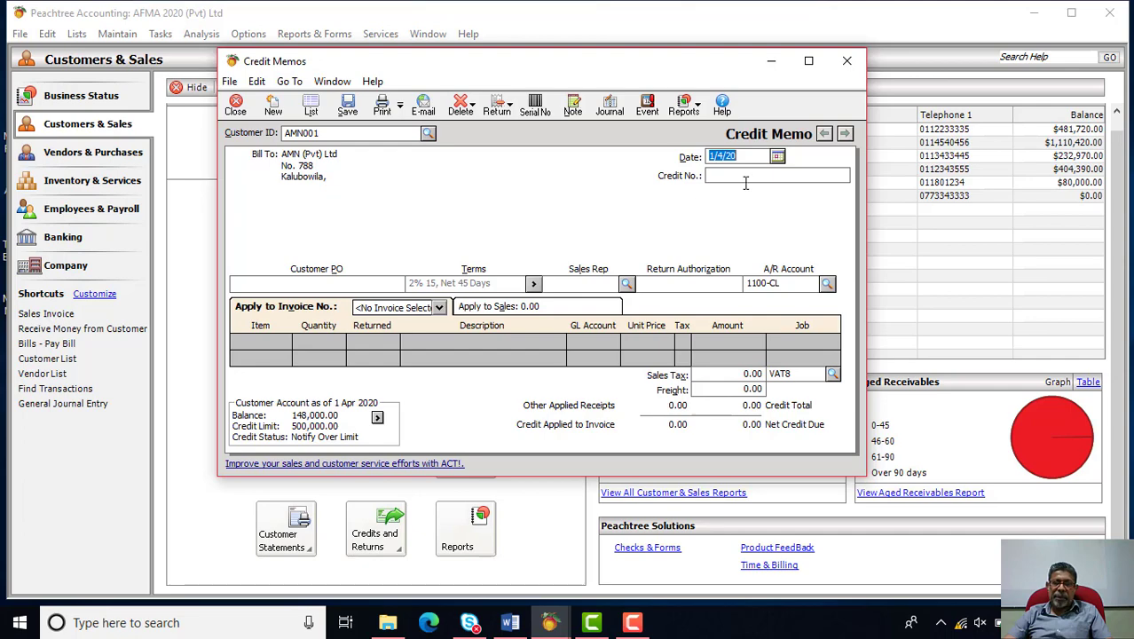
- Set the credit memo's date to 25 Apr 2020 and its credit number to CN001, following the Activity 10.5 table
click(513, 624)
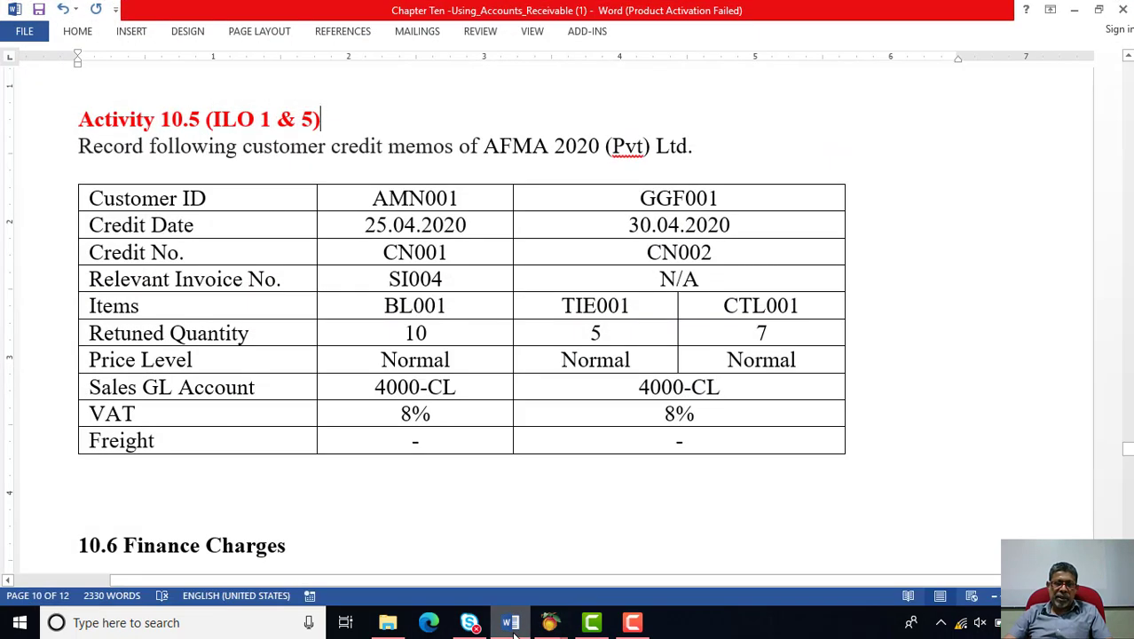
click(550, 622)
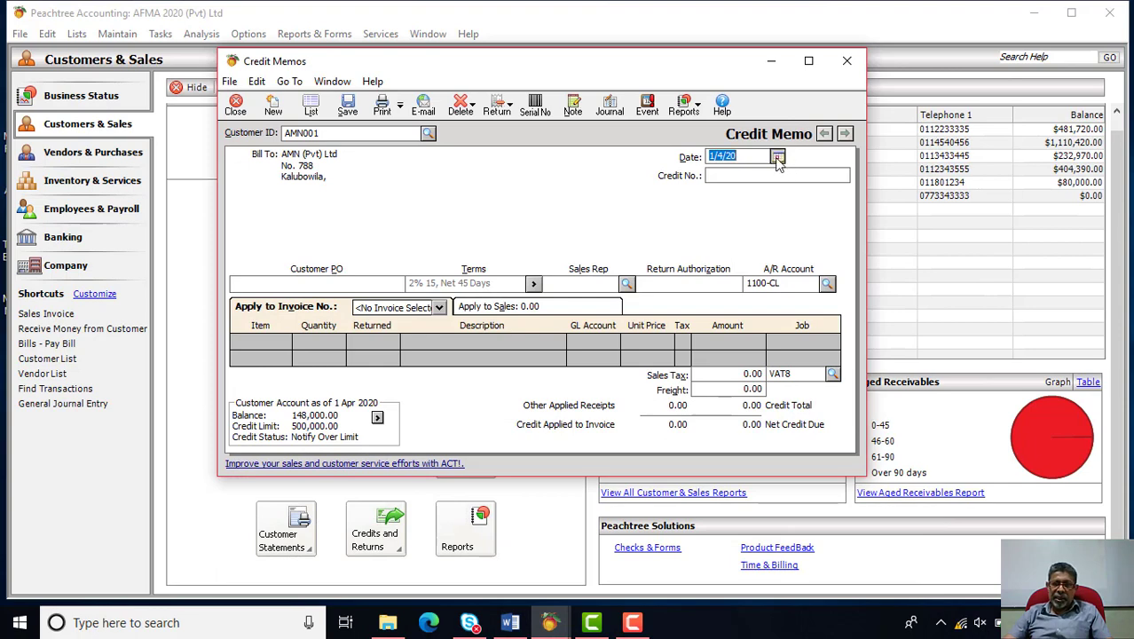
click(777, 158)
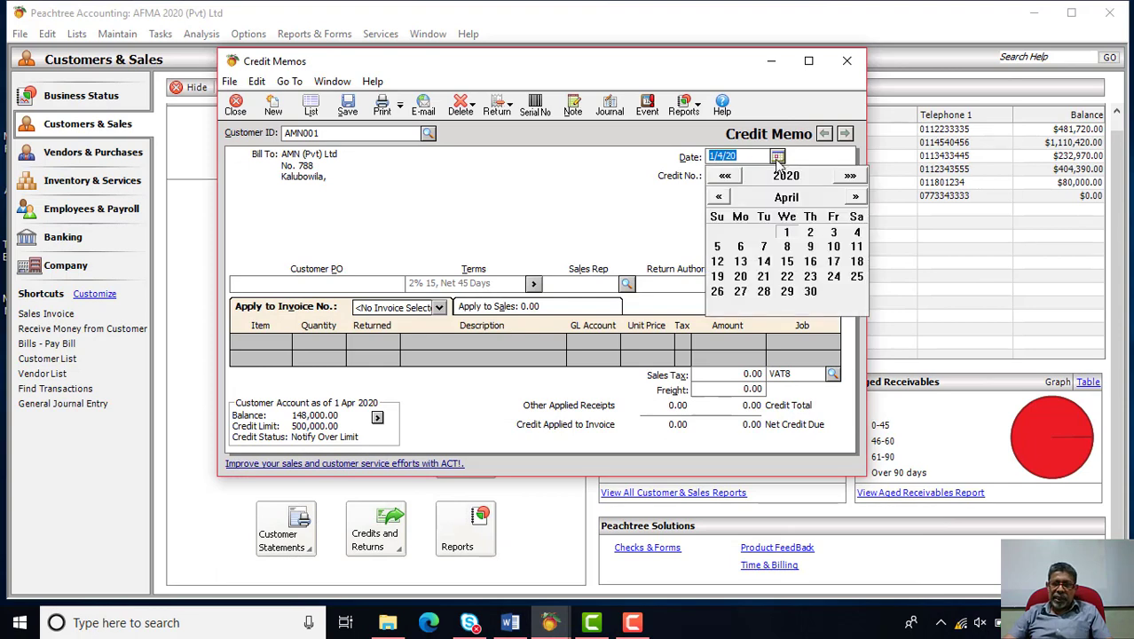
click(856, 276)
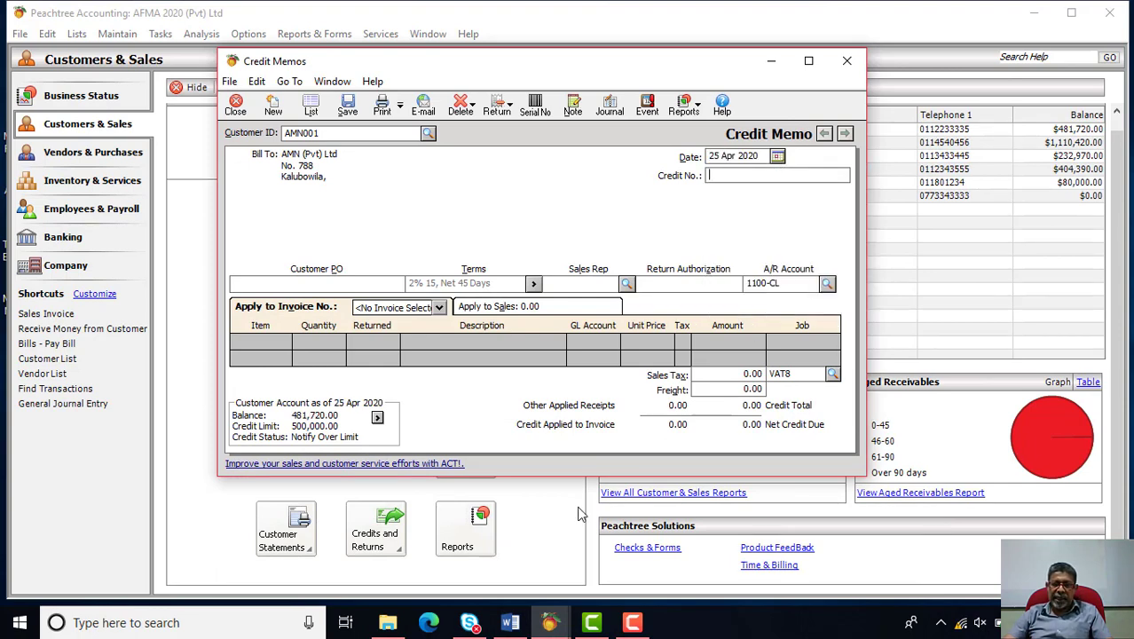
click(512, 623)
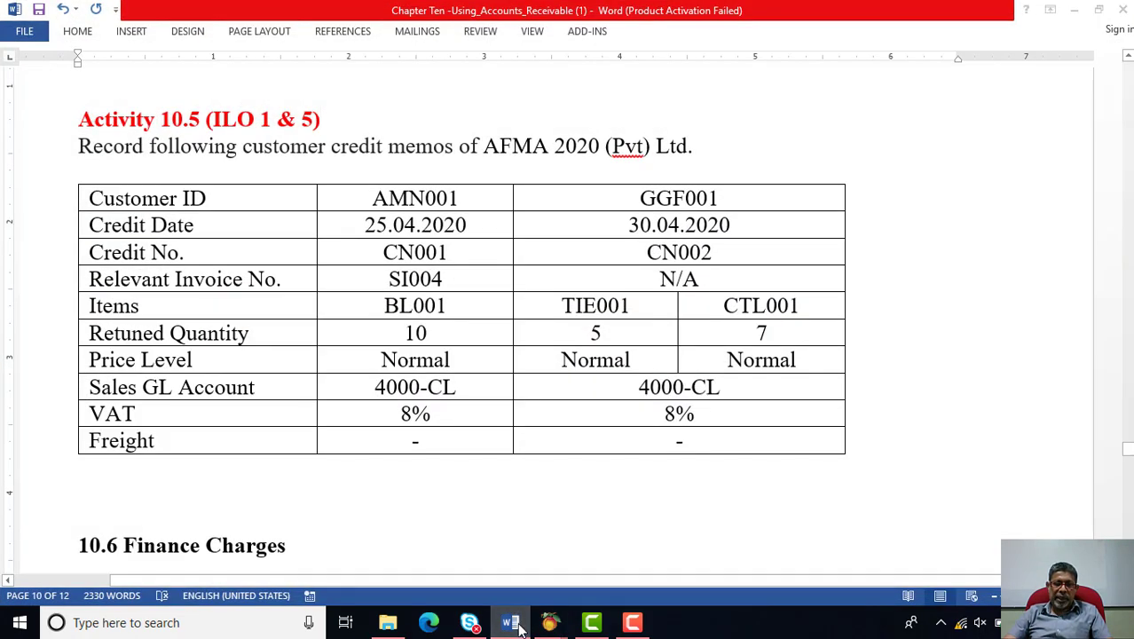
click(550, 622)
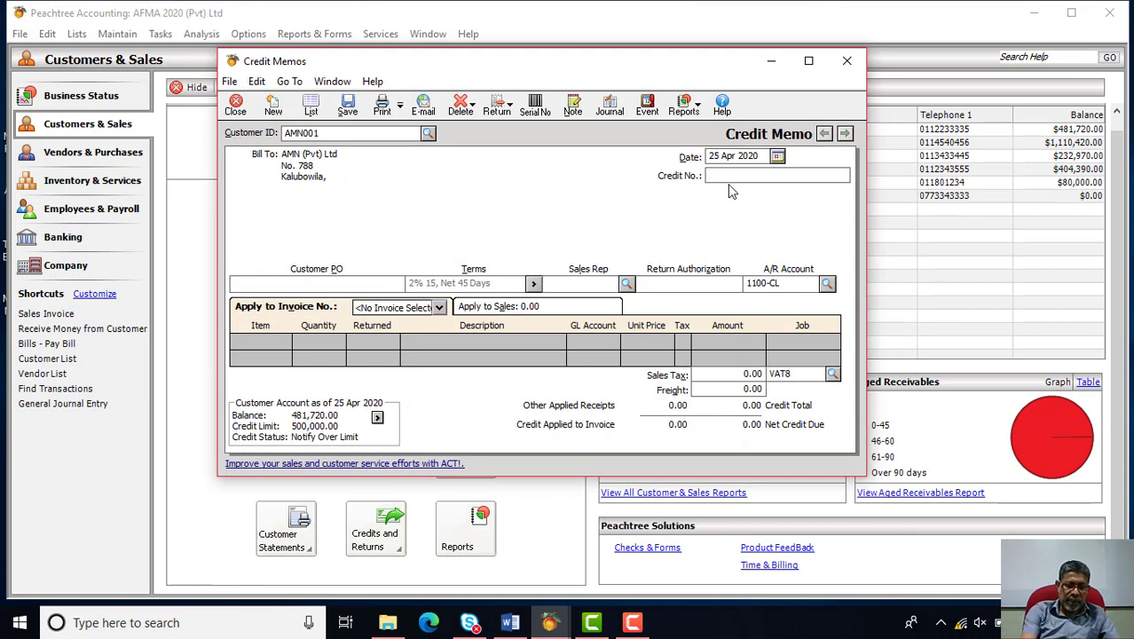
text(CN0)
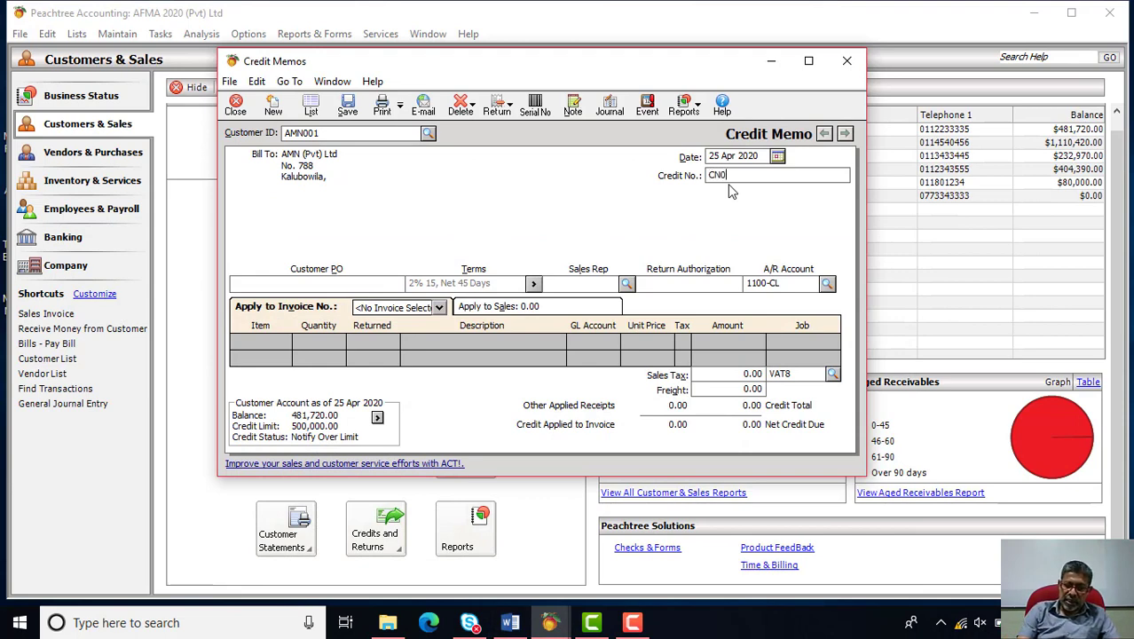
text(01)
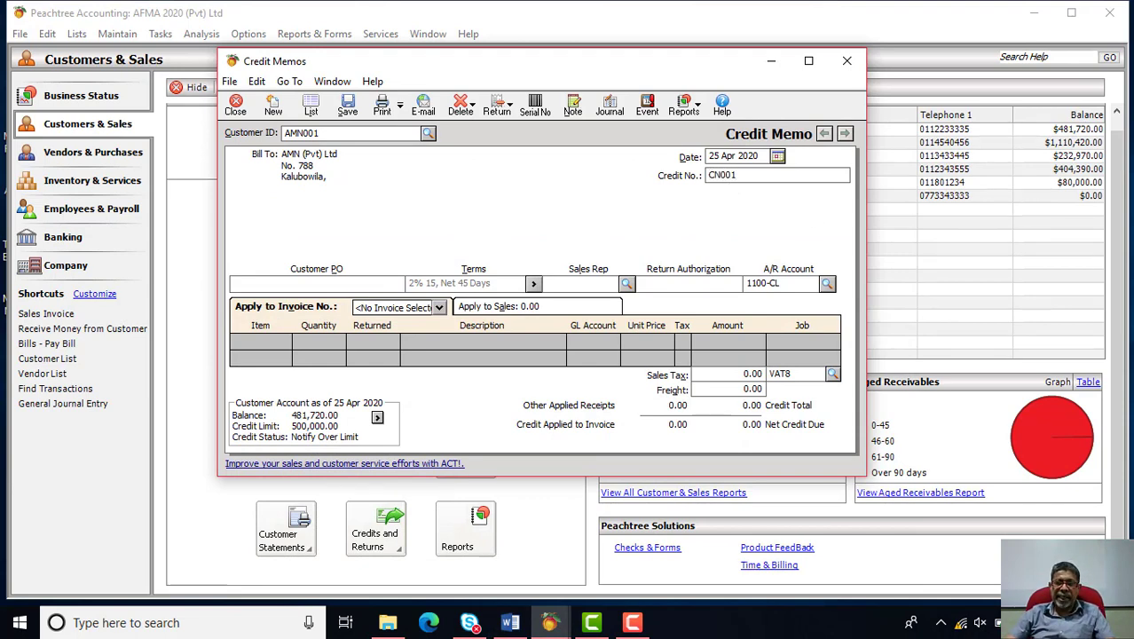
- Apply the credit memo to invoice SI004, as listed in the Activity 10.5 table
click(510, 623)
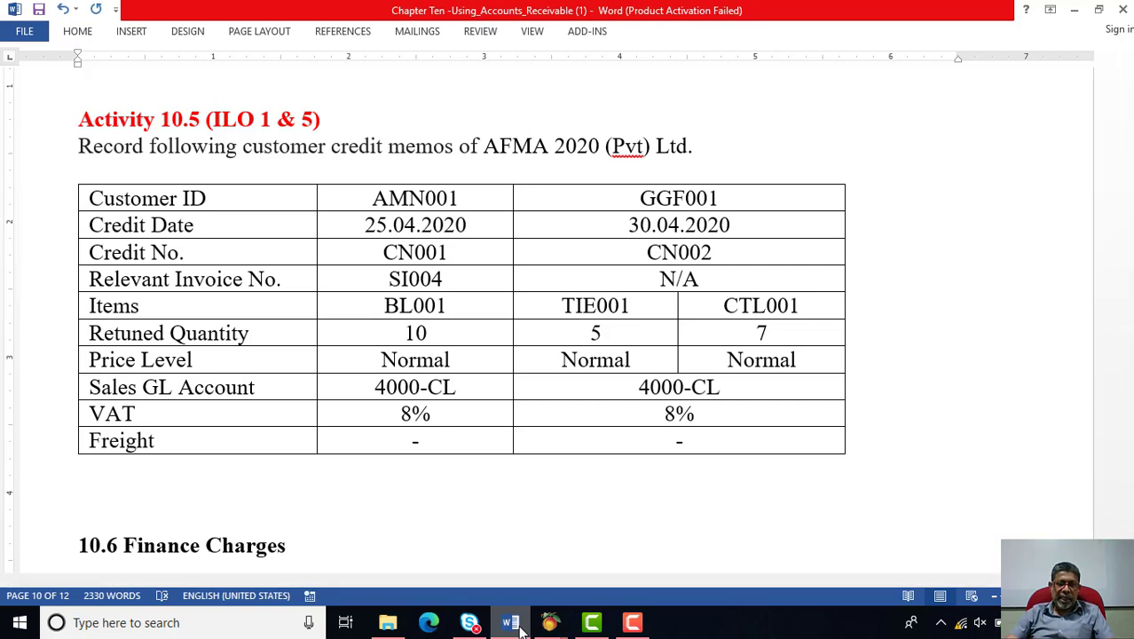
click(522, 628)
click(439, 307)
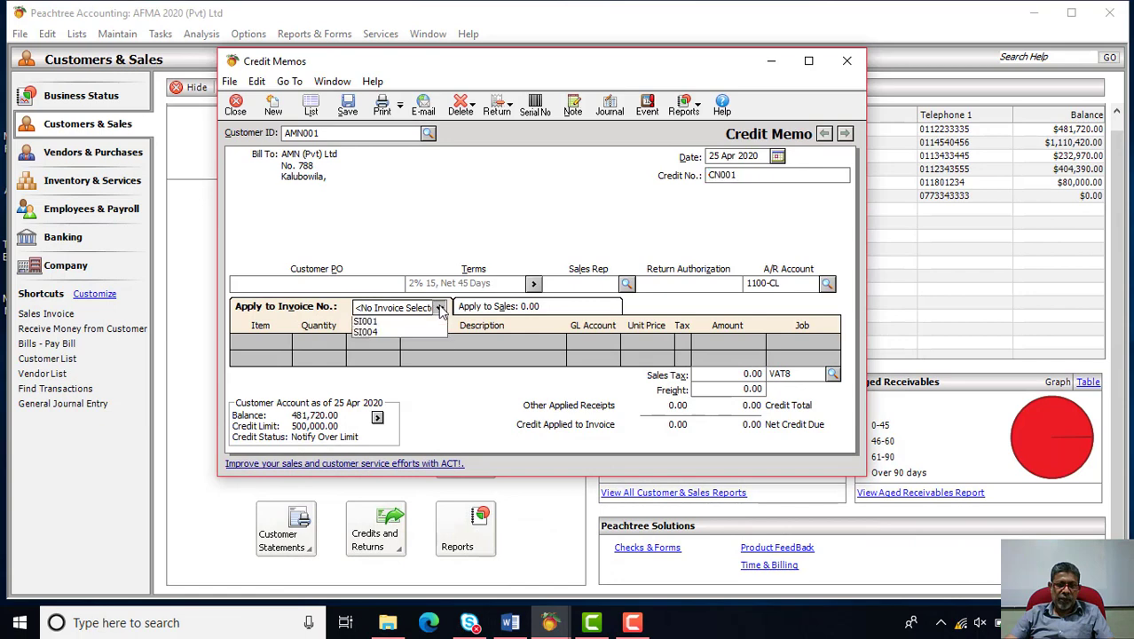
click(367, 354)
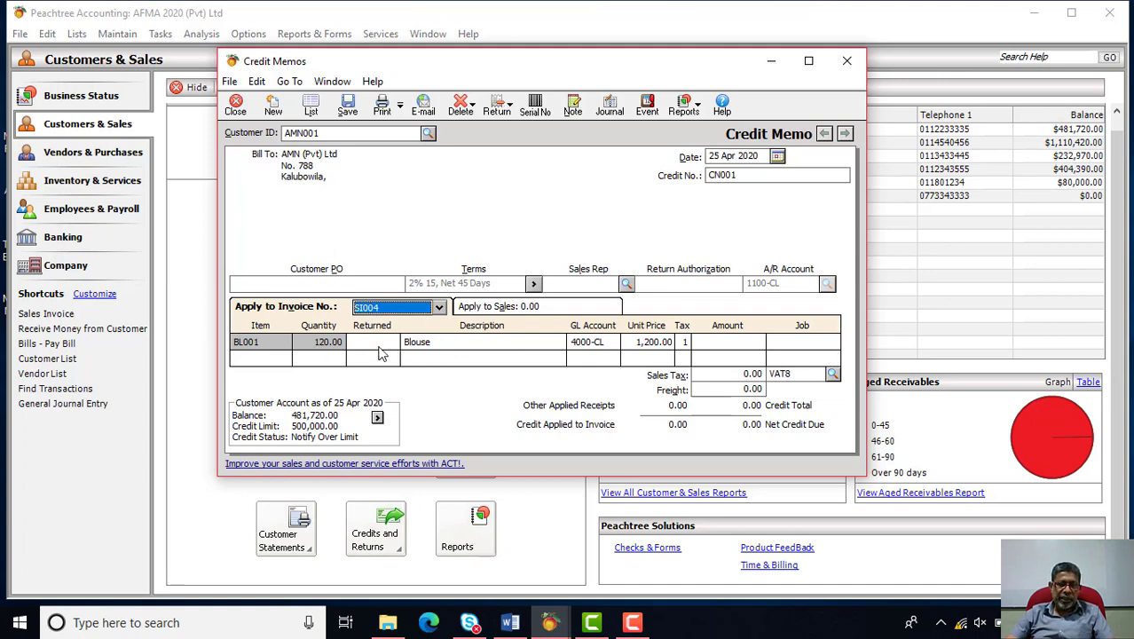
- Enter 10 as the returned quantity for the Blouse item BL001
click(511, 622)
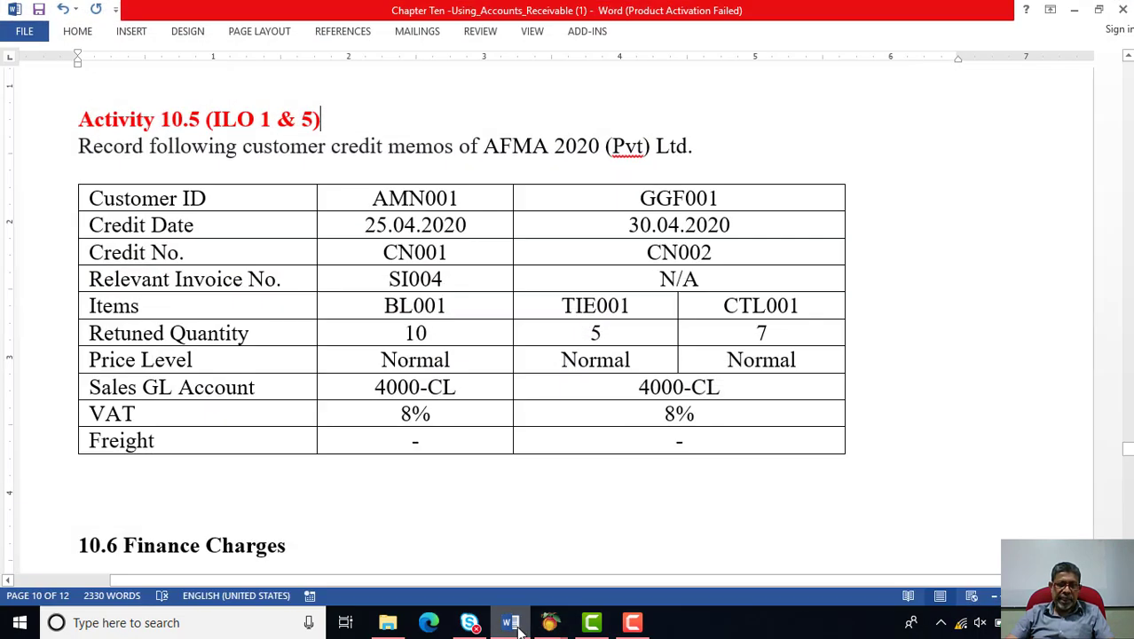
click(512, 623)
click(381, 341)
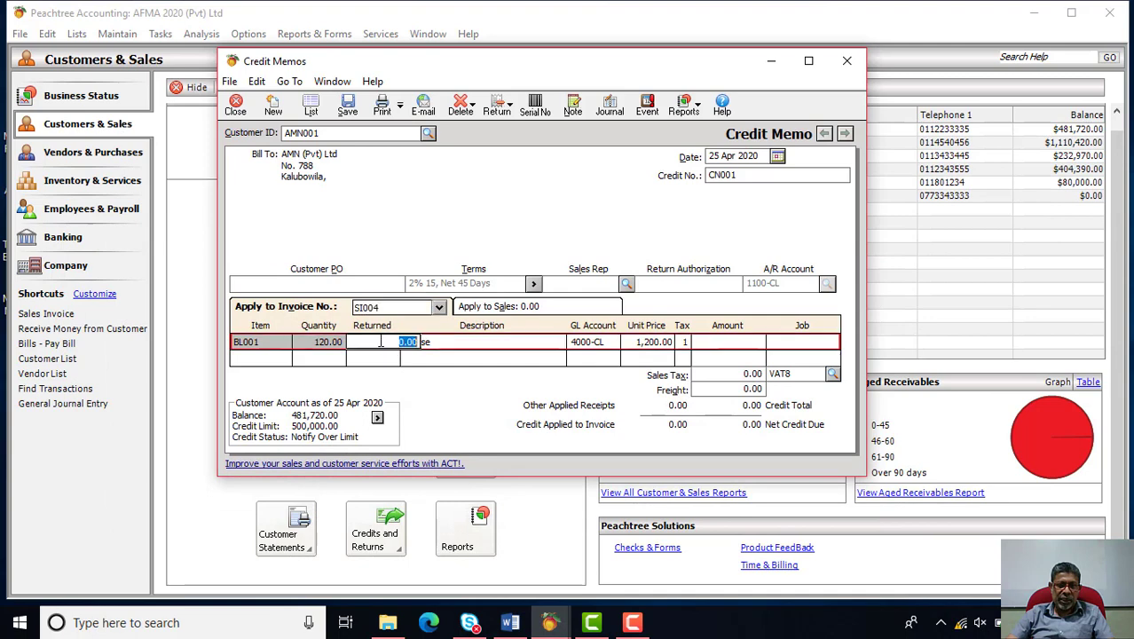
text(10)
key(Tab)
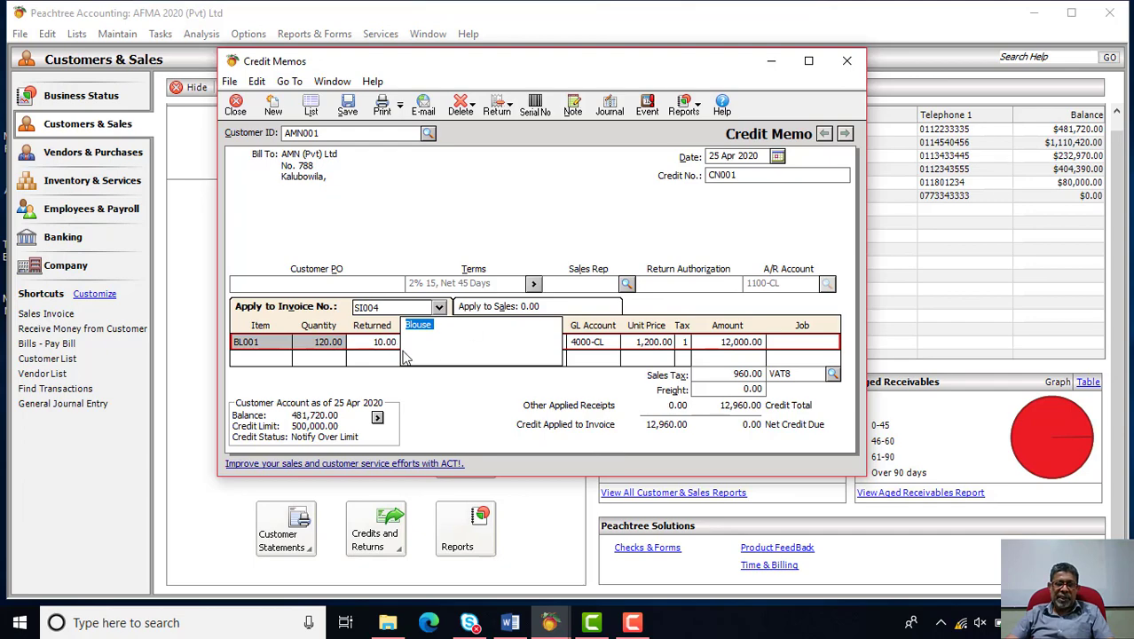
- Check the credit memo's price, GL account and VAT against the Activity 10.5 table in Word, and review its accounting entries in Peachtree
click(513, 625)
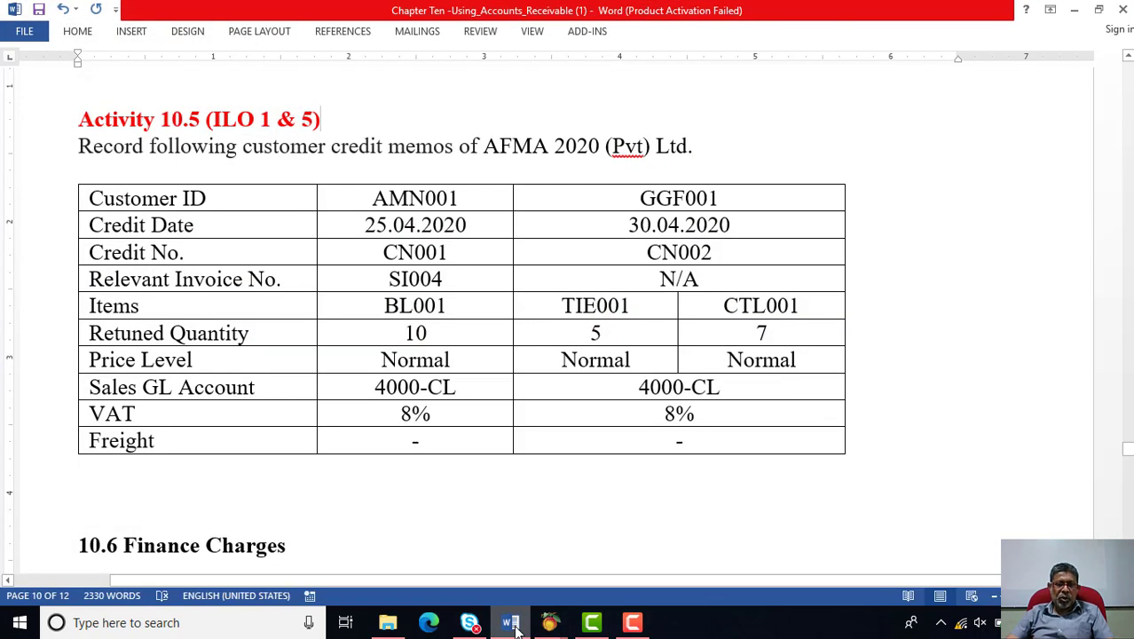
click(513, 624)
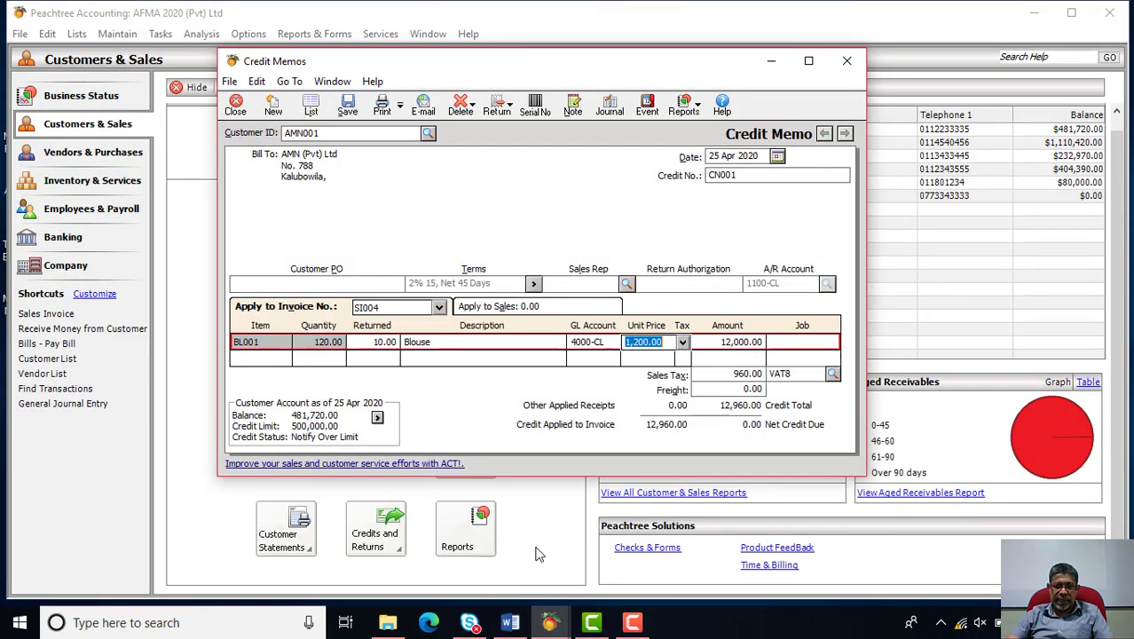
click(511, 624)
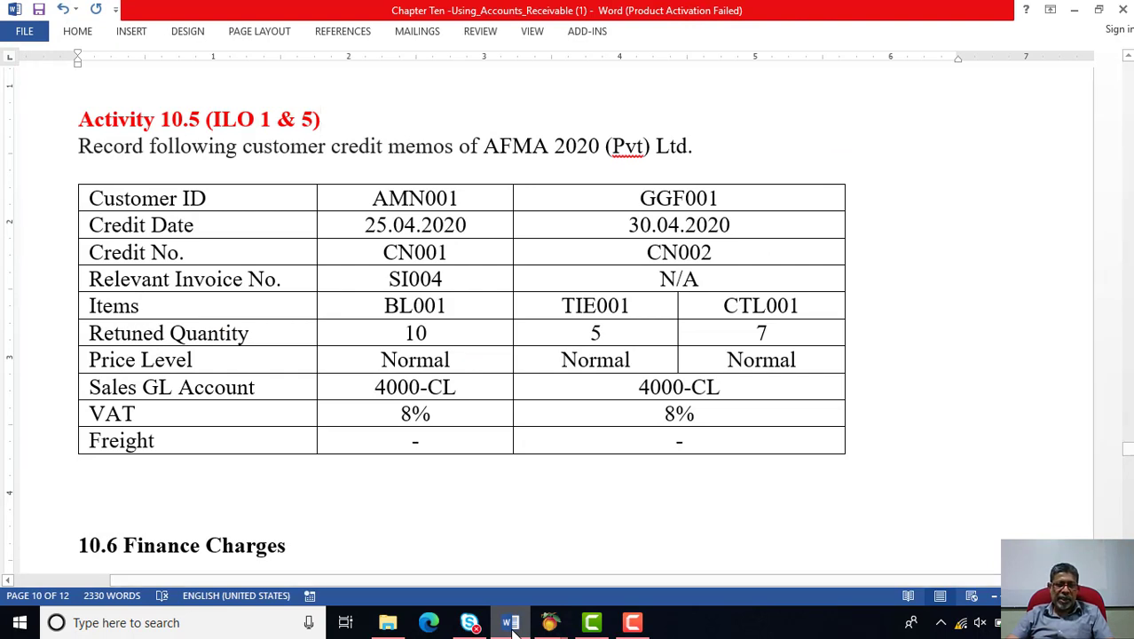
click(511, 624)
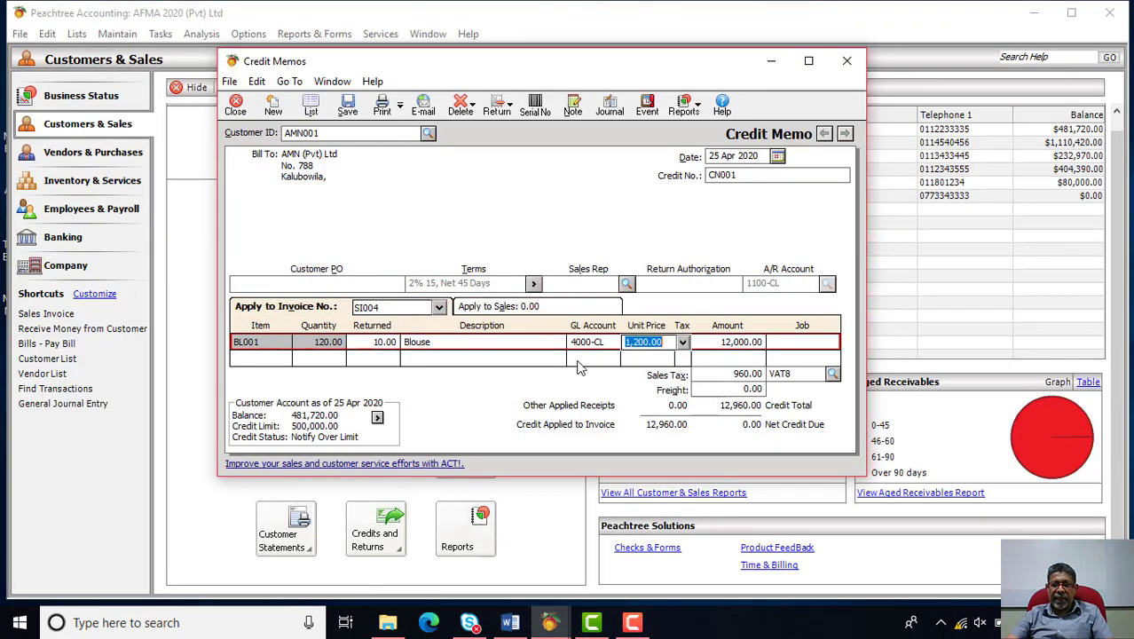
click(611, 110)
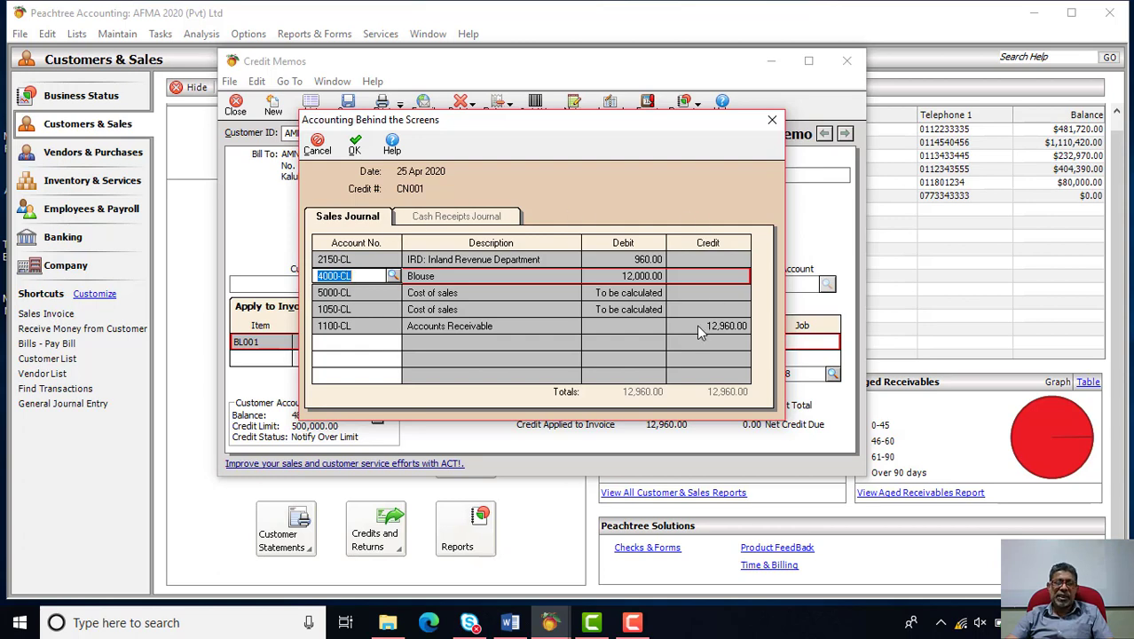
click(773, 121)
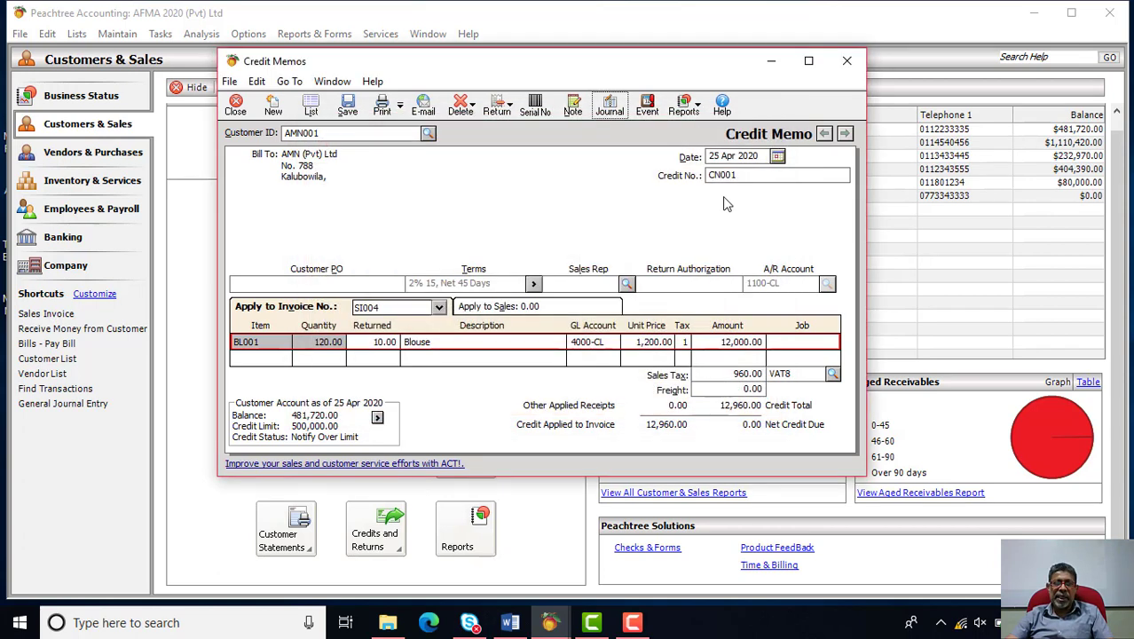
- Open a print preview of credit memo CN001 and enlarge it to examine its header, item line and totals
click(401, 105)
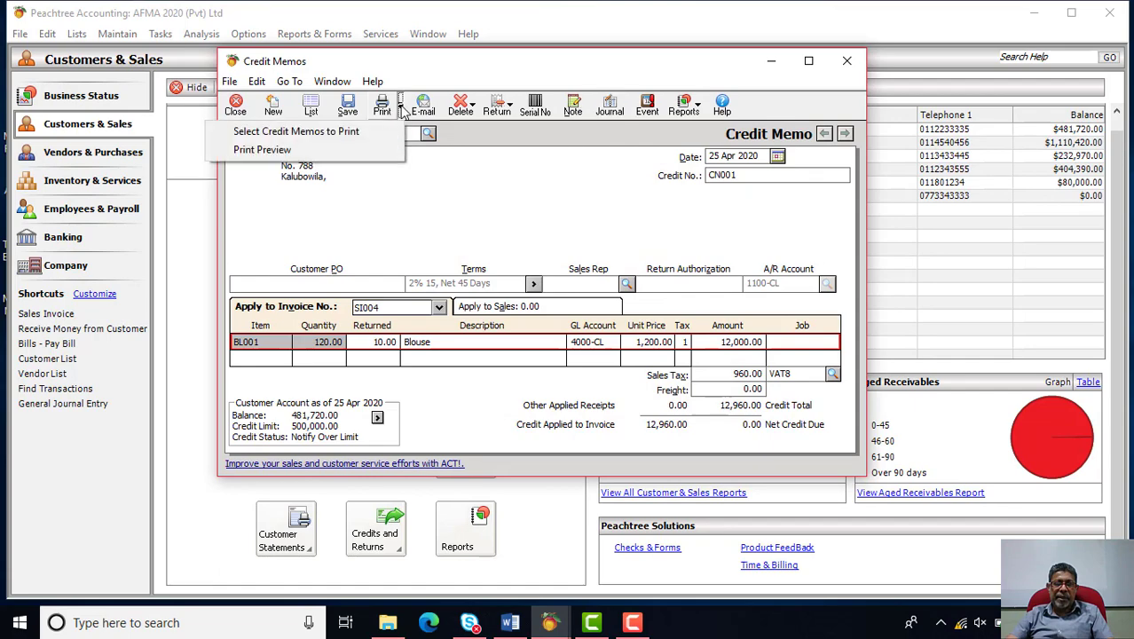
click(324, 151)
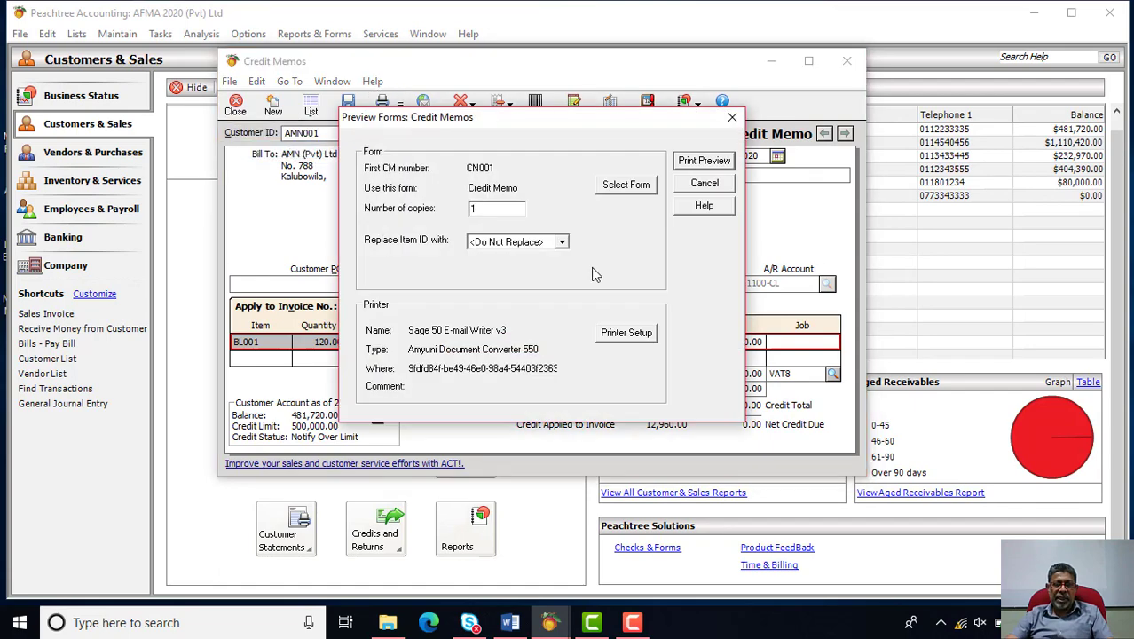
click(710, 166)
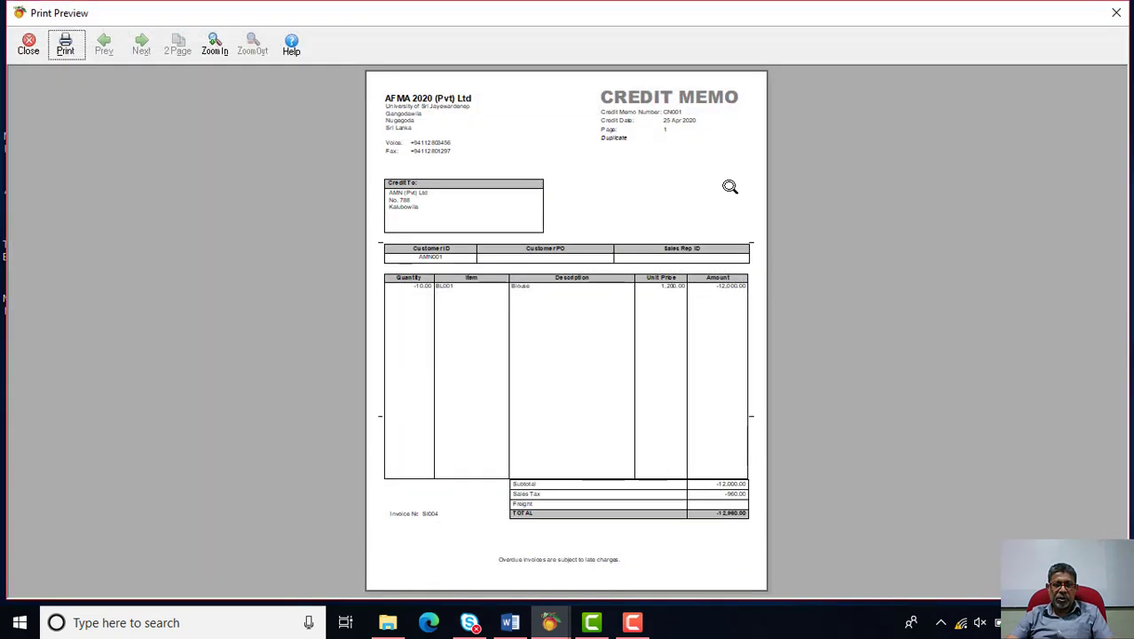
click(717, 185)
click(719, 188)
scroll(719, 190, down, 1)
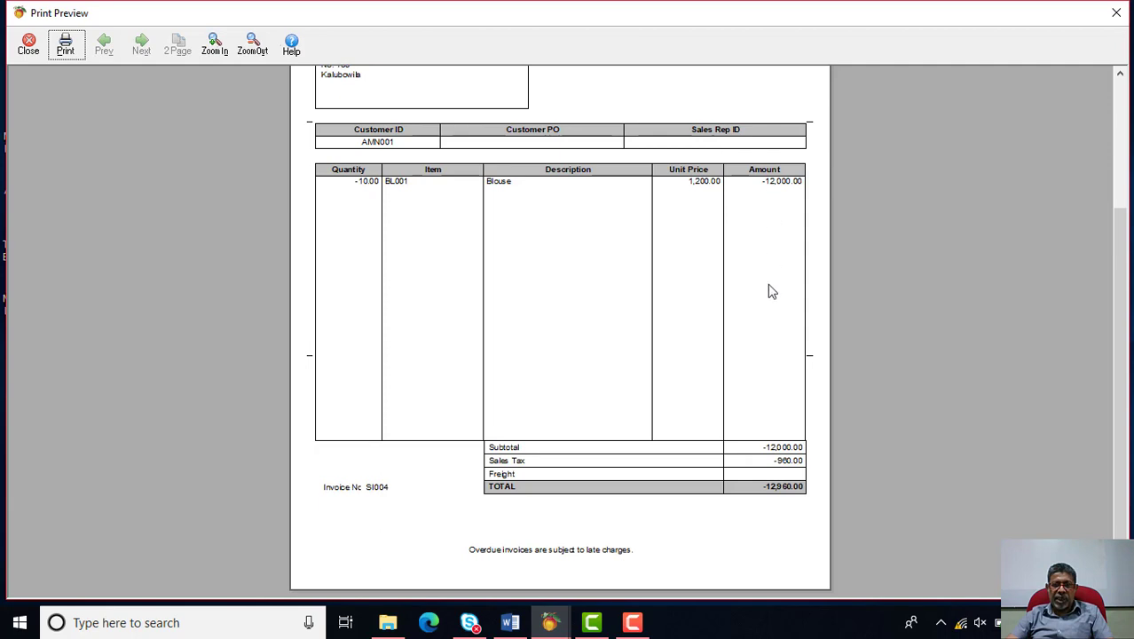
scroll(762, 321, up, 3)
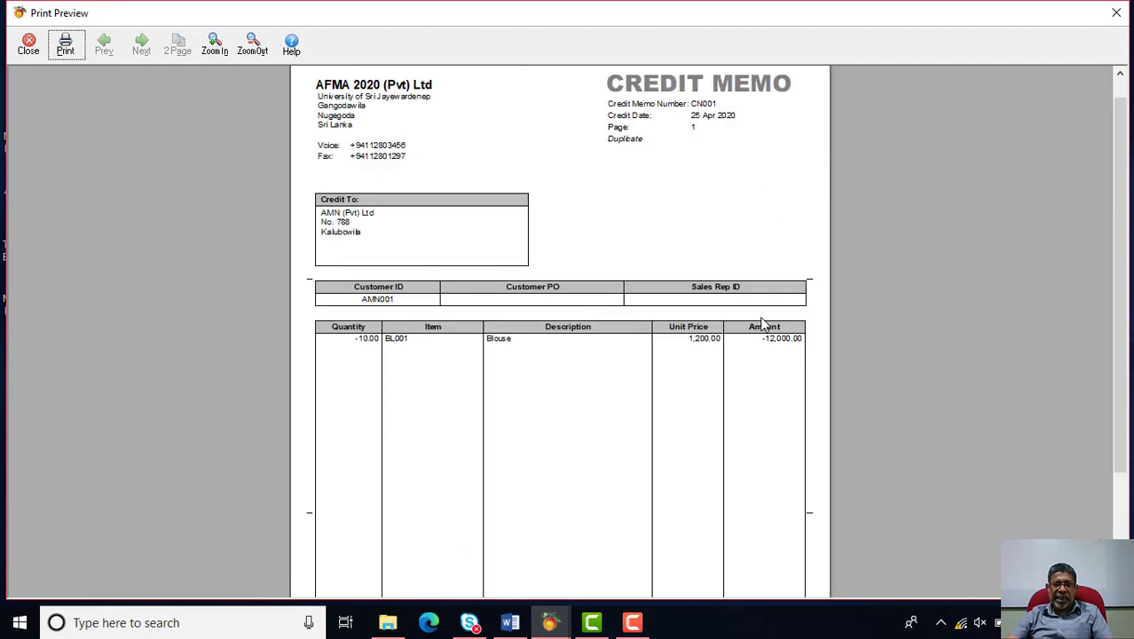
- Review the remaining parts of the CN001 print preview, close it, and save the credit memo
scroll(762, 323, down, 3)
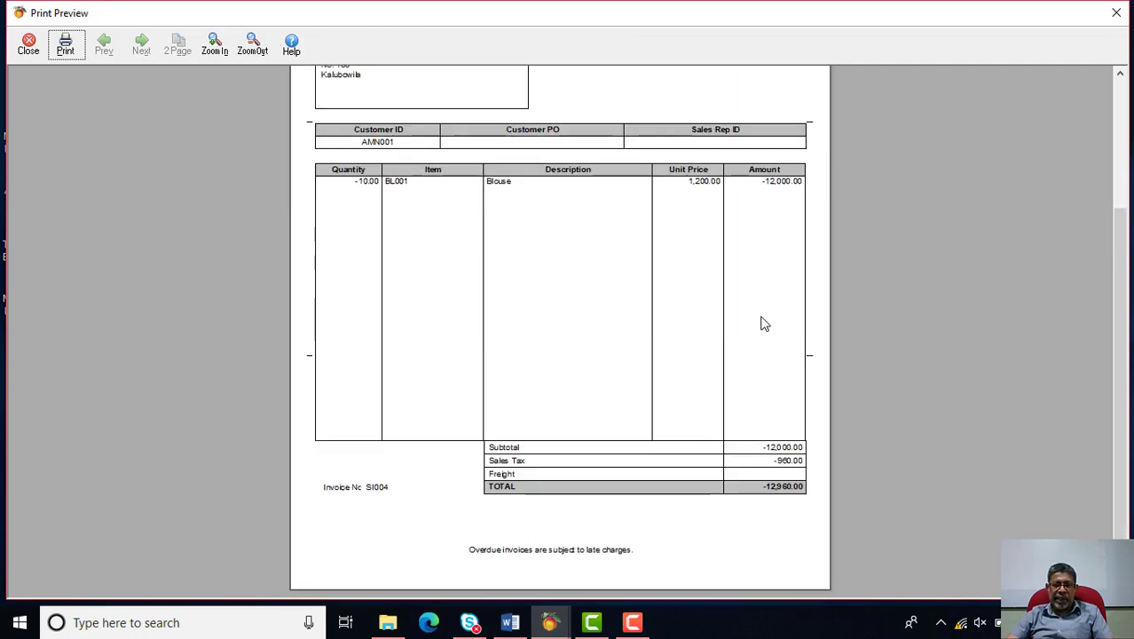
scroll(765, 324, up, 3)
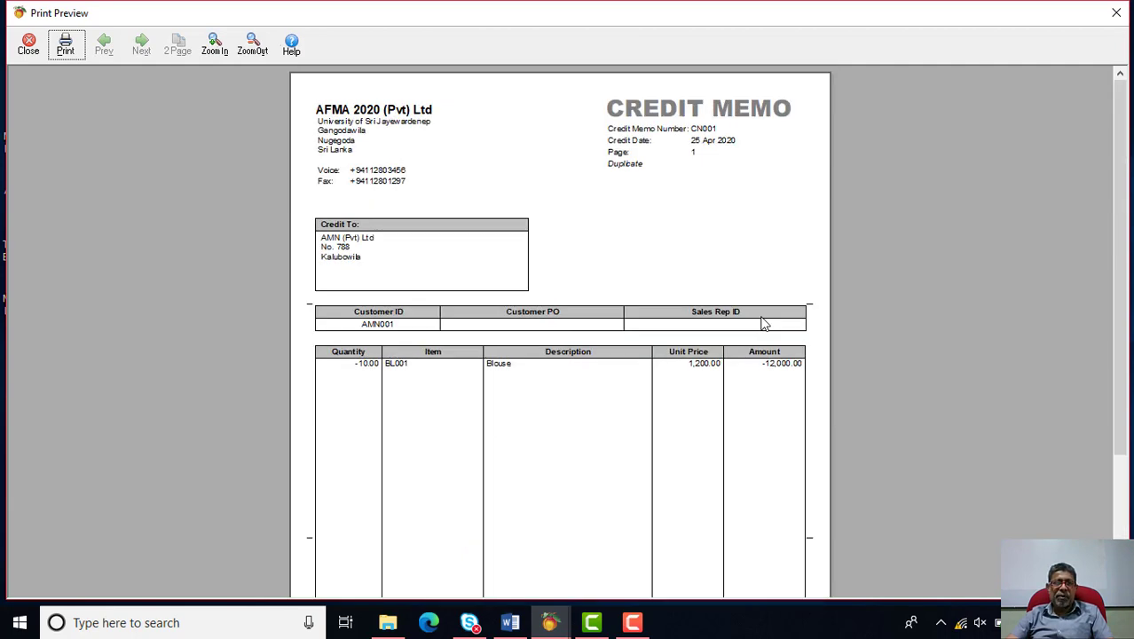
click(1119, 12)
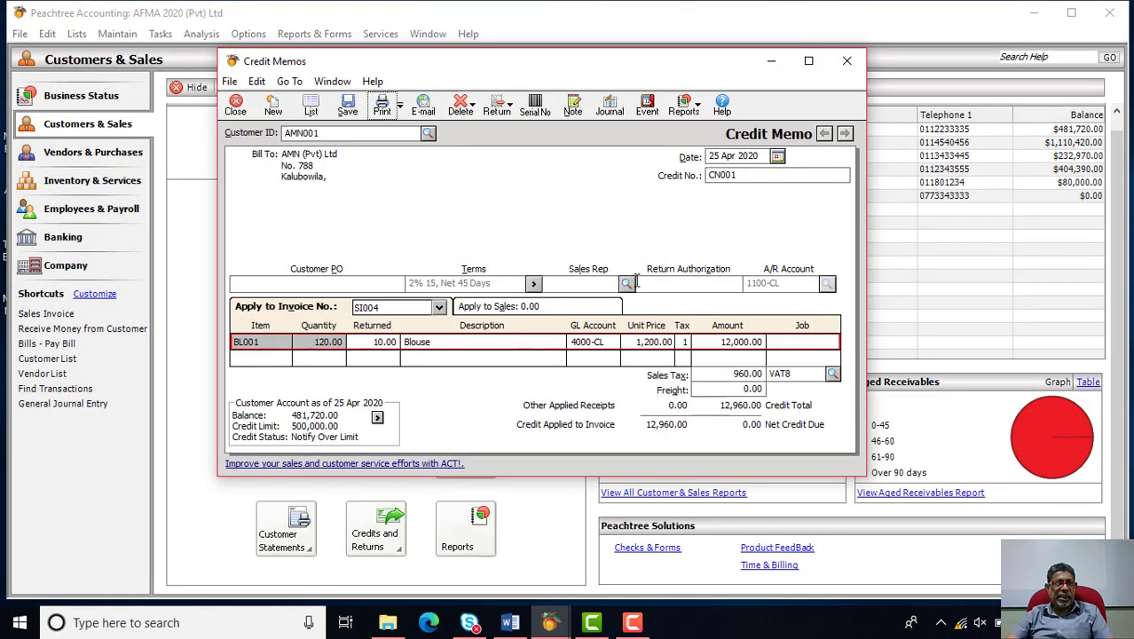
click(351, 107)
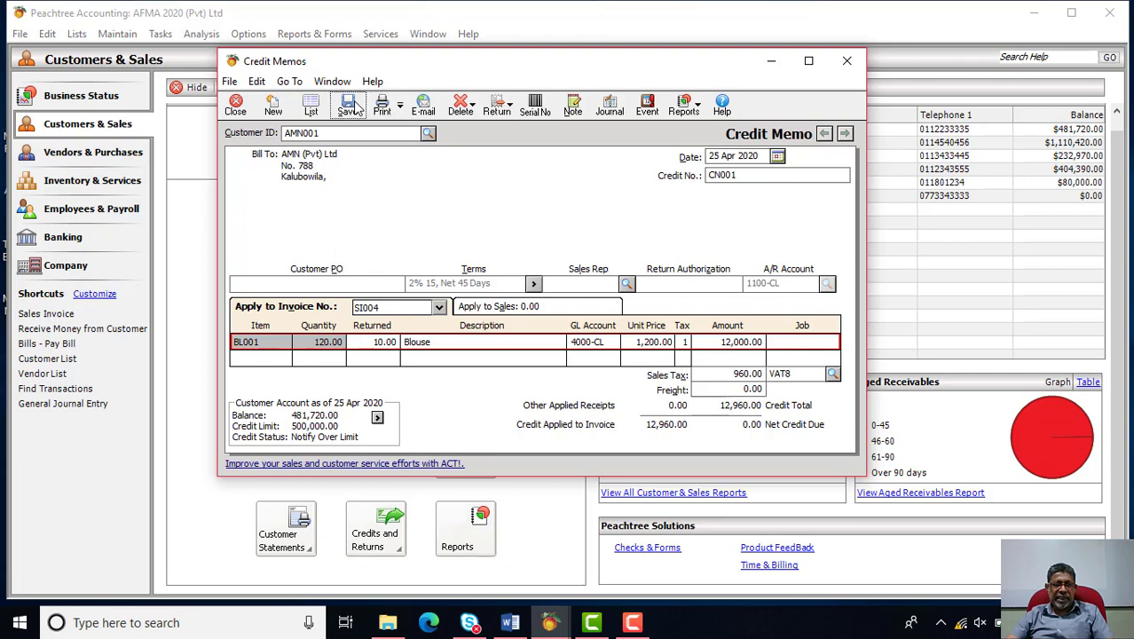
- Select customer GGF001 for the second credit memo and set its date to 30 Apr 2020, following the Activity 10.5 table in Word
click(507, 623)
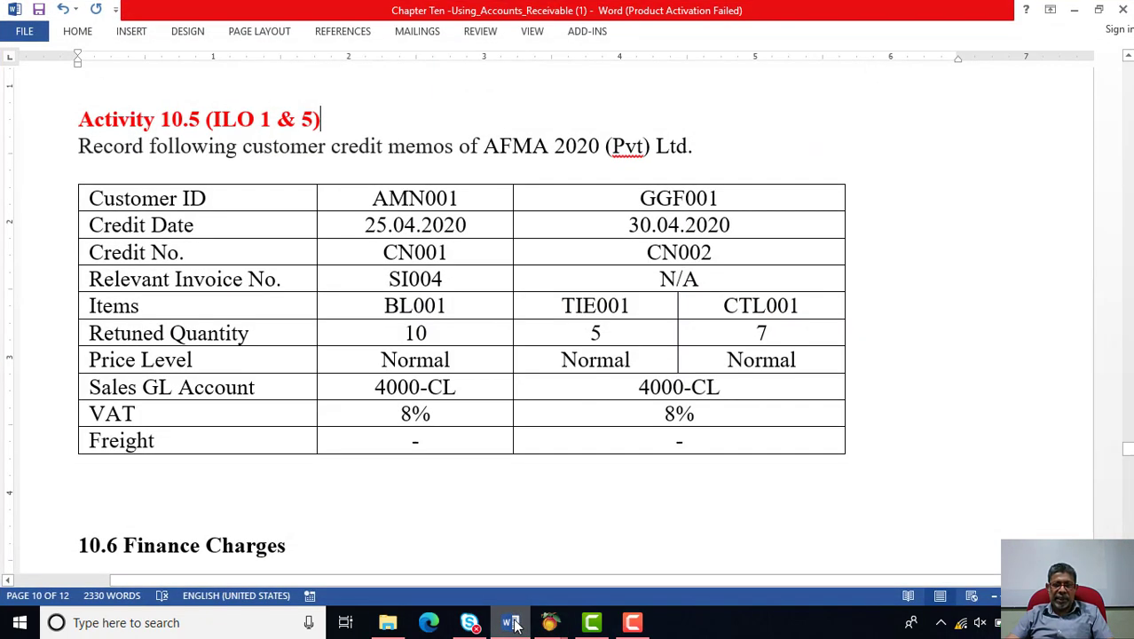
click(513, 624)
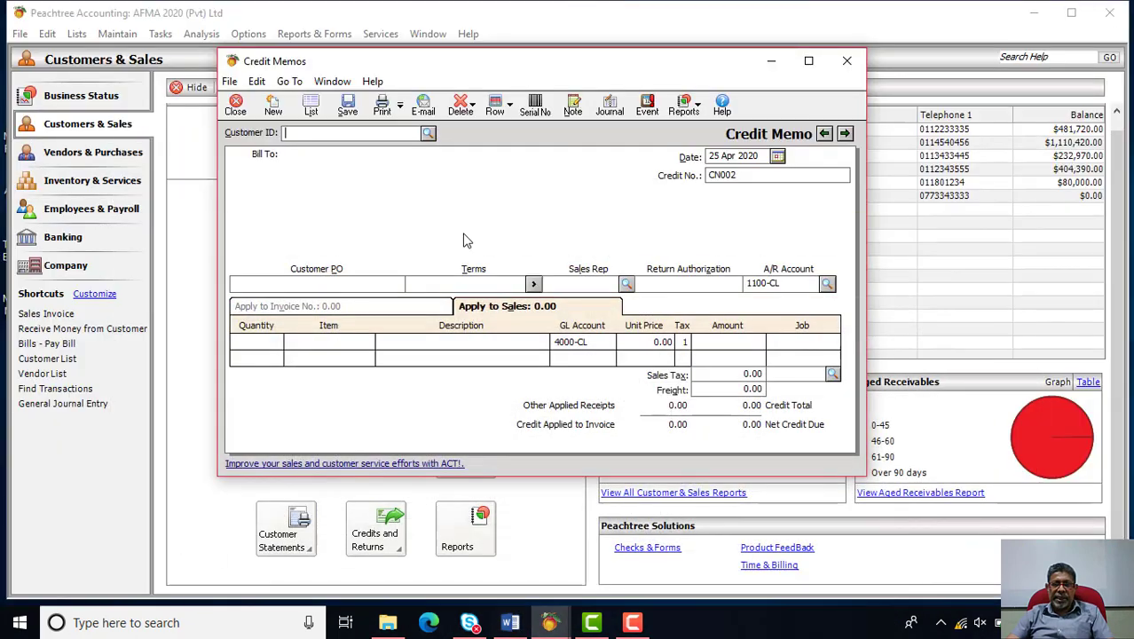
click(428, 132)
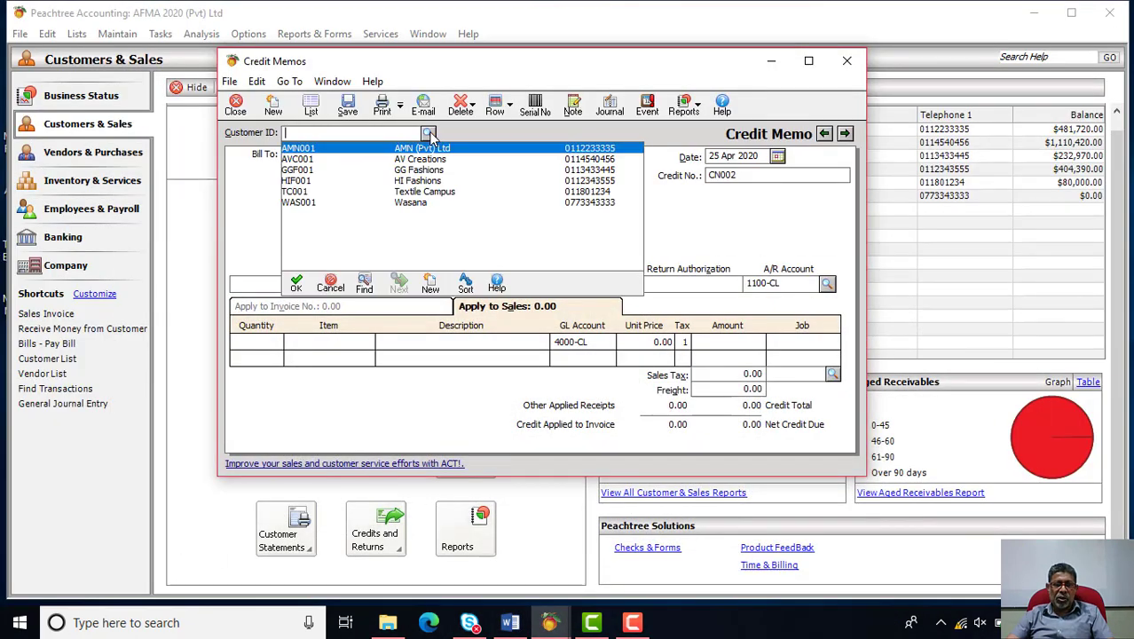
double_click(316, 170)
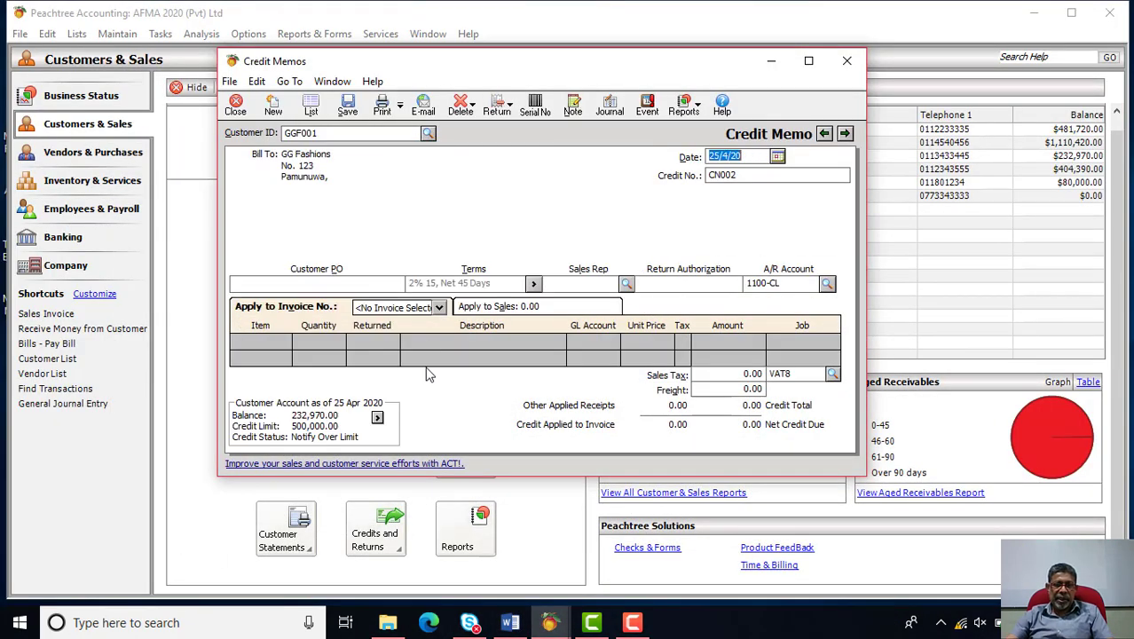
click(510, 623)
click(510, 624)
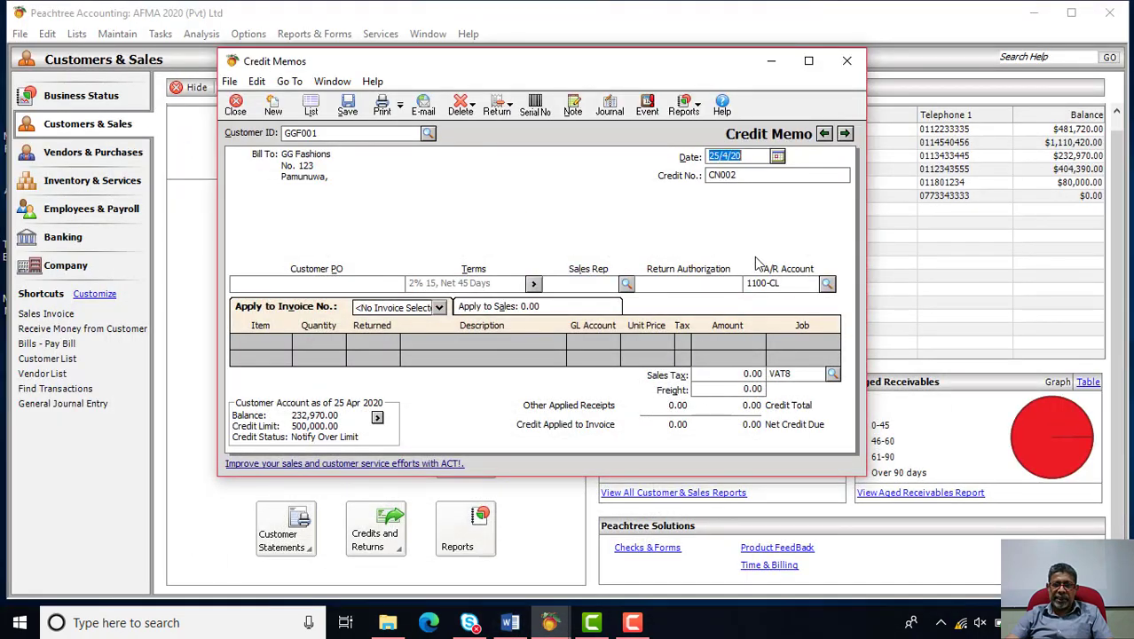
click(777, 156)
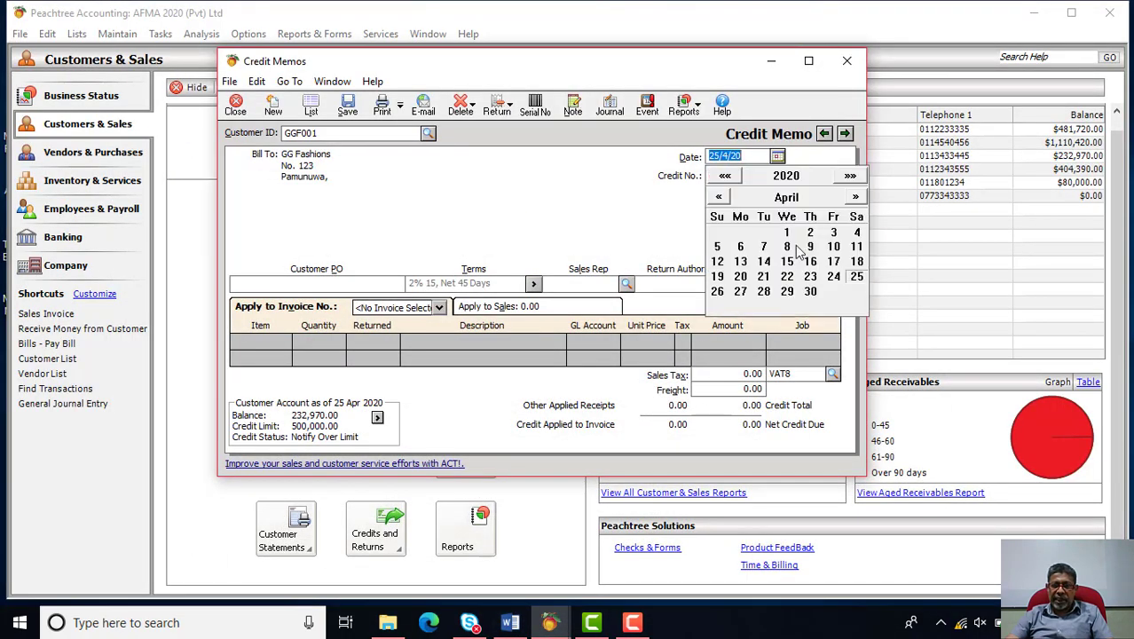
click(811, 294)
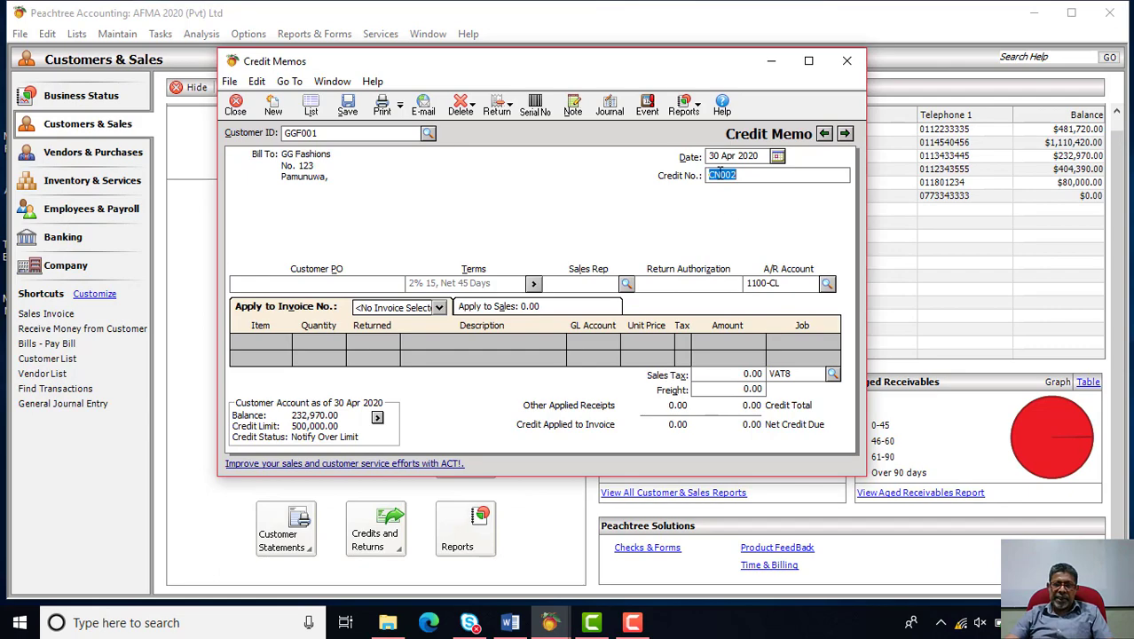
- Check credit memo CN002's number and relevant invoice in the Activity 10.5 table, and apply the credit to sales instead of an invoice
click(510, 623)
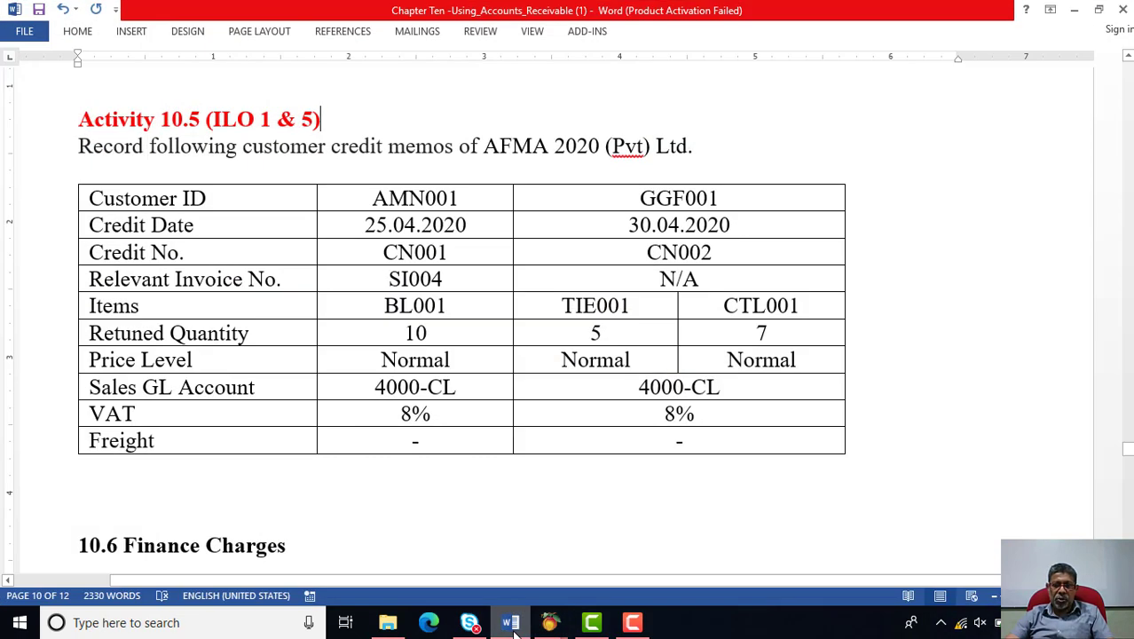
click(511, 625)
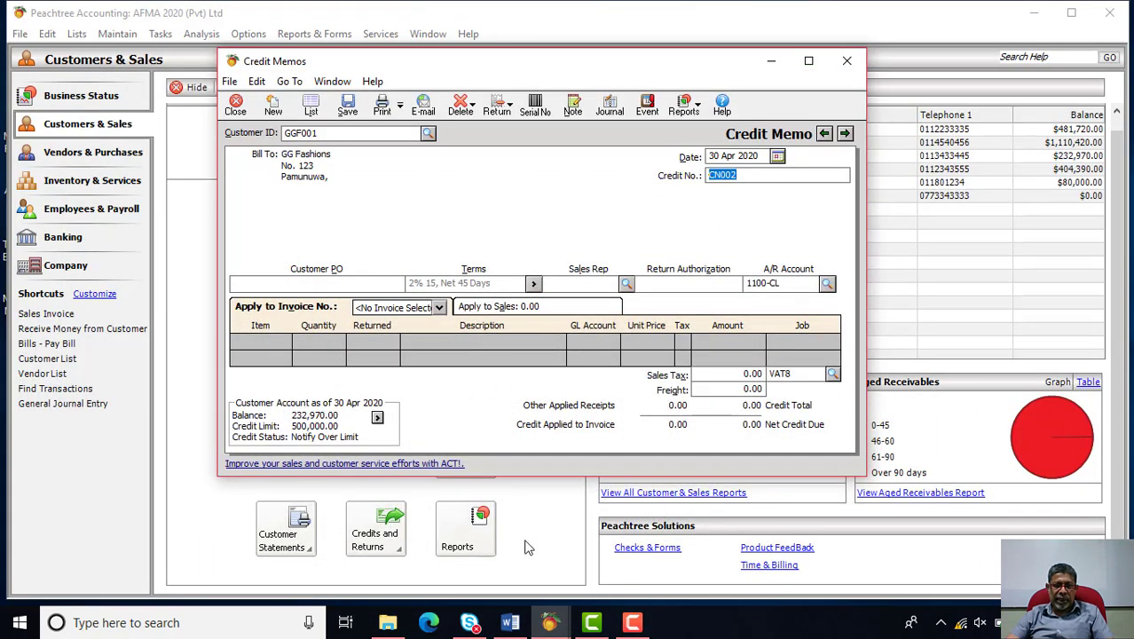
click(511, 623)
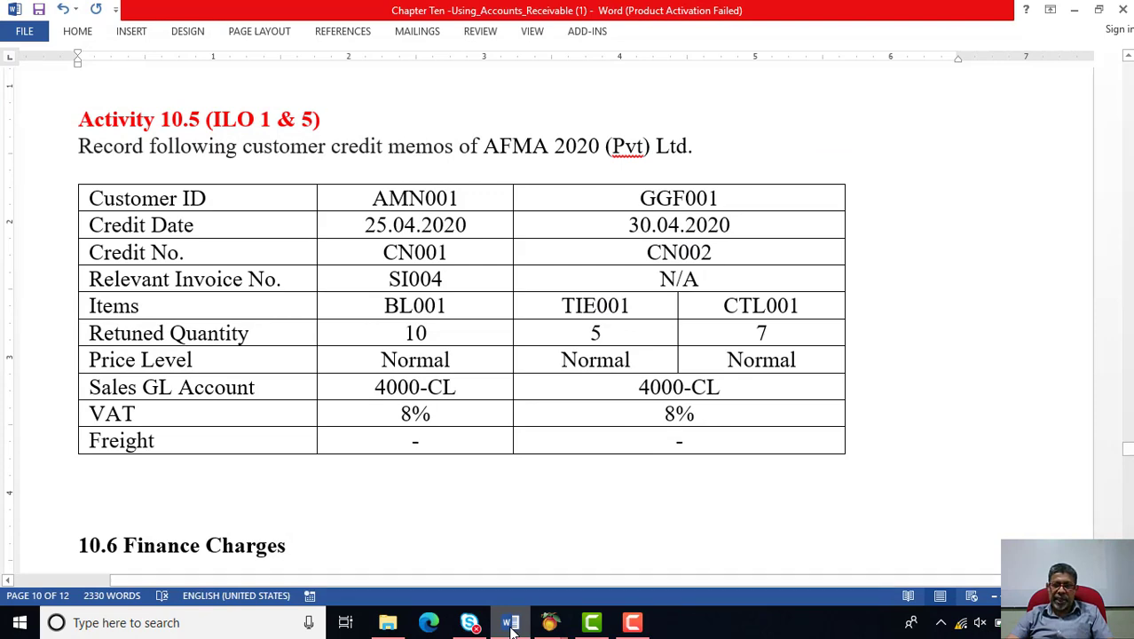
click(510, 622)
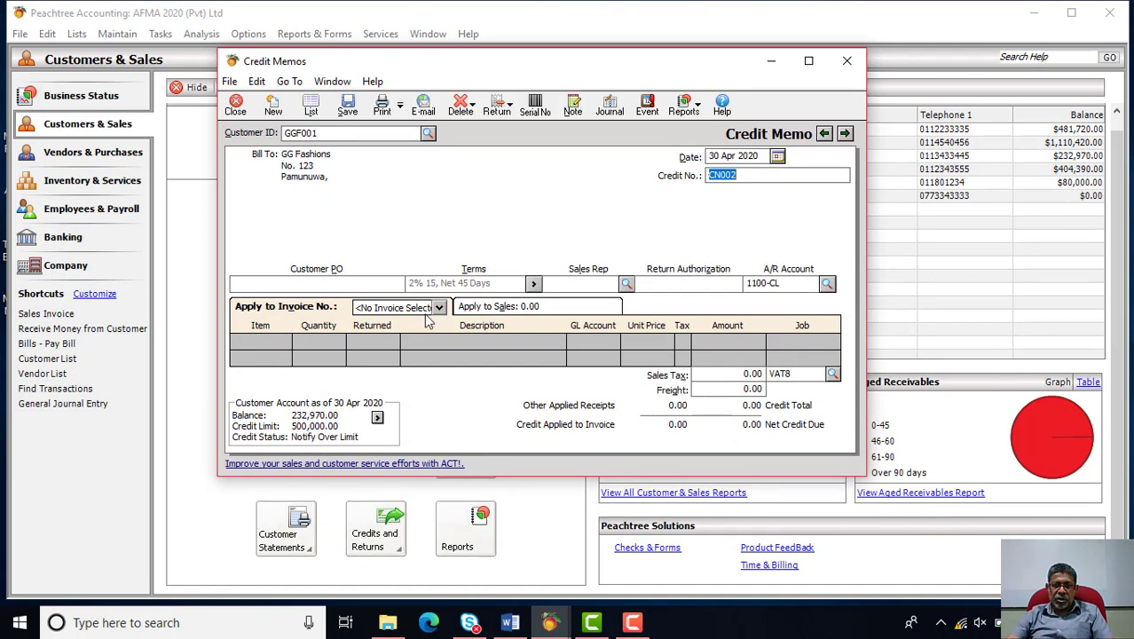
click(509, 308)
- Add the Tie item TIE001 to the first line with a quantity of 5, as listed in the Activity 10.5 table
click(362, 346)
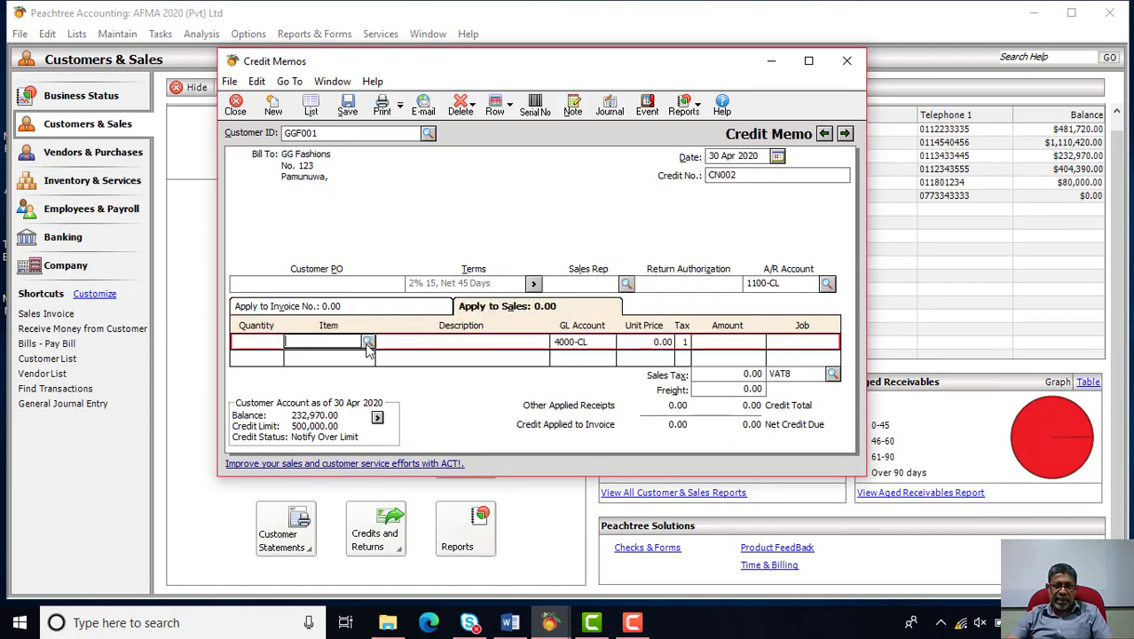
click(368, 344)
scroll(350, 390, down, 3)
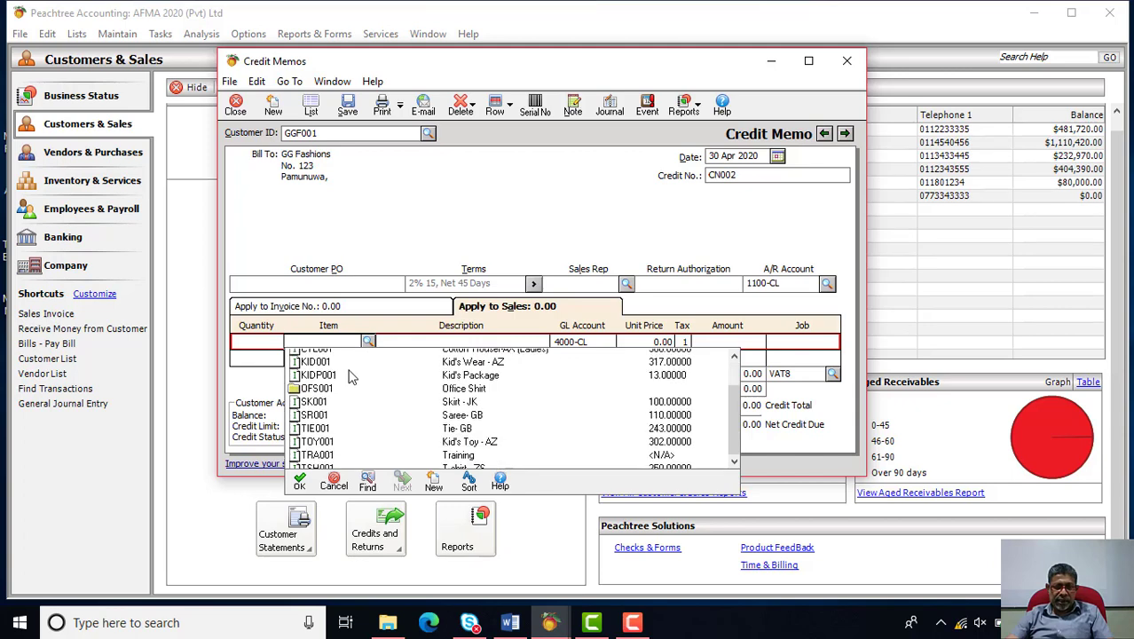
double_click(330, 424)
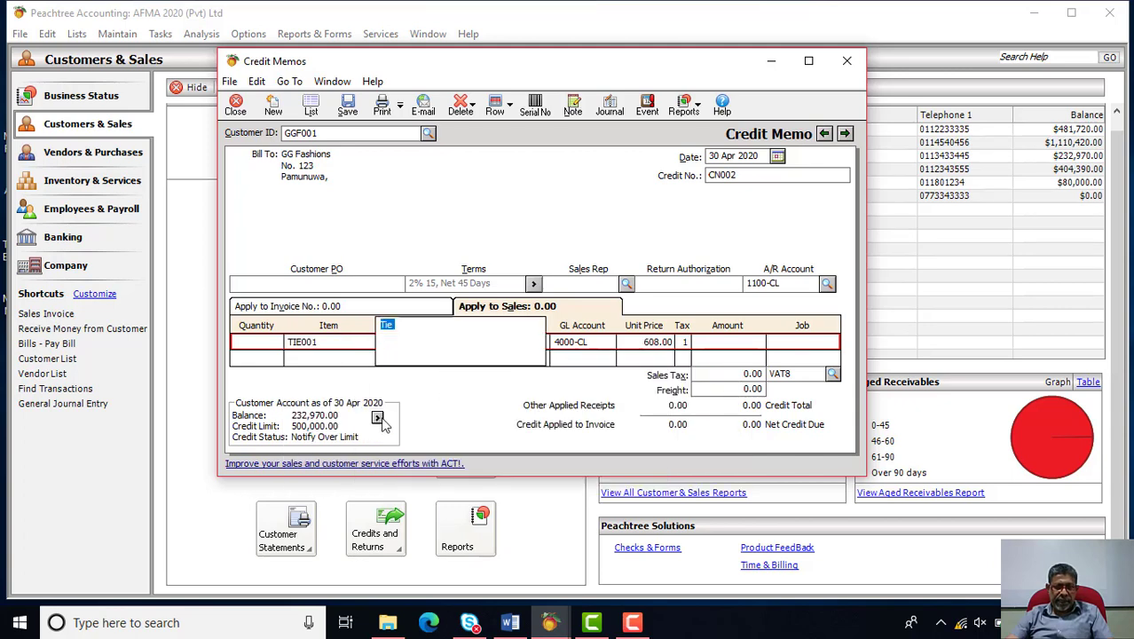
click(284, 346)
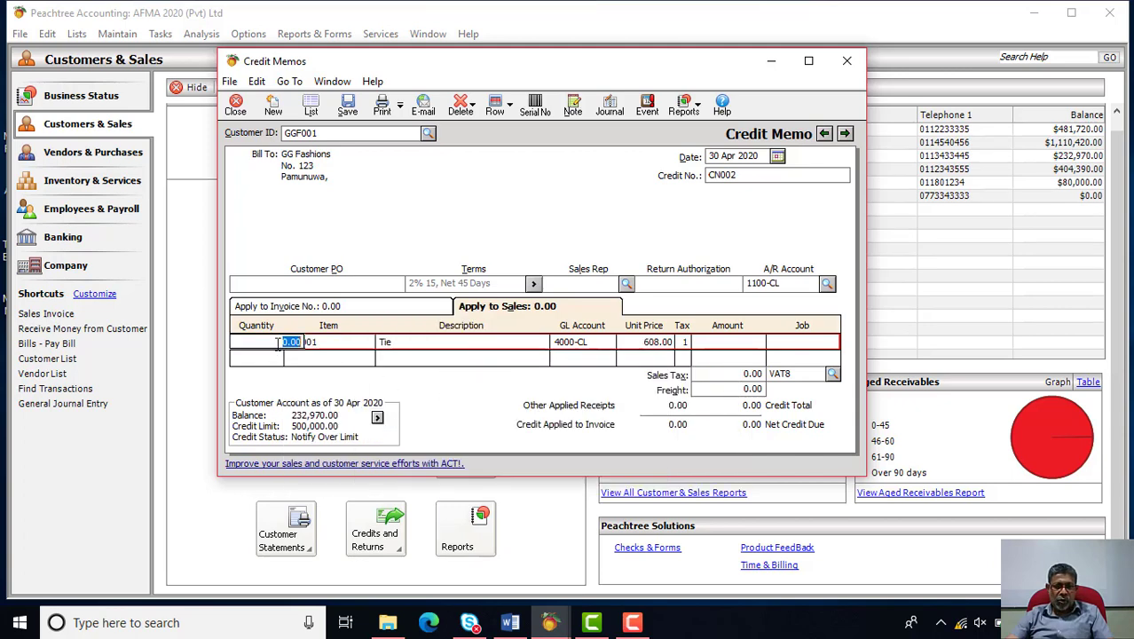
click(511, 624)
click(511, 623)
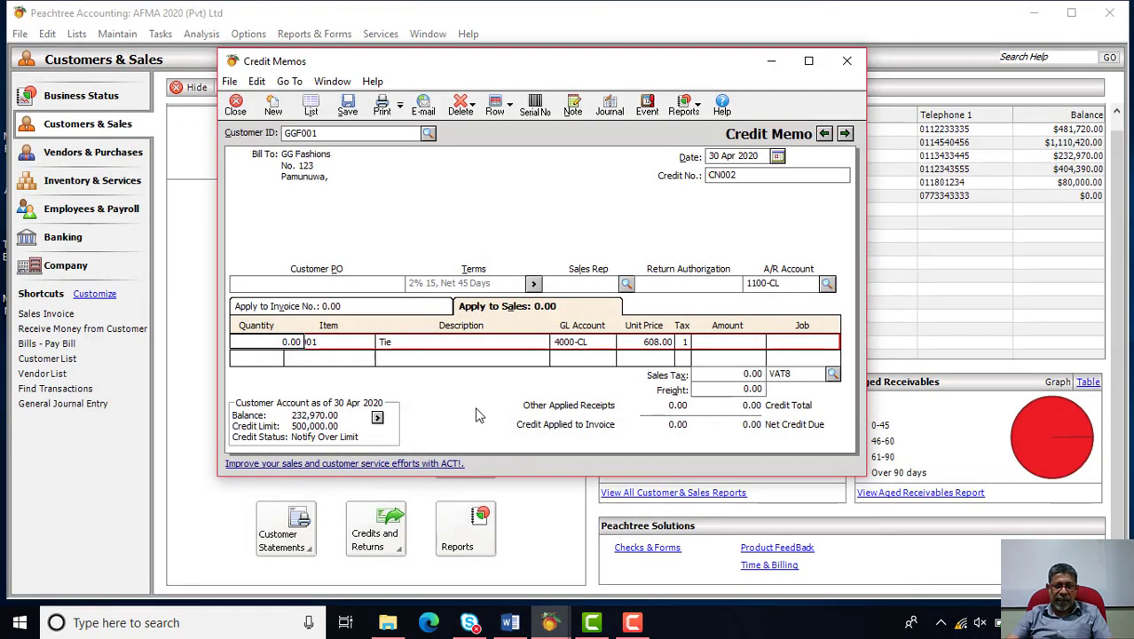
key(Delete)
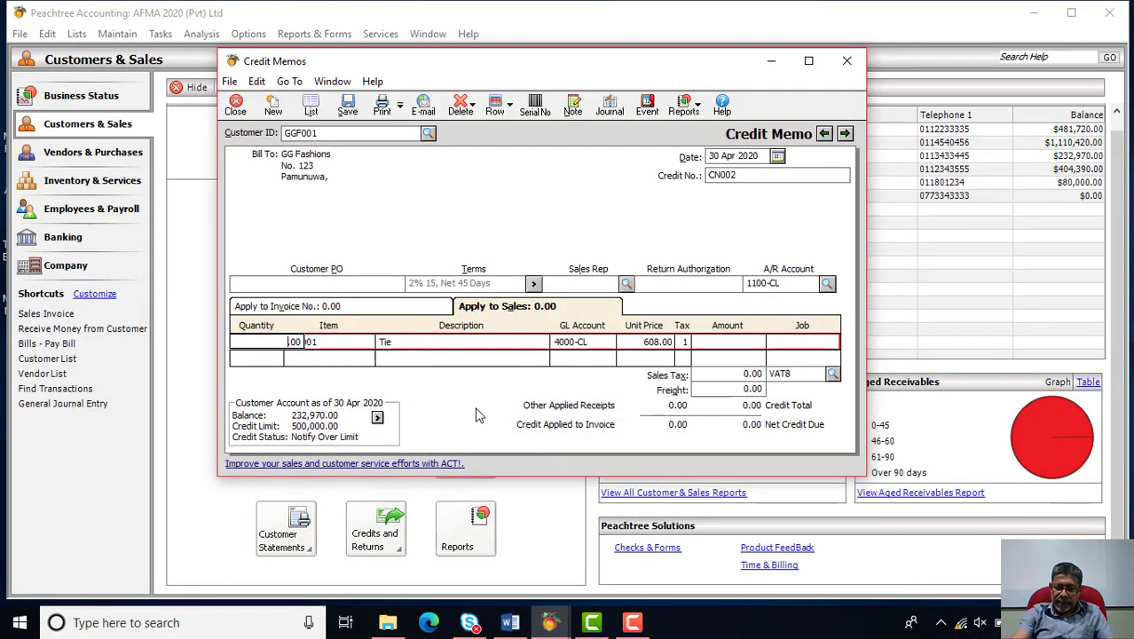
text(5)
key(Tab)
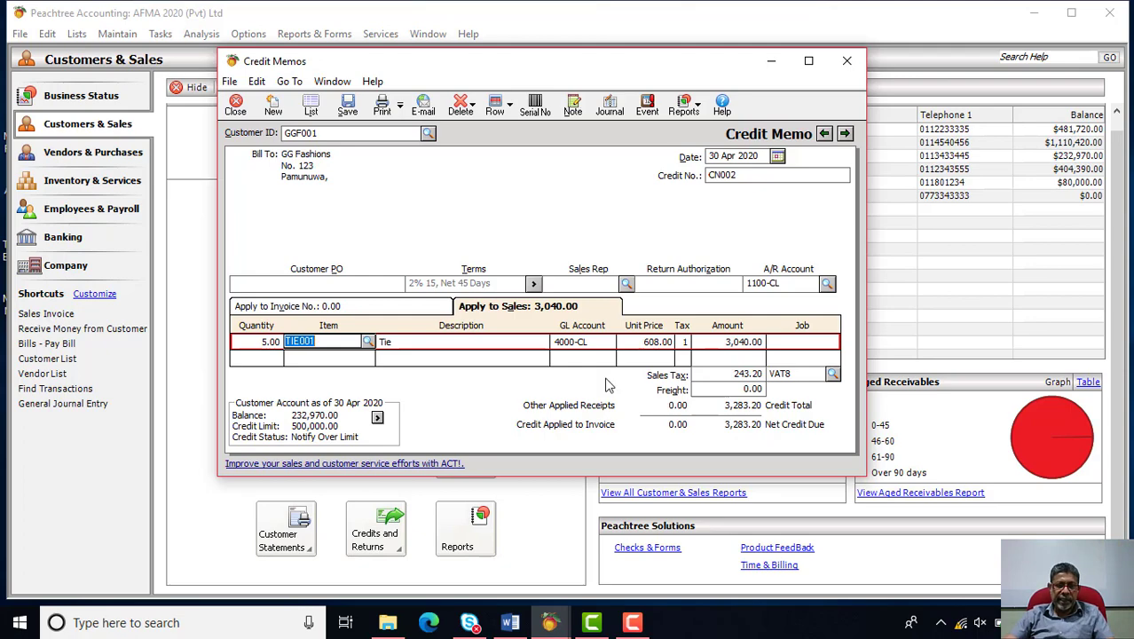
- Set the TIE001 line's unit price to the Normal price level of 675.00, as required by the Activity 10.5 table
click(511, 625)
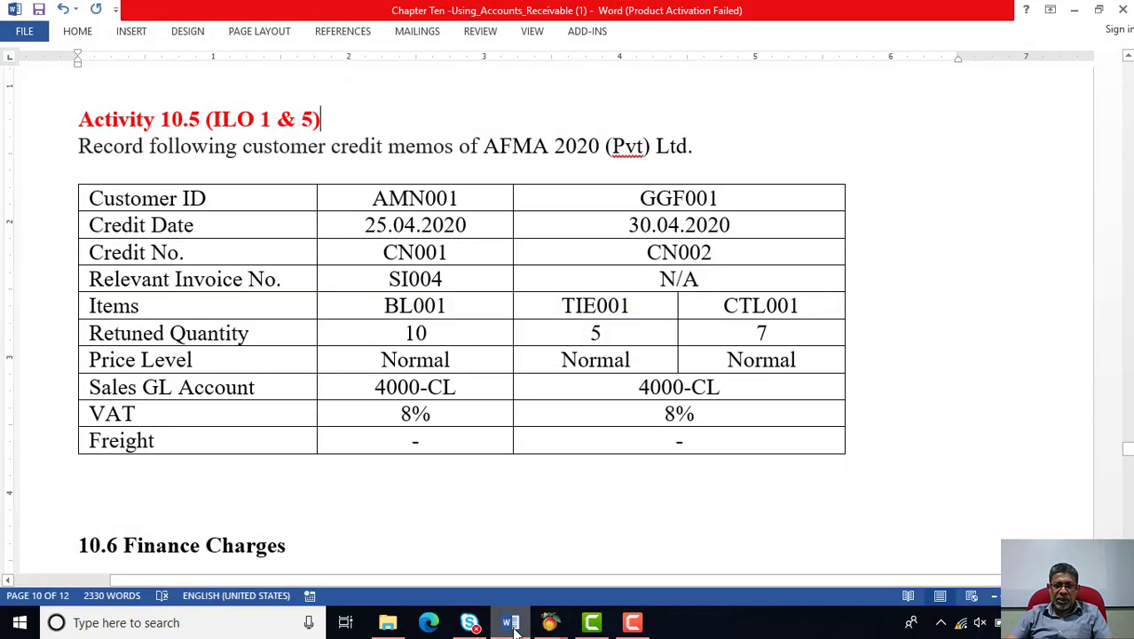
click(511, 624)
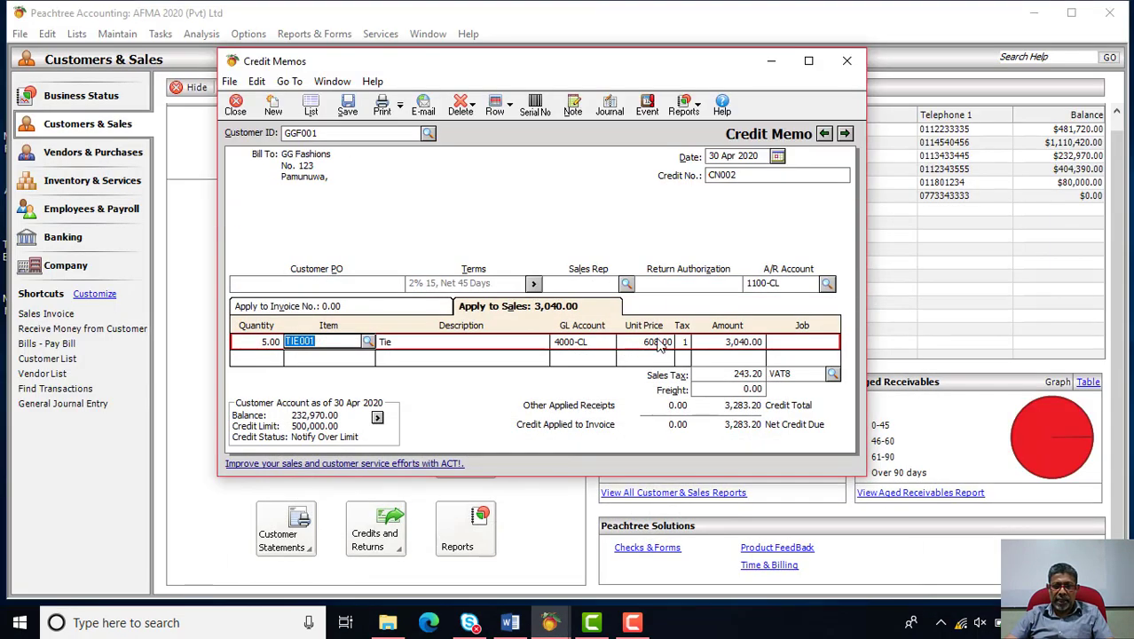
click(637, 343)
click(683, 343)
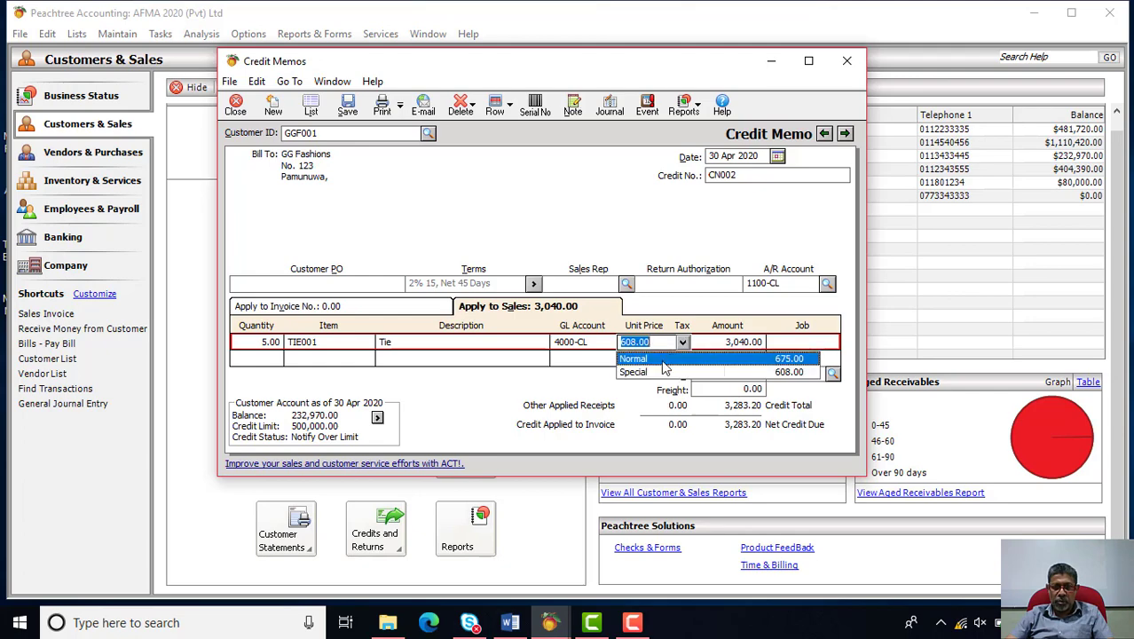
click(700, 373)
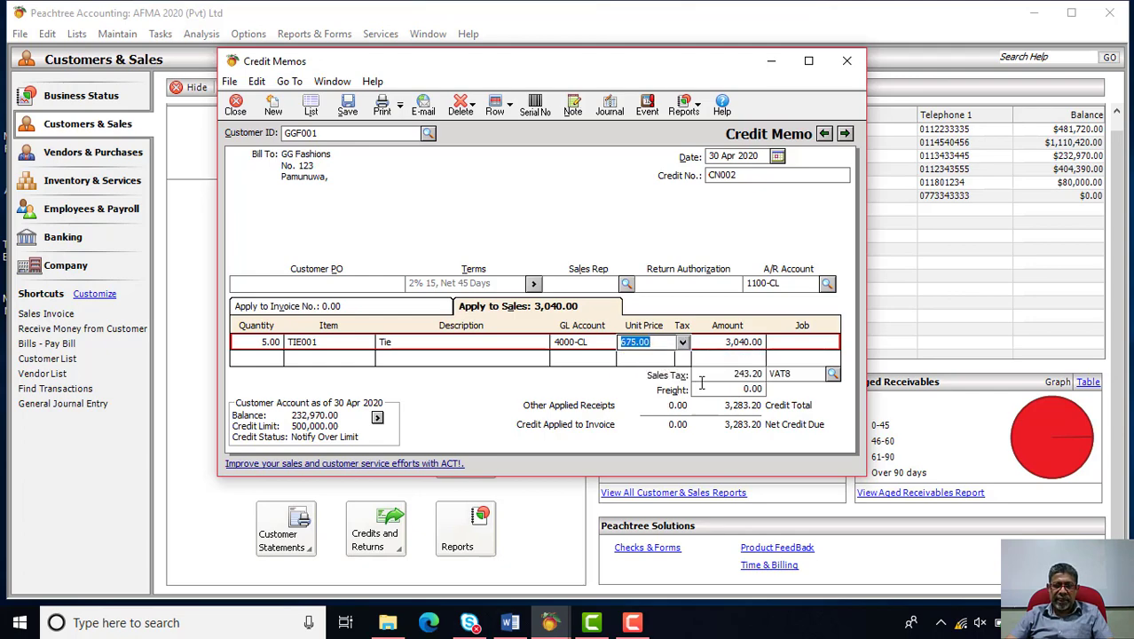
- Add the ladies' cotton trouser item CTL001 to the second line with a quantity of 7, per the Activity 10.5 table
click(515, 623)
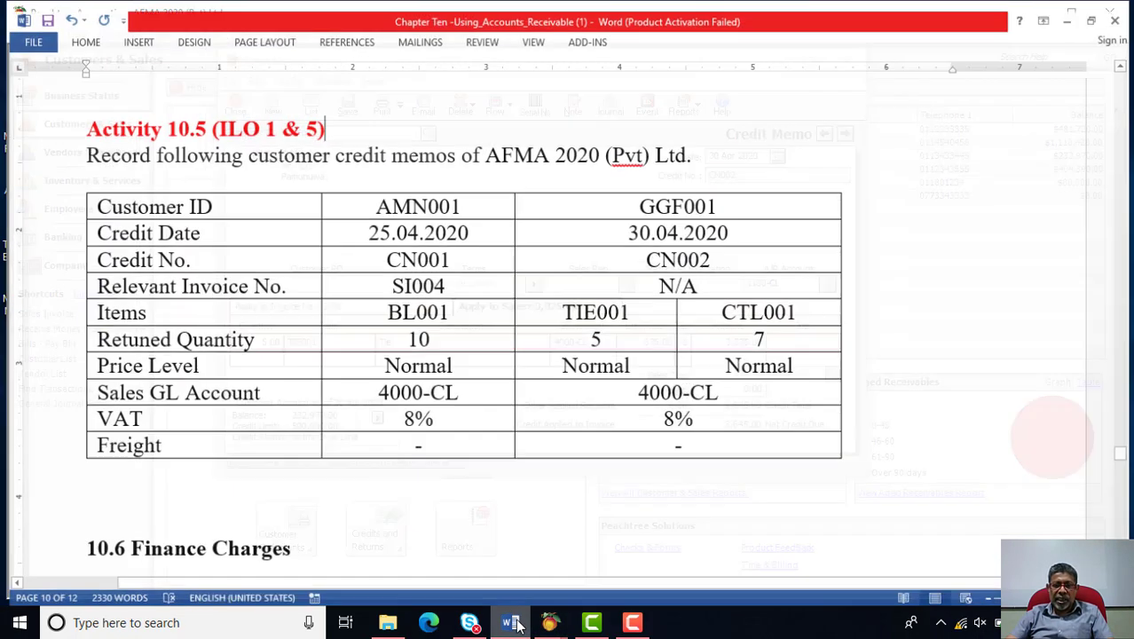
click(514, 622)
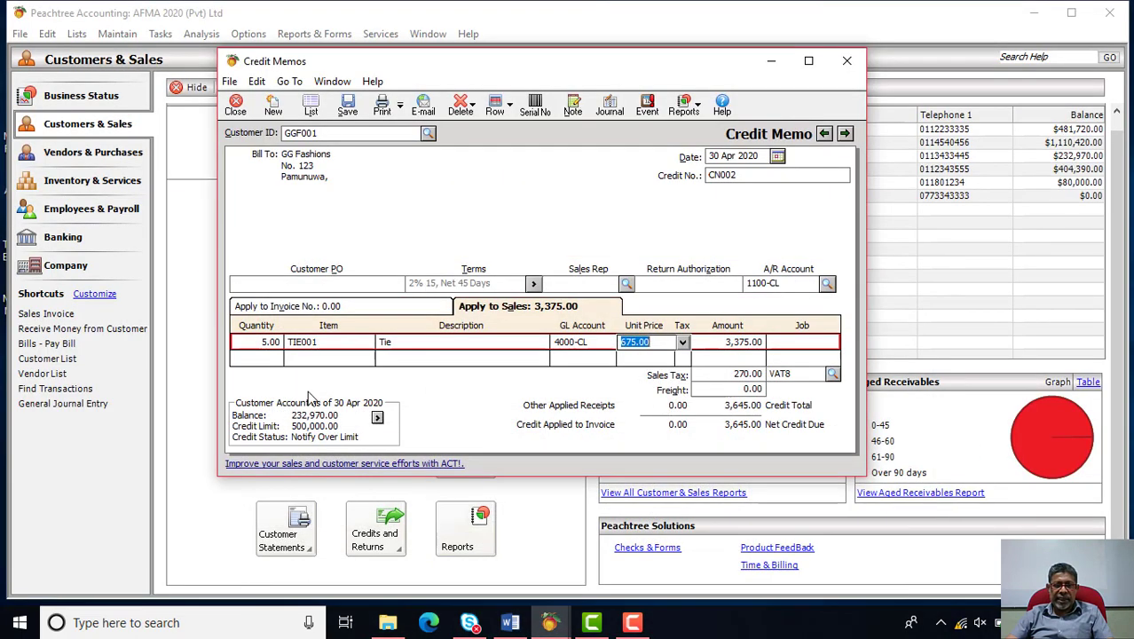
click(351, 358)
click(367, 357)
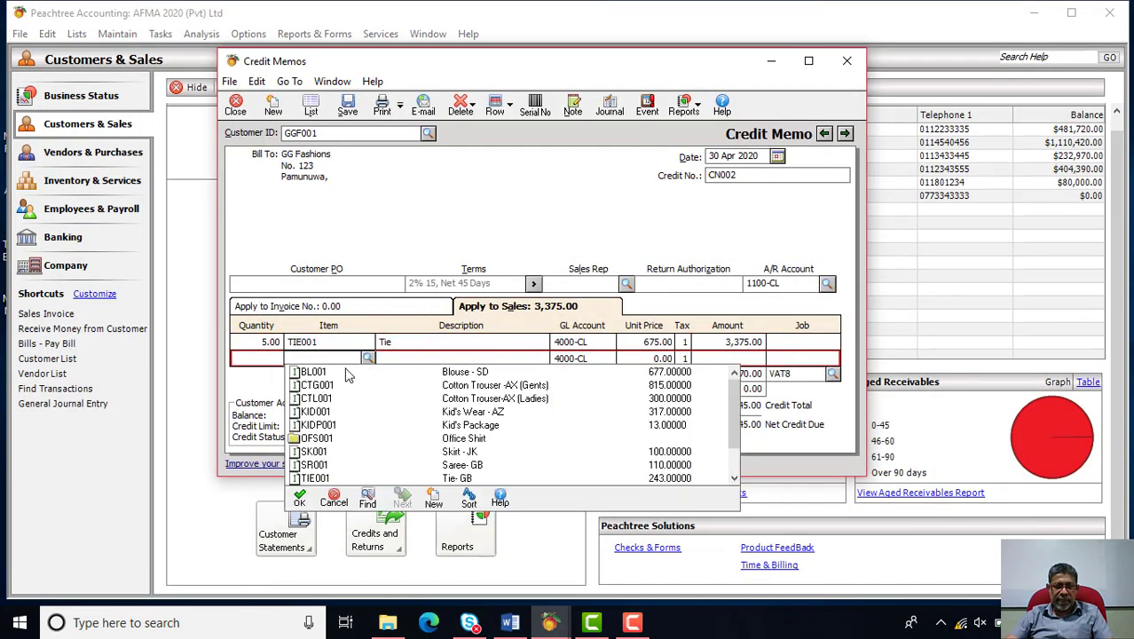
double_click(329, 400)
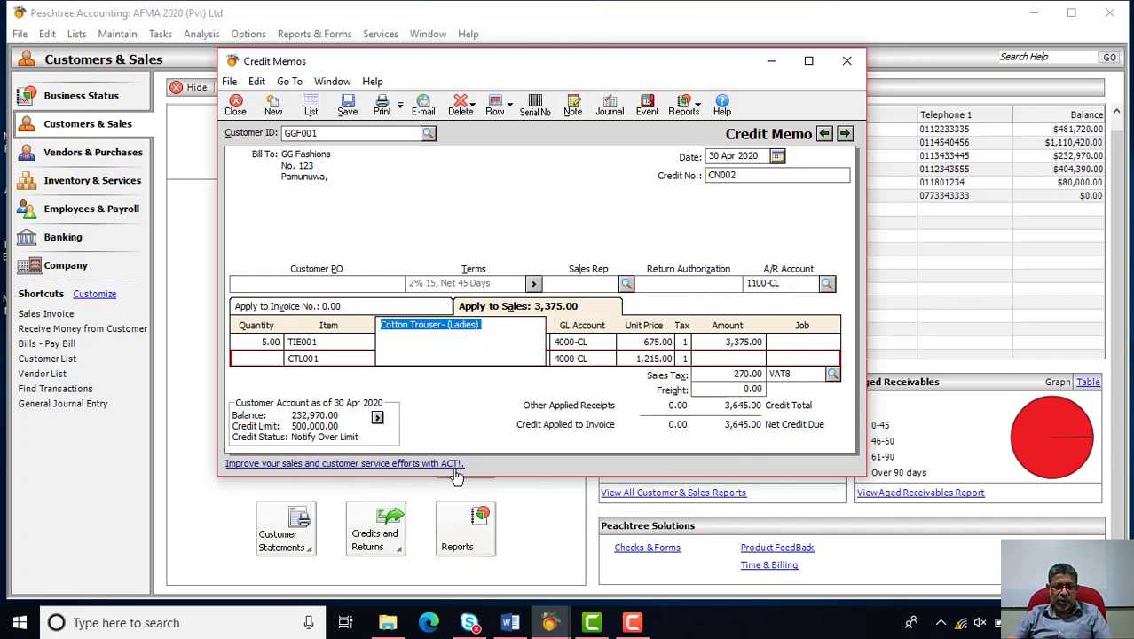
click(519, 625)
click(519, 626)
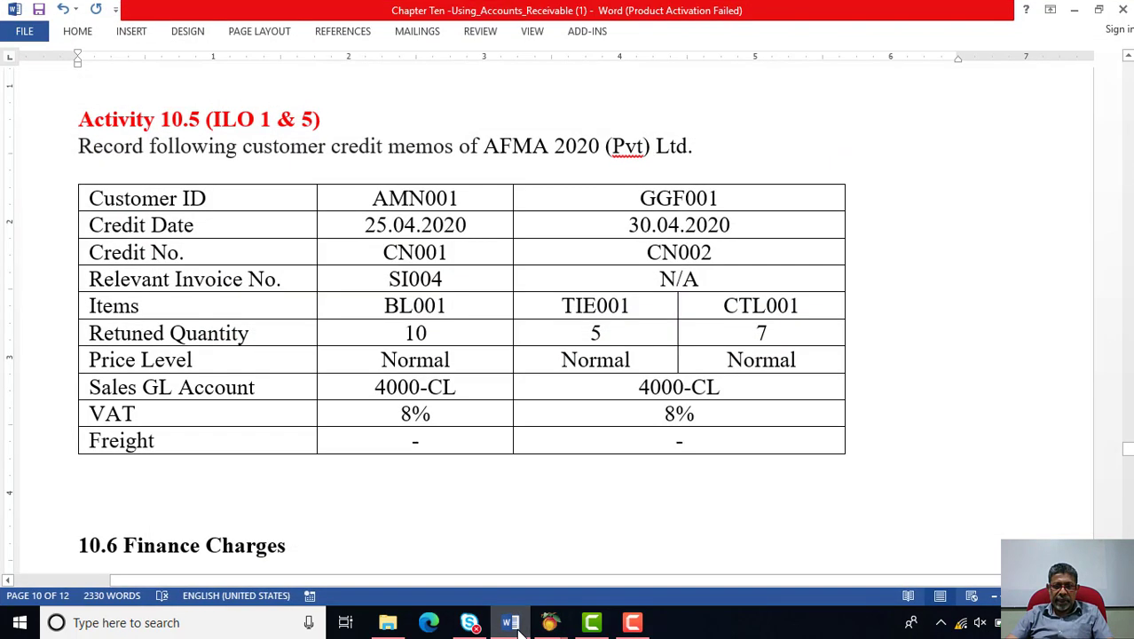
click(282, 359)
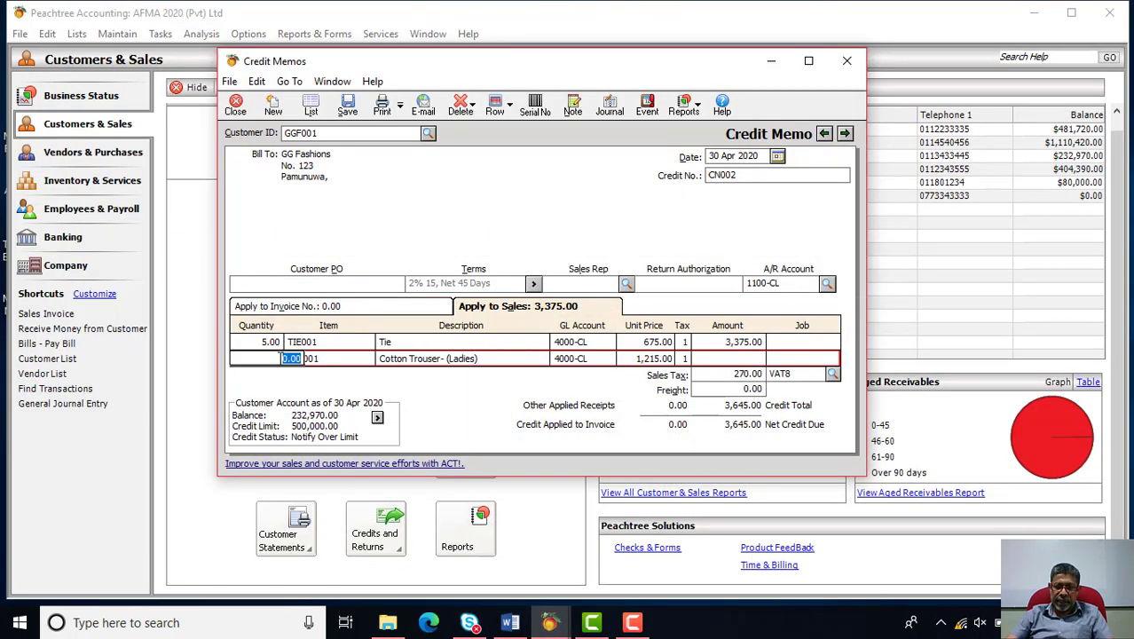
text(7)
key(Tab)
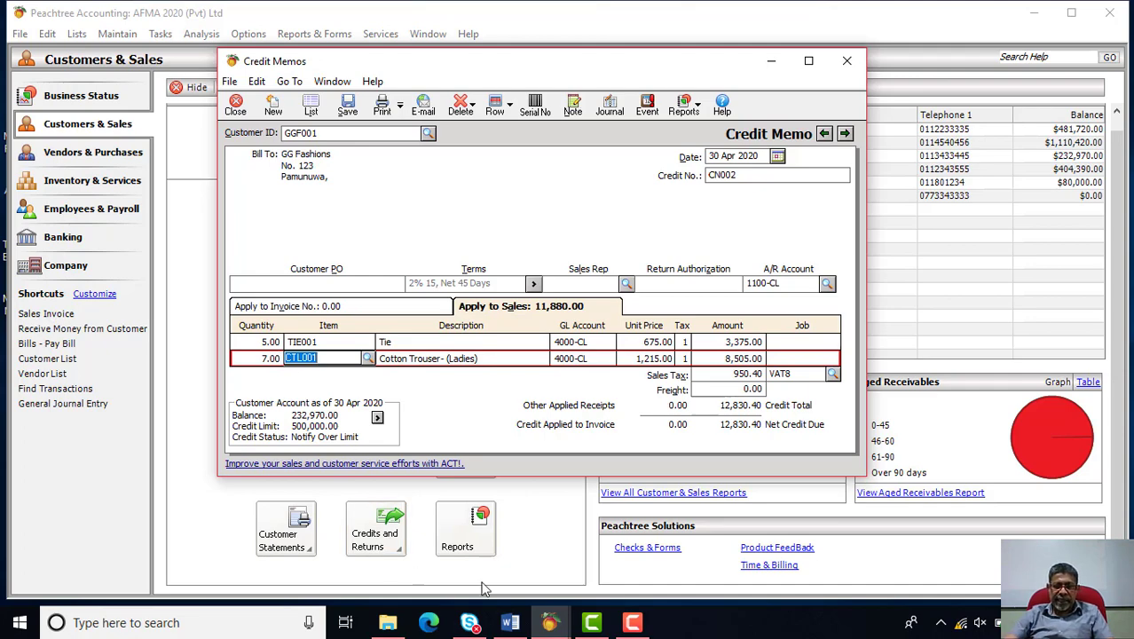
- Set the CTL001 line's unit price to the Normal price level of 1,350.00
click(510, 623)
click(510, 625)
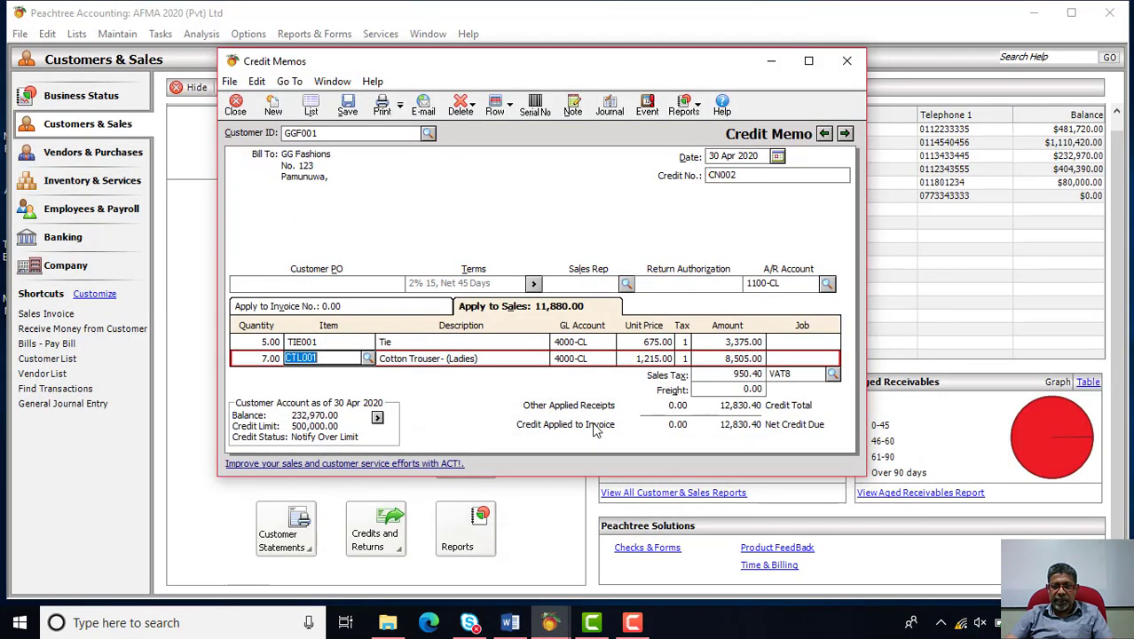
click(667, 358)
click(683, 360)
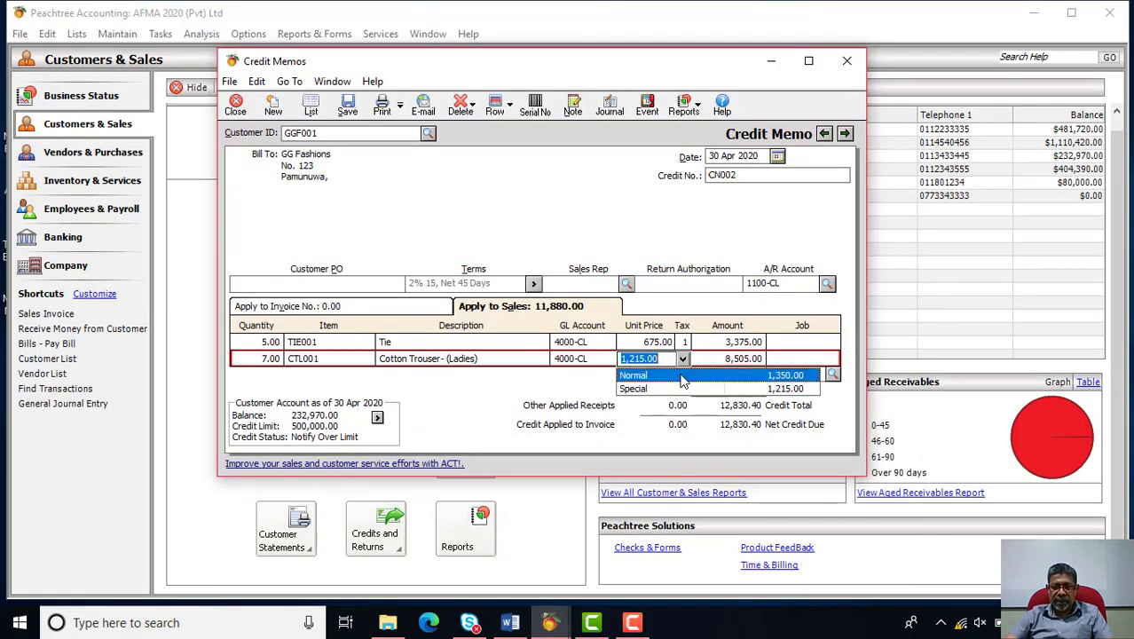
click(683, 383)
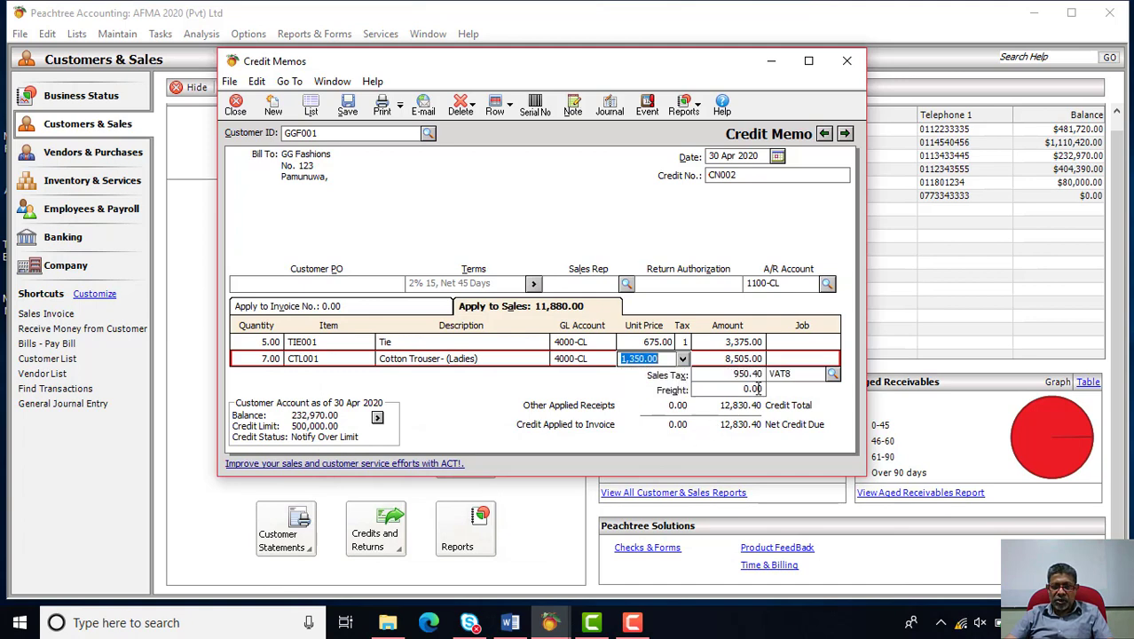
click(781, 375)
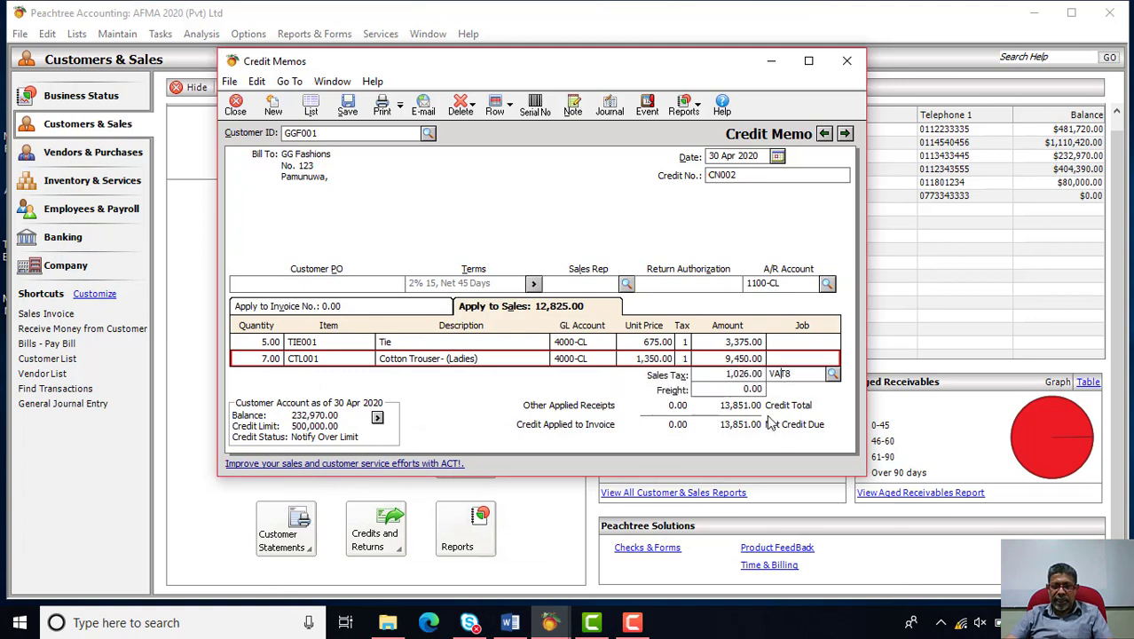
- Review the accounting entries behind credit memo CN002 and examine its print preview
click(611, 108)
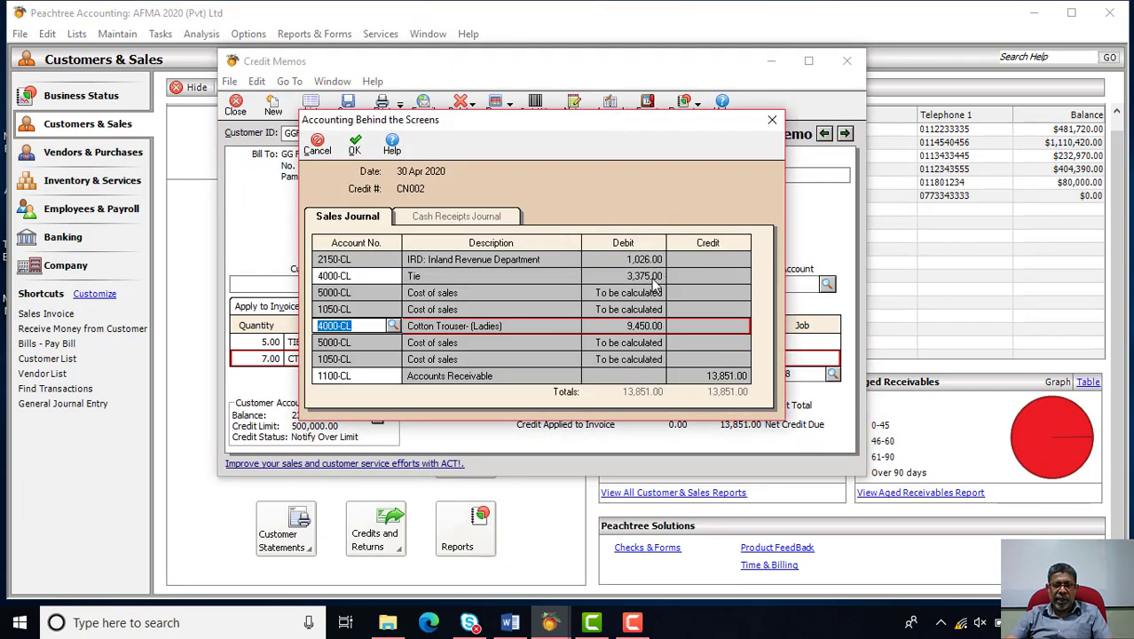
click(355, 144)
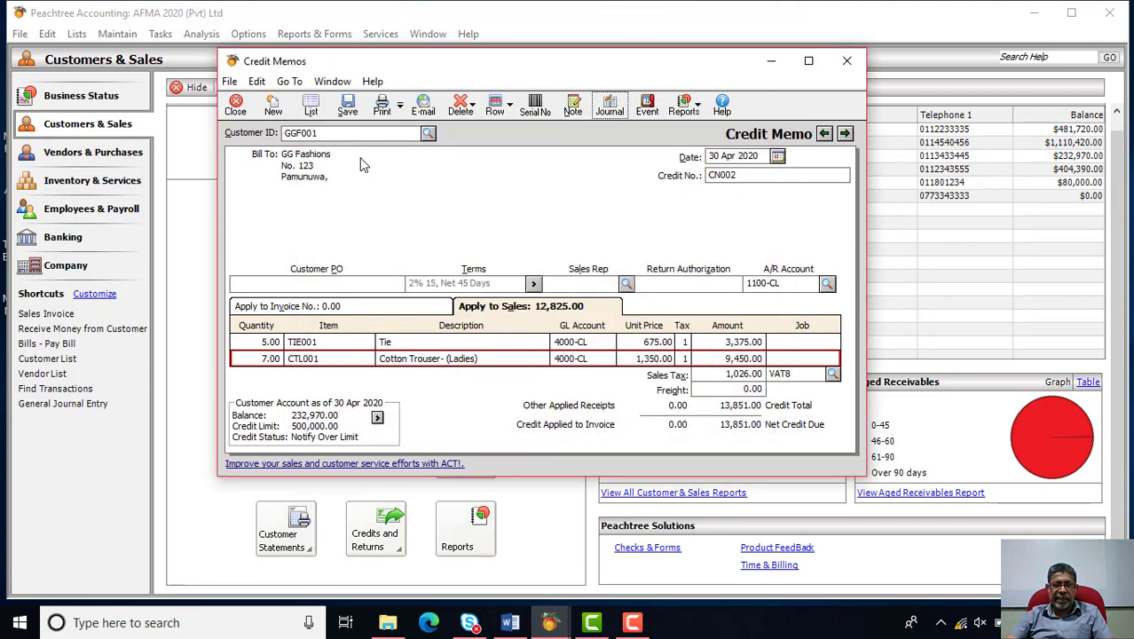
click(399, 107)
click(266, 149)
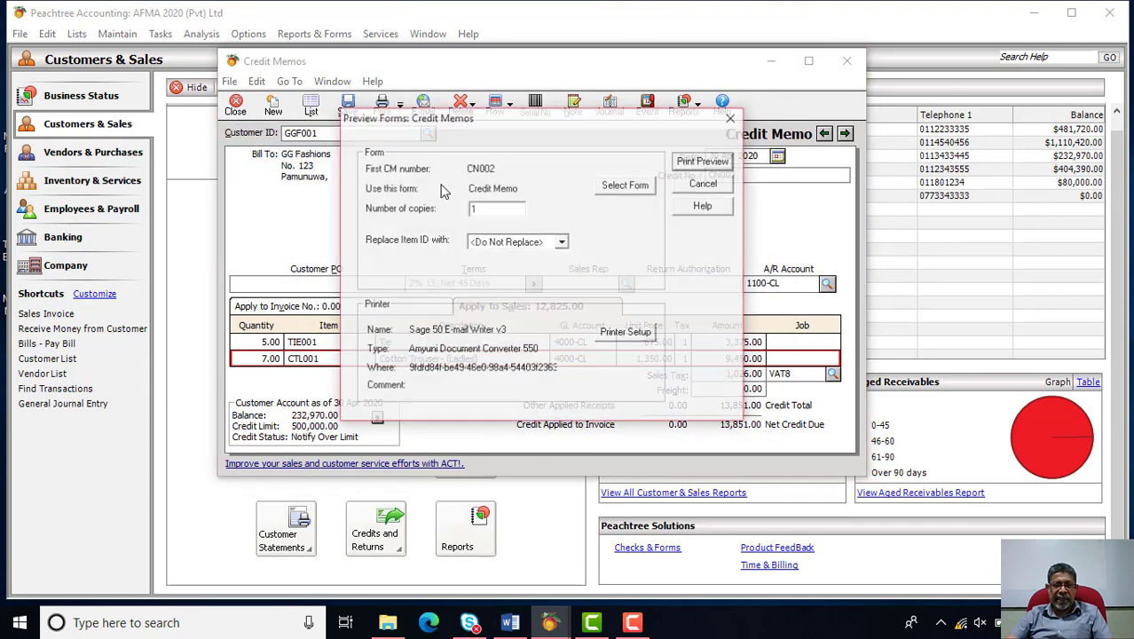
click(701, 161)
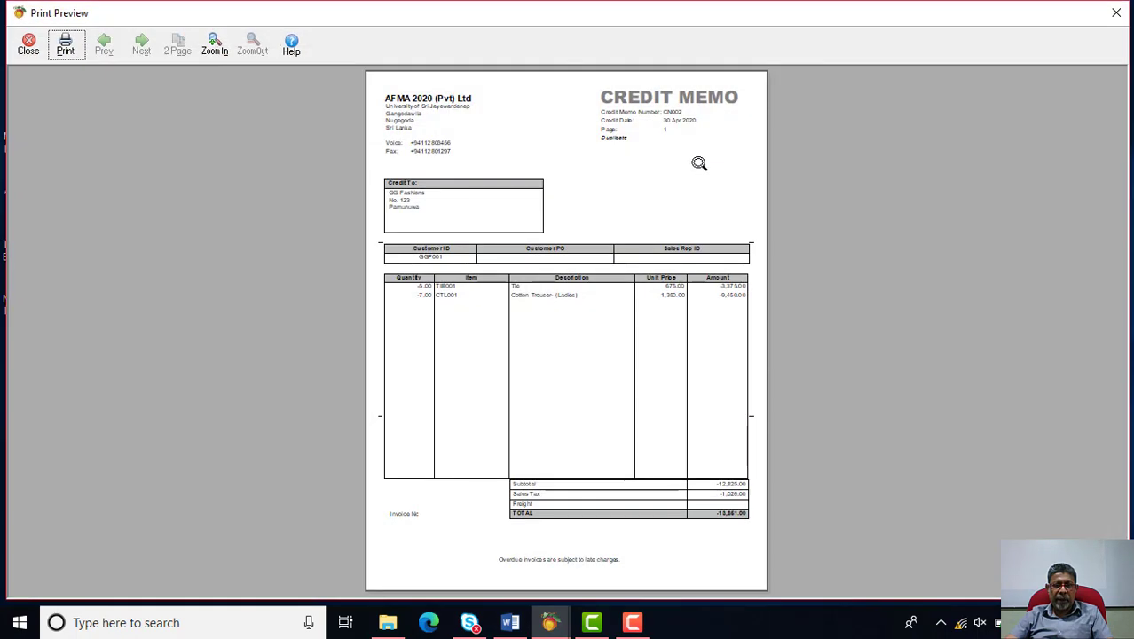
scroll(712, 197, down, 3)
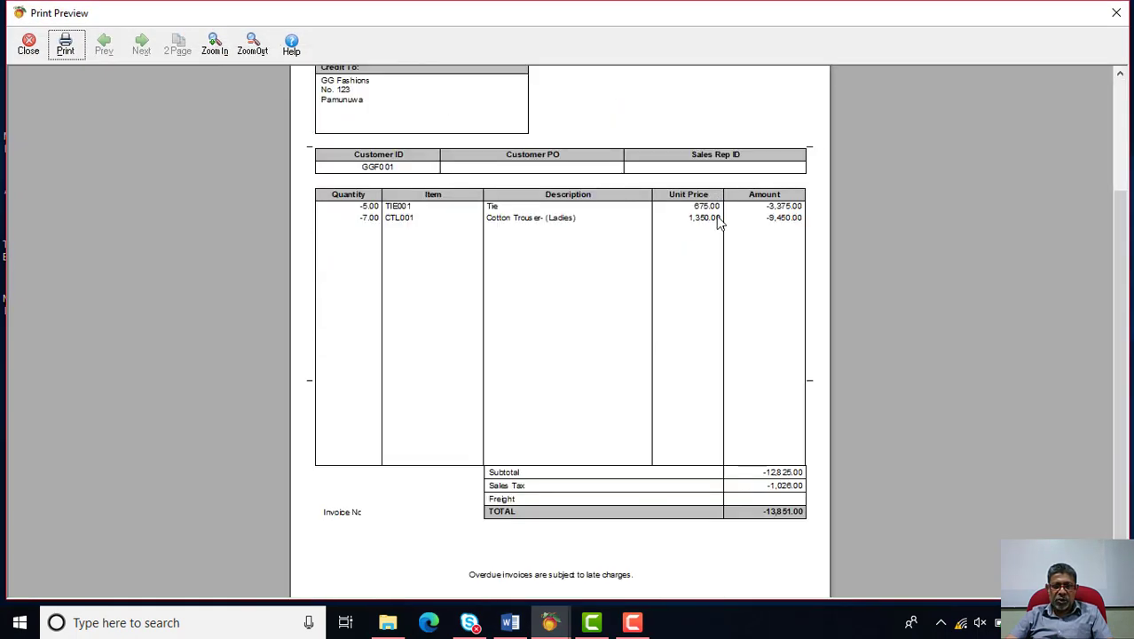
scroll(726, 271, up, 3)
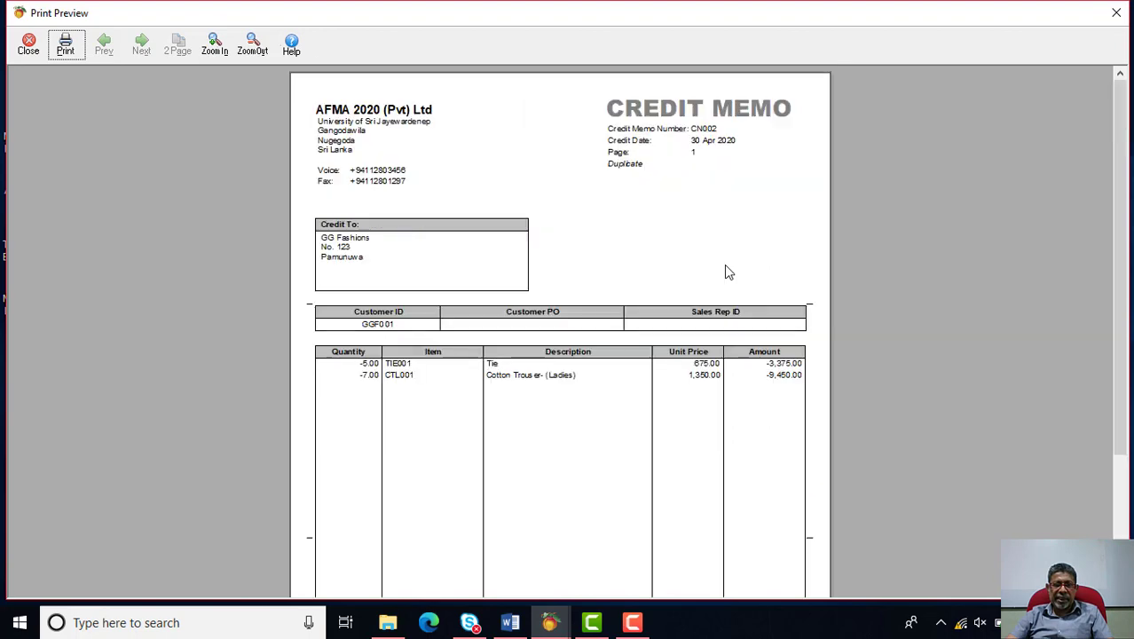
click(28, 46)
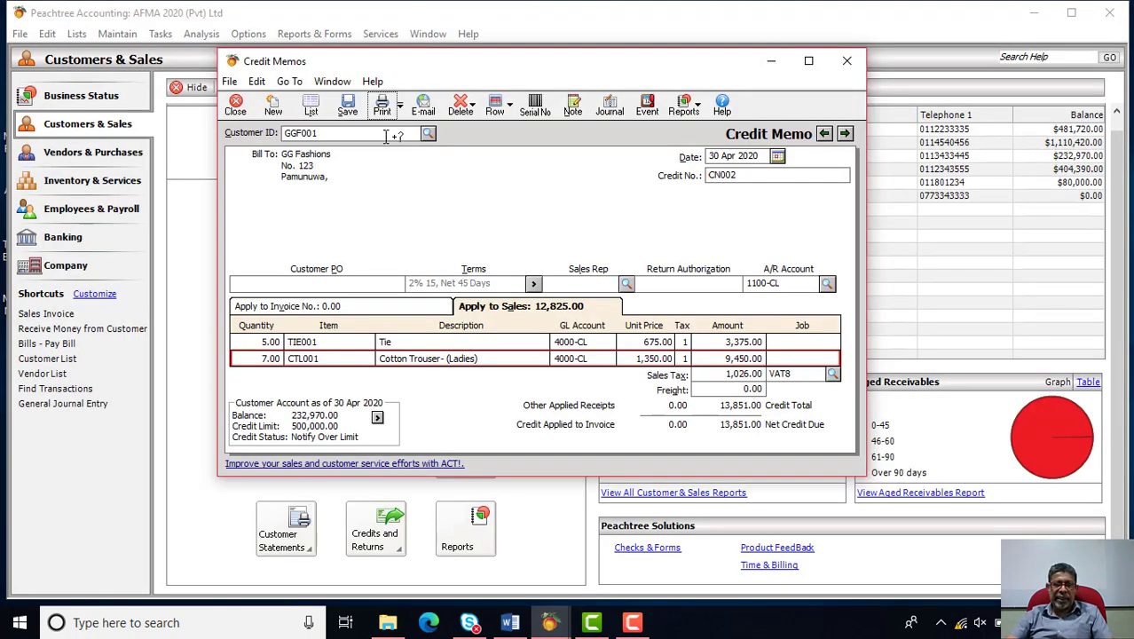
- Save credit memo CN002, close the entry form, and check the status of CN001 and CN002 in the Credit Memo List
click(348, 106)
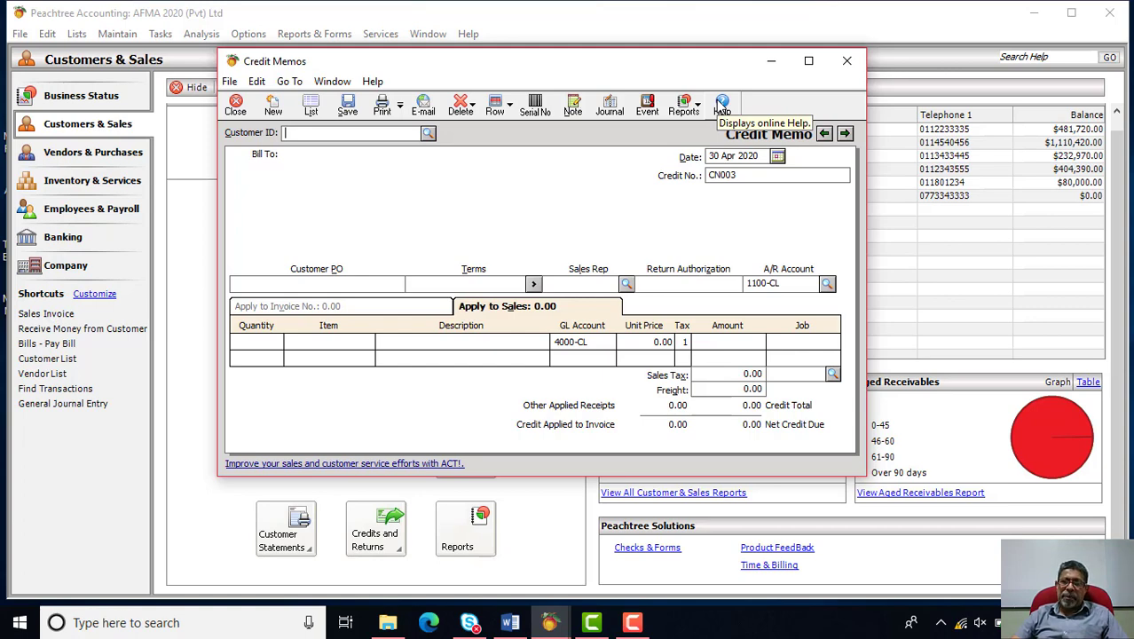
click(846, 61)
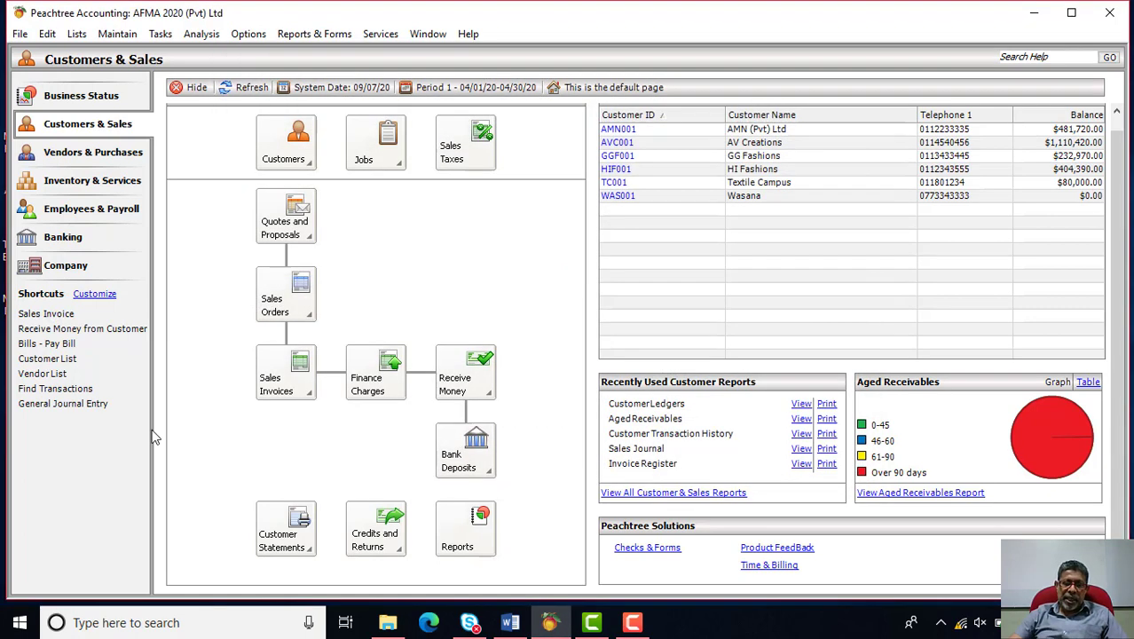
click(396, 552)
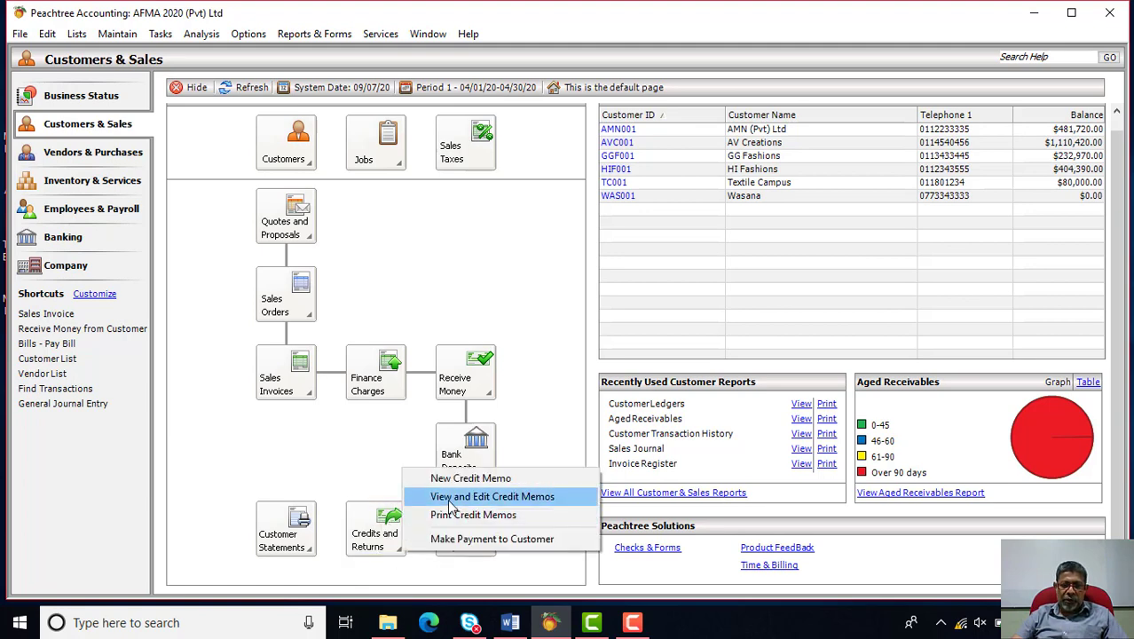
click(449, 498)
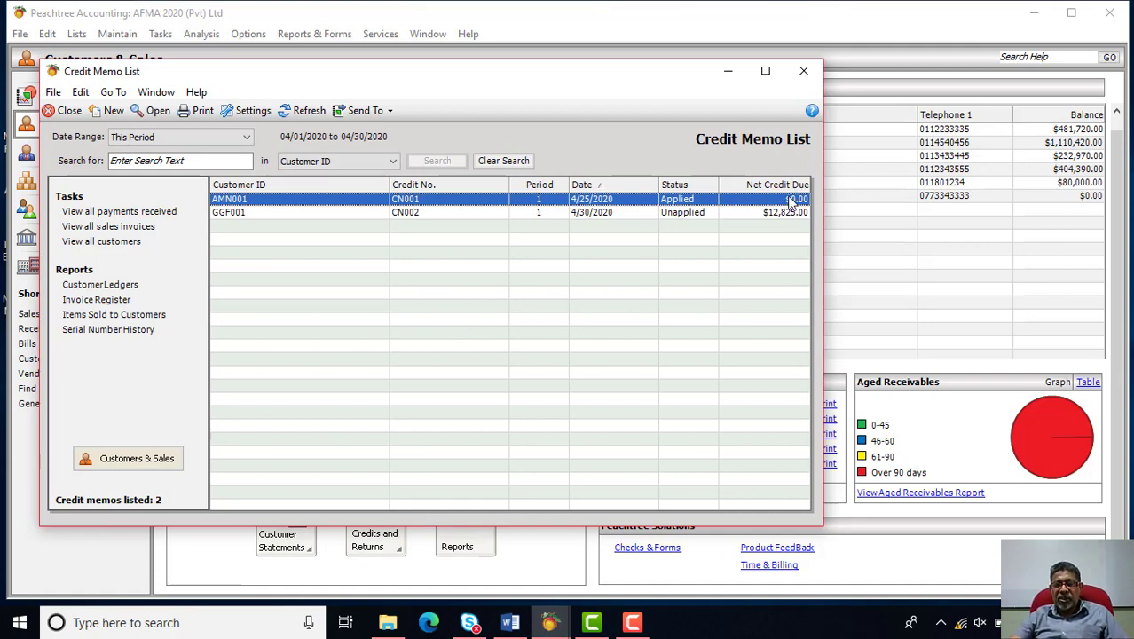
click(686, 216)
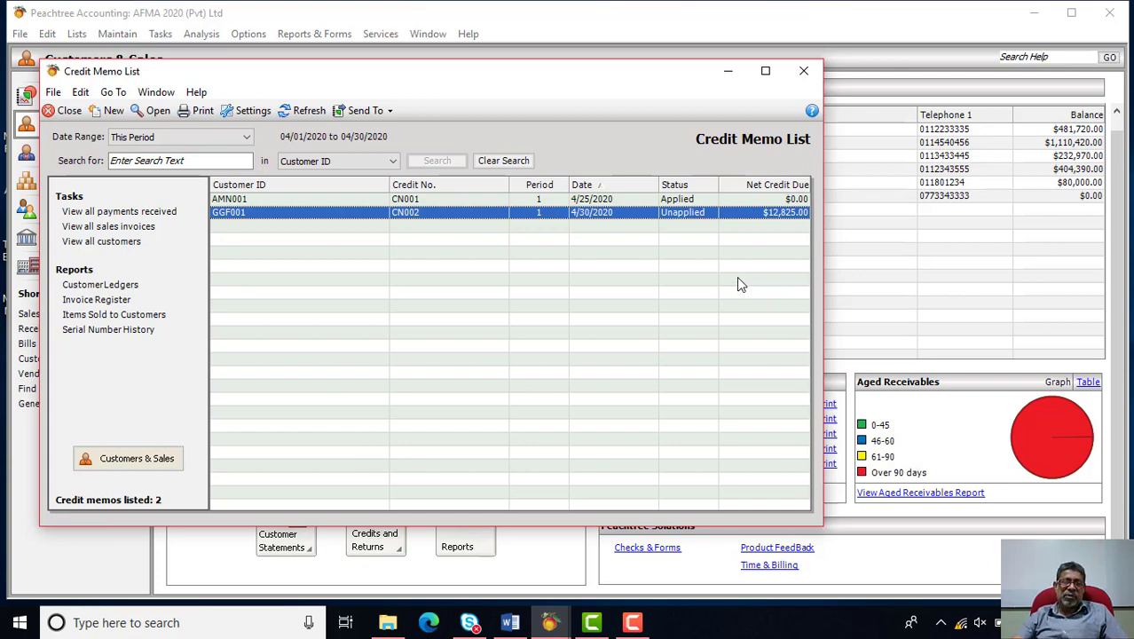
click(797, 79)
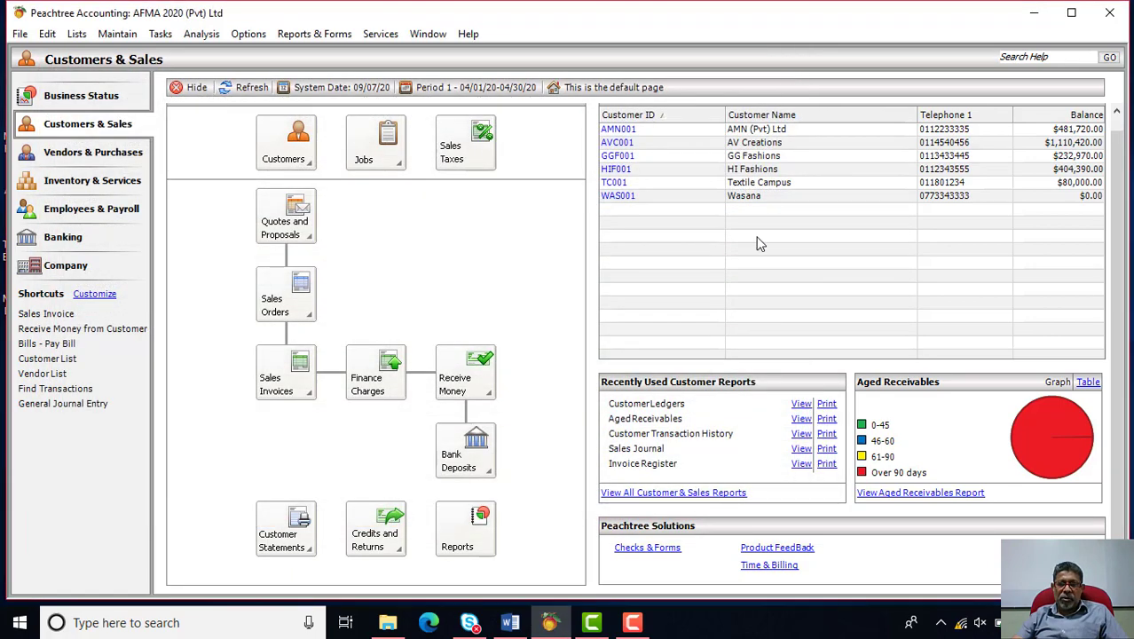
- Switch to the Word chapter and read the description and steps in section 10.6 Finance Charges
click(512, 623)
scroll(662, 332, down, 3)
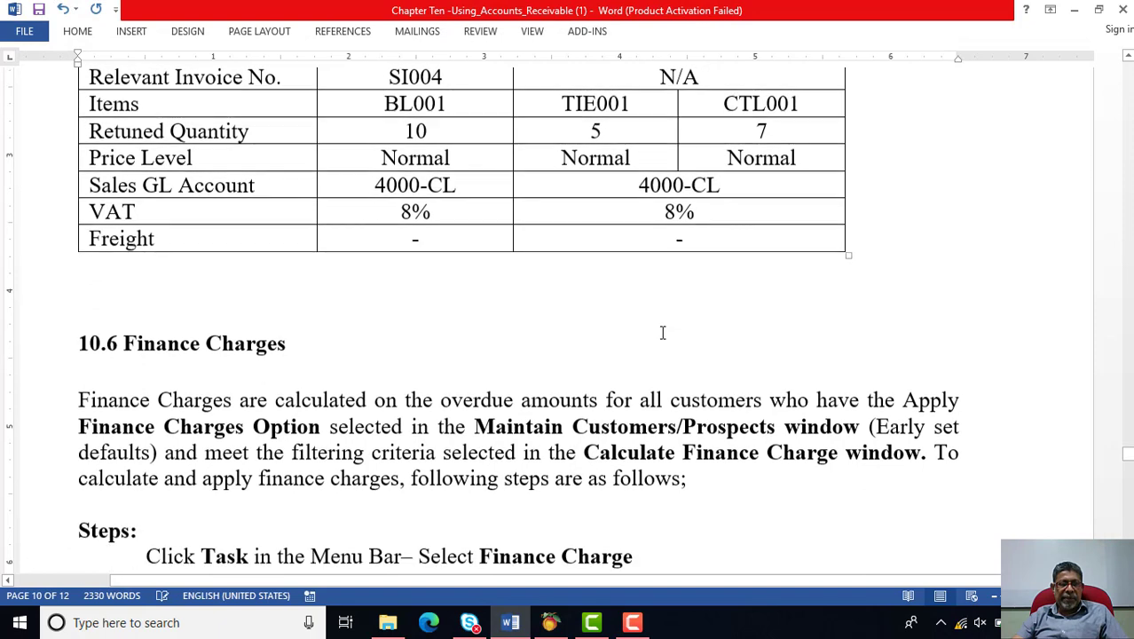
scroll(662, 332, down, 5)
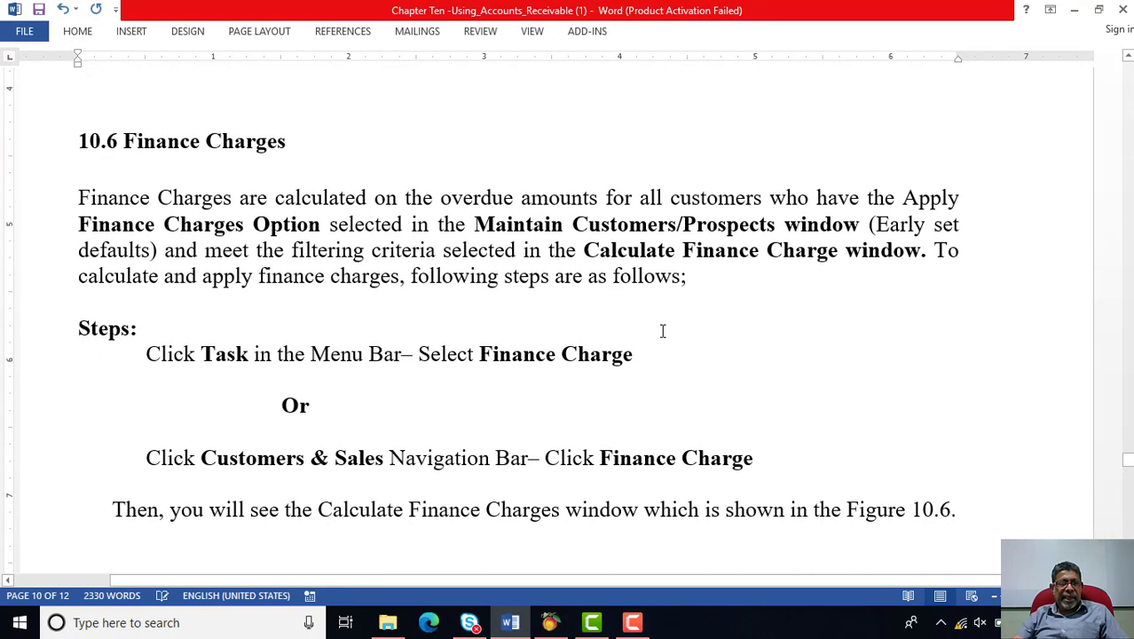
scroll(662, 331, down, 2)
scroll(662, 331, up, 2)
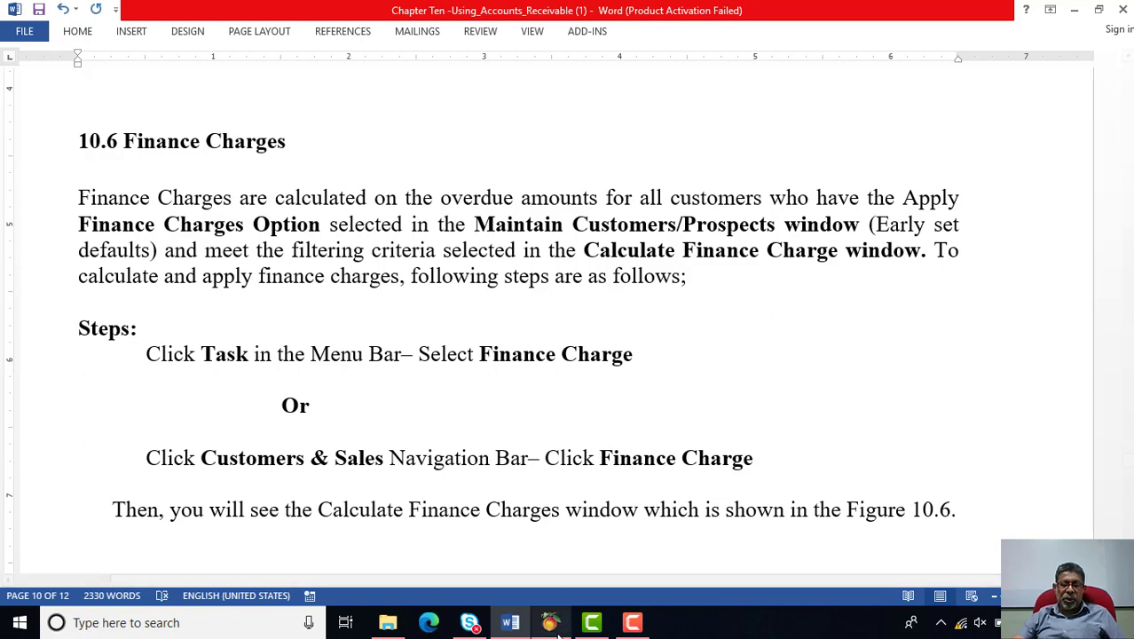
- Switch back to Peachtree and open the Finance Charges settings in the customer defaults
mouse_move(550, 622)
click(636, 532)
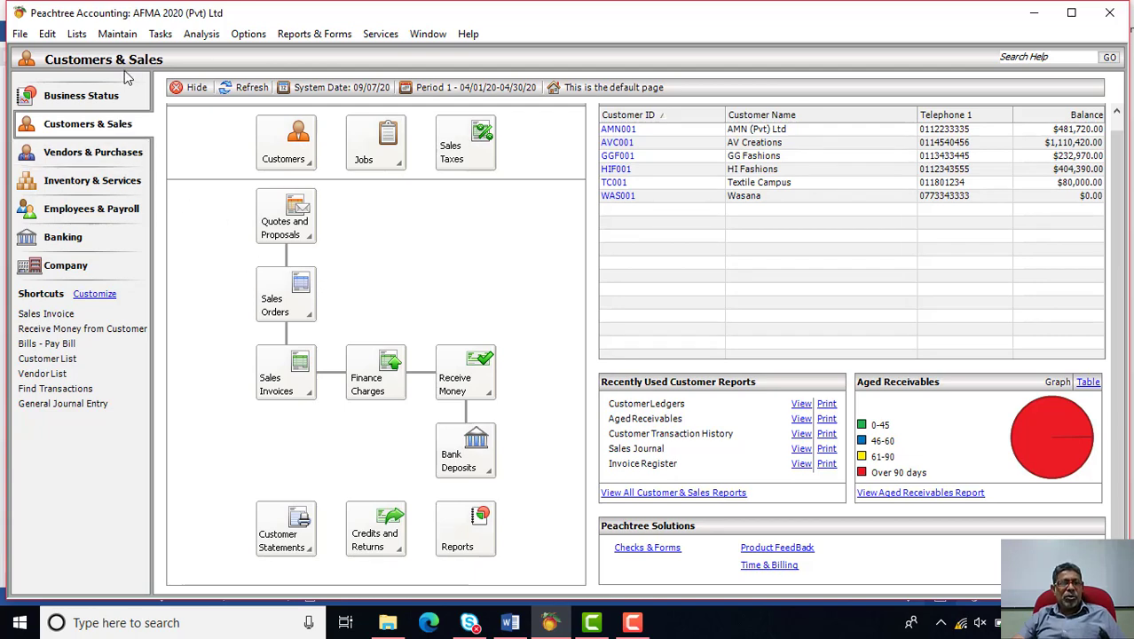
click(120, 33)
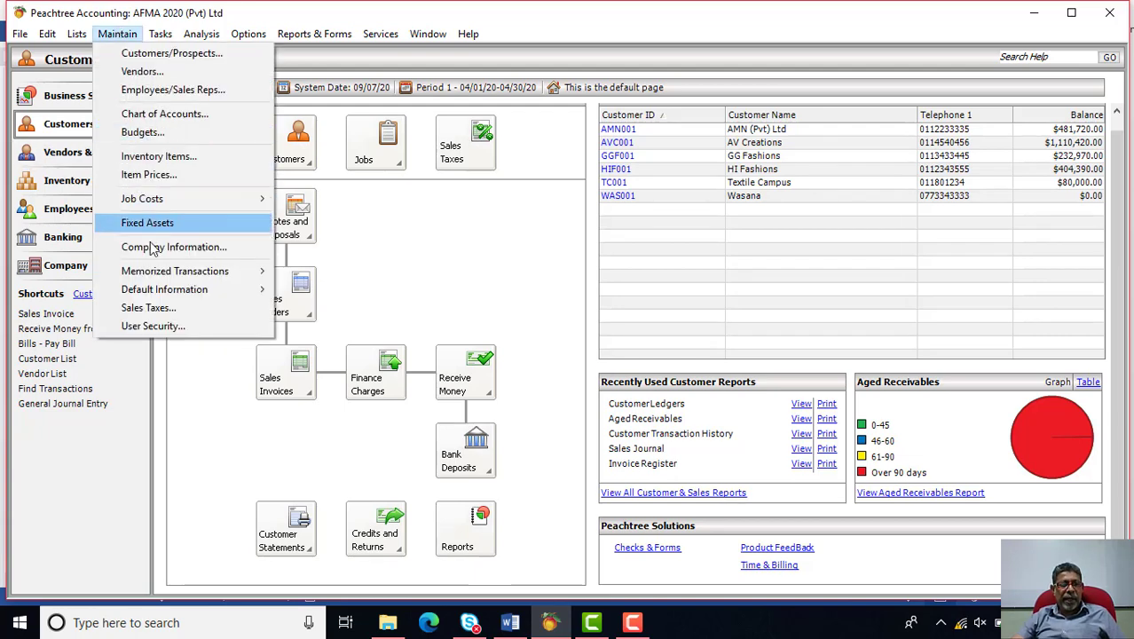
mouse_move(154, 295)
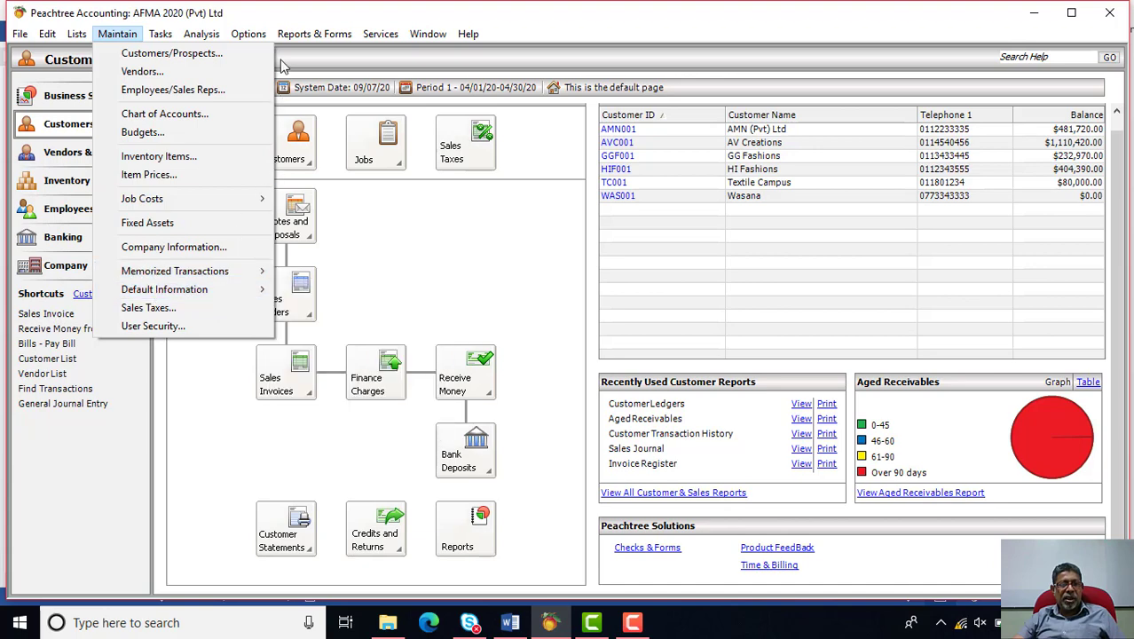
mouse_move(255, 40)
mouse_move(264, 144)
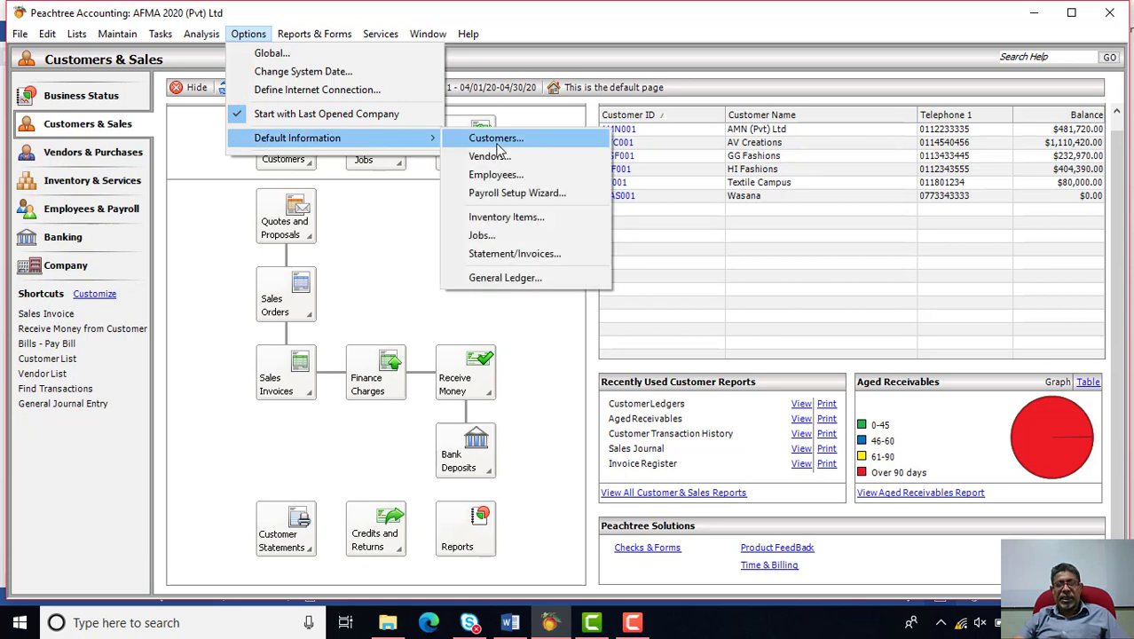
click(497, 142)
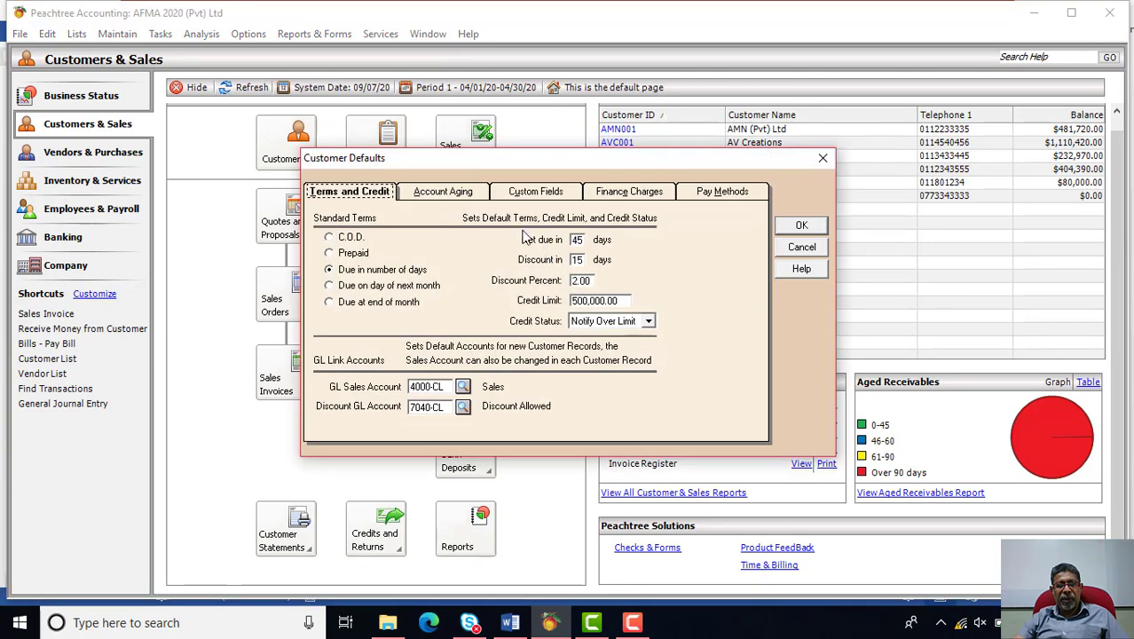
click(623, 193)
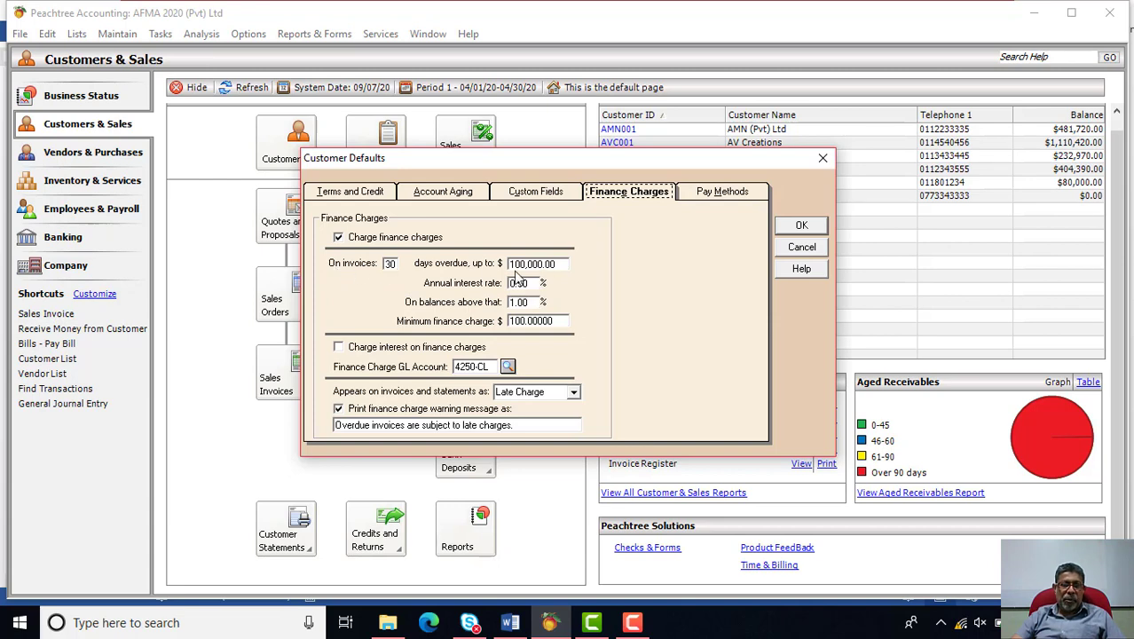
- Review the default overdue days, interest rates, minimum finance charge and finance charge GL account, and accept the customer defaults as they are
click(397, 264)
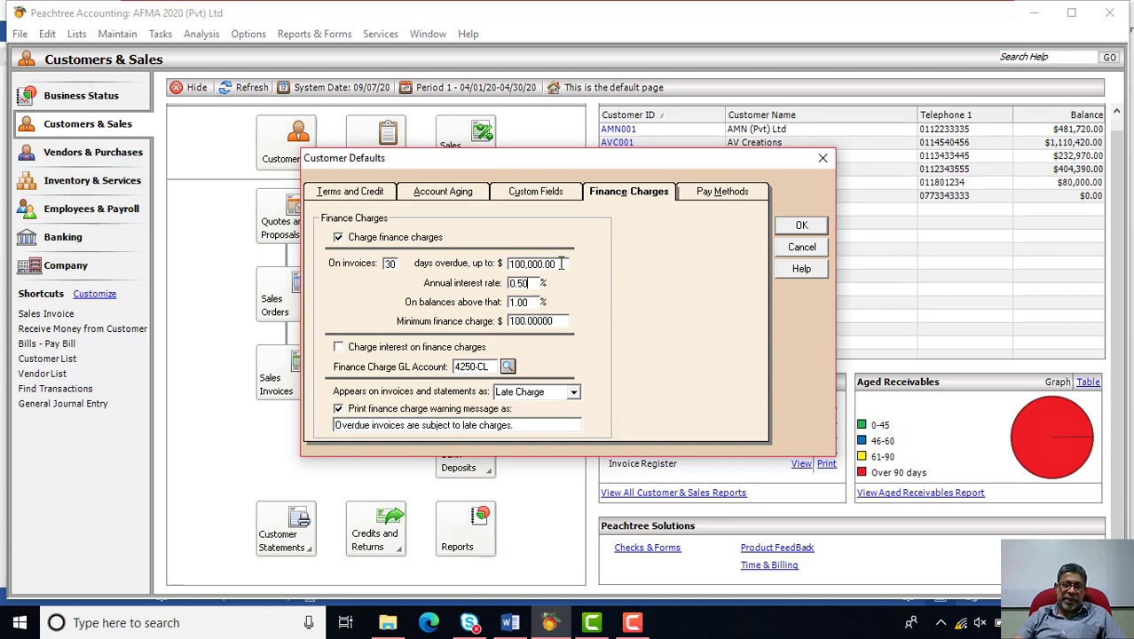
click(535, 303)
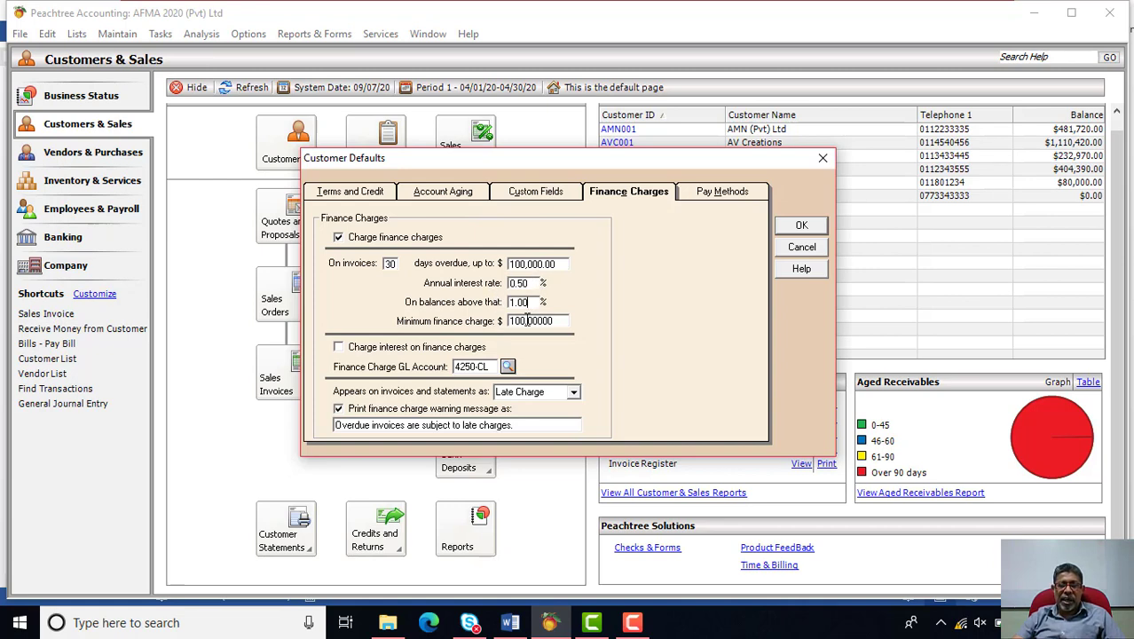
drag(559, 321, 502, 321)
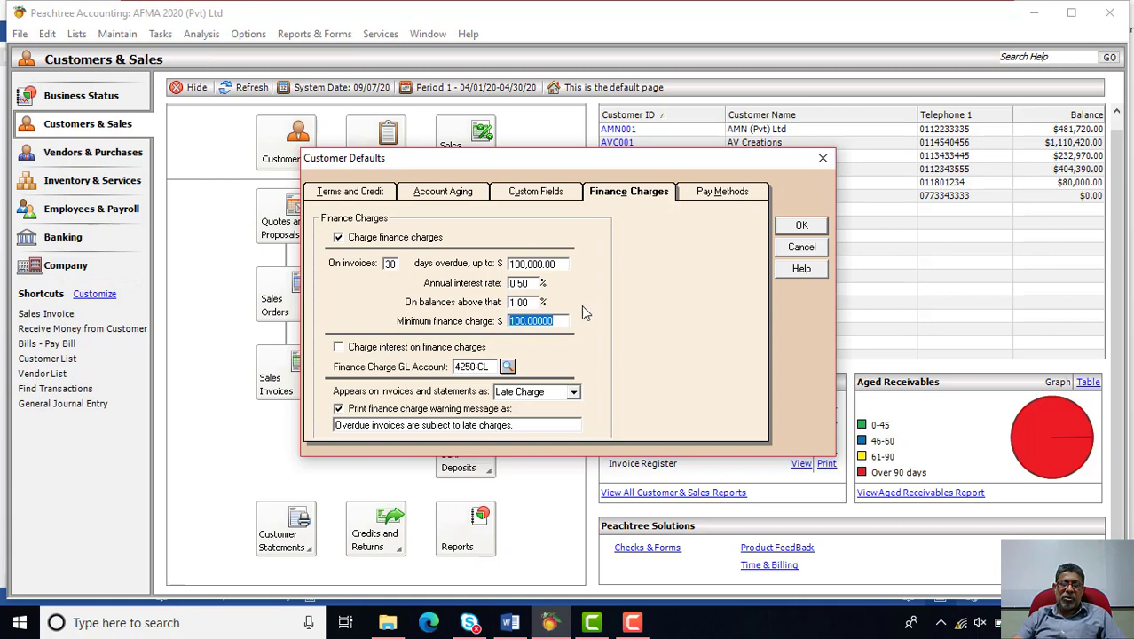
key(End)
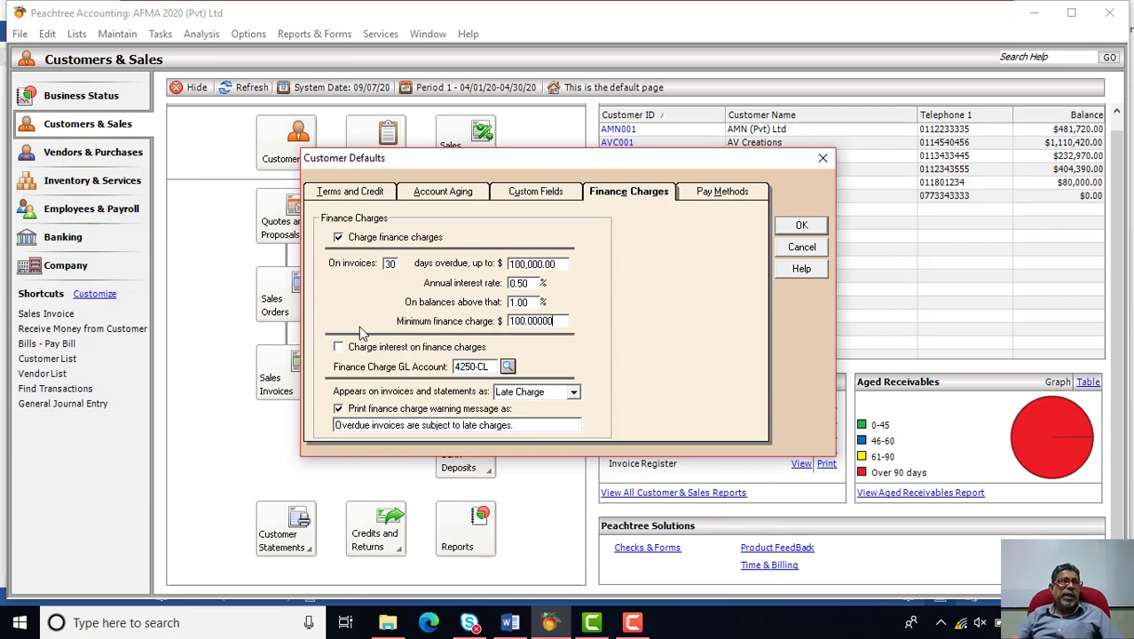
click(506, 367)
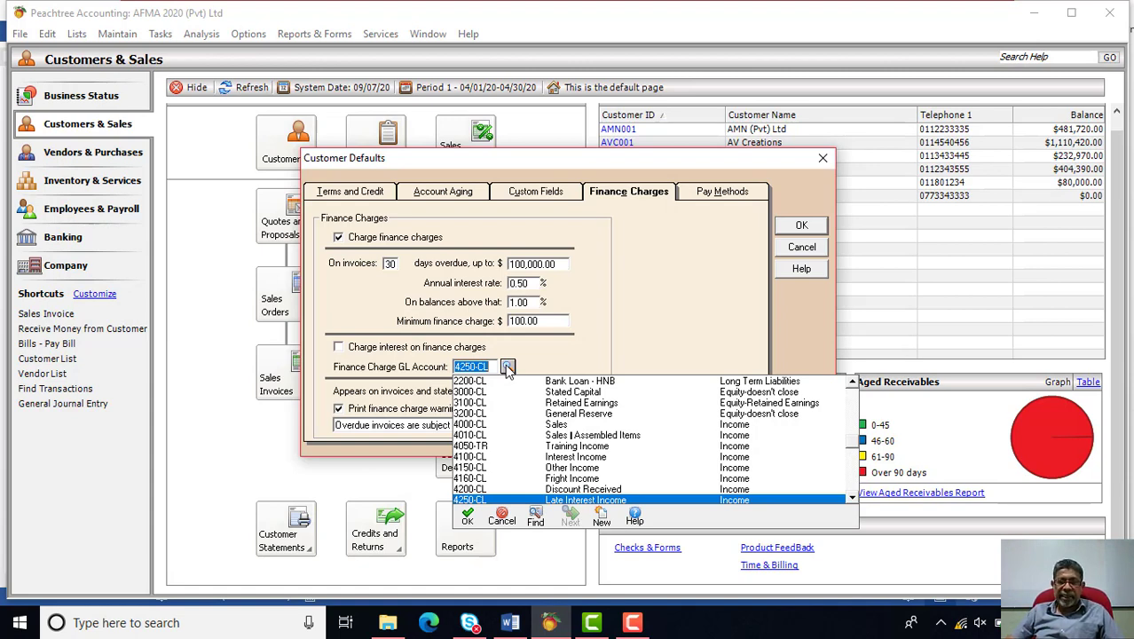
click(802, 227)
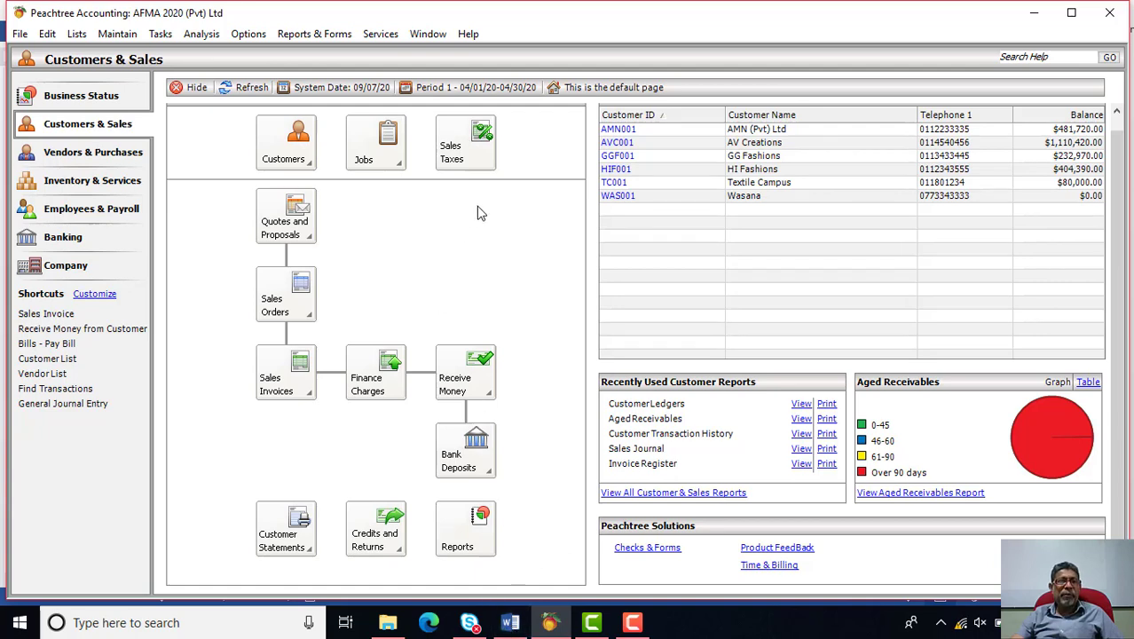
- Recheck the section 10.6 instructions in the Word chapter, return to Peachtree, and view the Calculate Finance Charges window before closing it
click(517, 634)
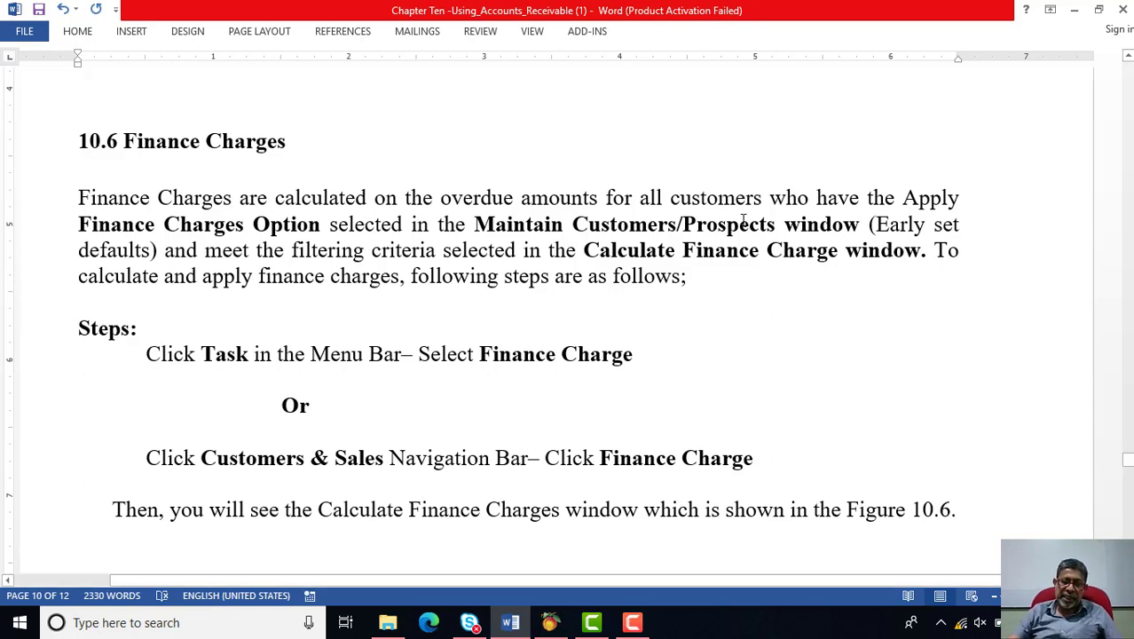
click(551, 622)
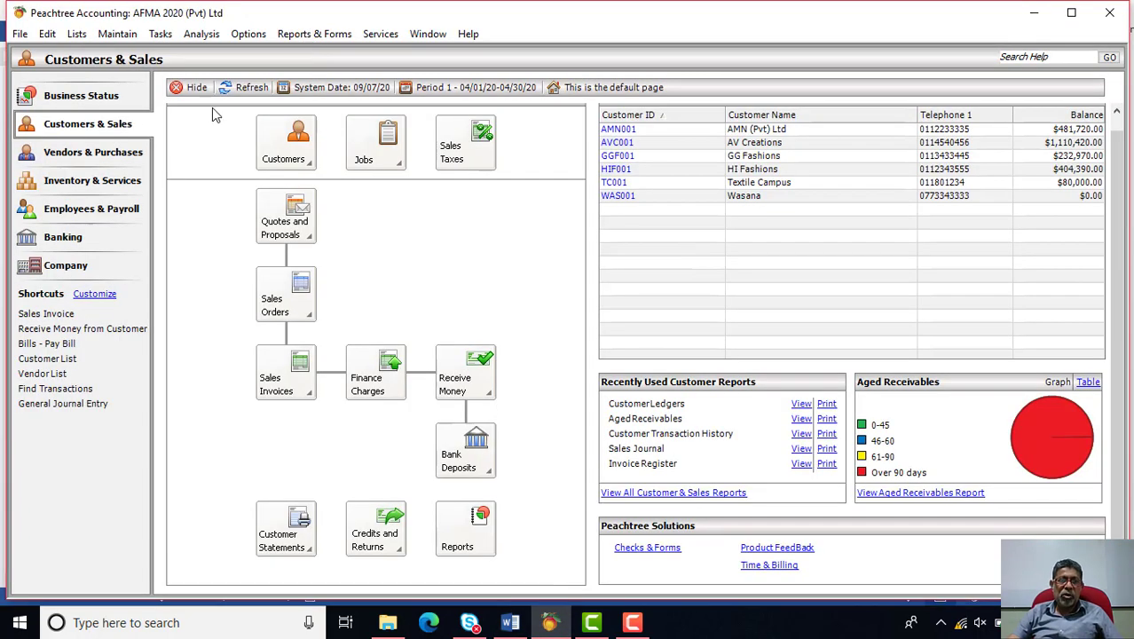
click(163, 36)
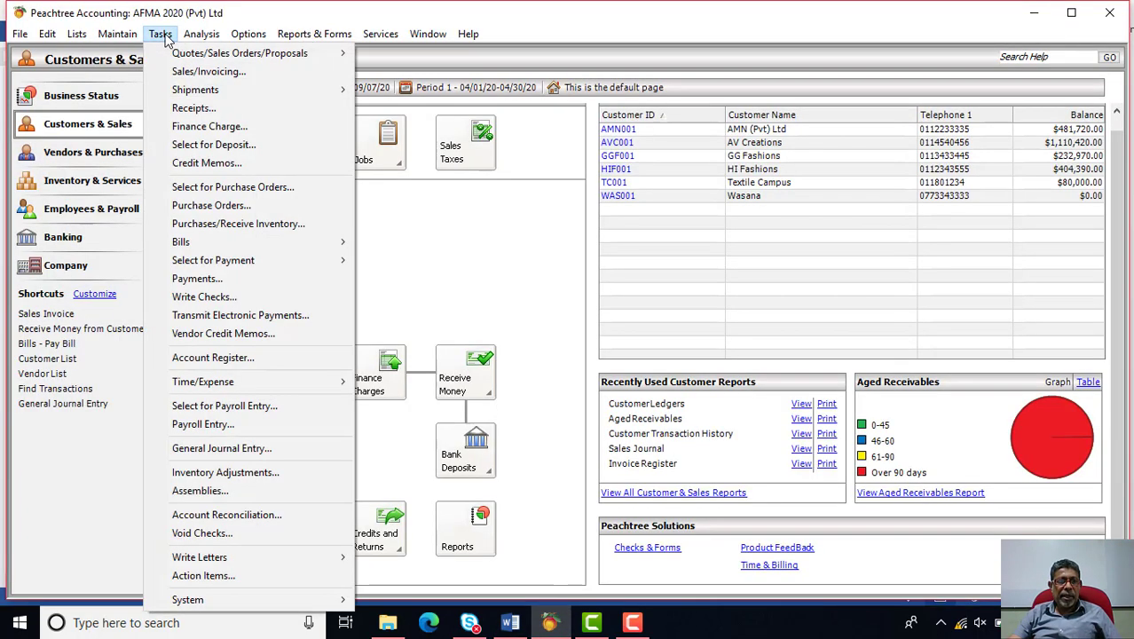
click(215, 129)
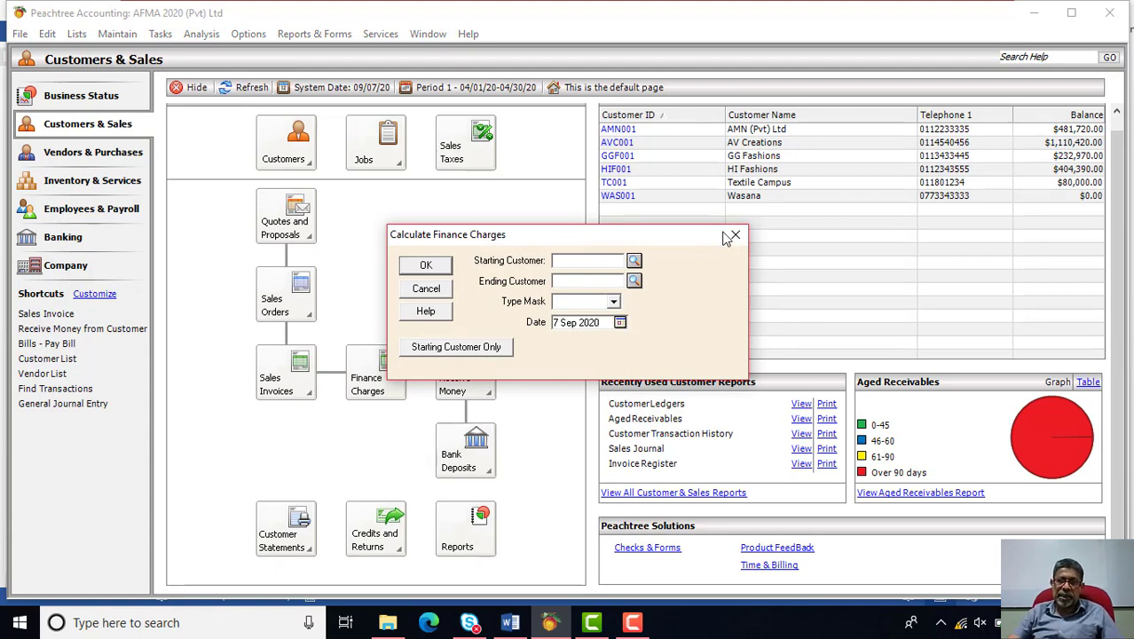
click(735, 235)
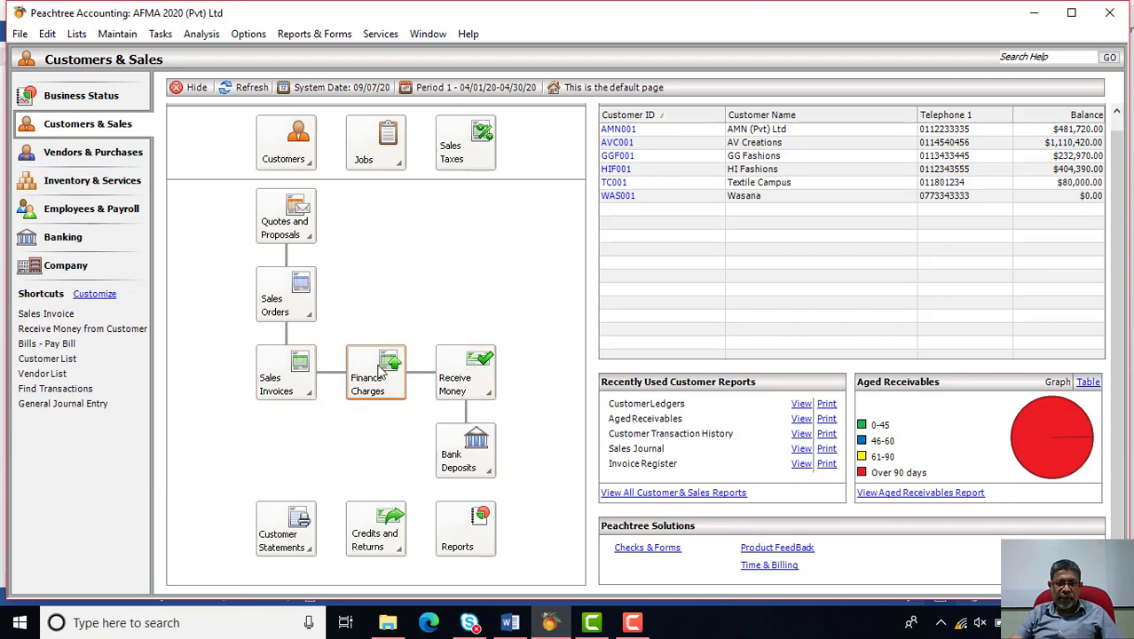
- Reopen the Calculate Finance Charges window, inspect its customer range, type mask and date fields, and close it
click(392, 395)
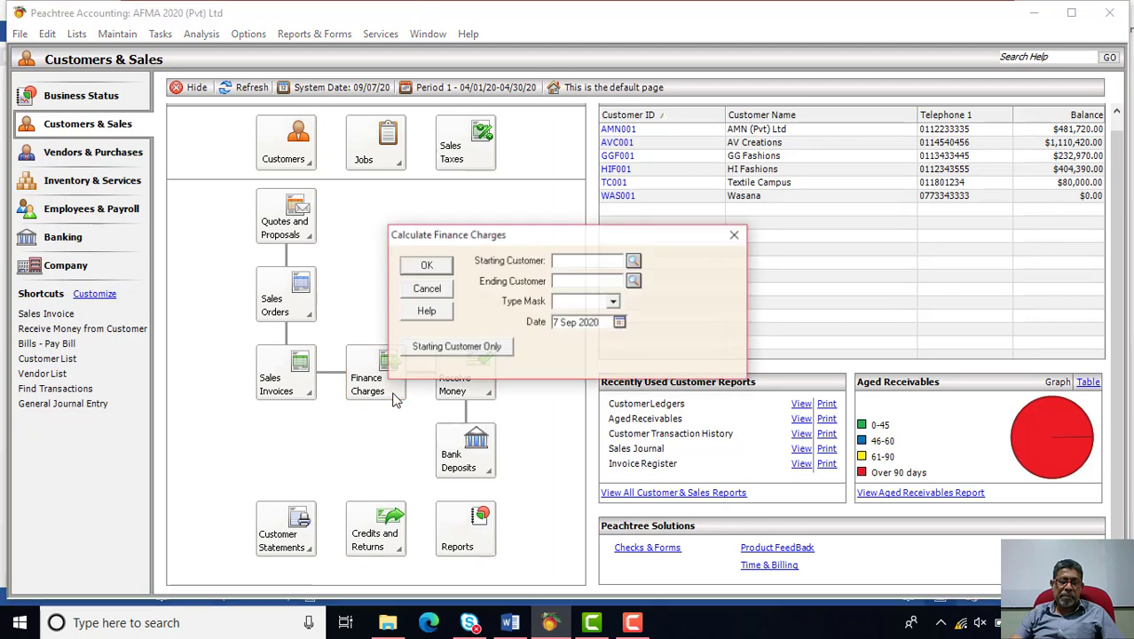
drag(543, 239, 515, 136)
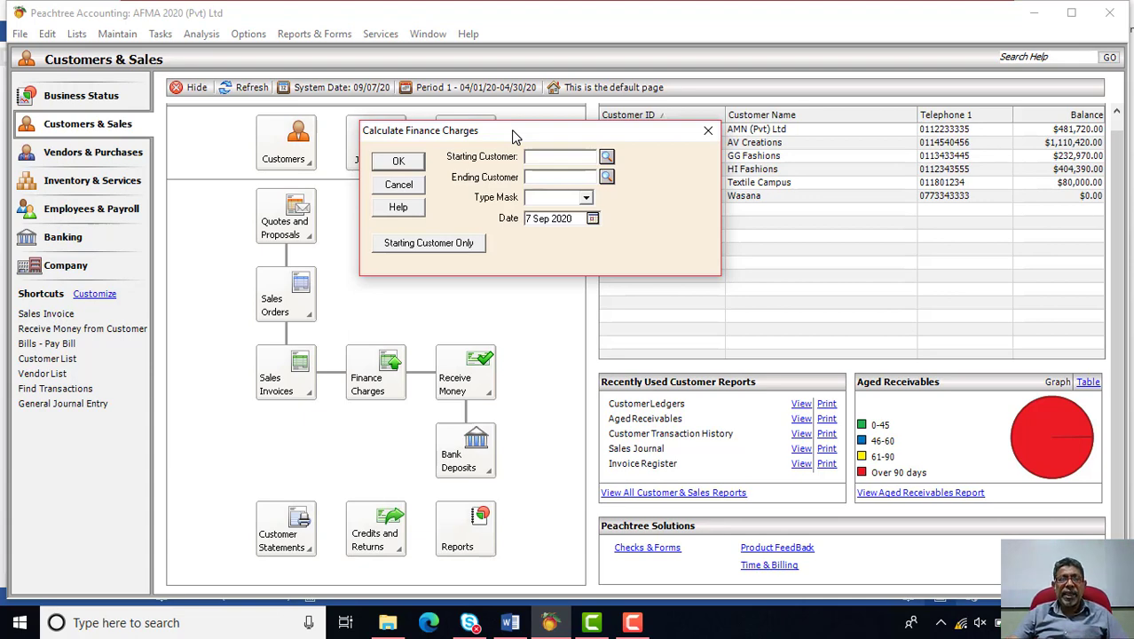
drag(511, 129, 478, 128)
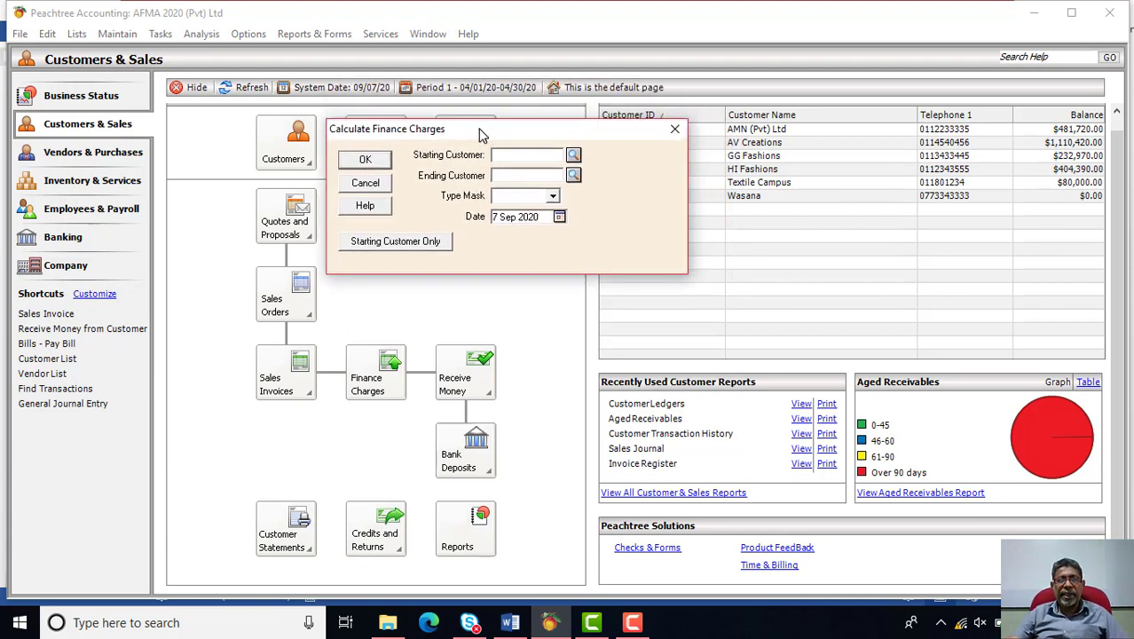
click(672, 129)
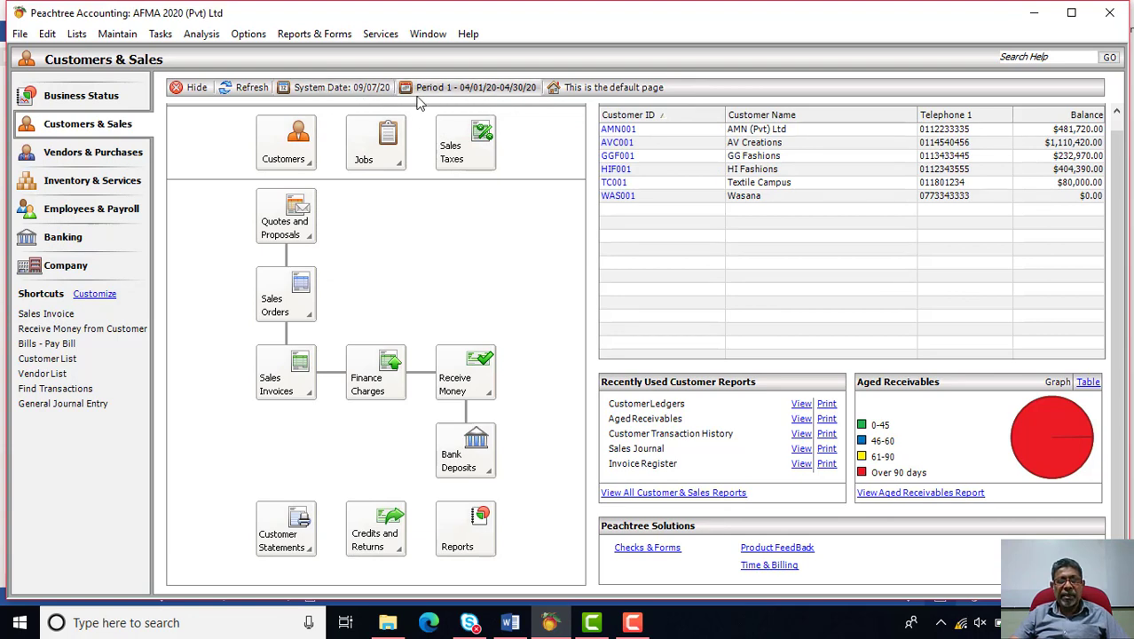
- Check the current system date and the current accounting period, closing both windows without making changes
click(345, 92)
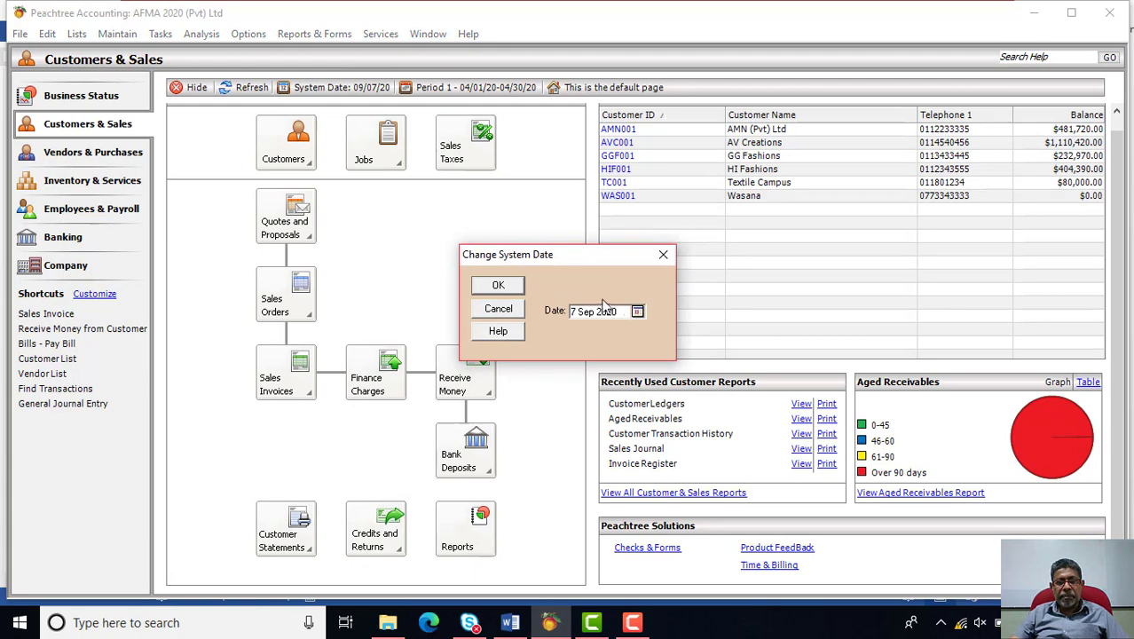
click(663, 254)
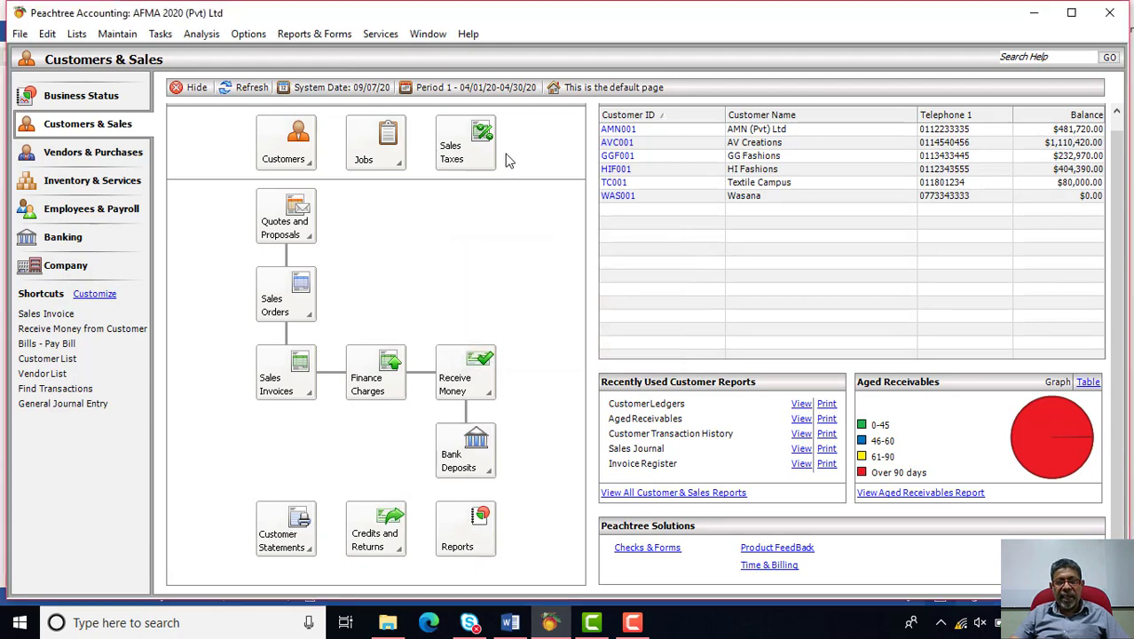
click(499, 92)
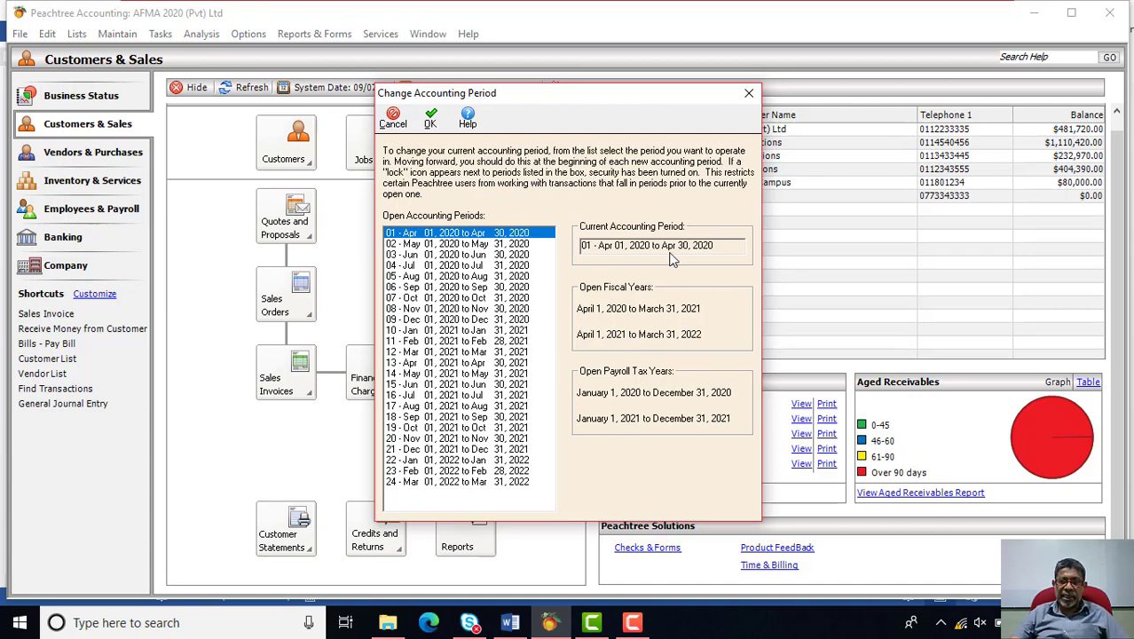
click(750, 94)
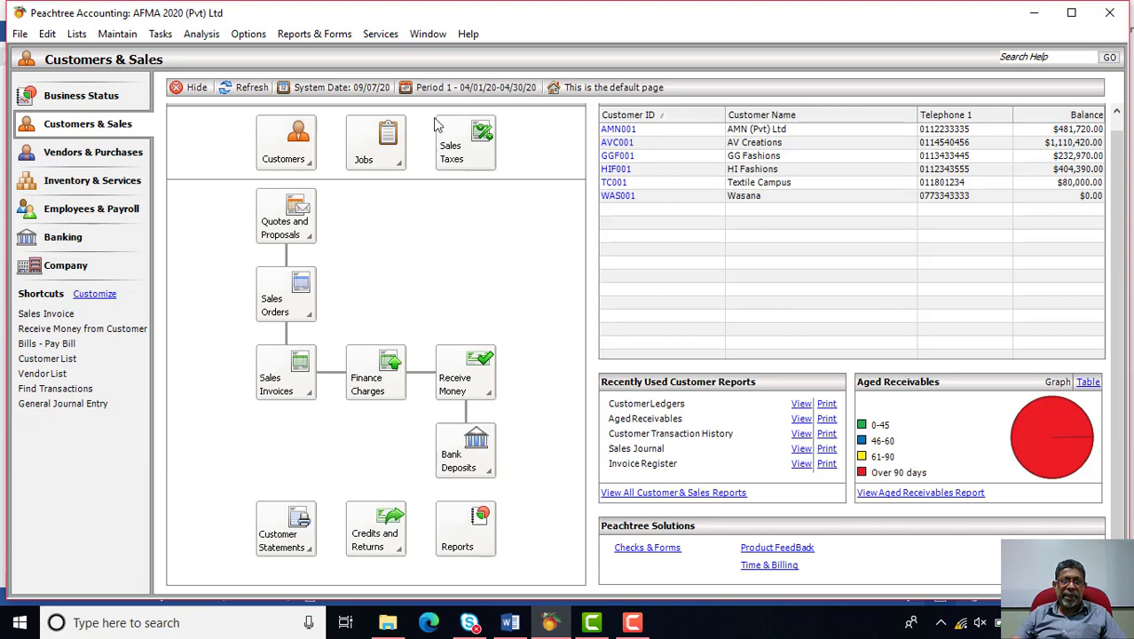
- Change the system date to 30 April 2020
click(336, 88)
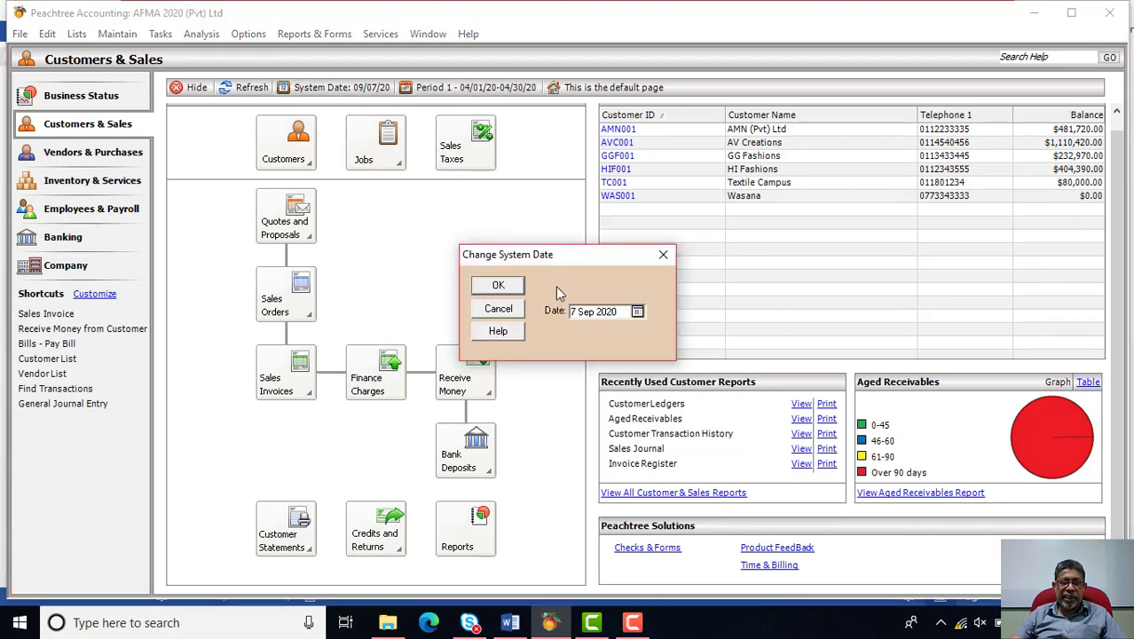
click(637, 311)
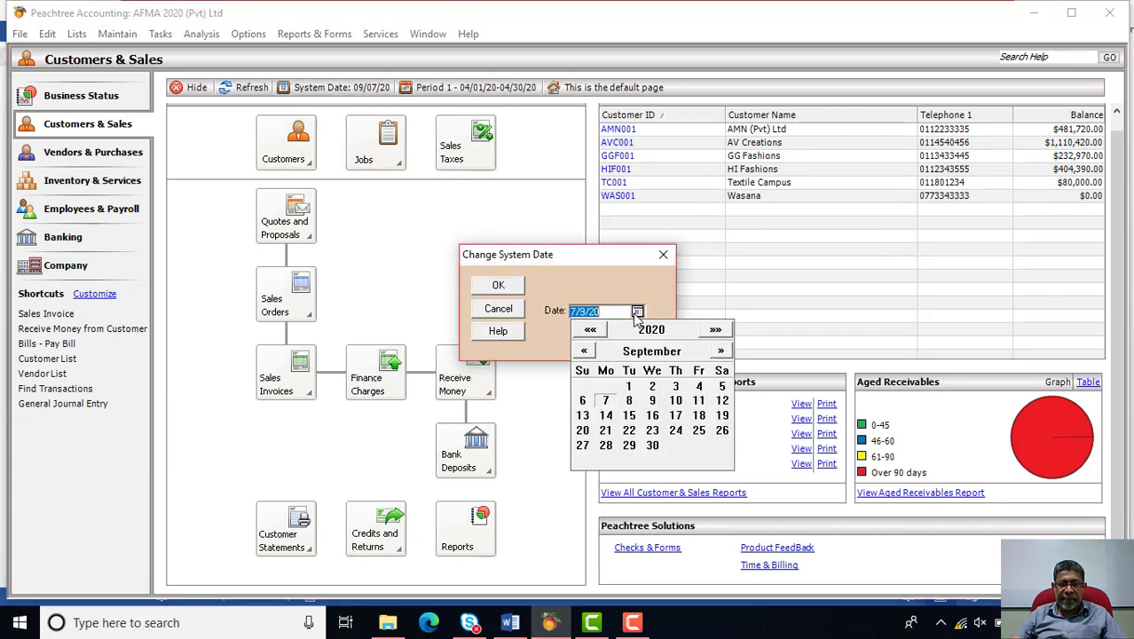
click(583, 352)
click(584, 353)
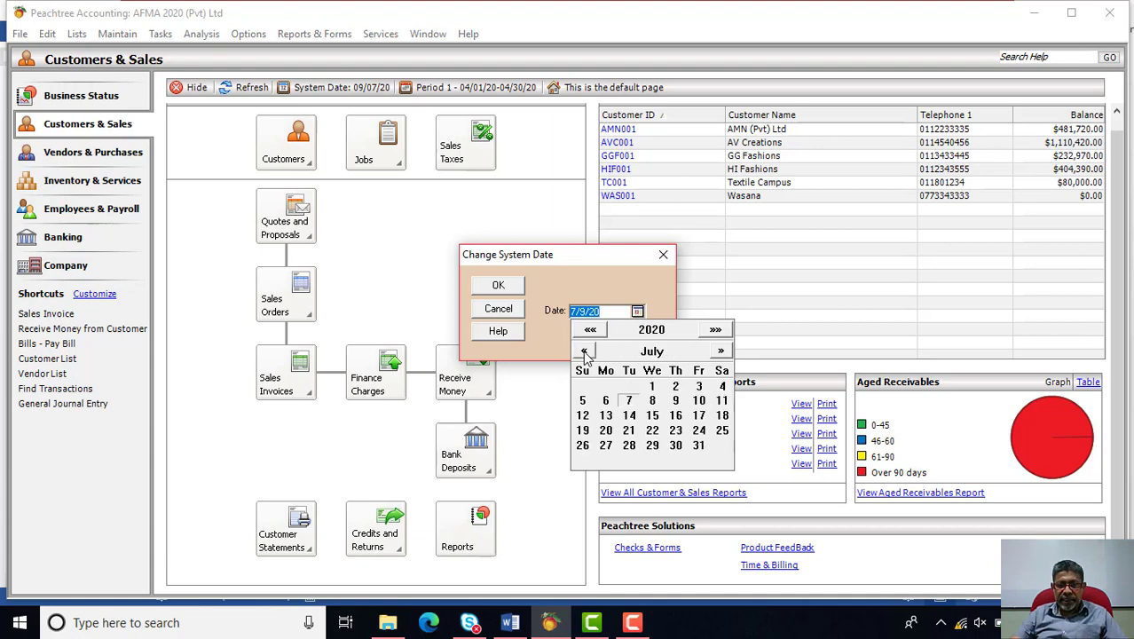
click(584, 352)
click(584, 353)
click(584, 352)
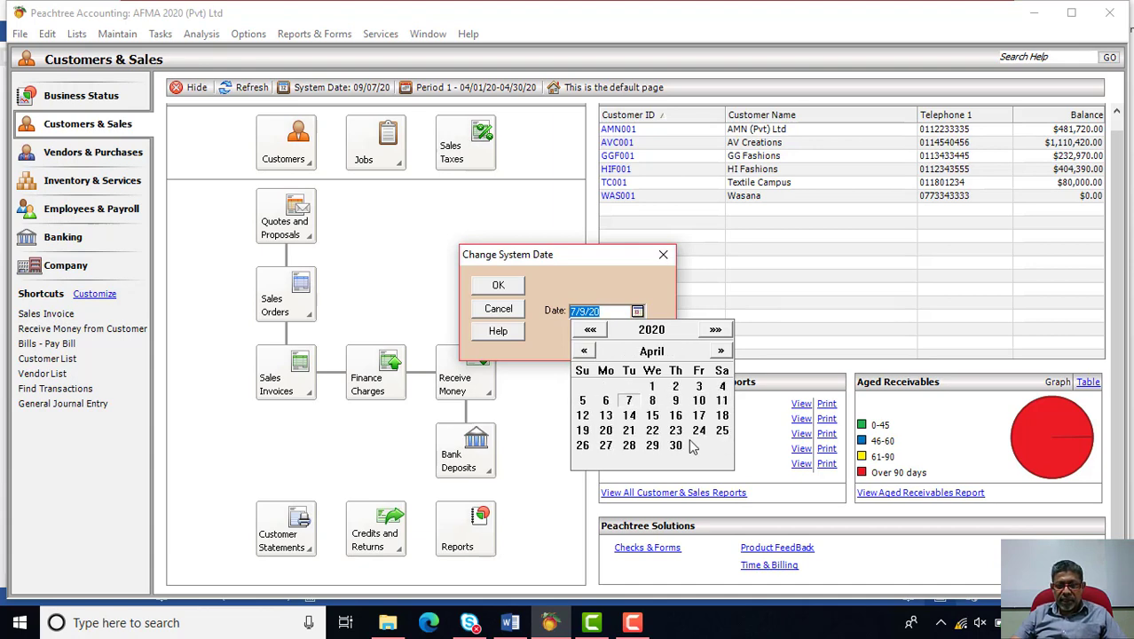
click(677, 447)
click(499, 285)
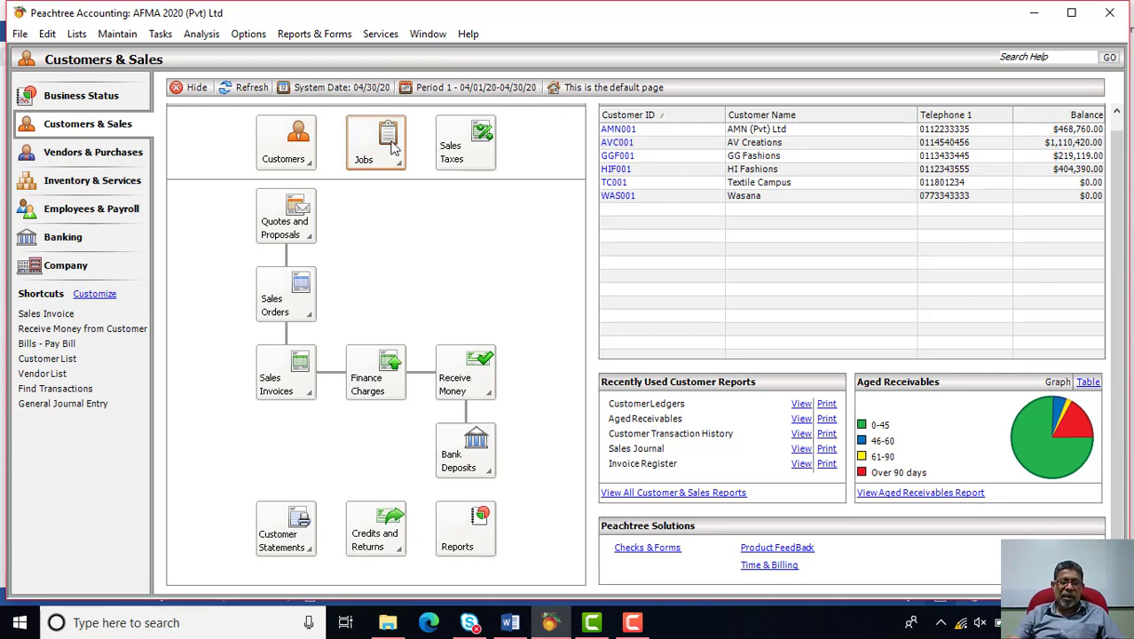
- Open the Calculate Finance Charges window and reposition it above the Finance Charges shortcut
click(387, 397)
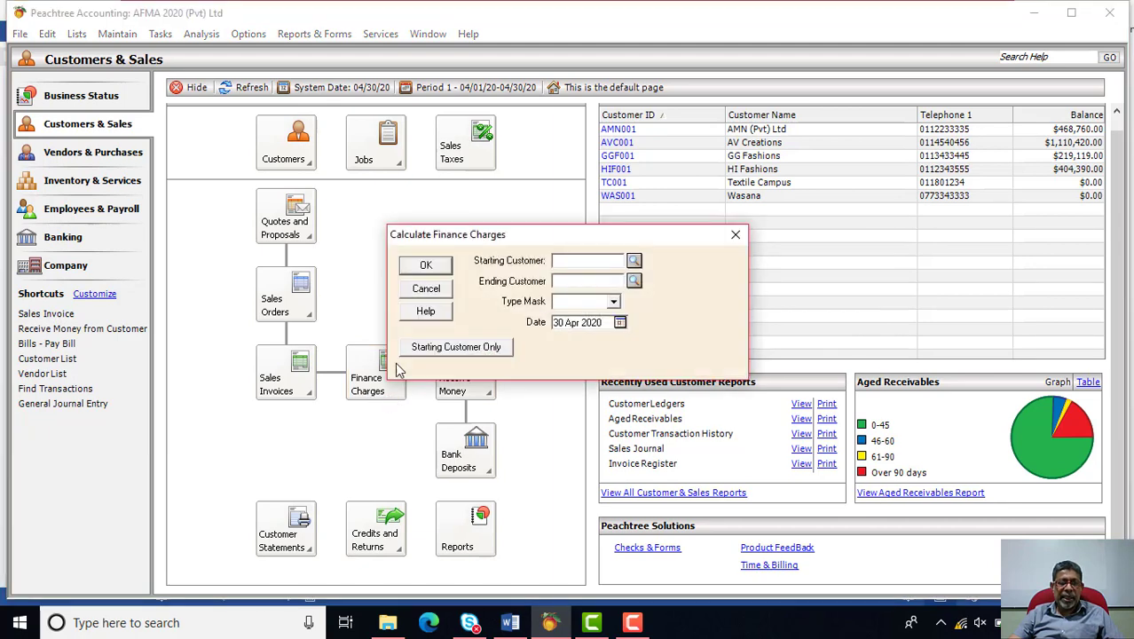
drag(586, 235, 546, 108)
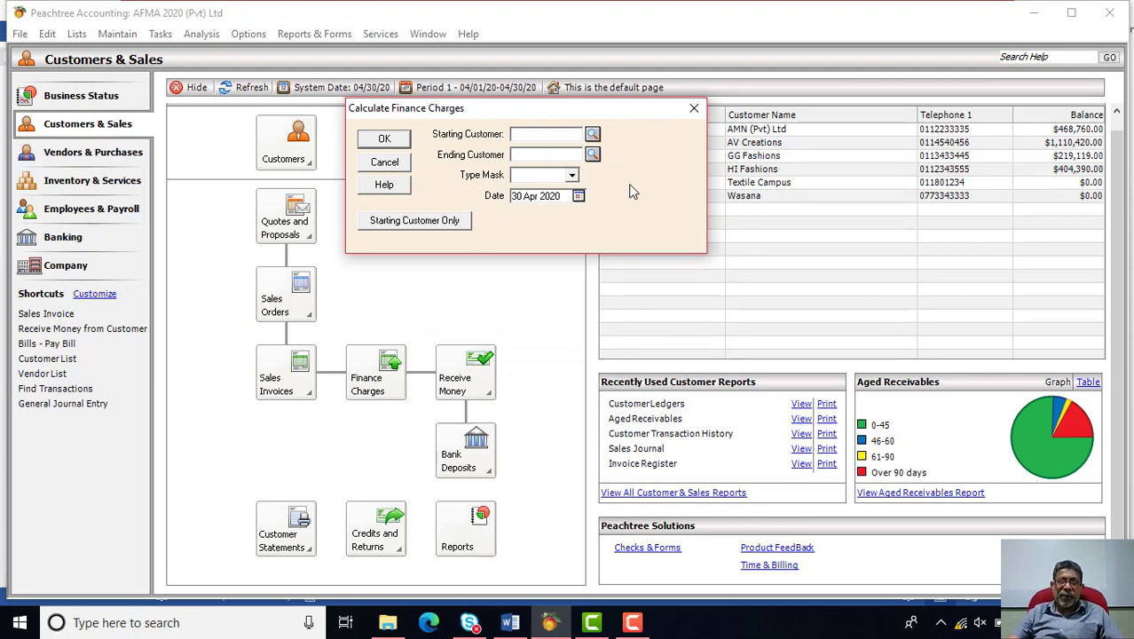
- Set the finance charge range to start with AMN (Pvt) Ltd and end with the last customer in the list
click(592, 136)
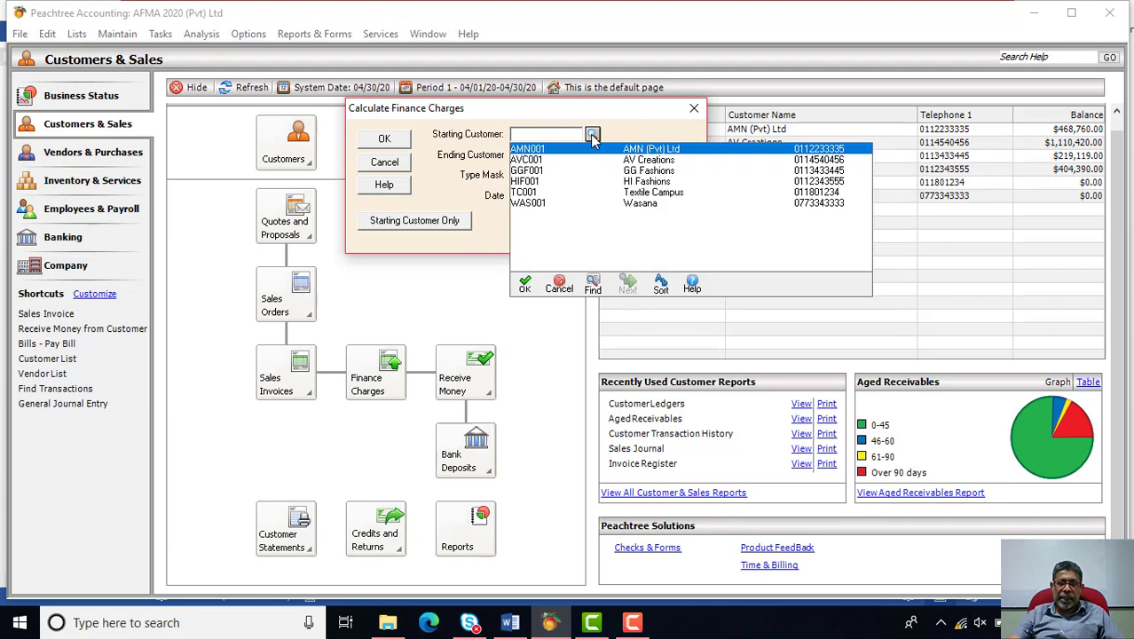
click(570, 146)
click(593, 155)
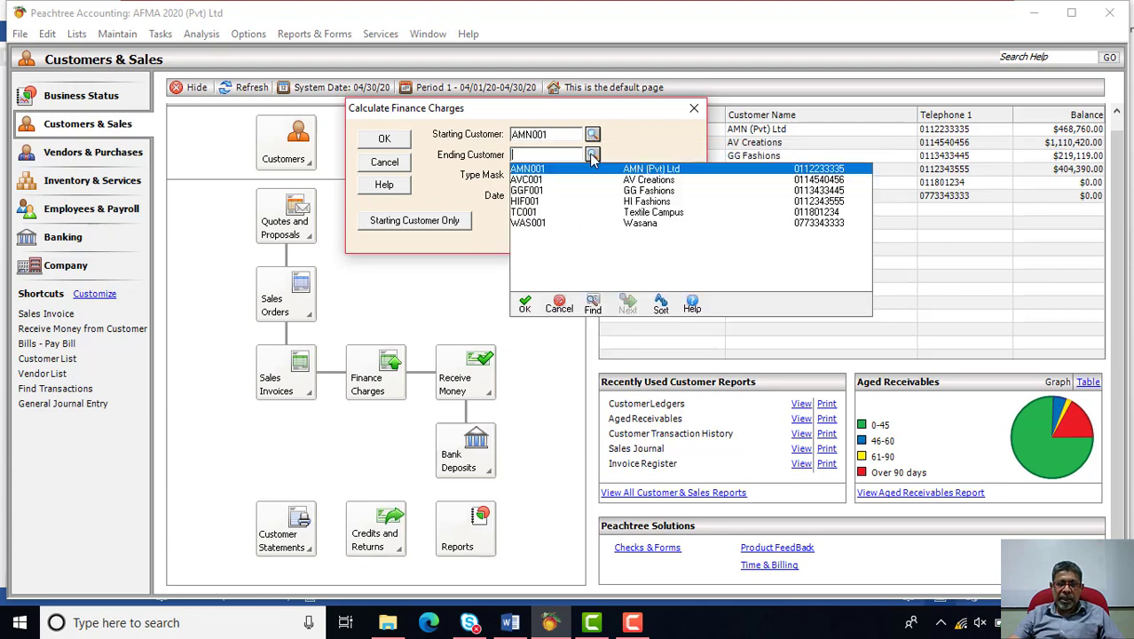
click(549, 219)
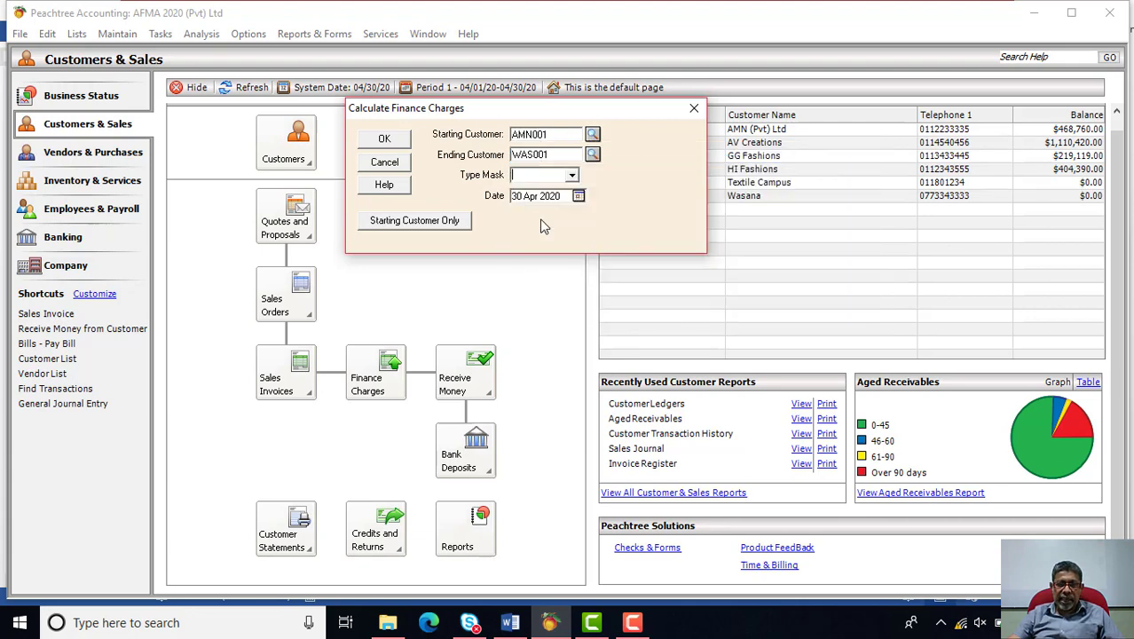
- Clear the starting and ending customers in the finance charge calculation
click(552, 135)
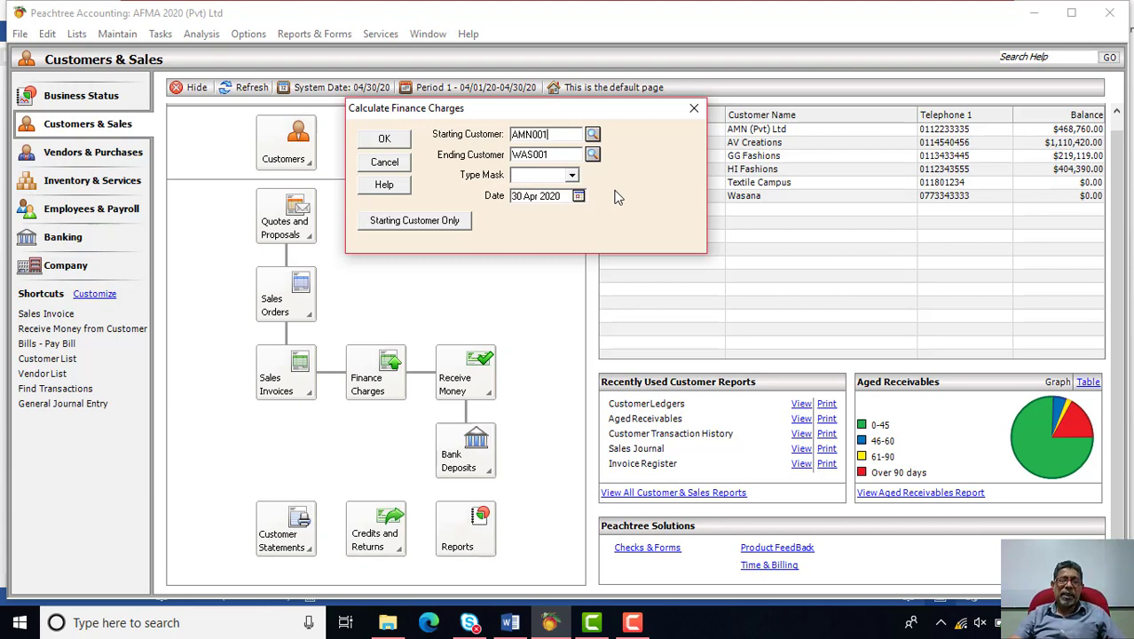
key(BackSpace)
key(BackSpace)
key(BackSpace)
key(BackSpace)
key(BackSpace)
key(BackSpace)
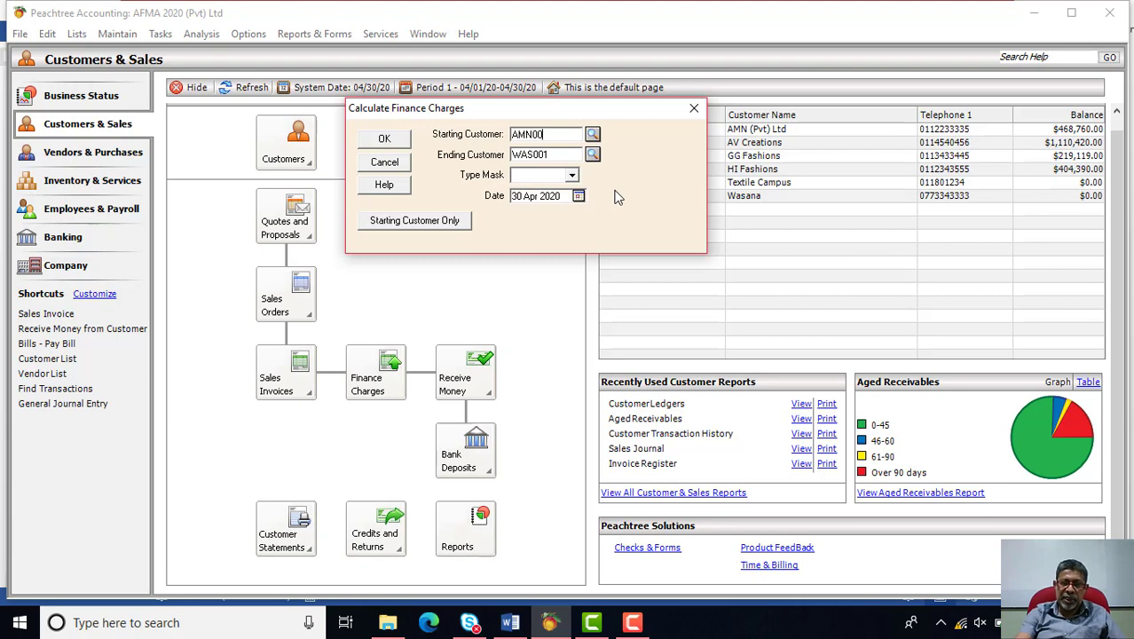
click(557, 158)
key(BackSpace)
key(BackSpace)
key(BackSpace)
key(BackSpace)
key(BackSpace)
key(BackSpace)
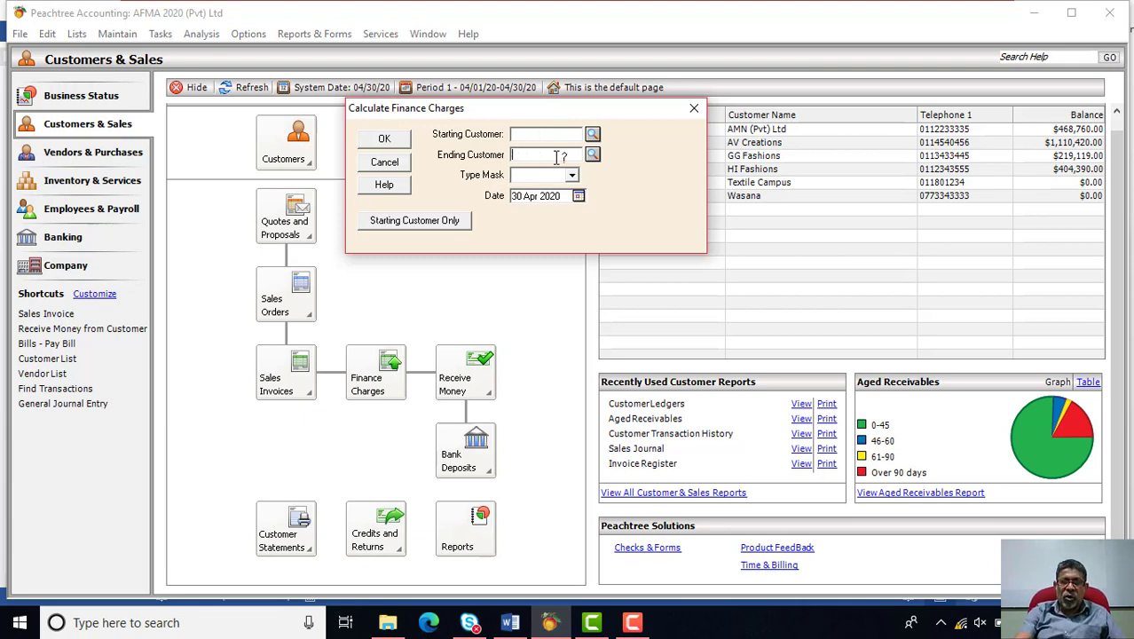
- Choose GG Fashions as the starting customer, and clear that selection again
click(593, 134)
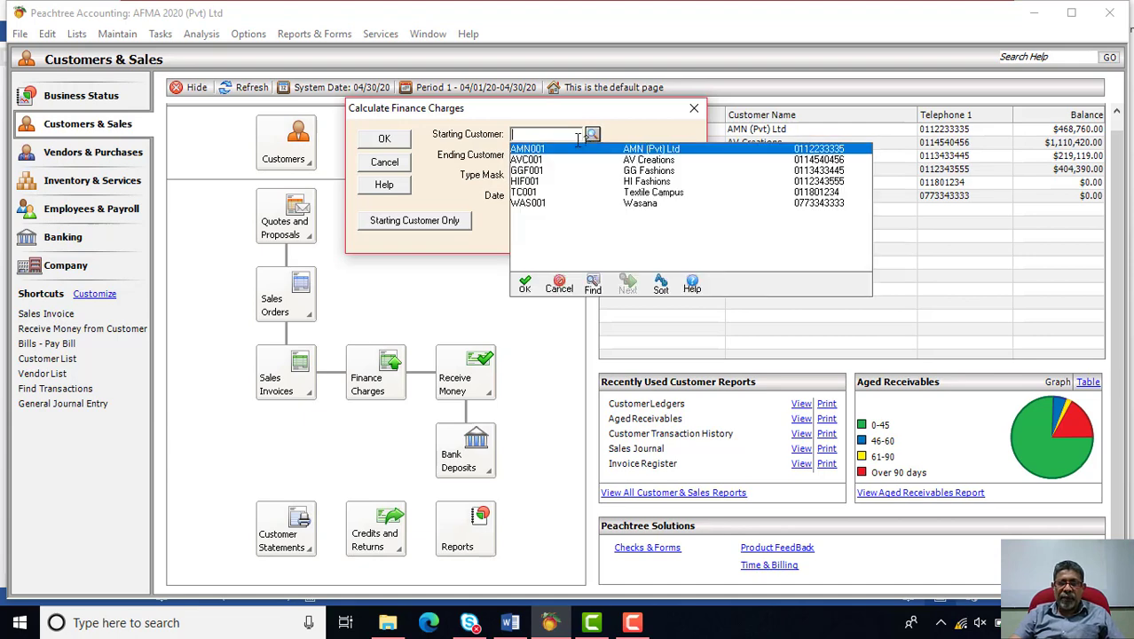
double_click(538, 170)
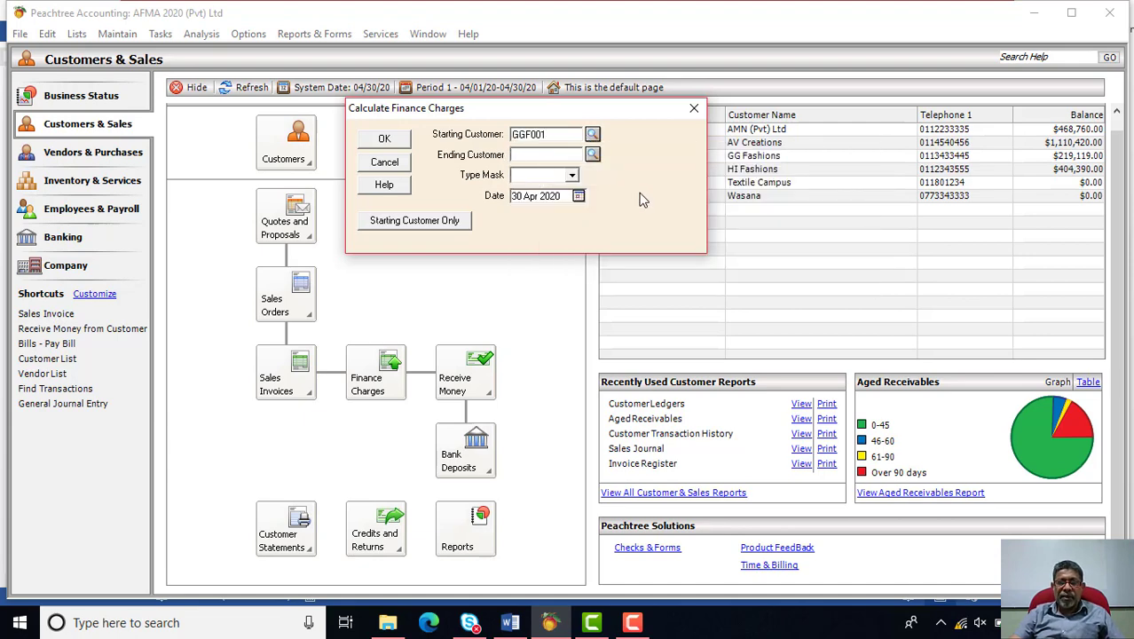
click(563, 134)
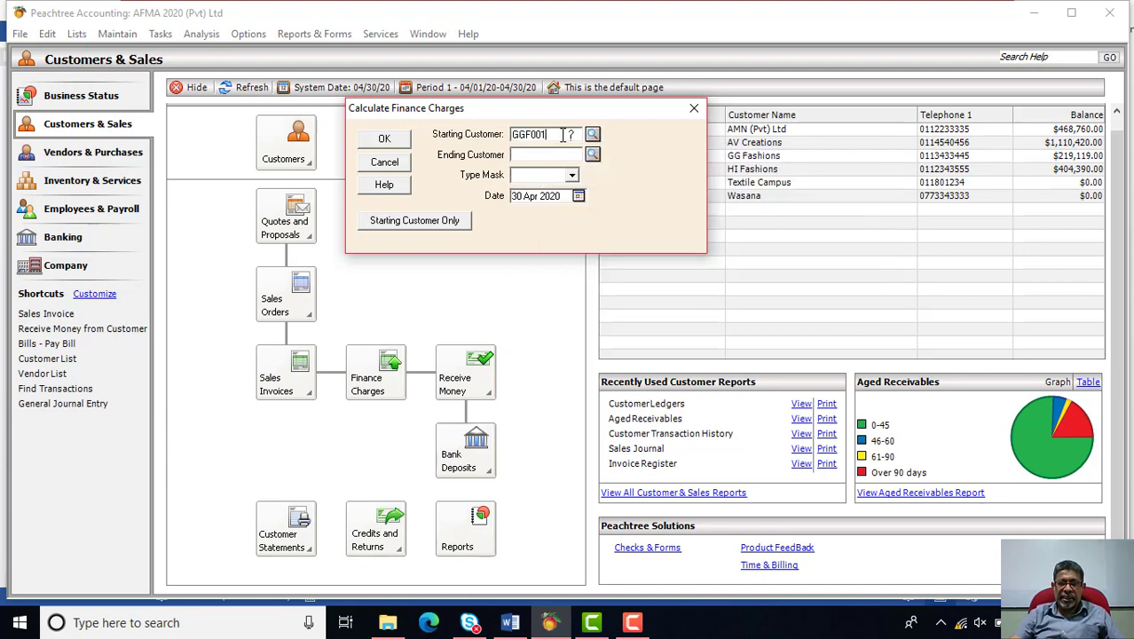
drag(562, 134, 503, 139)
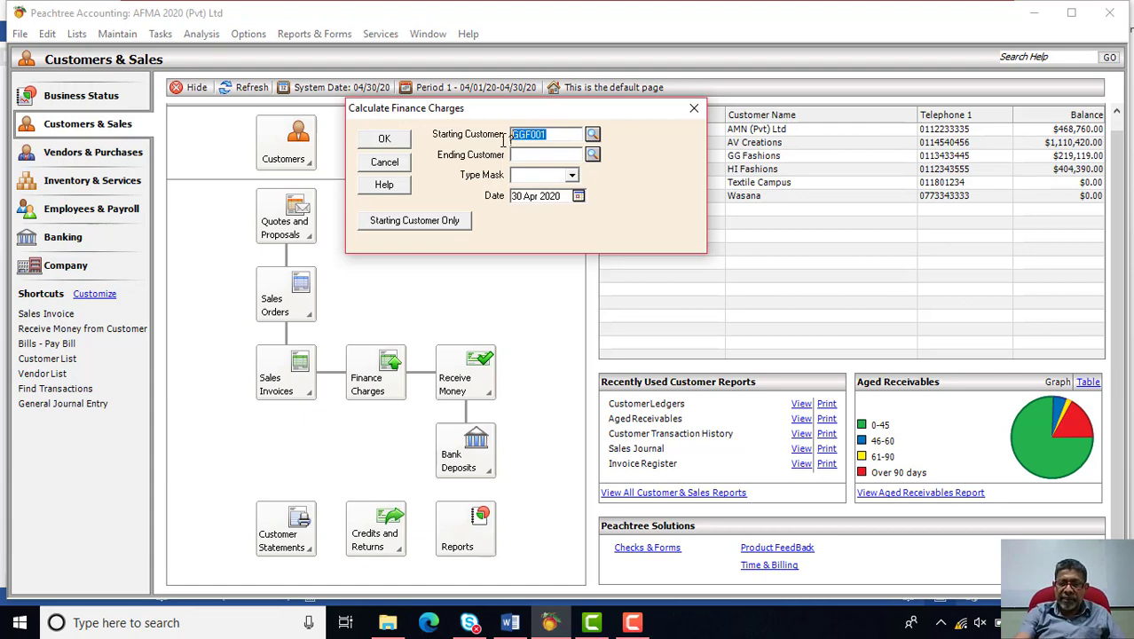
mouse_move(503, 140)
mouse_down()
mouse_move(529, 135)
mouse_move(484, 135)
mouse_up()
key(BackSpace)
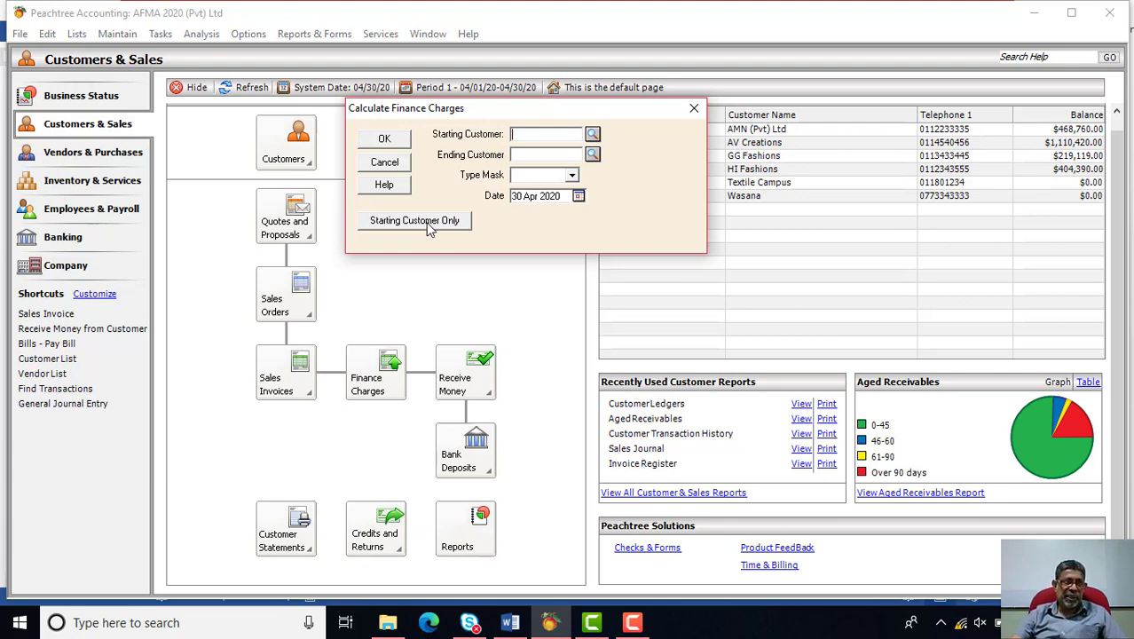
- Limit the finance charge calculation to the Clothing customer type and continue to the Apply Finance Charges options
click(572, 176)
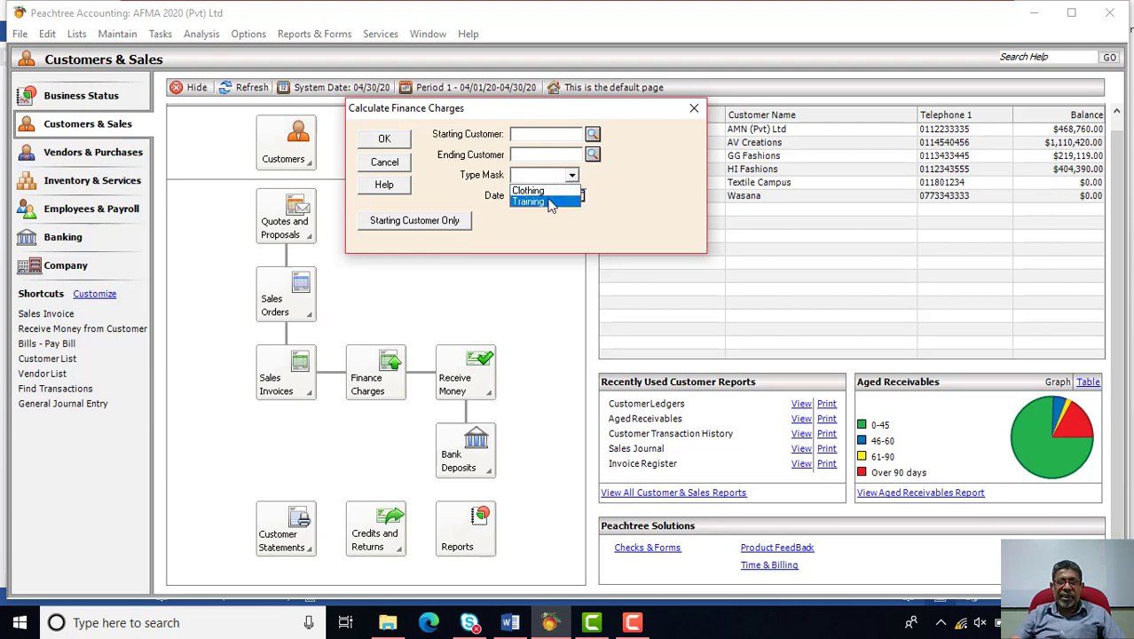
click(548, 191)
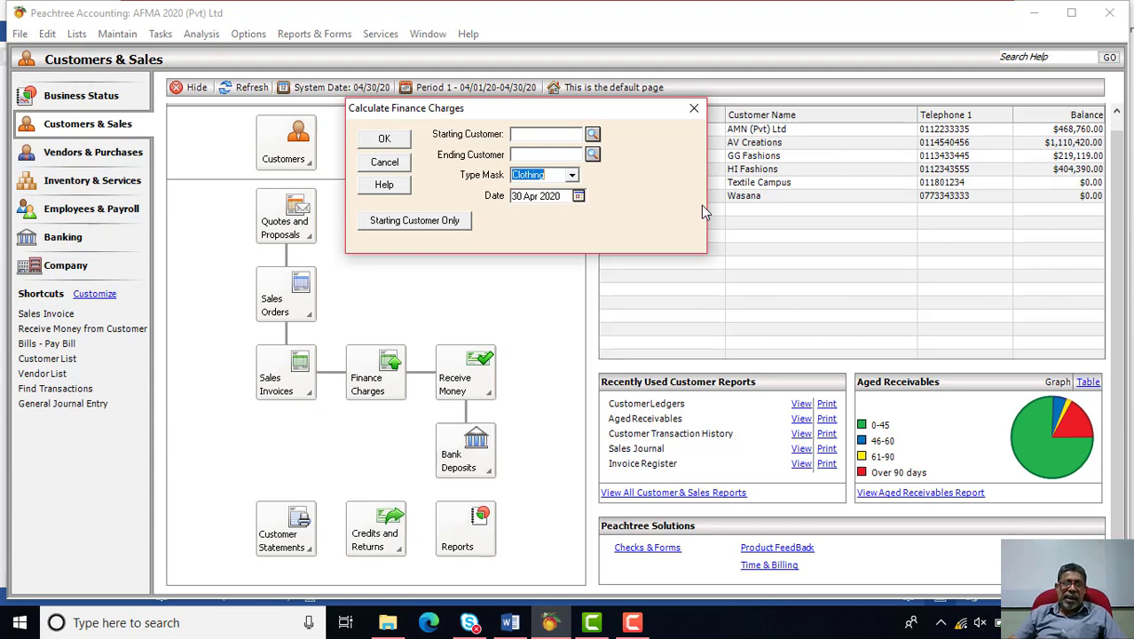
key(Delete)
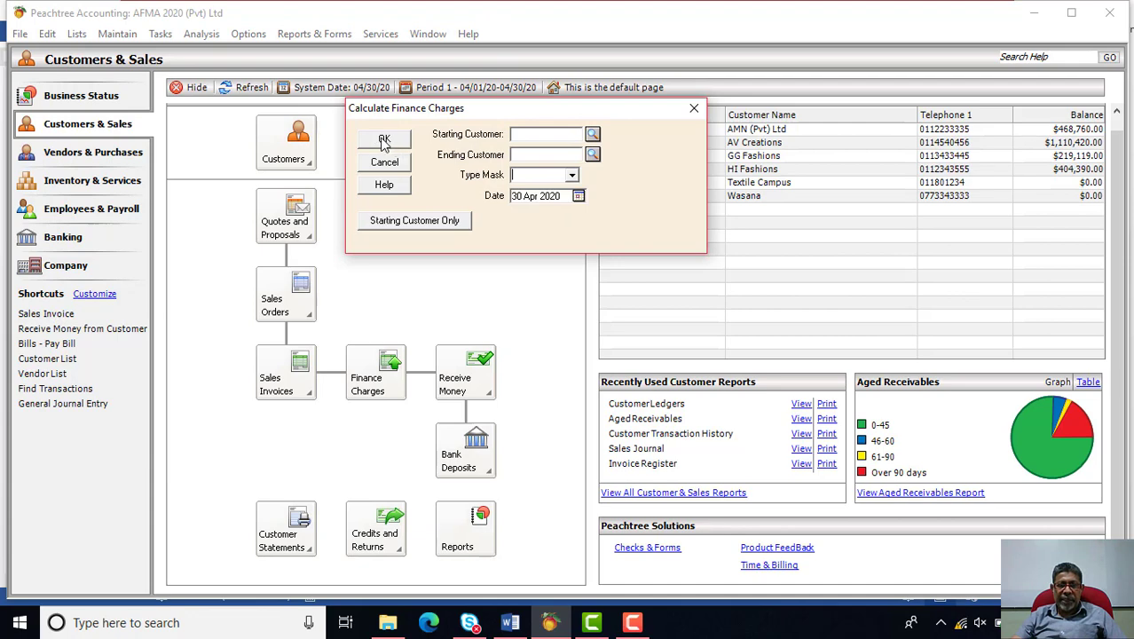
click(573, 175)
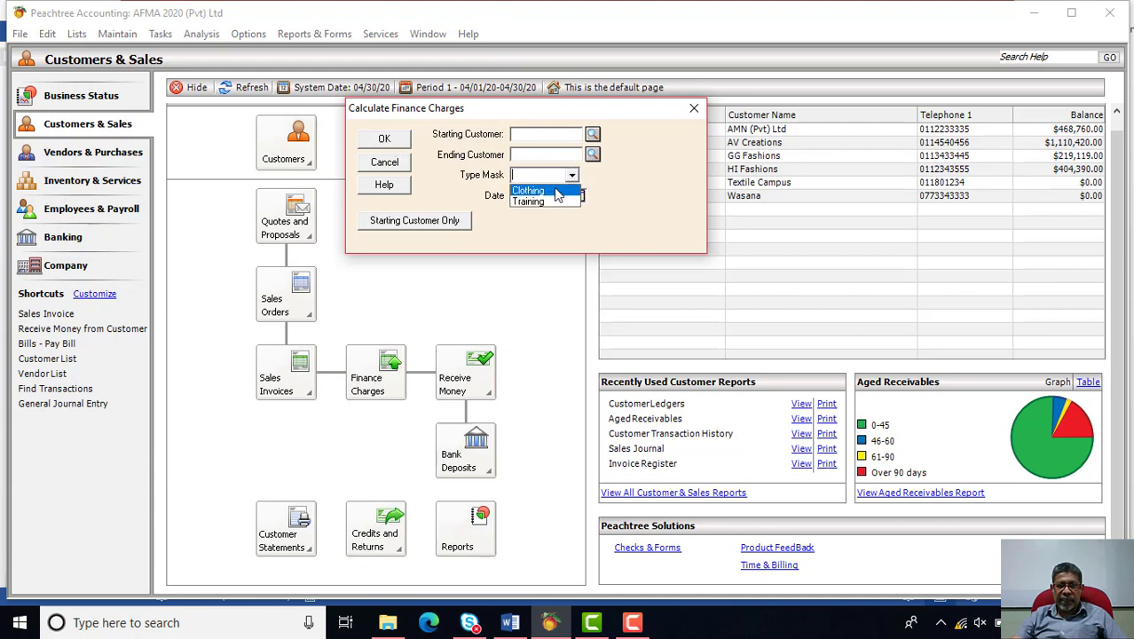
click(558, 192)
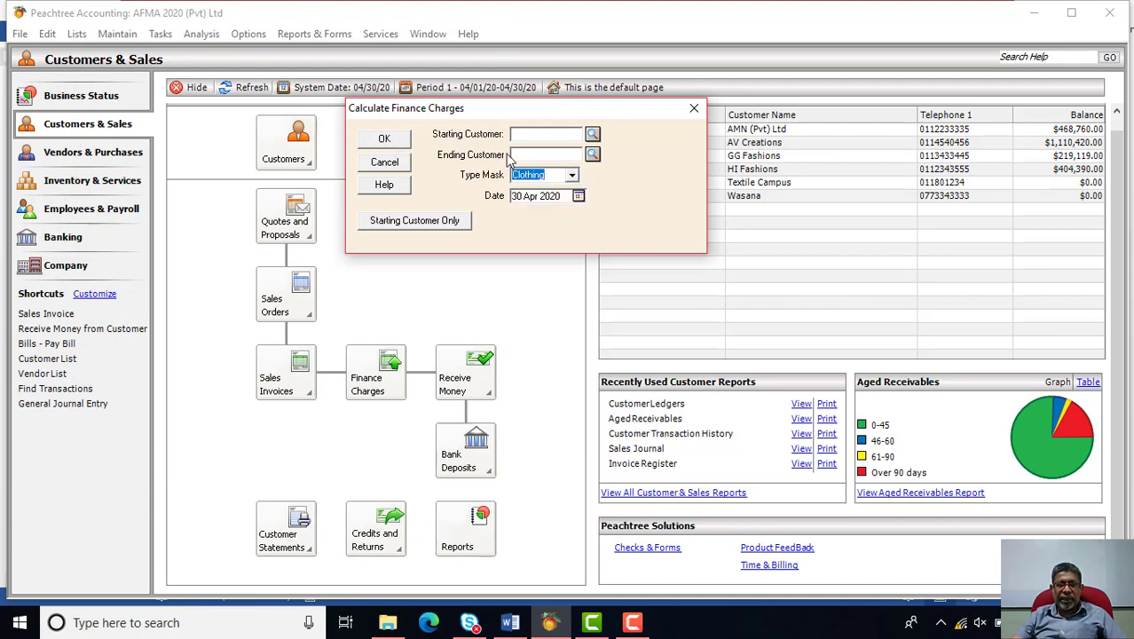
click(392, 143)
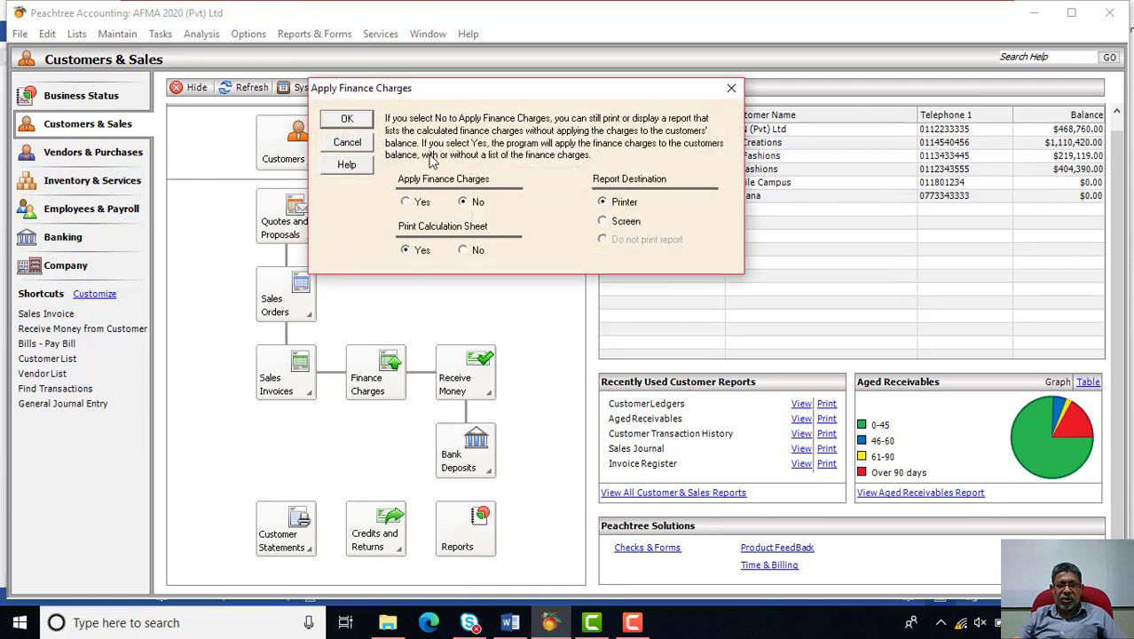
- Try applying finance charges with no calculation sheet and Screen as report destination, then close both finance charge windows without processing
drag(467, 92, 446, 65)
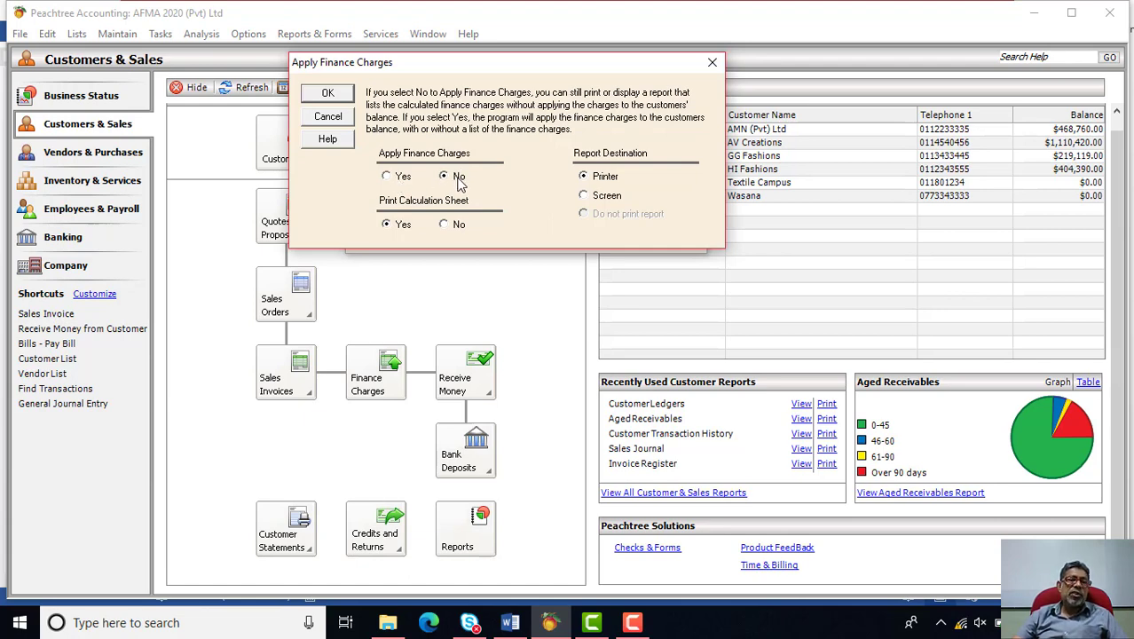
click(387, 178)
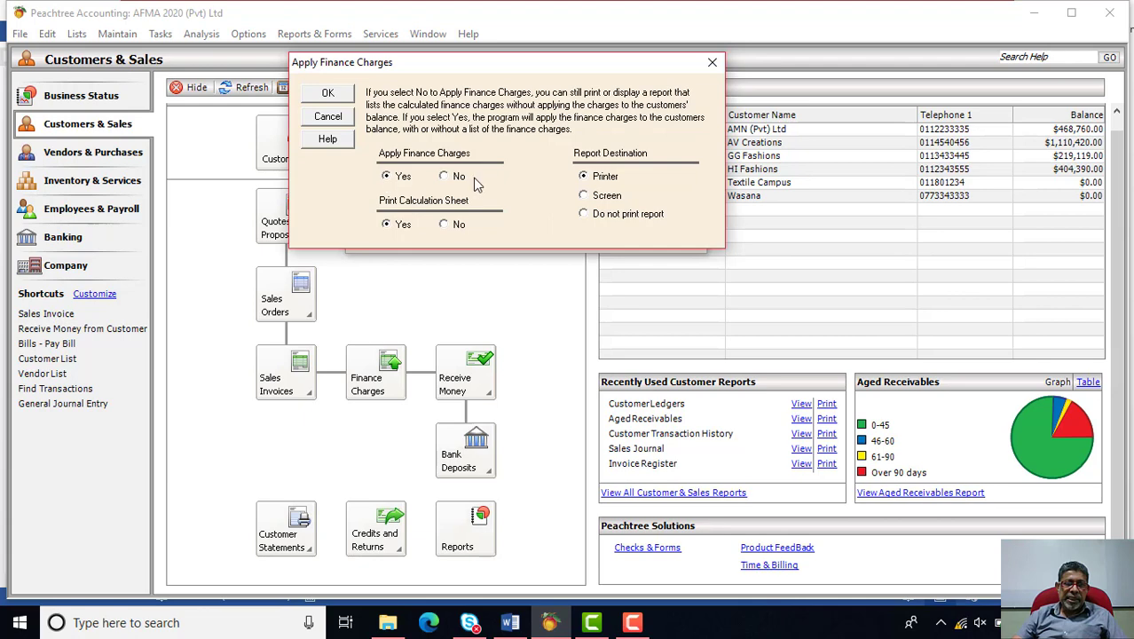
click(388, 224)
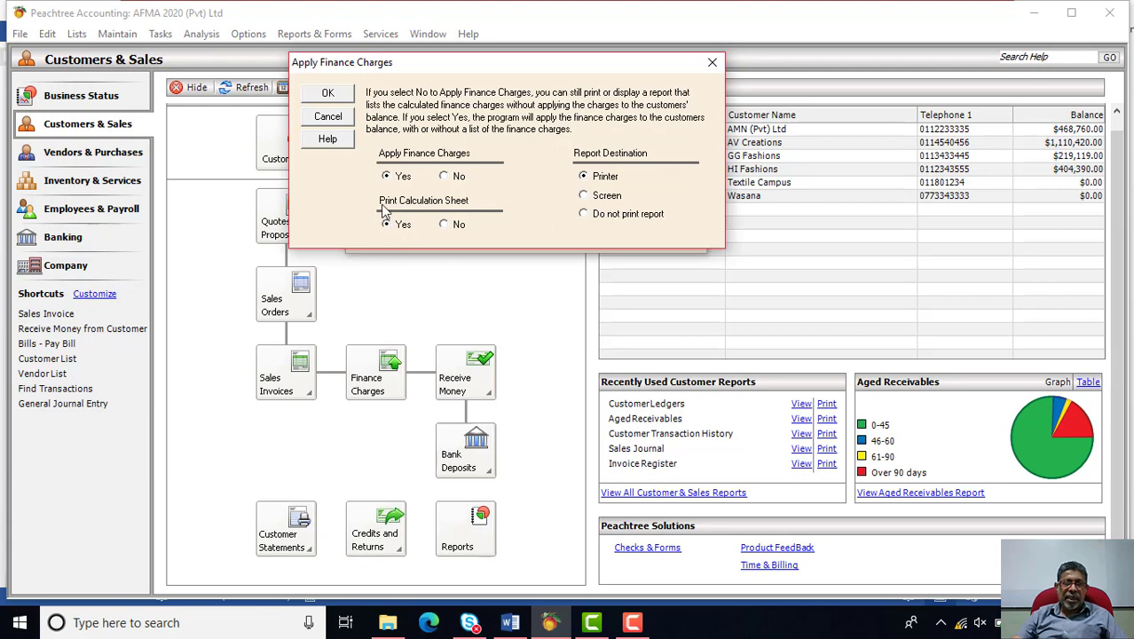
click(445, 225)
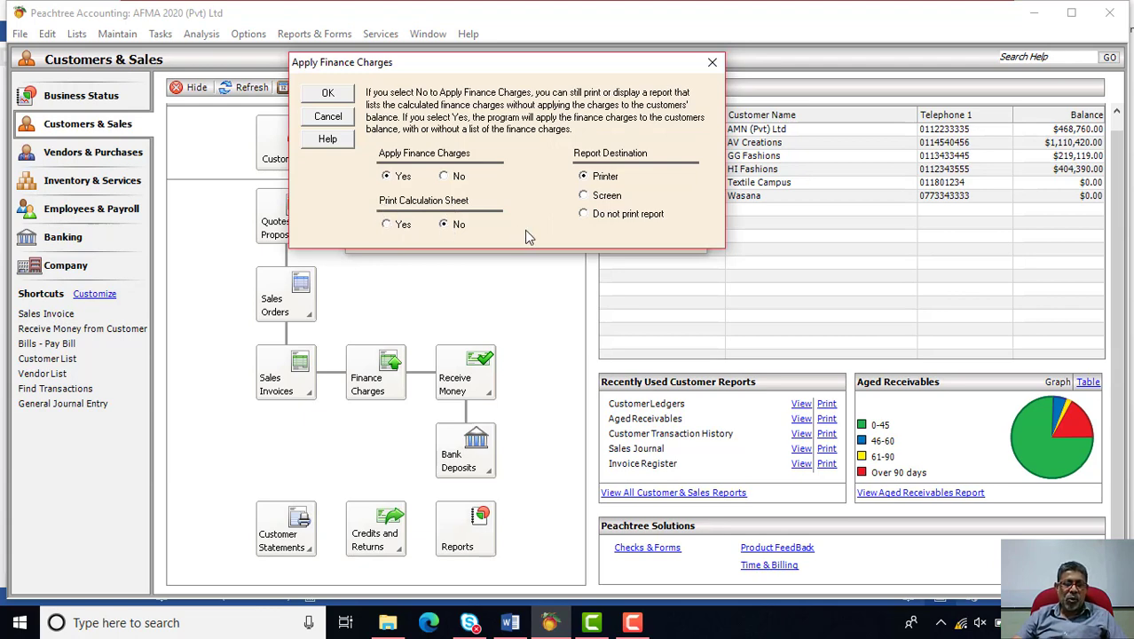
click(588, 199)
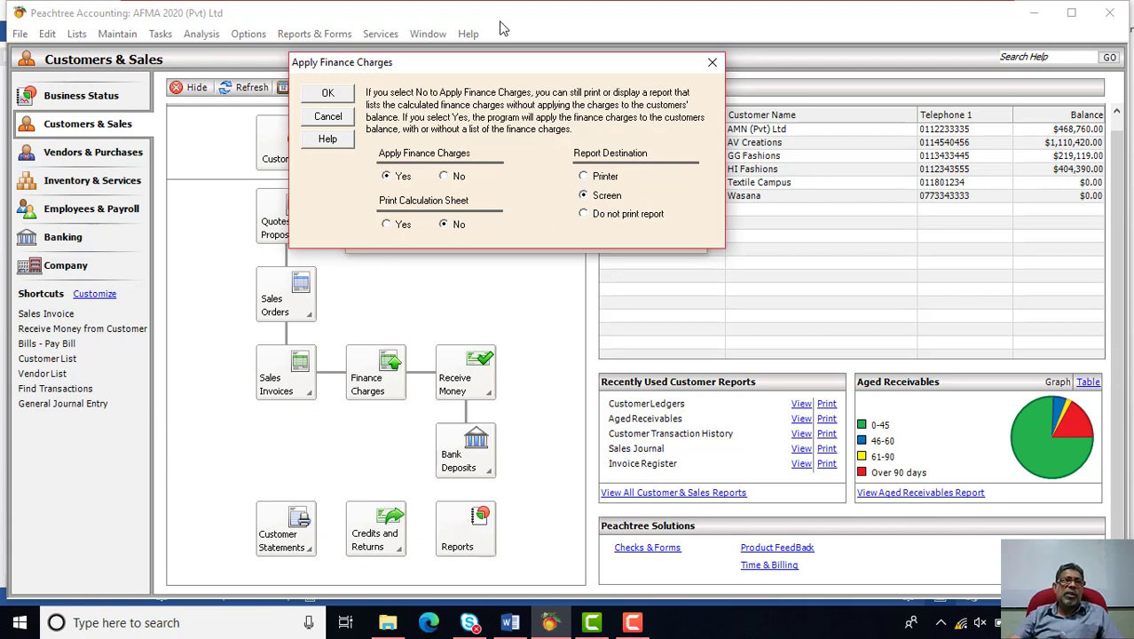
click(712, 64)
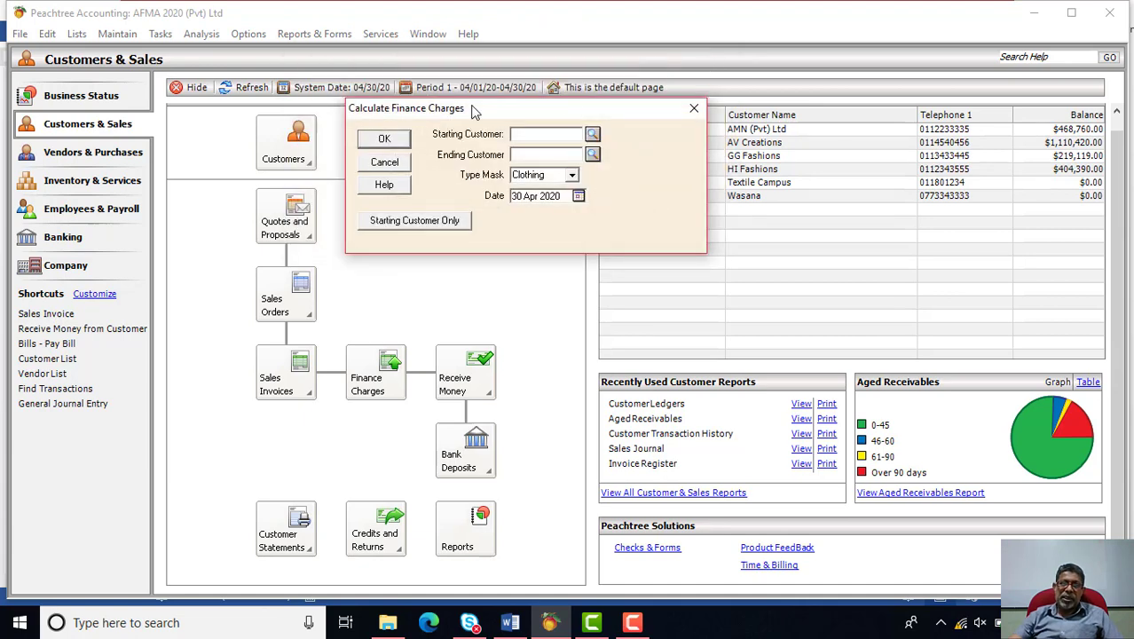
click(694, 109)
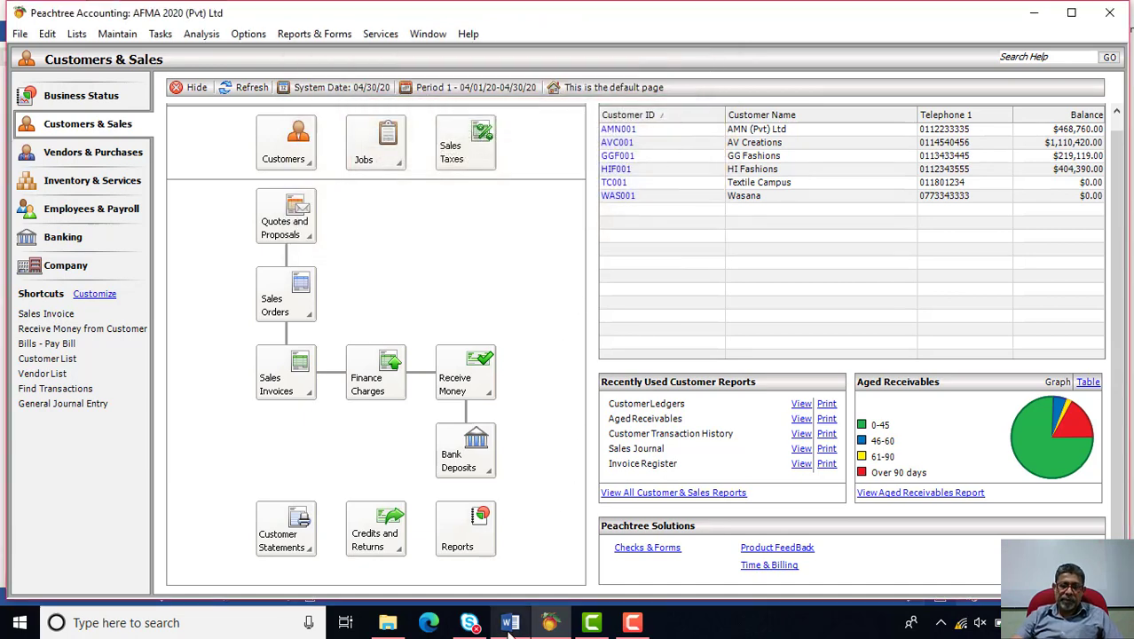
- Switch to the Chapter Ten document in Word and read from section 10.6.1 through to Activity 10.6
click(510, 622)
scroll(501, 397, down, 10)
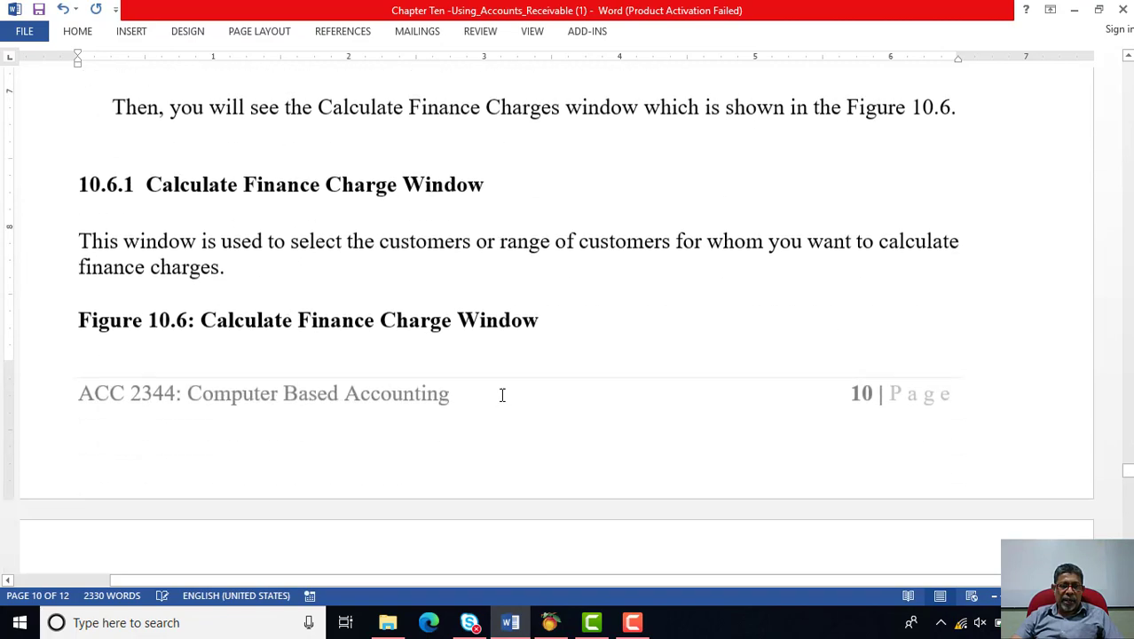
scroll(502, 395, down, 10)
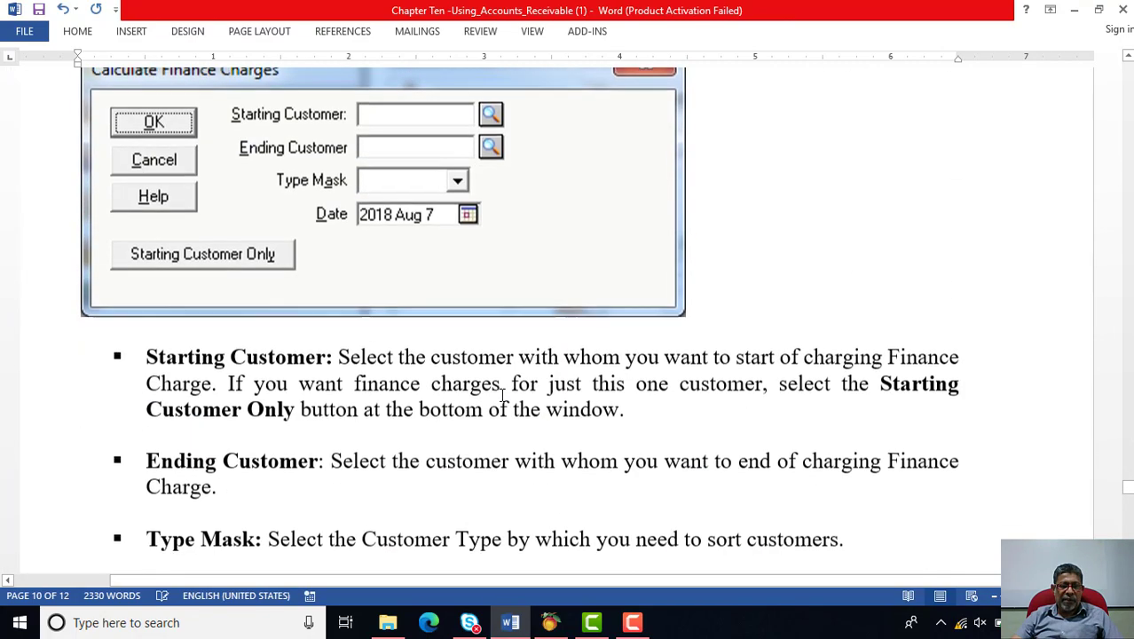
scroll(501, 395, down, 10)
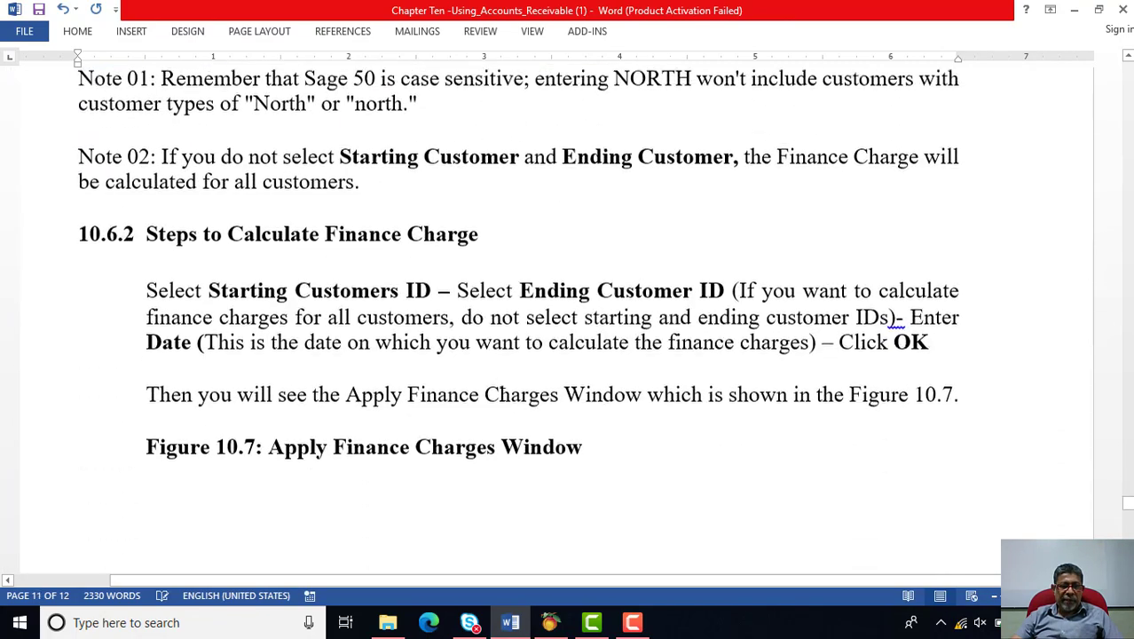
scroll(502, 394, down, 10)
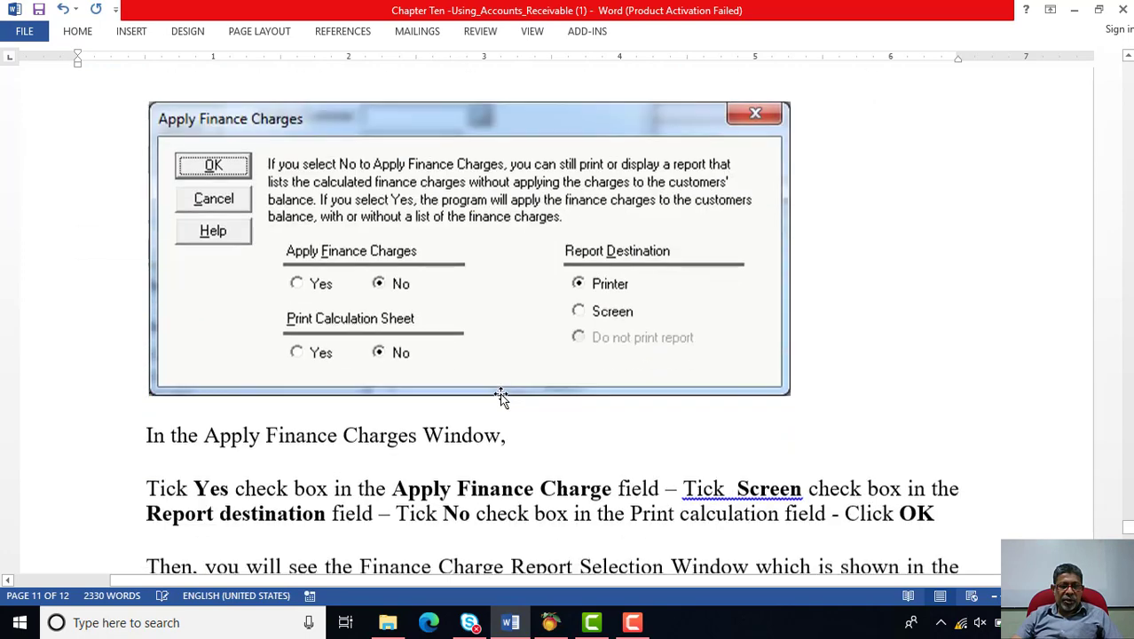
scroll(501, 394, down, 10)
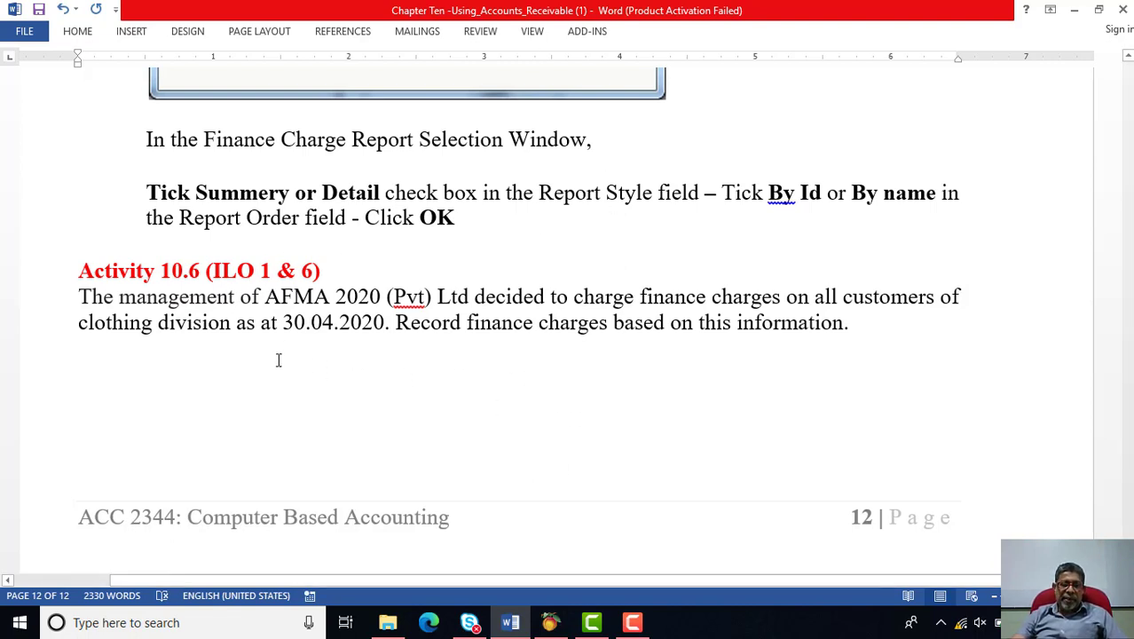
- Switch to Peachtree and check the customer type in every customer record, from AMN (Pvt) Ltd to the last one
click(550, 622)
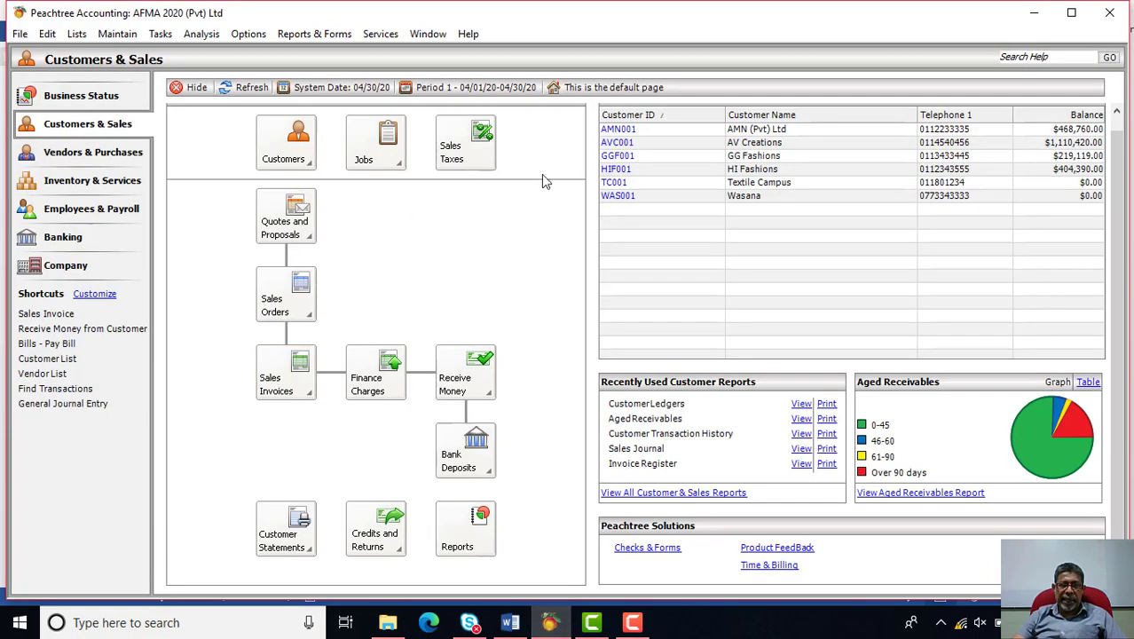
click(645, 137)
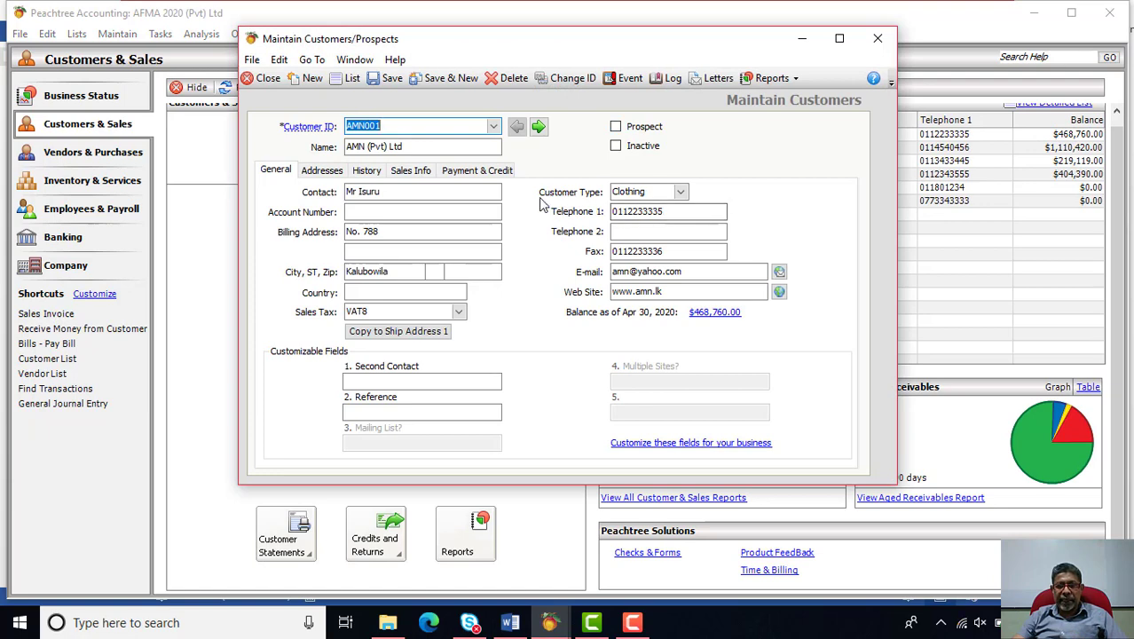
click(653, 192)
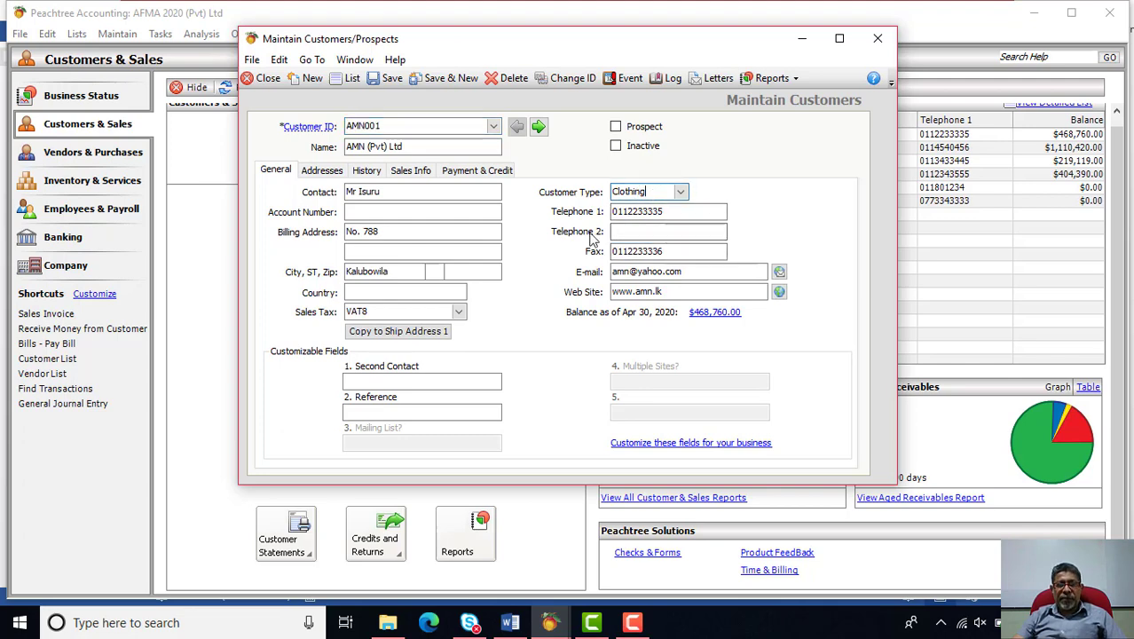
click(539, 128)
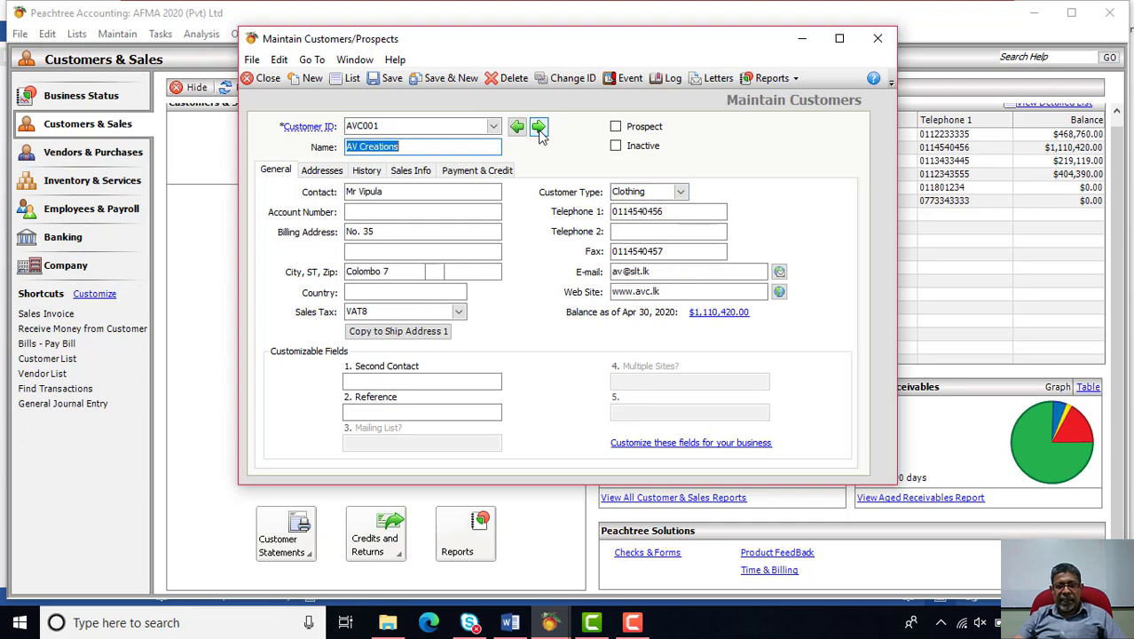
click(538, 127)
click(538, 128)
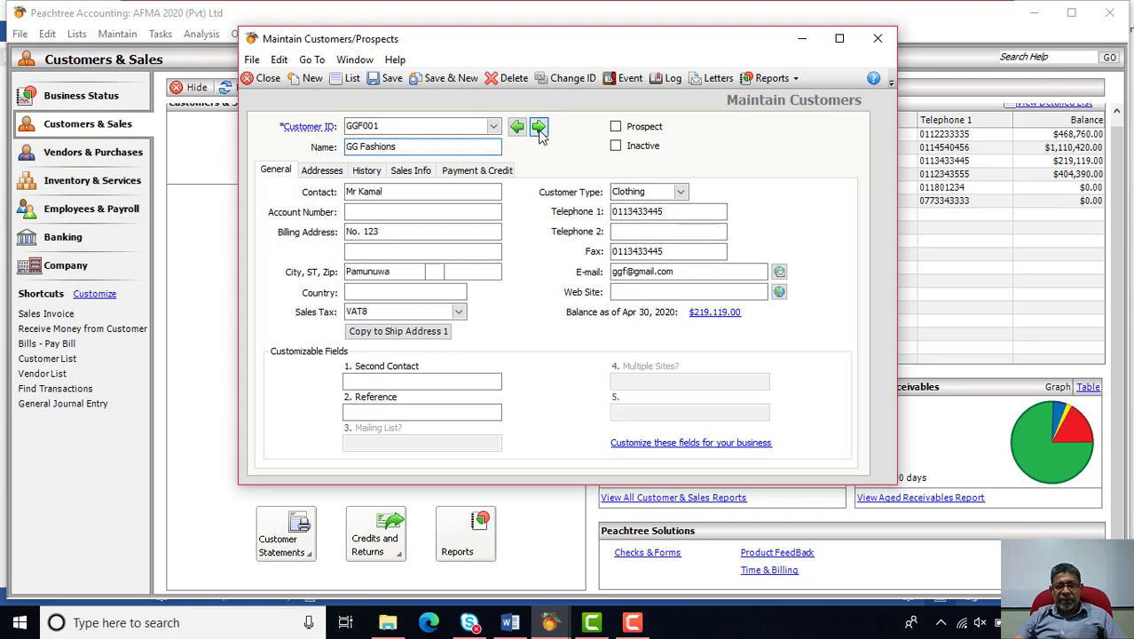
click(538, 128)
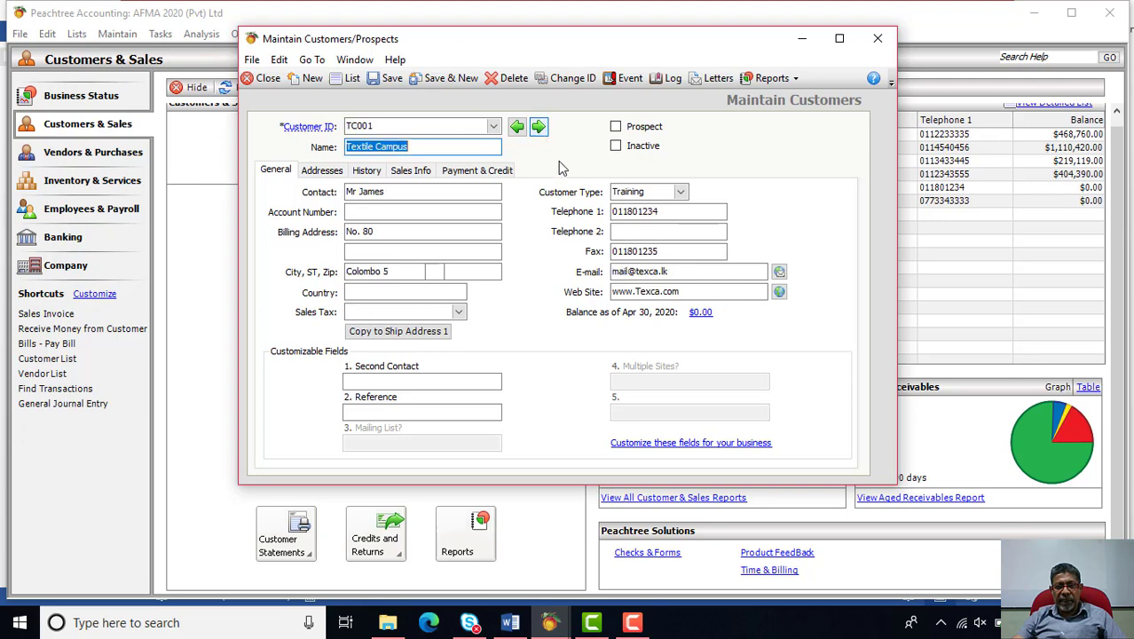
click(543, 130)
click(538, 128)
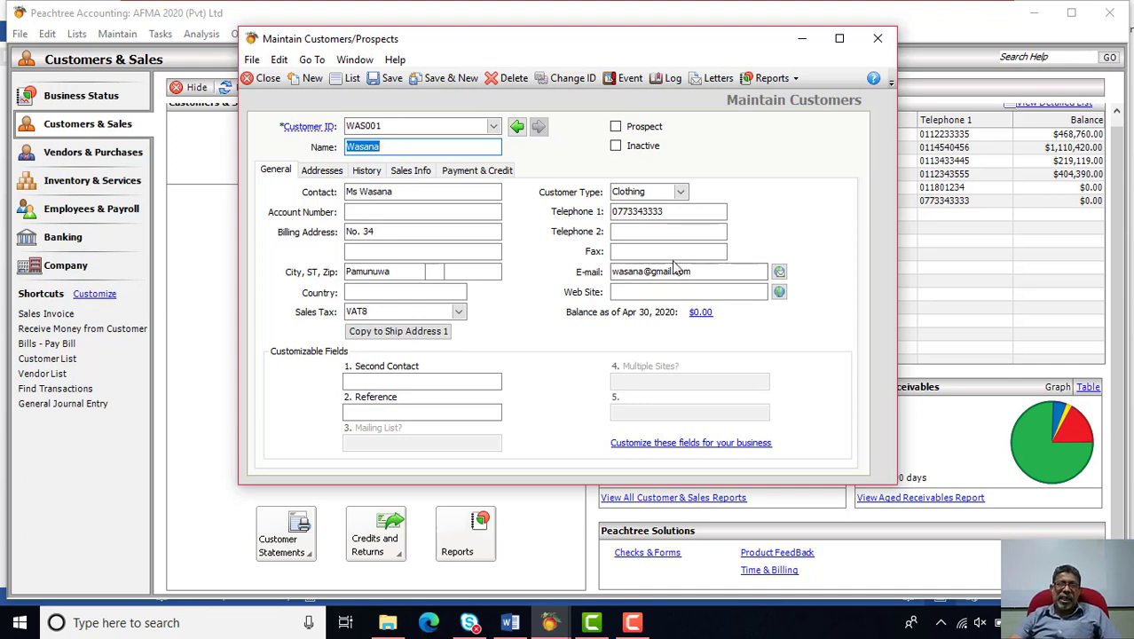
click(879, 39)
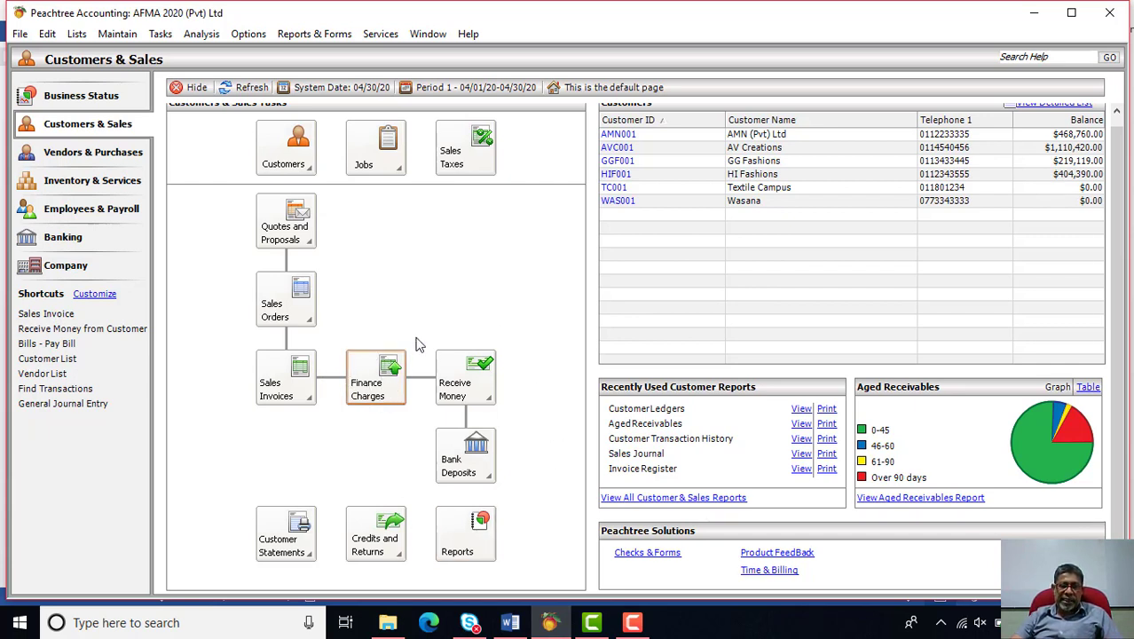
- Check the system date and the current accounting period, keeping both settings
click(344, 91)
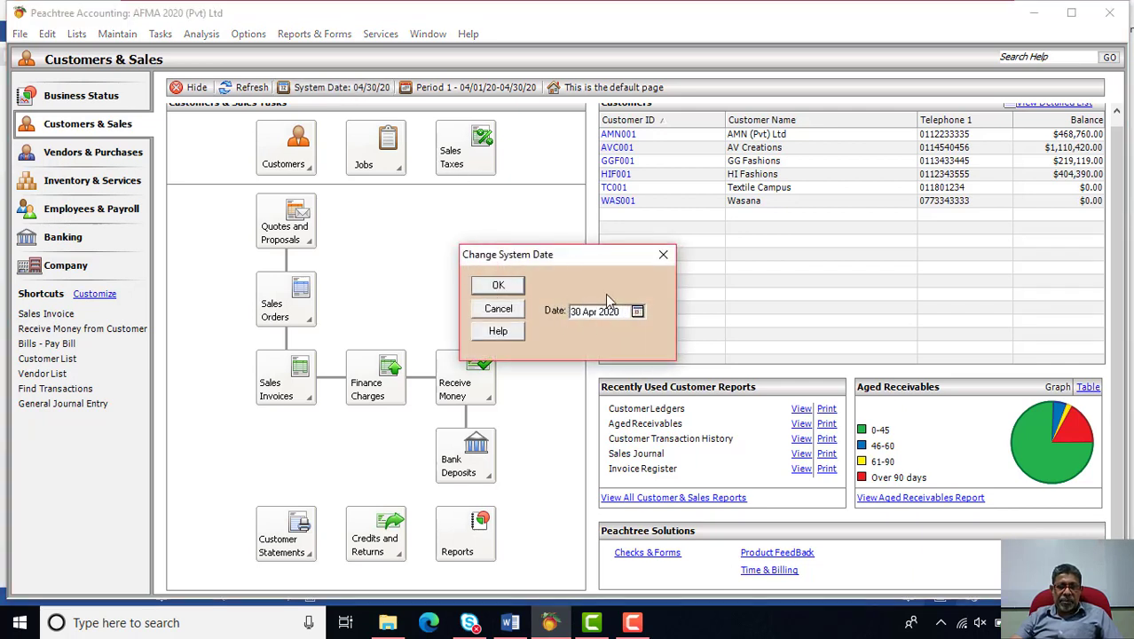
click(663, 255)
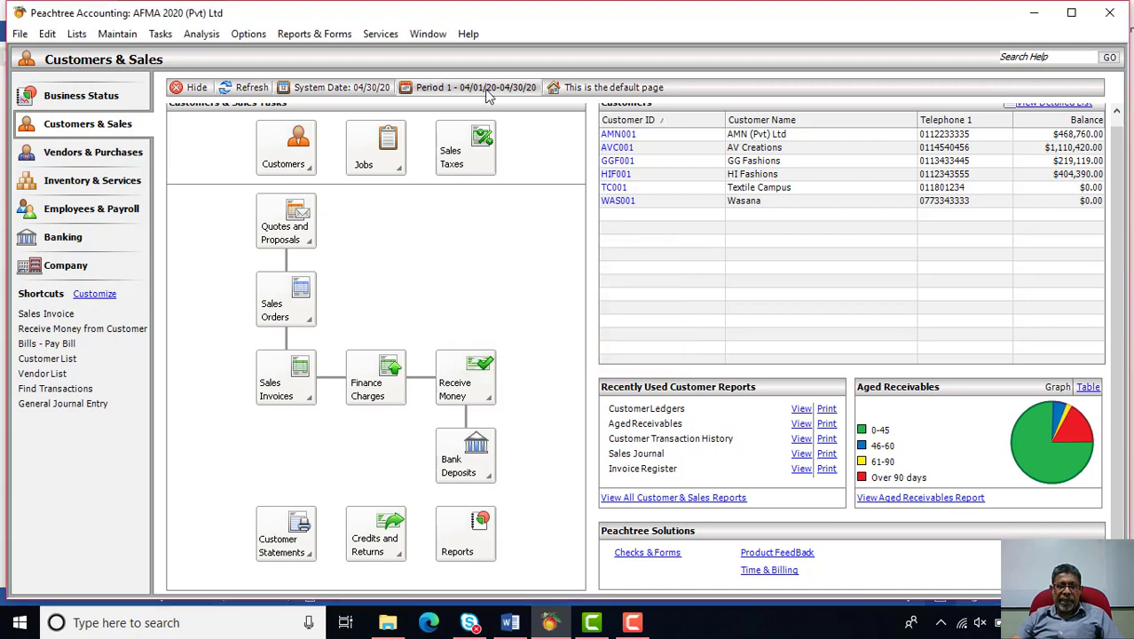
click(483, 92)
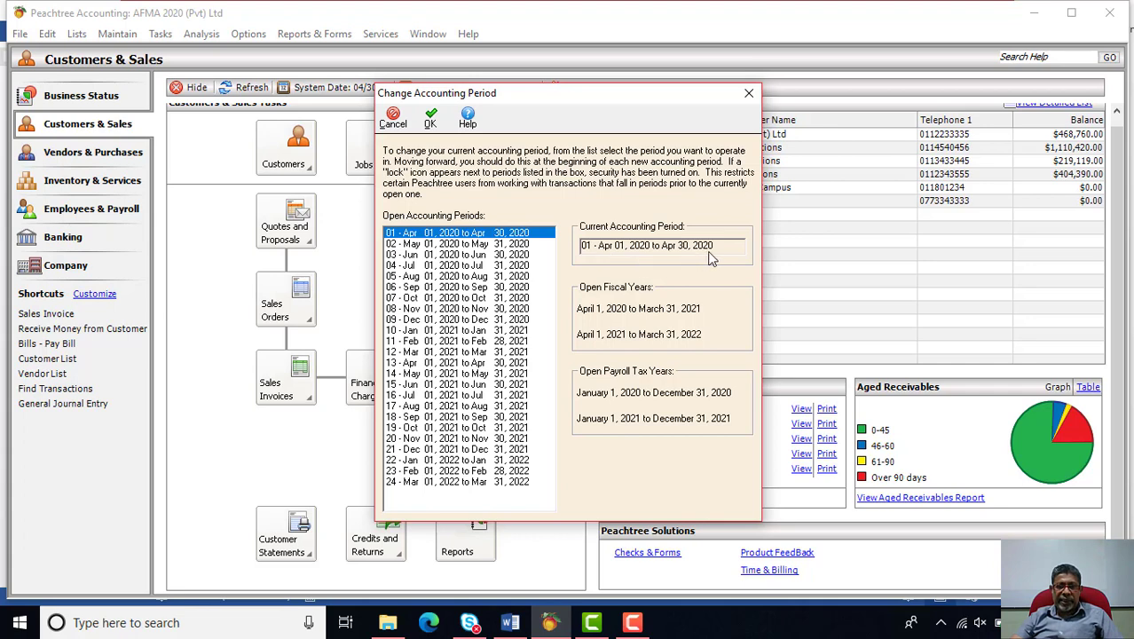
click(428, 117)
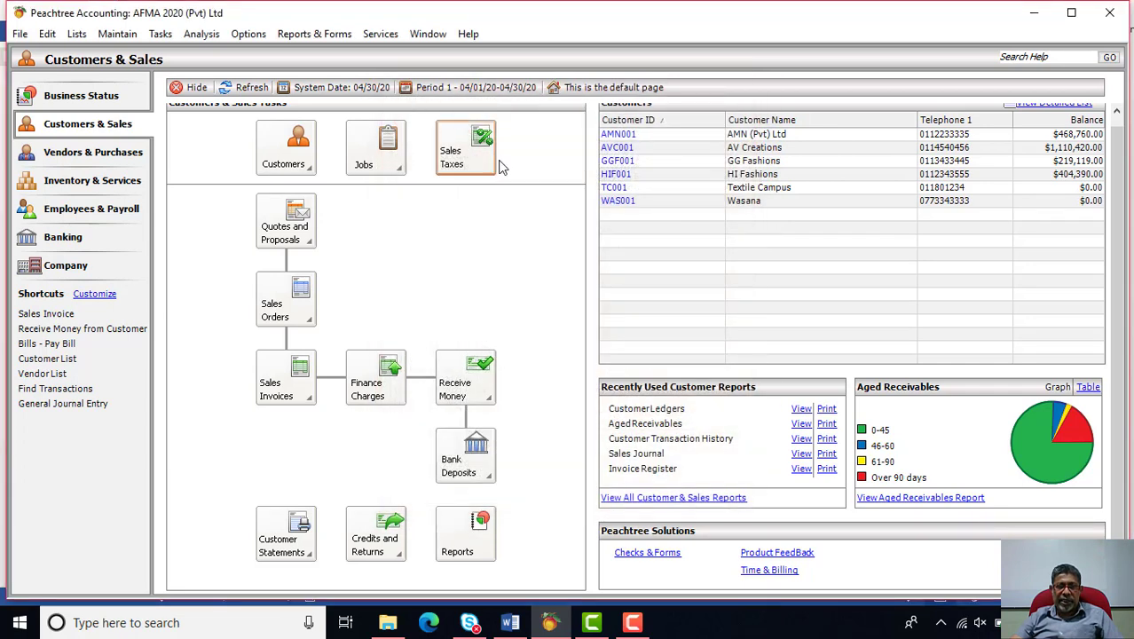
- Start a finance charge calculation for all customers of the Clothing type and continue to the apply options
click(386, 398)
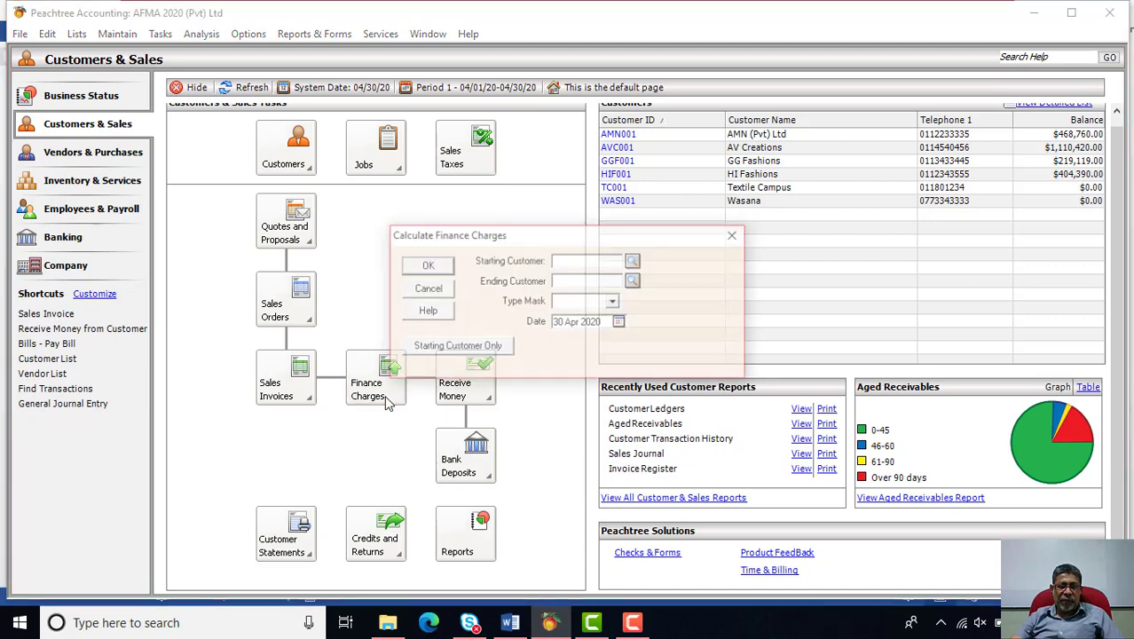
click(614, 302)
click(577, 314)
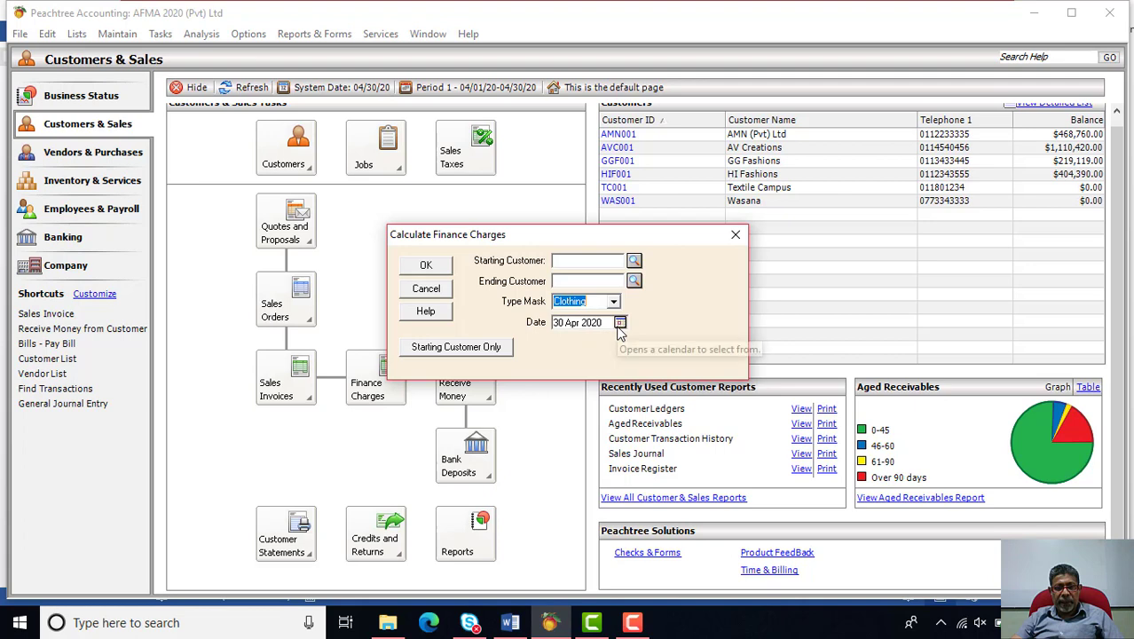
click(426, 268)
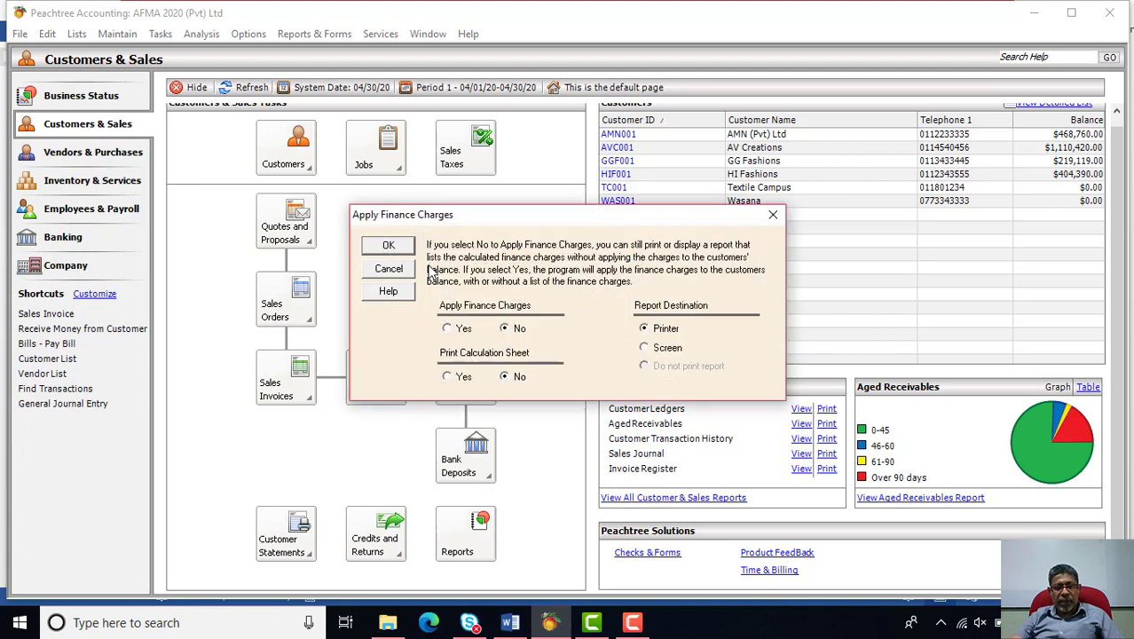
- Apply the finance charges without printing a calculation sheet, with the report sent to the screen
click(447, 329)
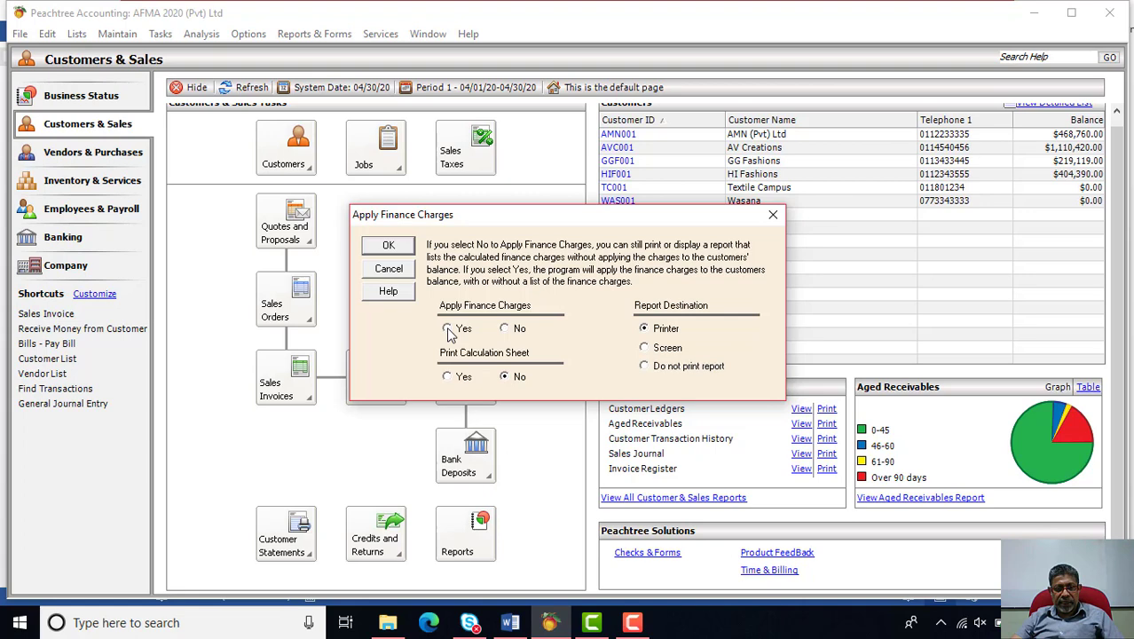
click(505, 377)
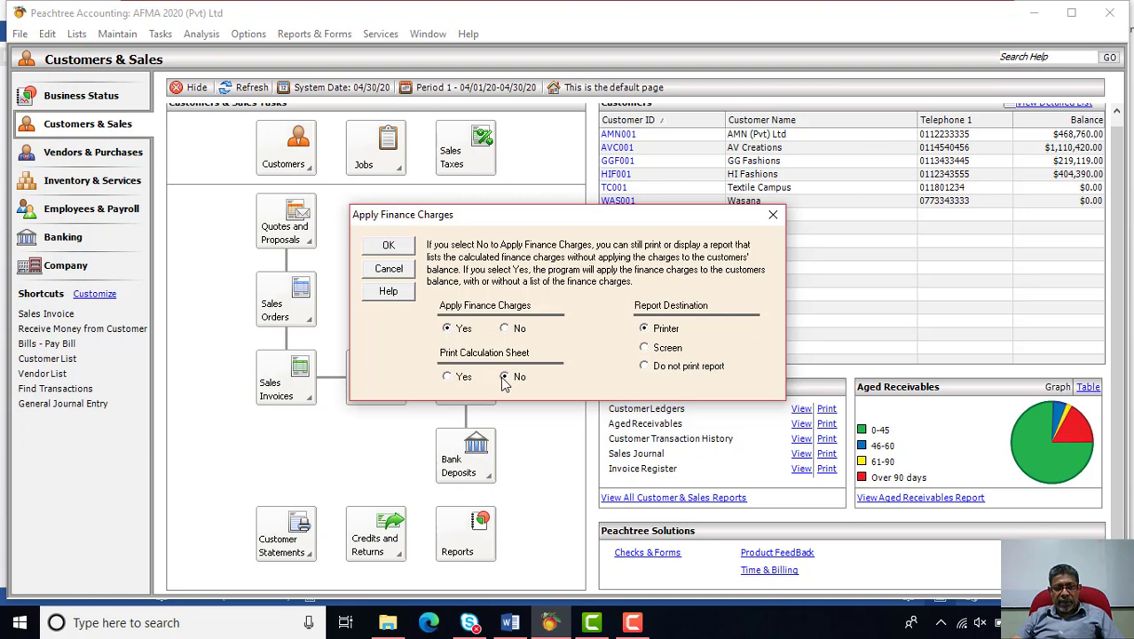
click(645, 348)
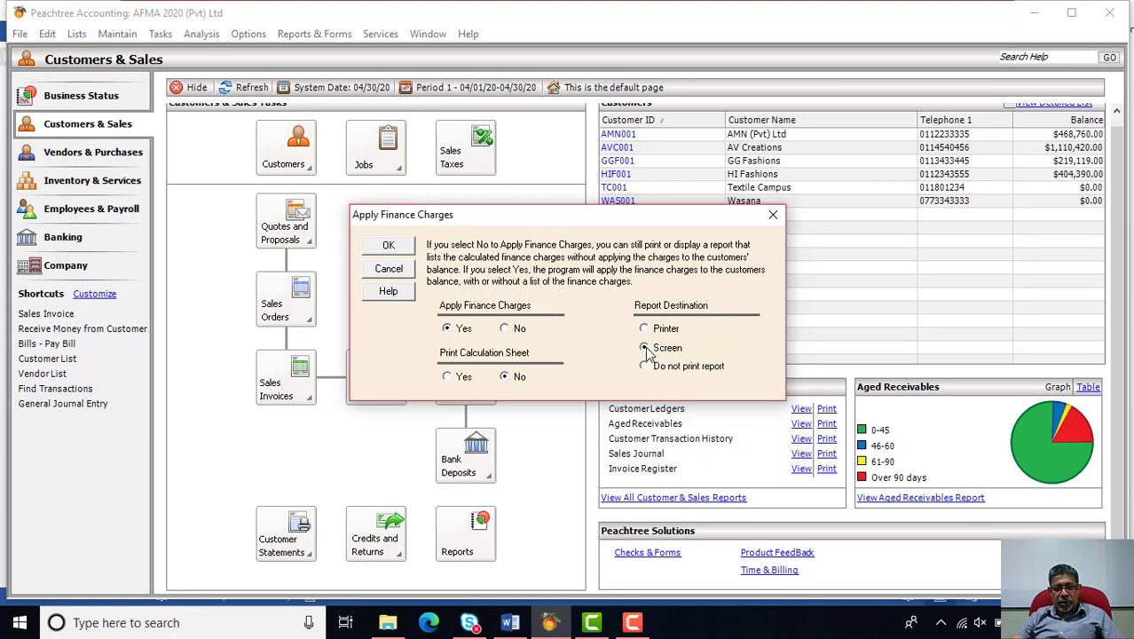
click(389, 246)
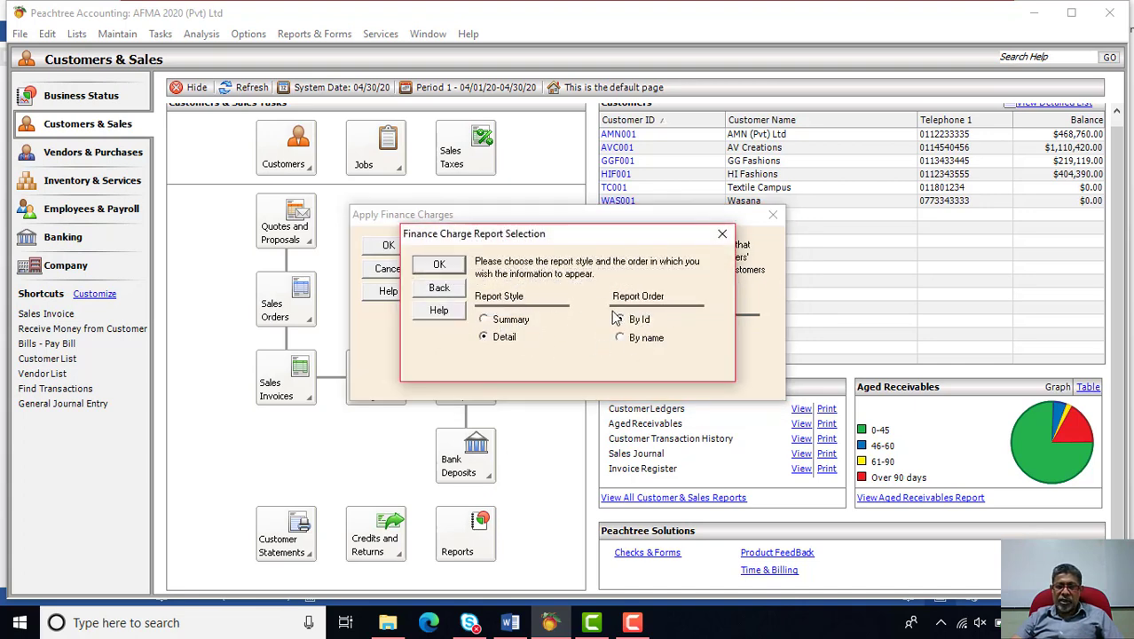
- Display the finance charge report in Detail style ordered by ID, review the charges per customer, and close it
click(484, 320)
click(482, 335)
click(484, 320)
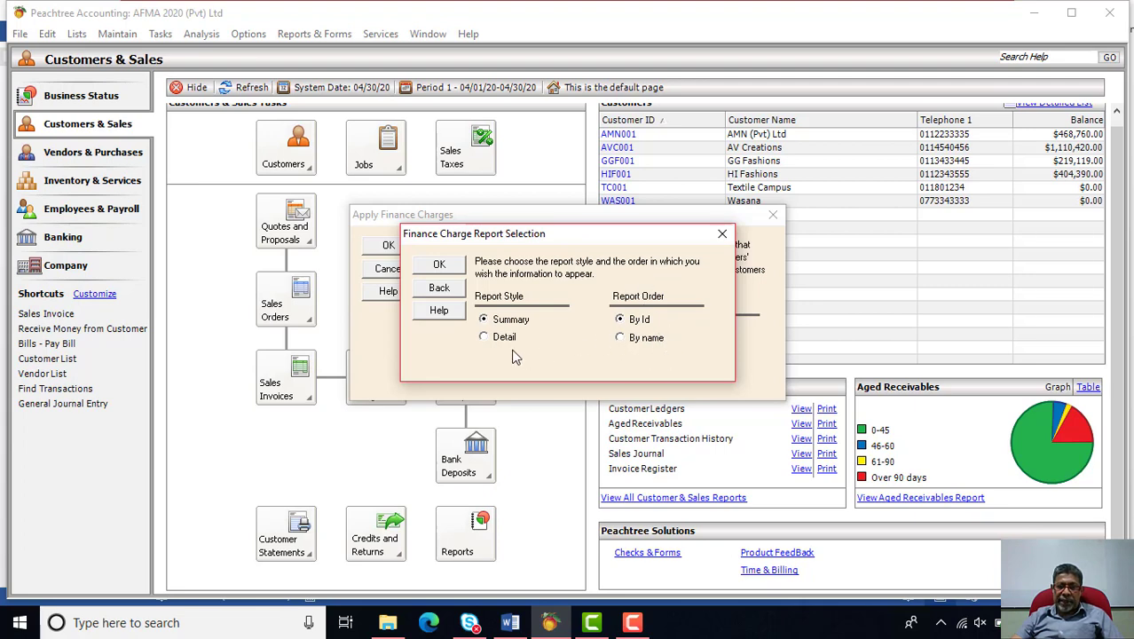
click(484, 336)
click(439, 266)
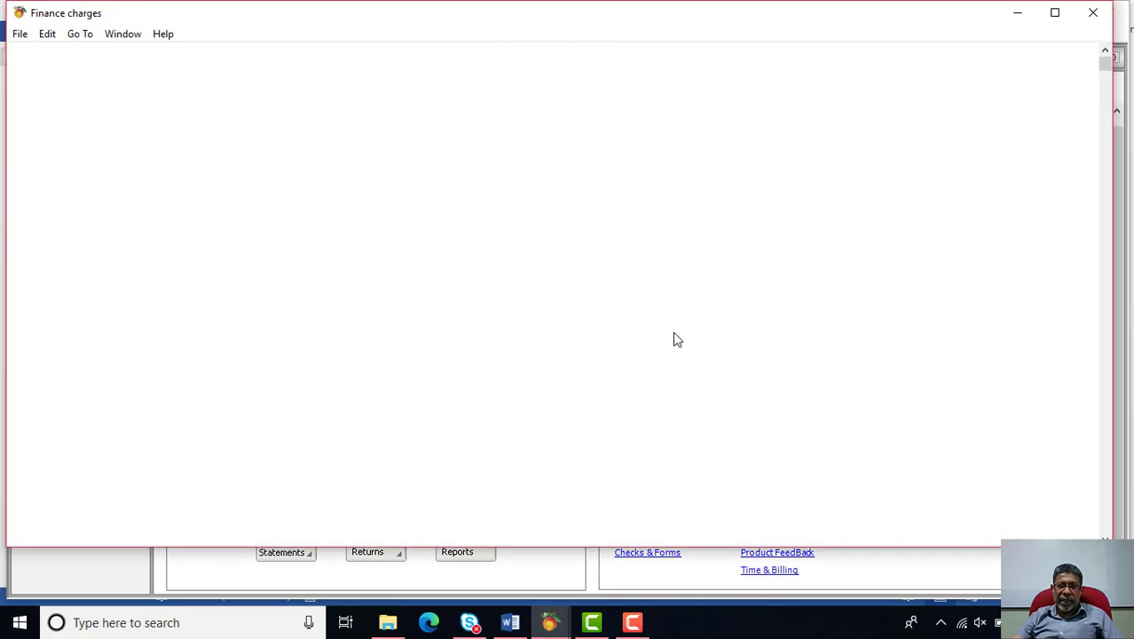
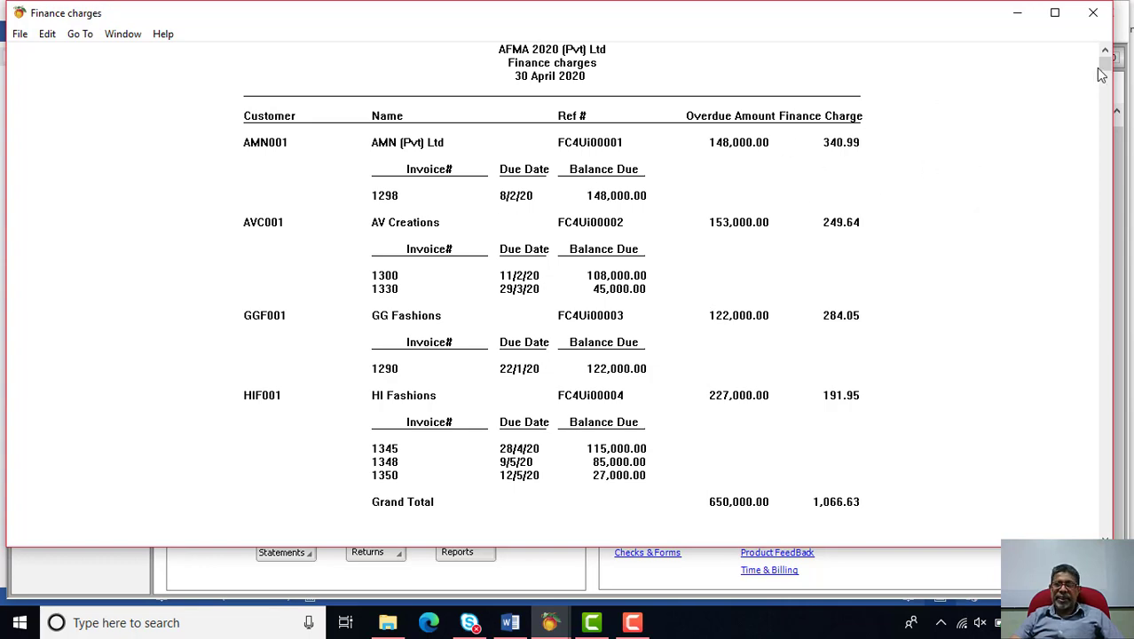
click(1094, 14)
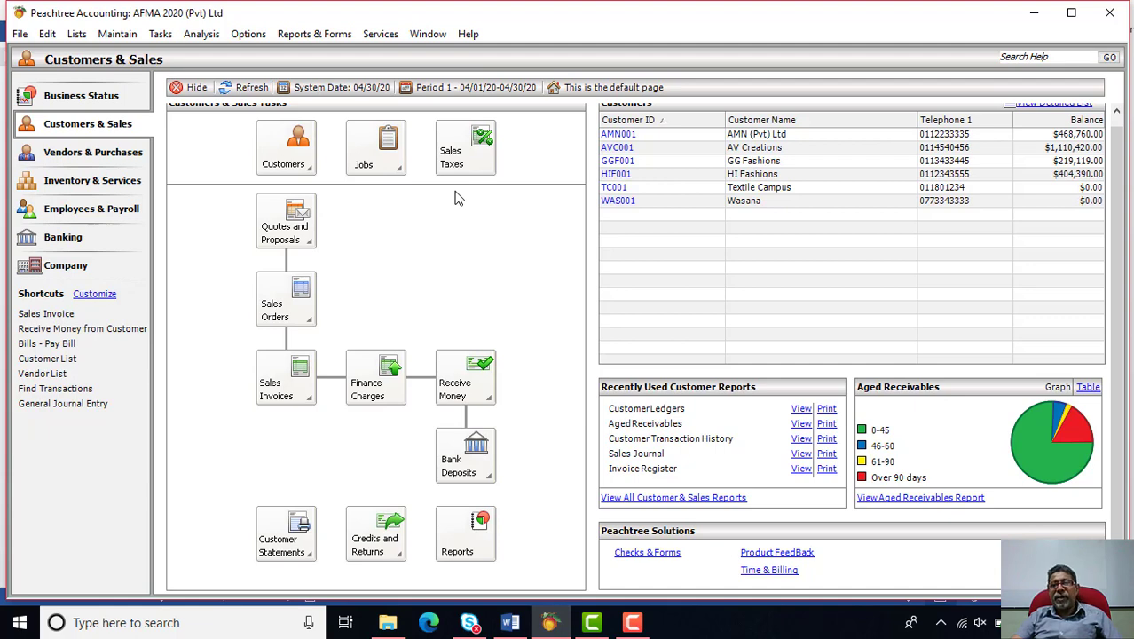
- Display the Transaction Detail Report from the General Ledger reports
click(316, 37)
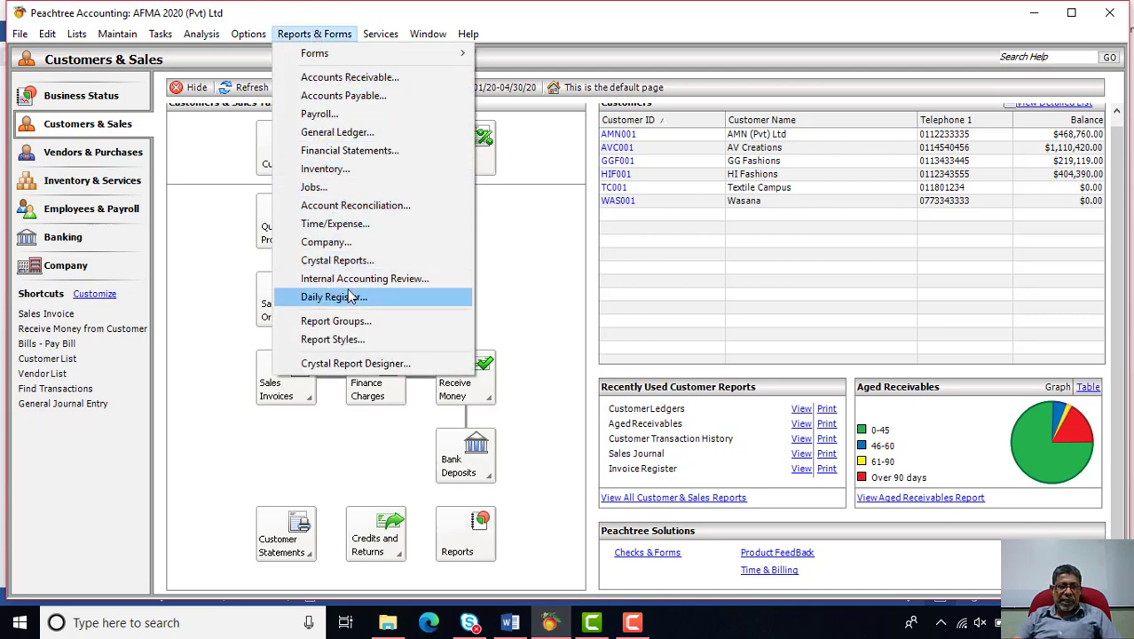
click(335, 133)
click(312, 368)
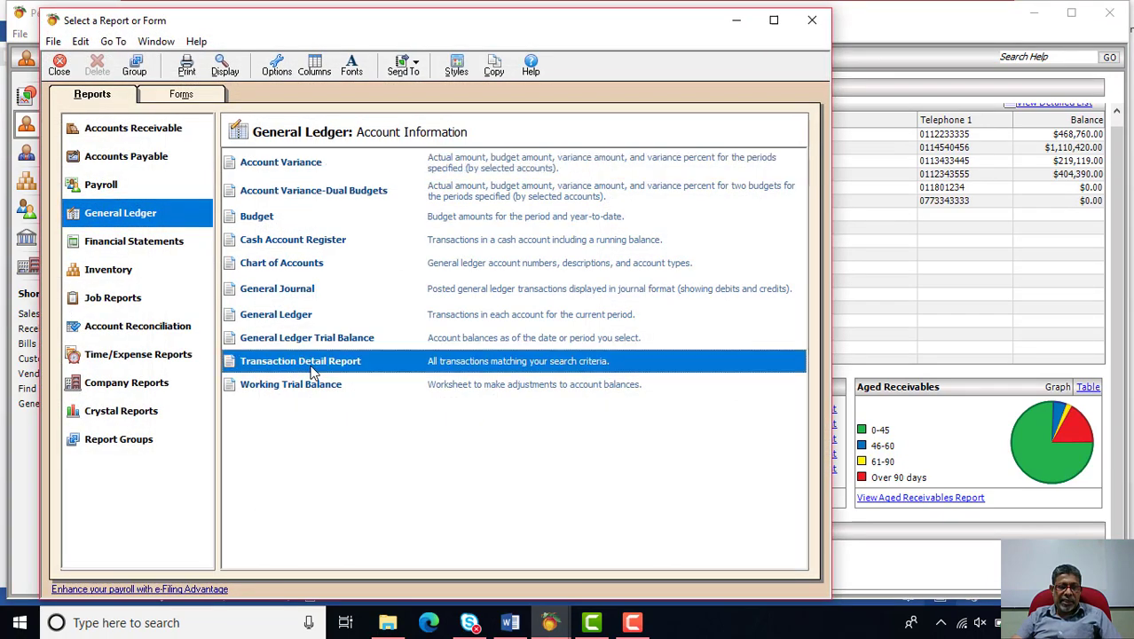
double_click(311, 372)
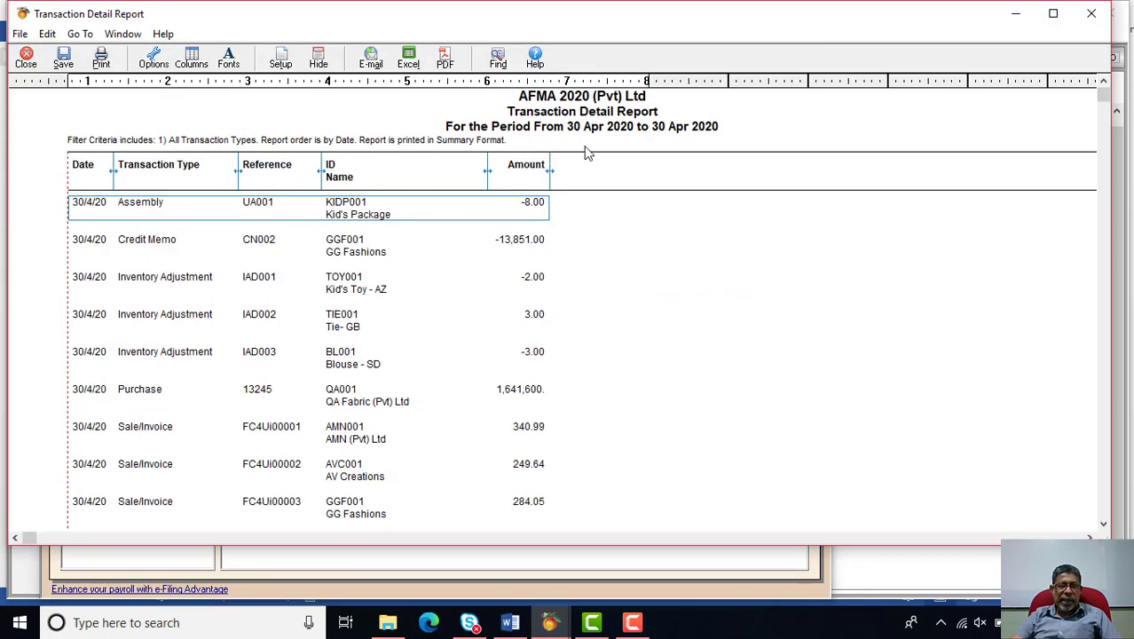
- Set the Transaction Detail Report's date option to All and maximize the report window
click(153, 58)
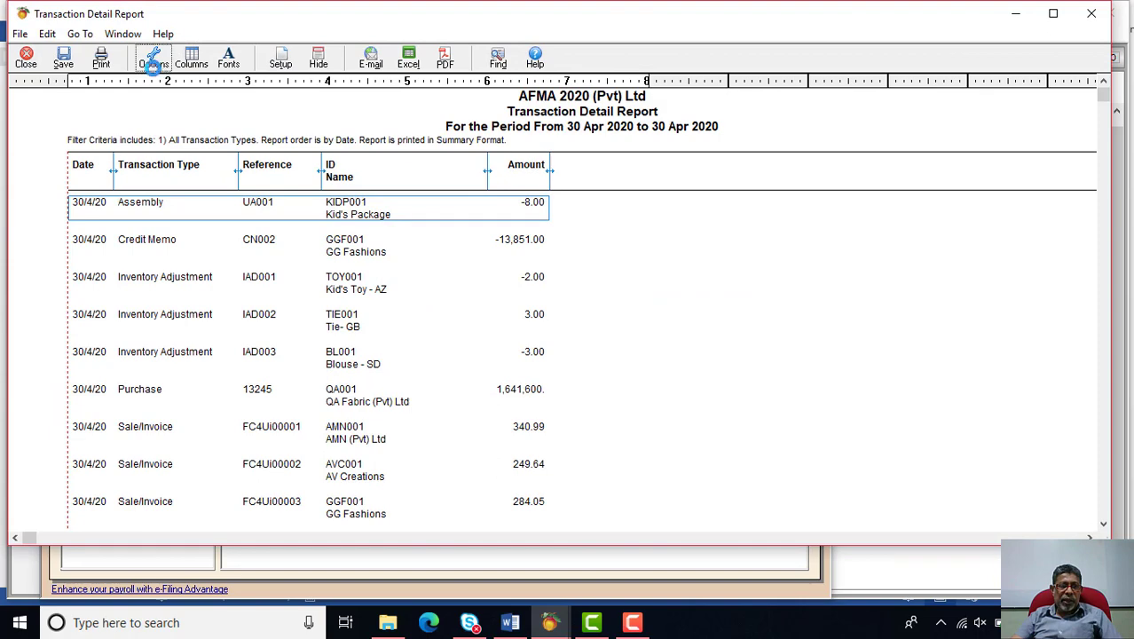
click(320, 134)
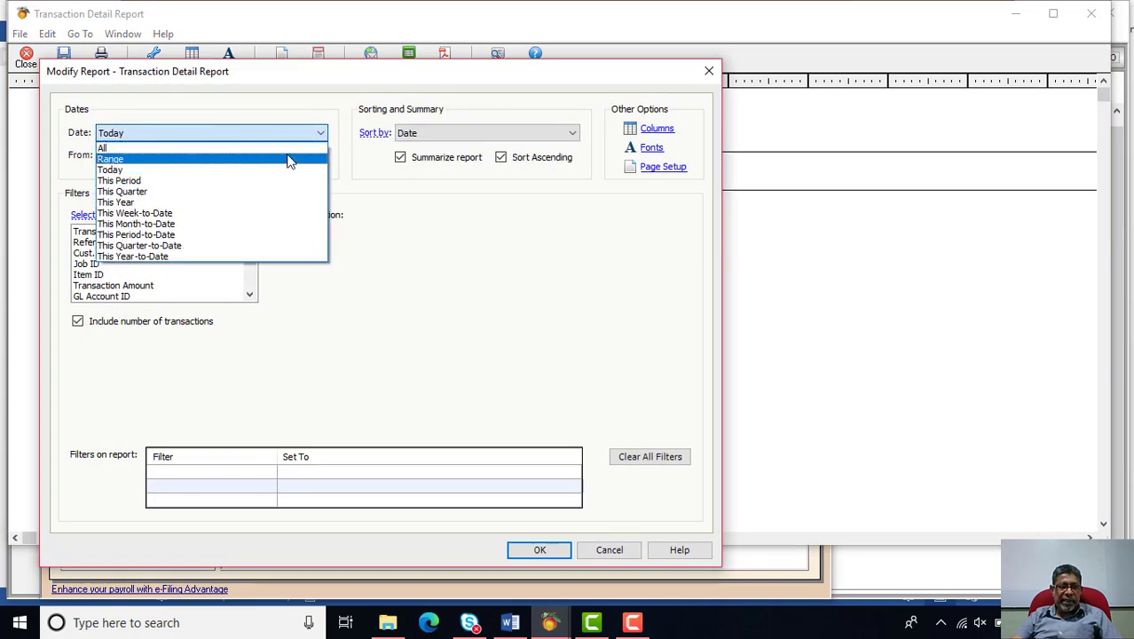
click(286, 149)
click(537, 548)
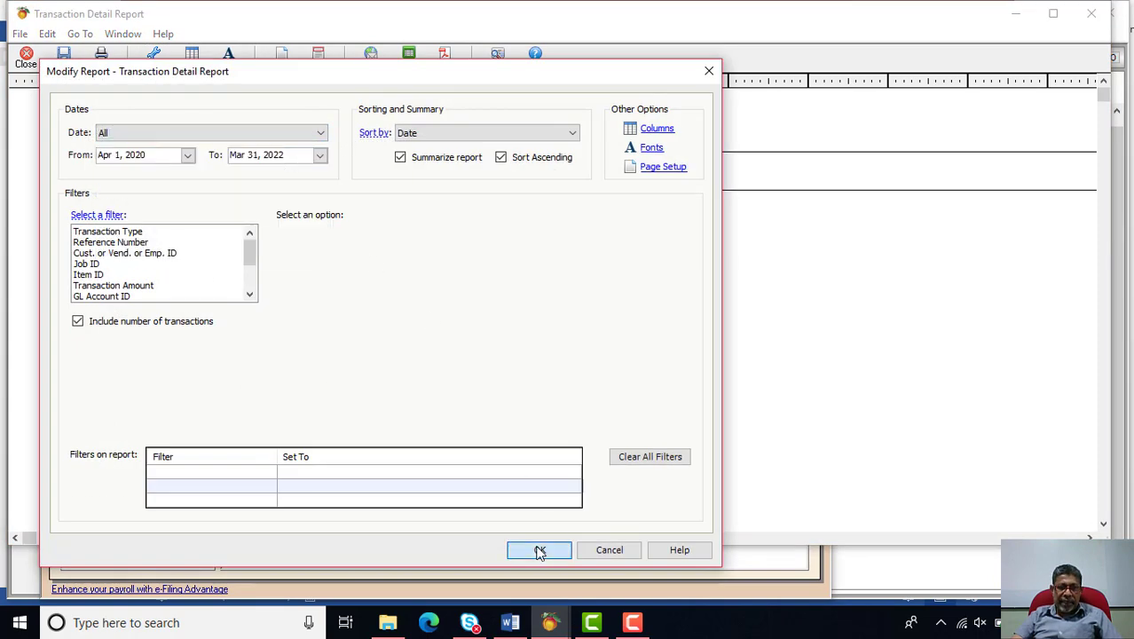
click(1054, 16)
- Examine the 30/4/20 finance charge invoices of the clothing customers in the Transaction Detail Report, and close the report windows
scroll(980, 215, down, 7)
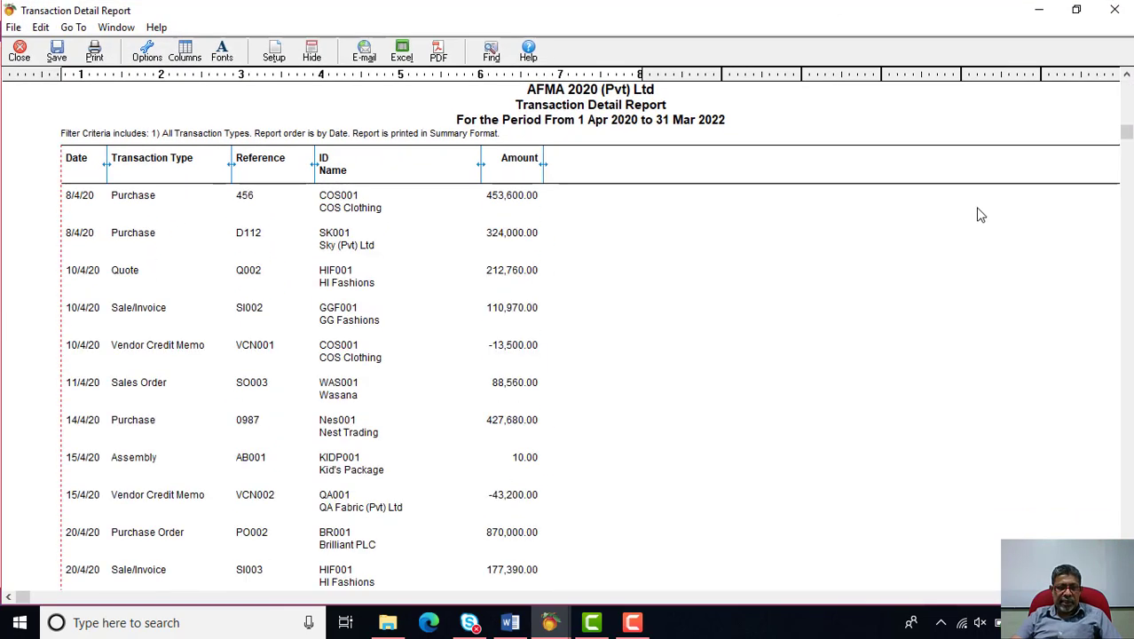
scroll(980, 215, down, 9)
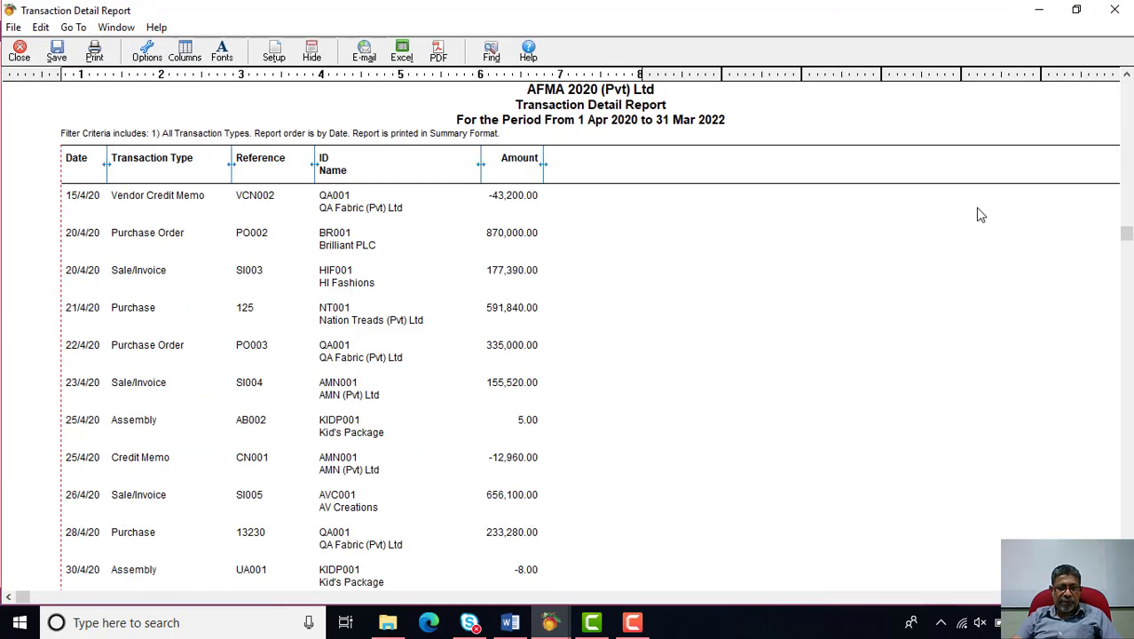
scroll(981, 215, down, 11)
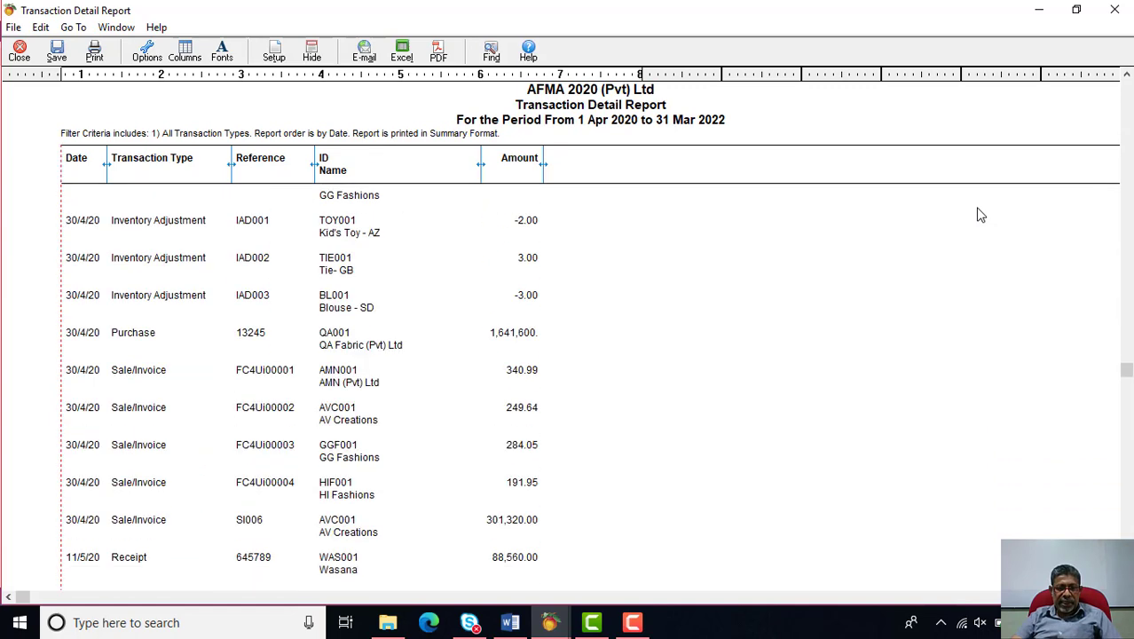
scroll(981, 215, down, 5)
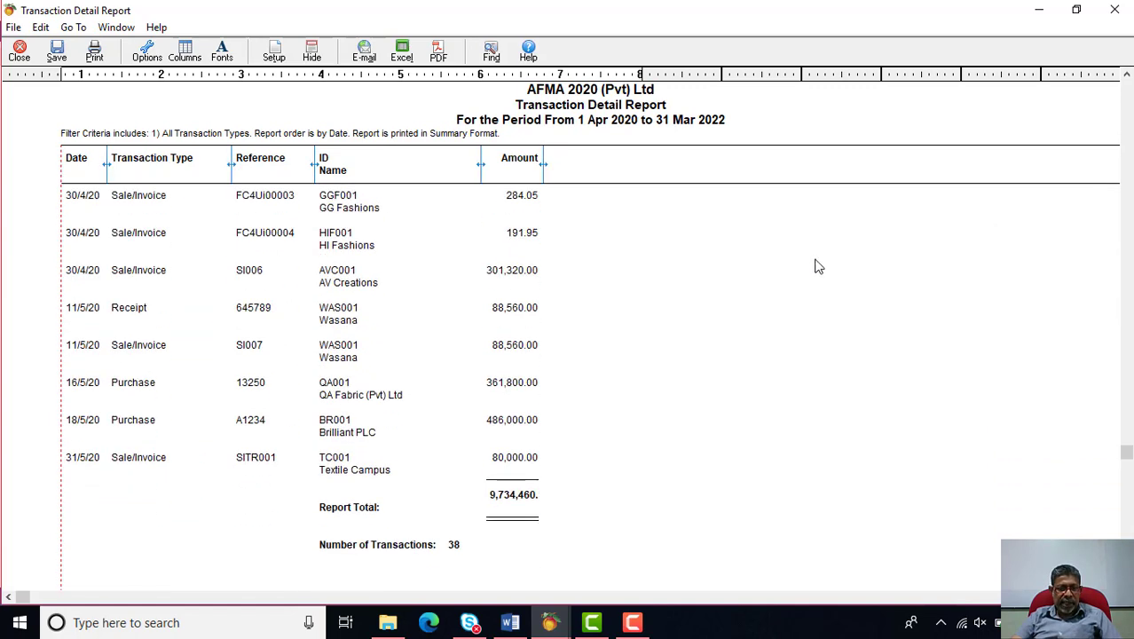
scroll(645, 268, down, 2)
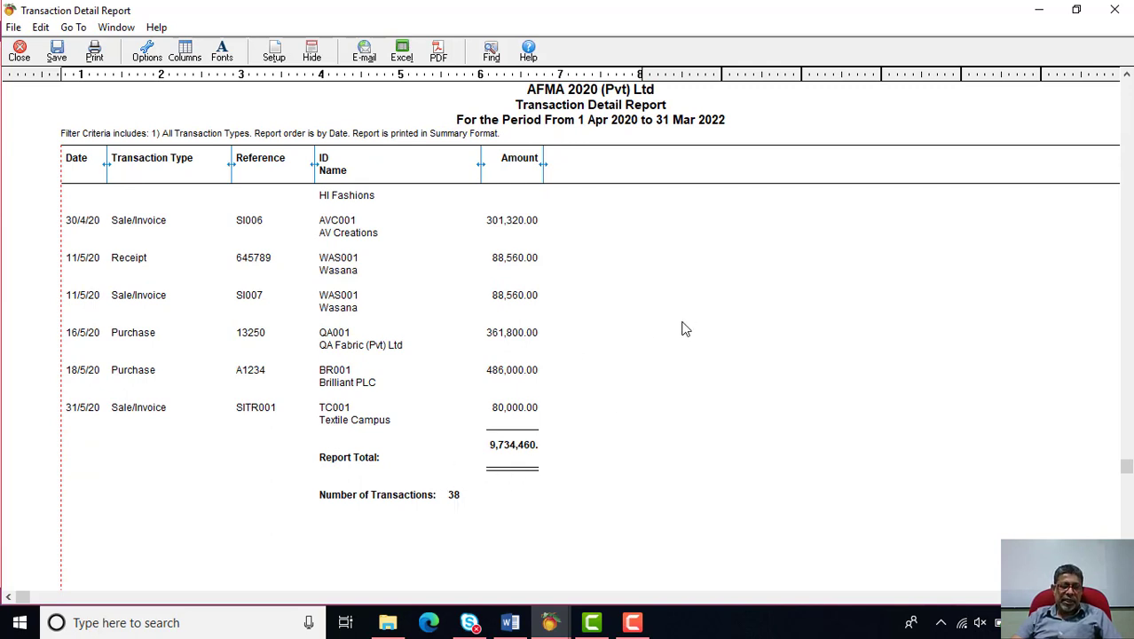
scroll(681, 327, up, 4)
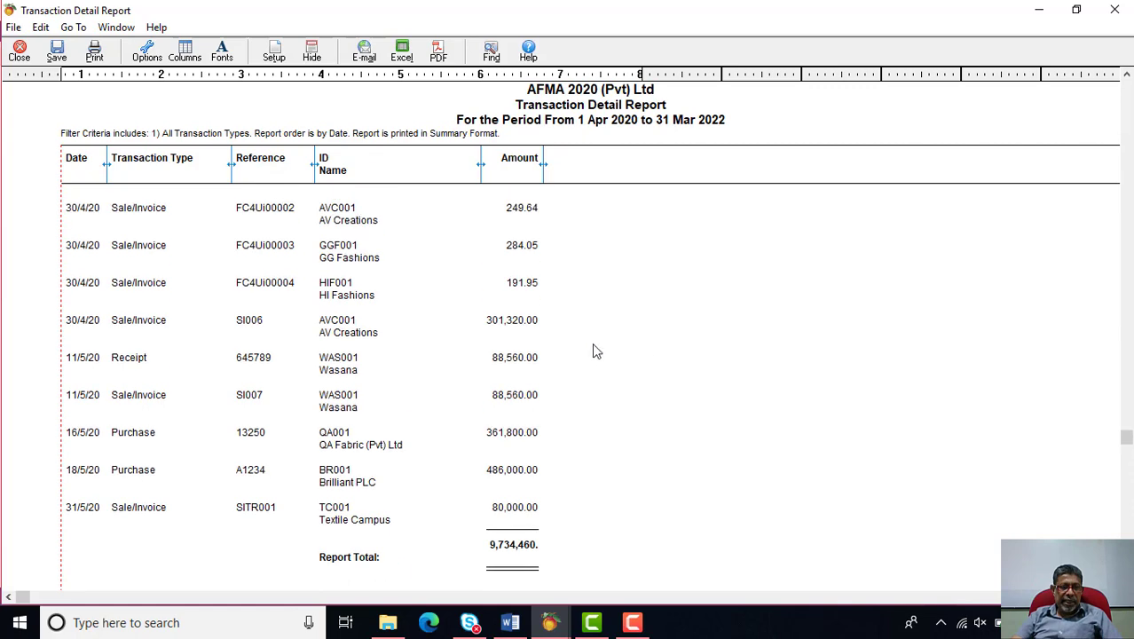
click(284, 215)
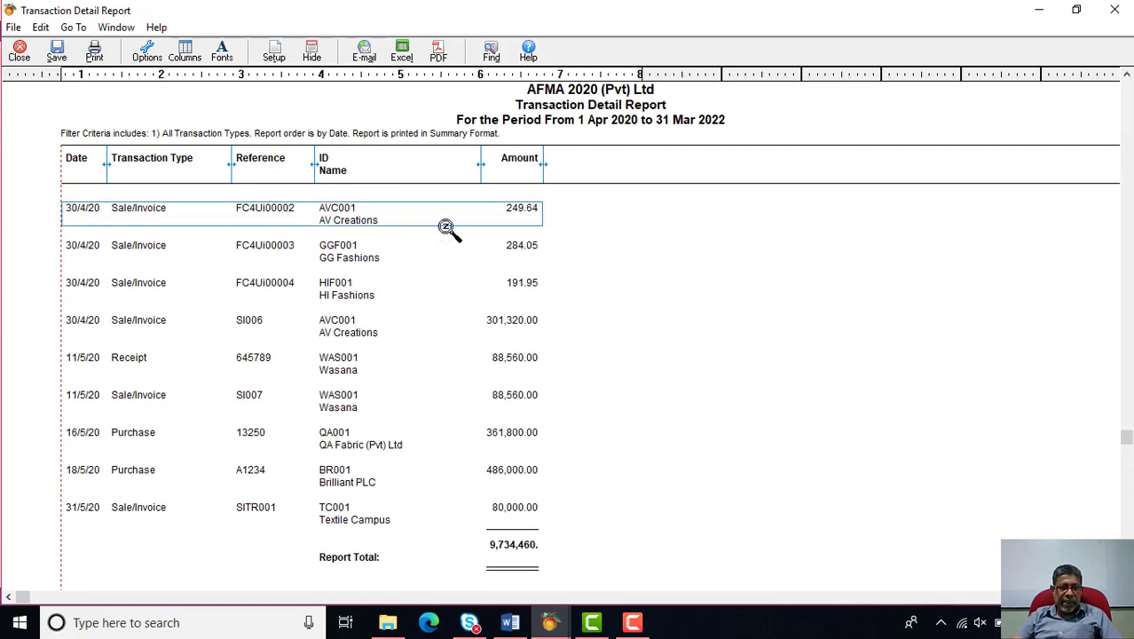
click(267, 251)
click(271, 284)
scroll(516, 284, up, 1)
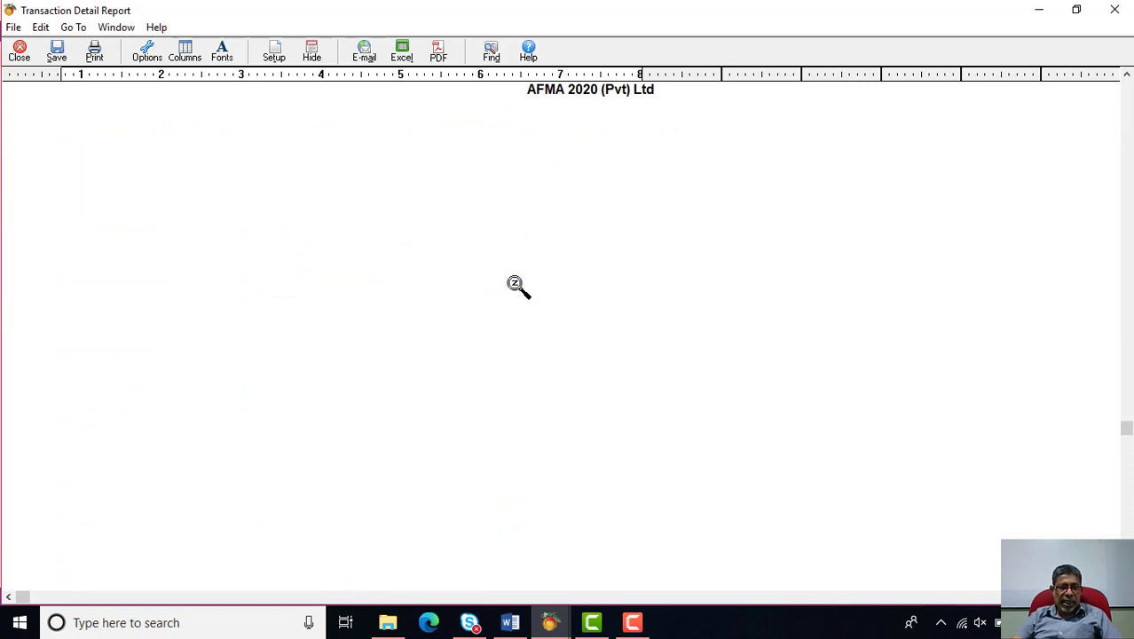
scroll(178, 242, up, 1)
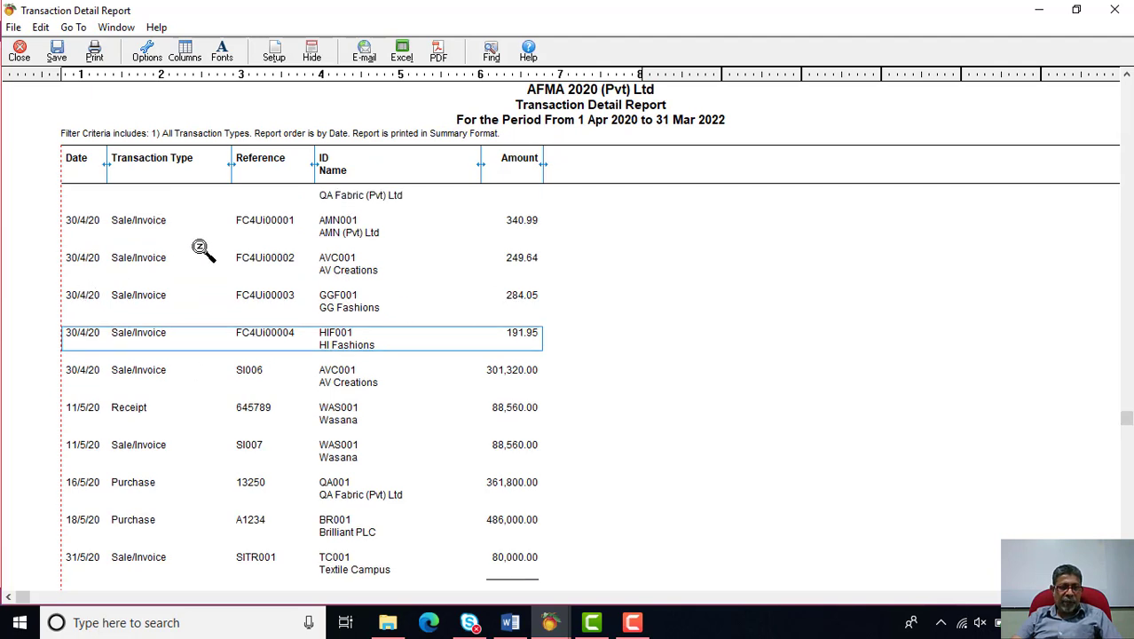
click(262, 224)
click(263, 257)
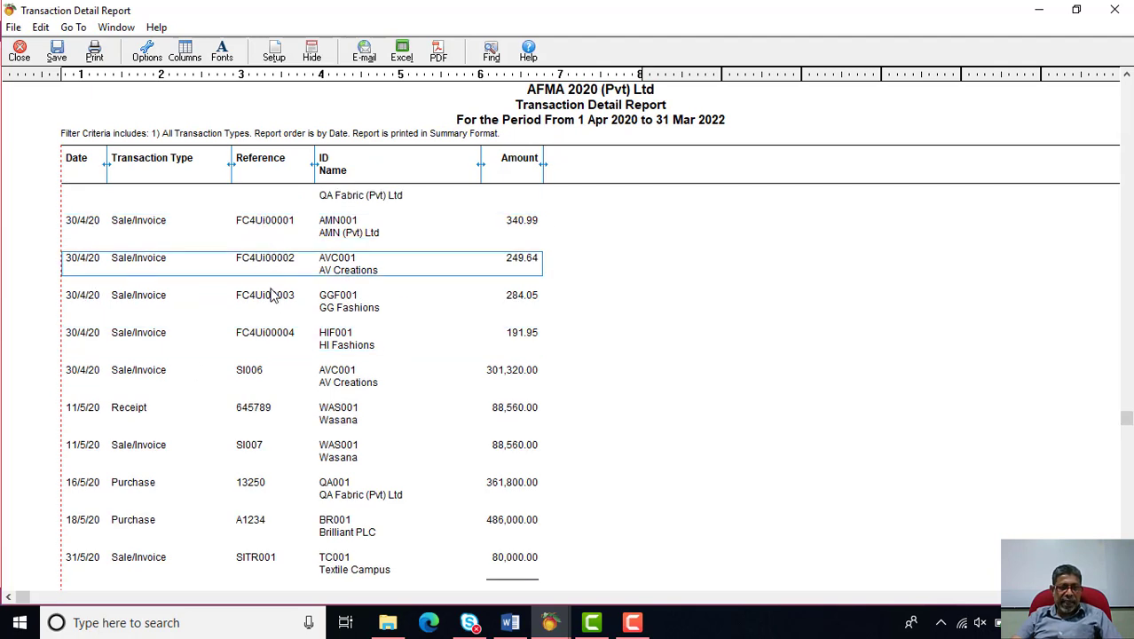
click(268, 296)
click(271, 332)
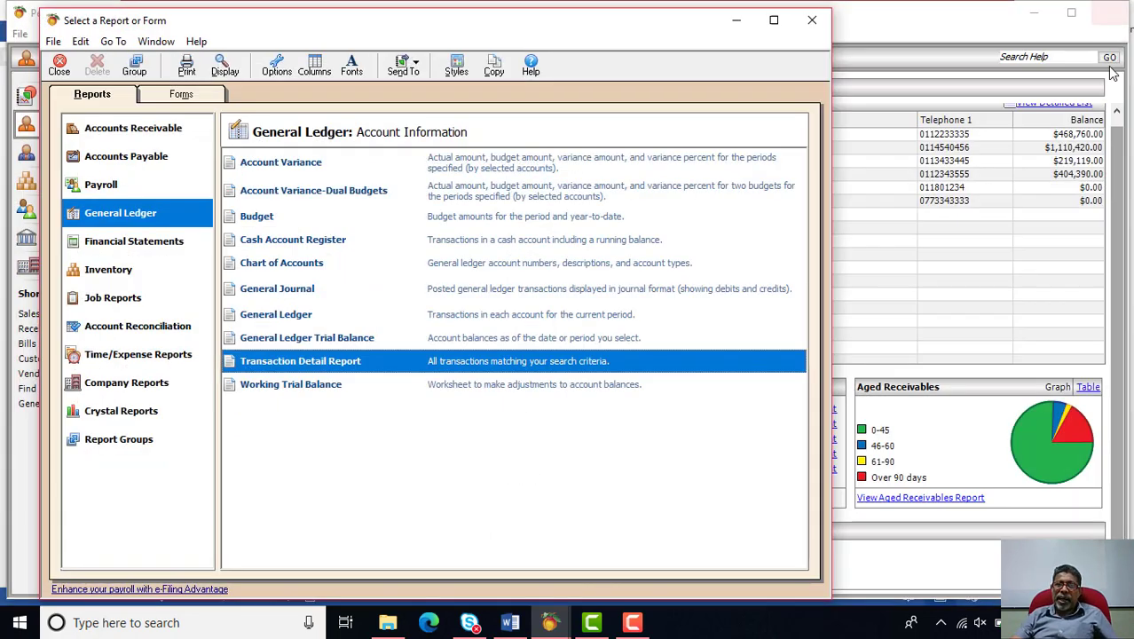
click(1114, 10)
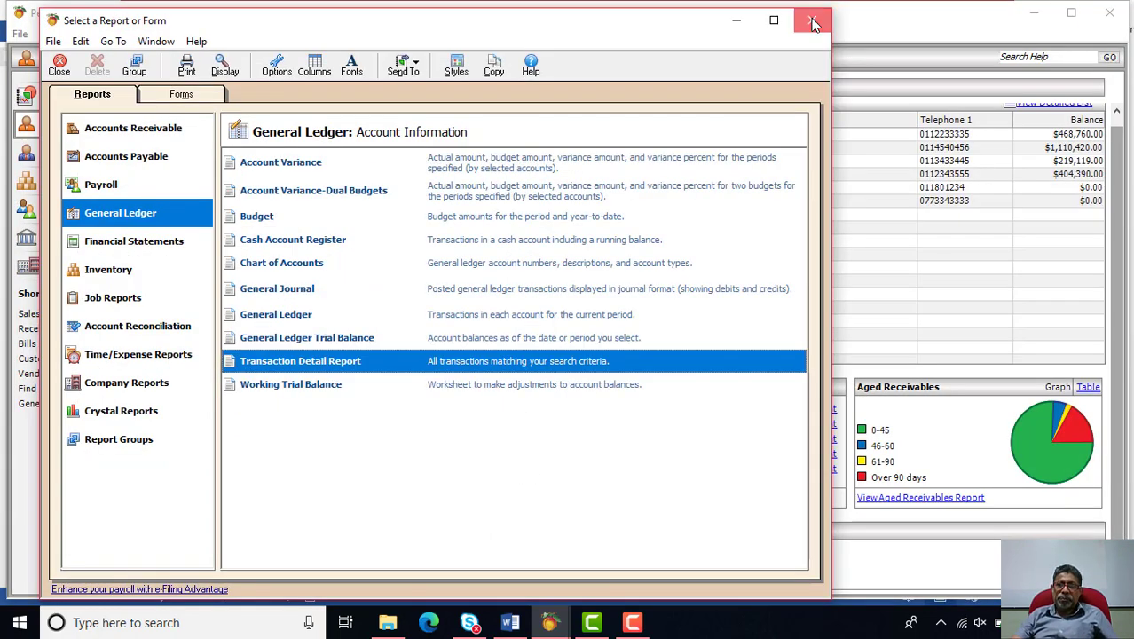
click(811, 20)
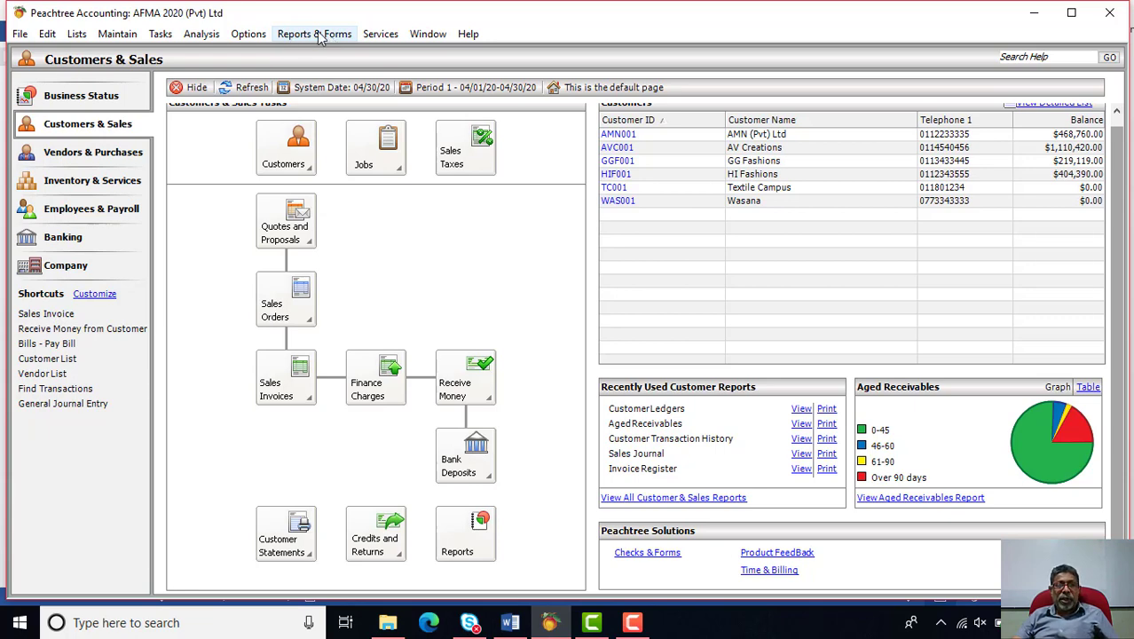
- Display the General Ledger Trial Balance report
click(302, 36)
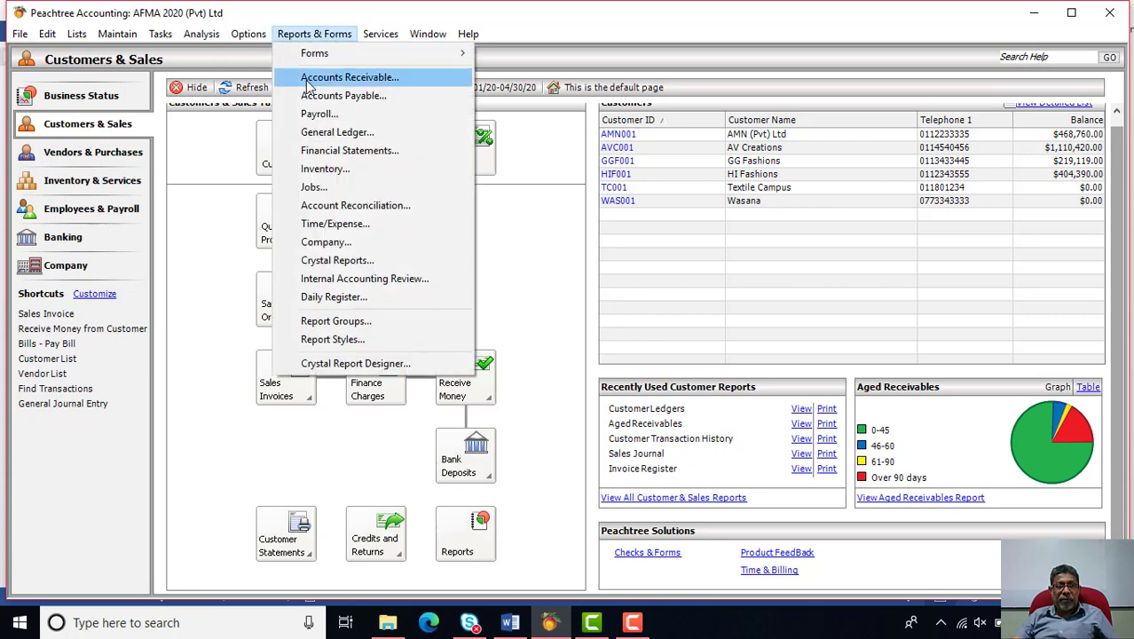
click(330, 132)
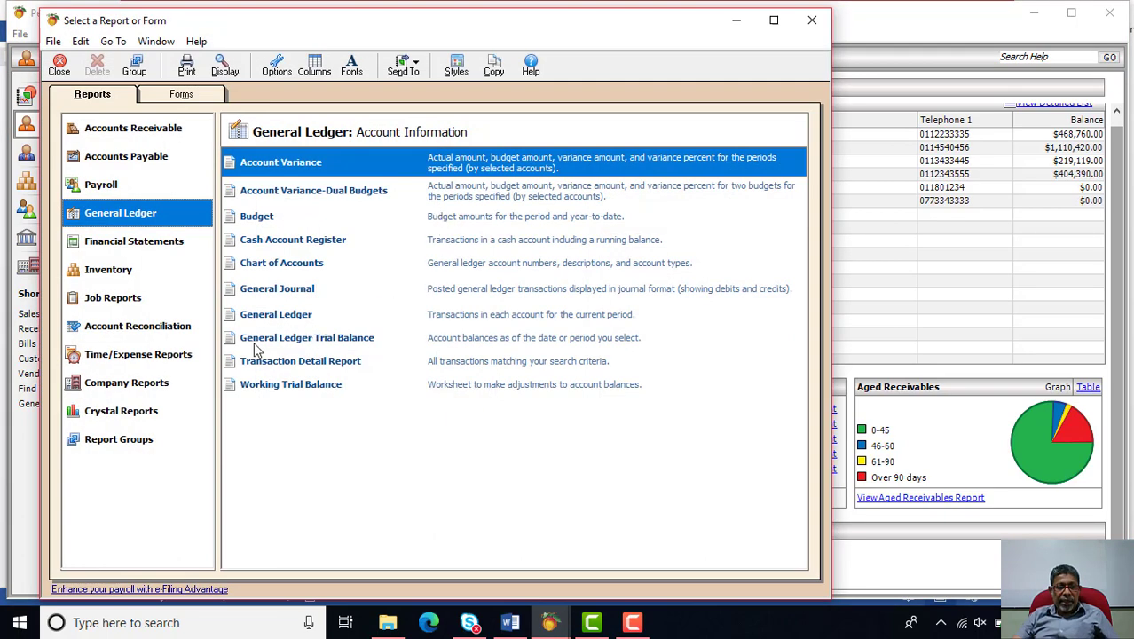
double_click(312, 340)
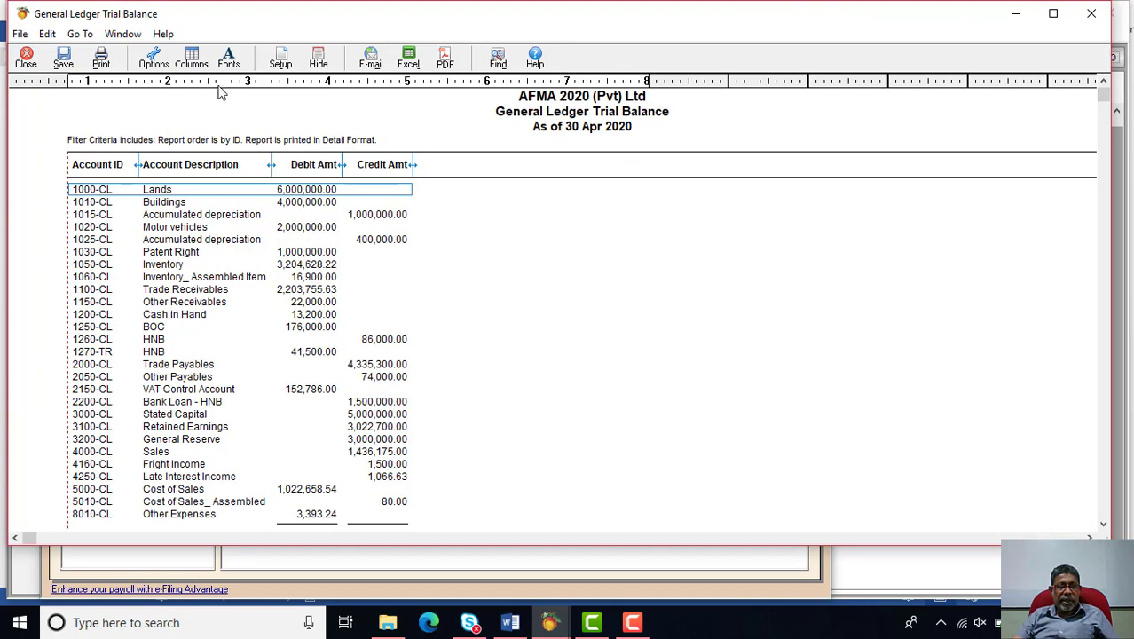
- Rerun the General Ledger Trial Balance for the Current Period and examine the account balances and totals
click(157, 68)
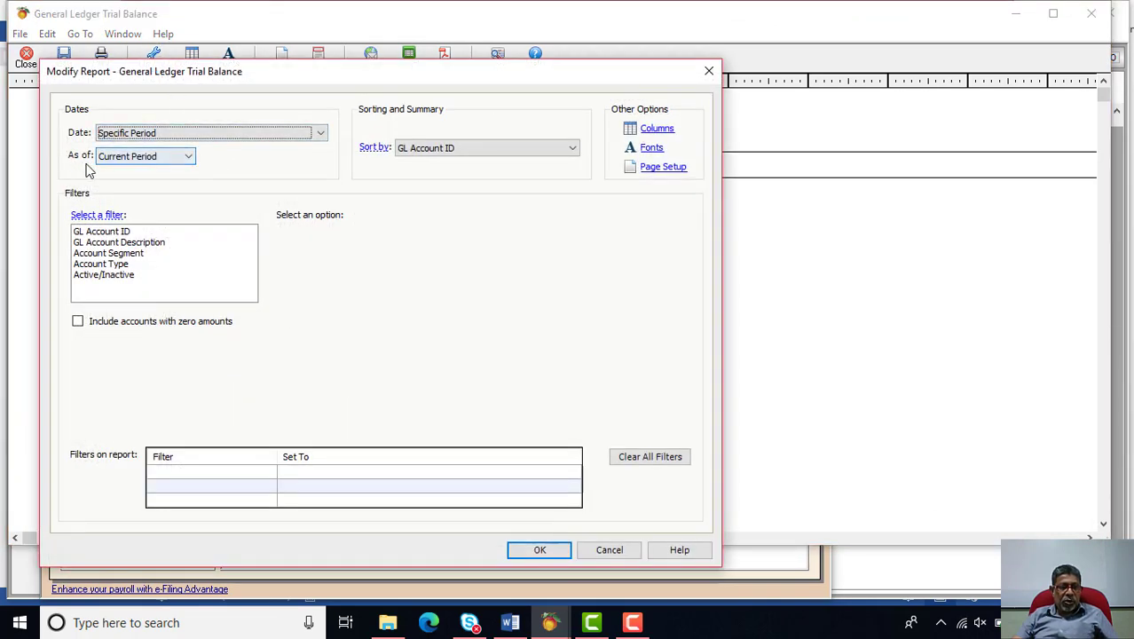
click(189, 158)
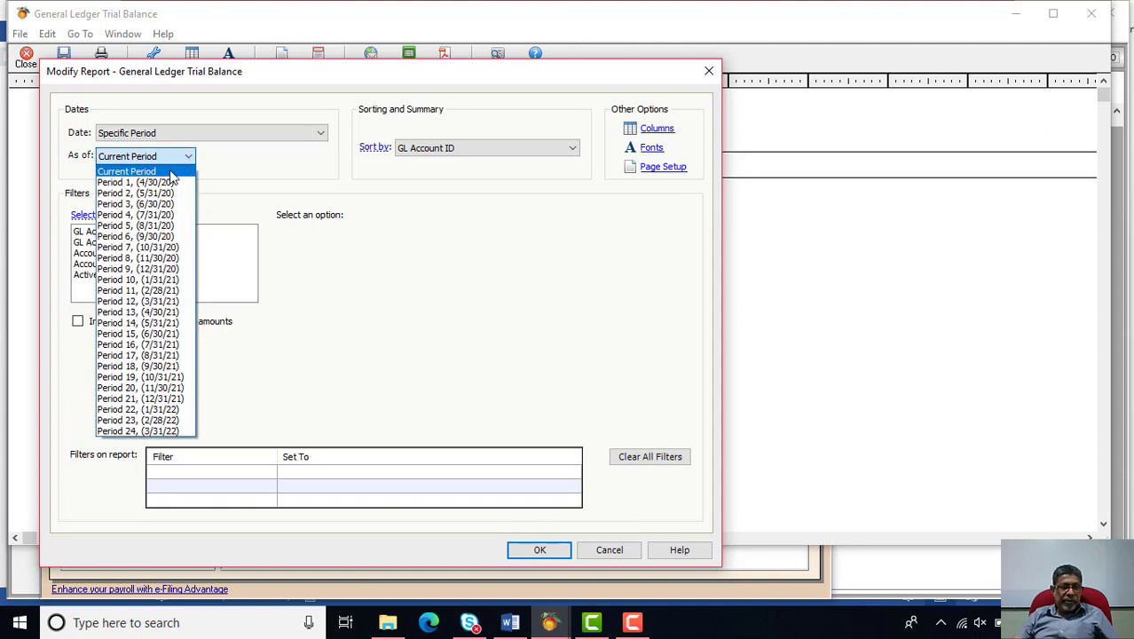
click(172, 171)
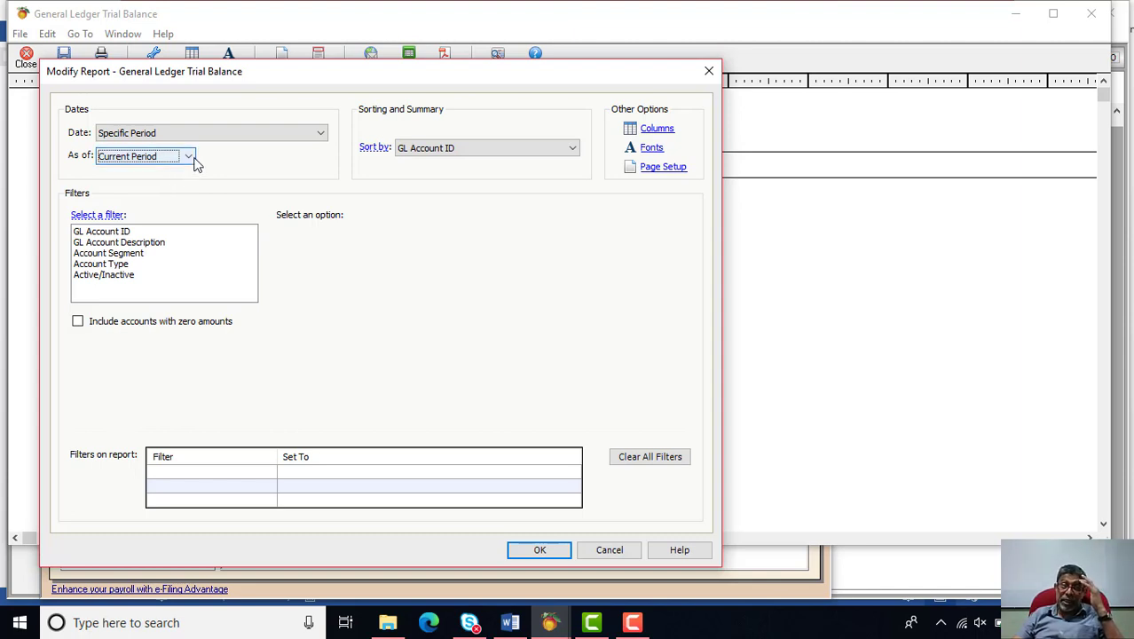
click(189, 157)
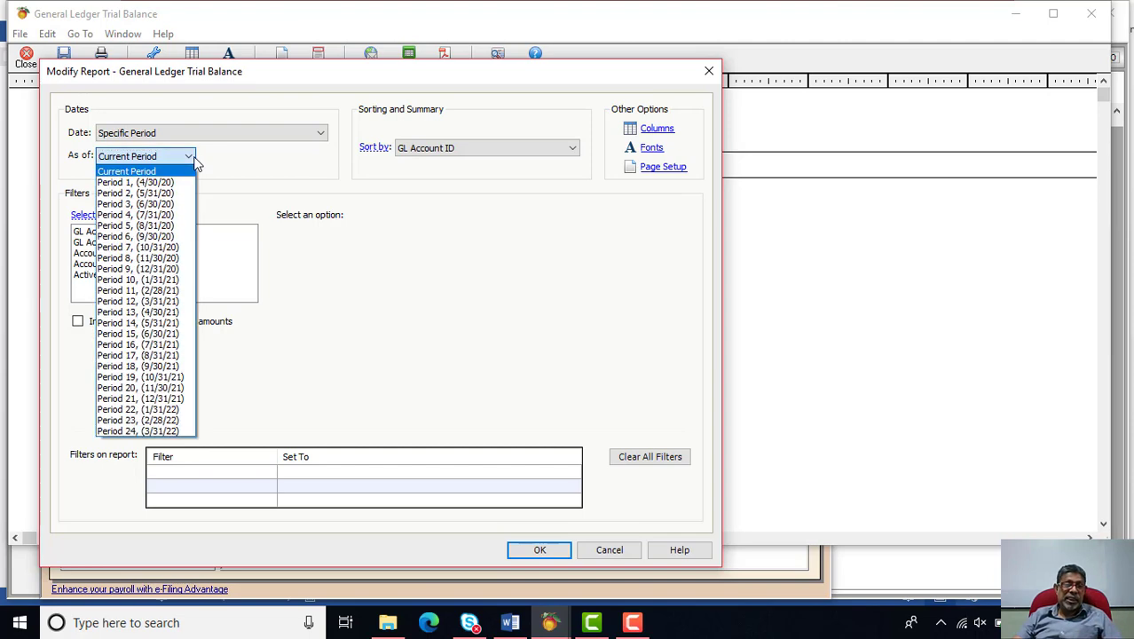
click(194, 160)
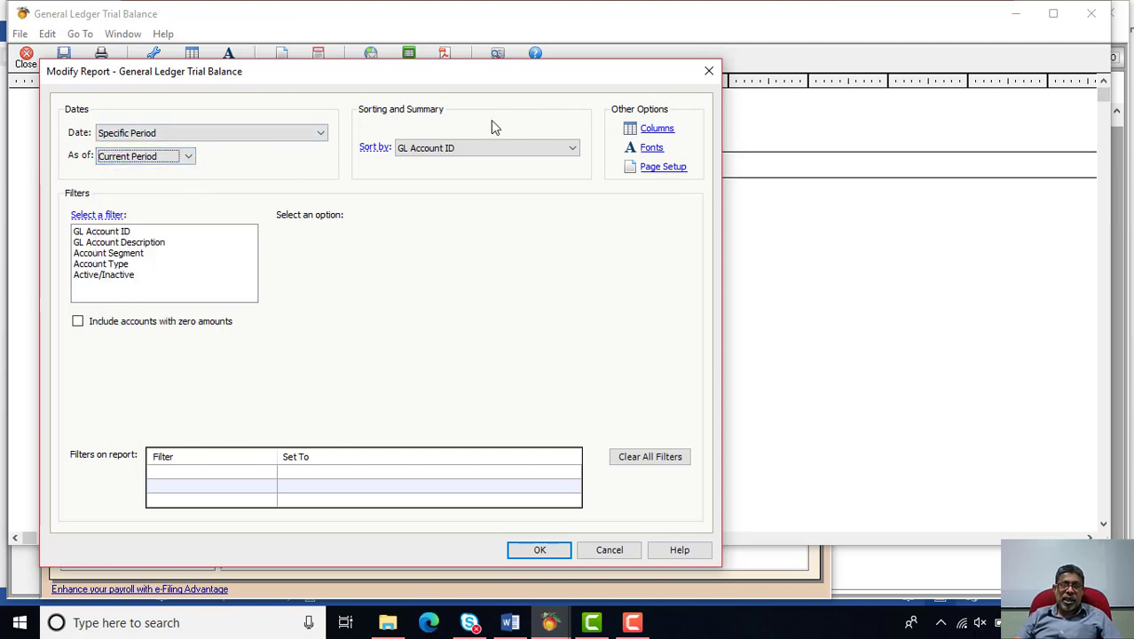
click(539, 549)
scroll(412, 211, down, 1)
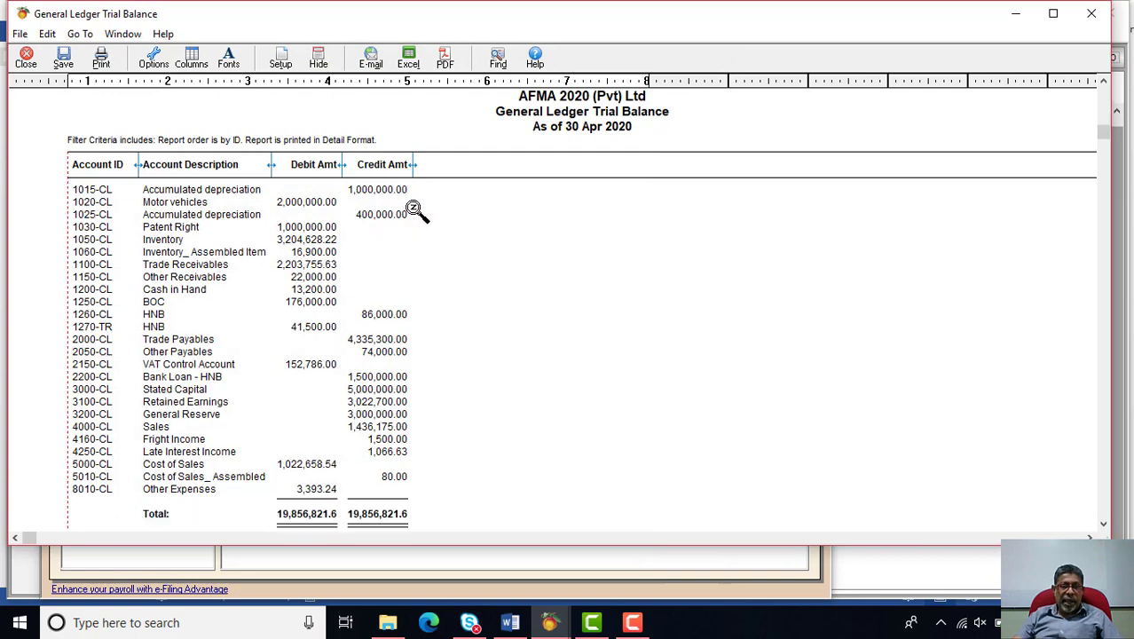
scroll(417, 215, down, 1)
scroll(417, 215, down, 1)
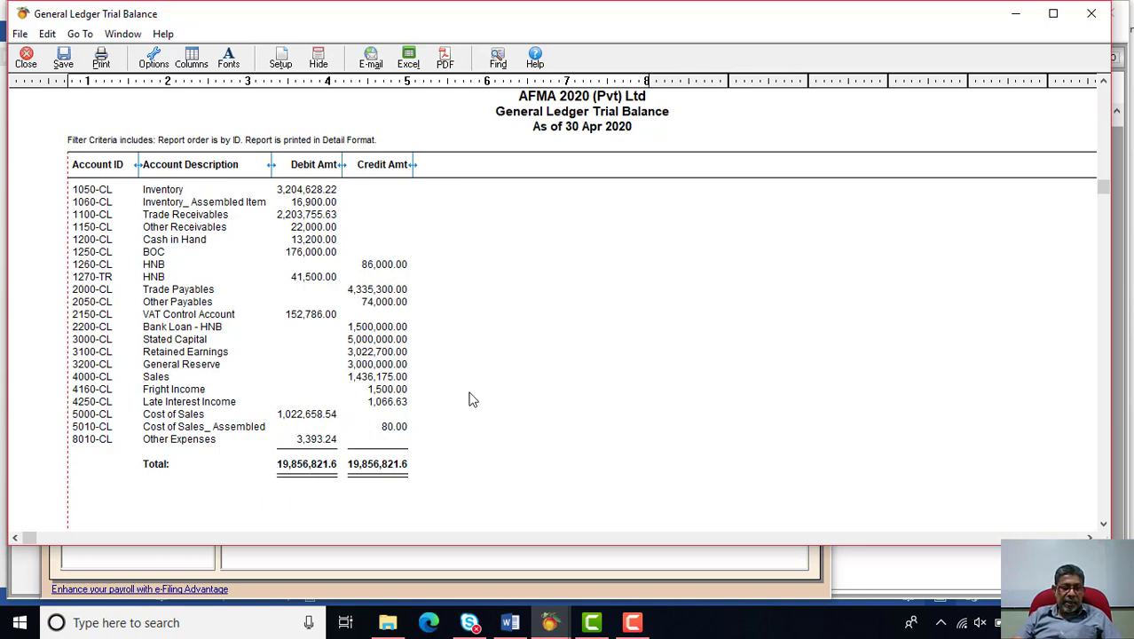
scroll(472, 398, down, 1)
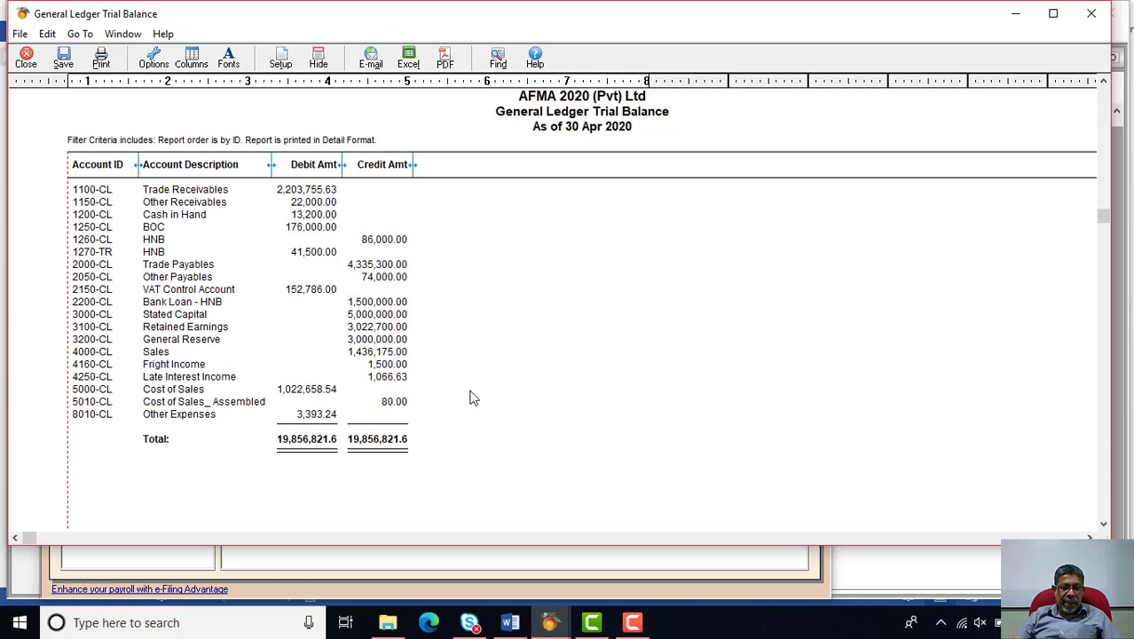
scroll(375, 299, up, 2)
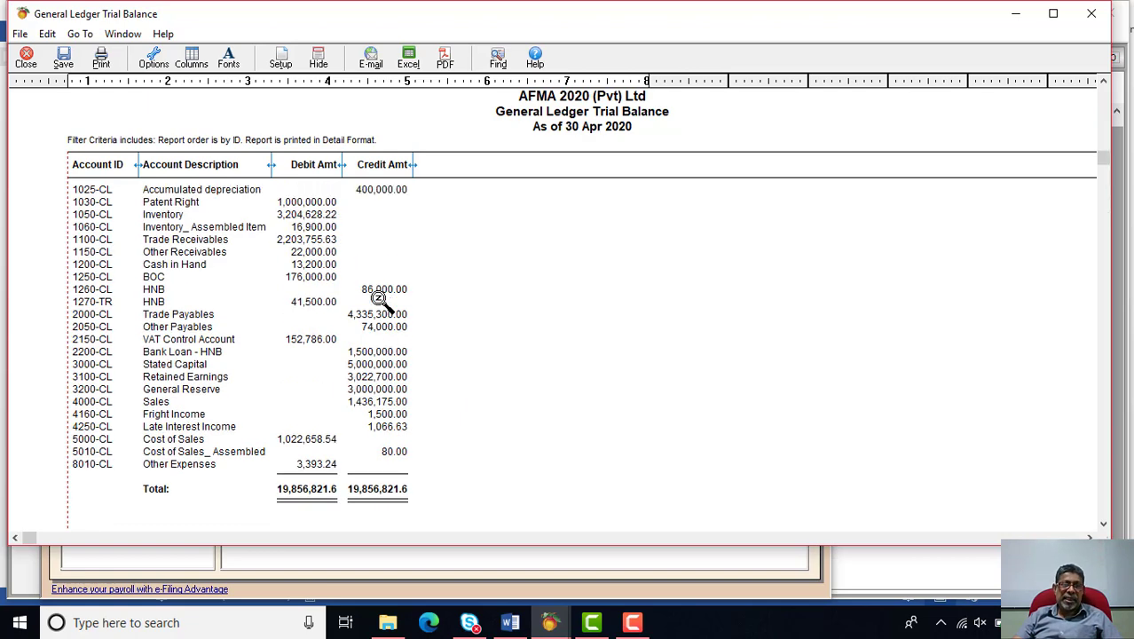
scroll(376, 299, up, 1)
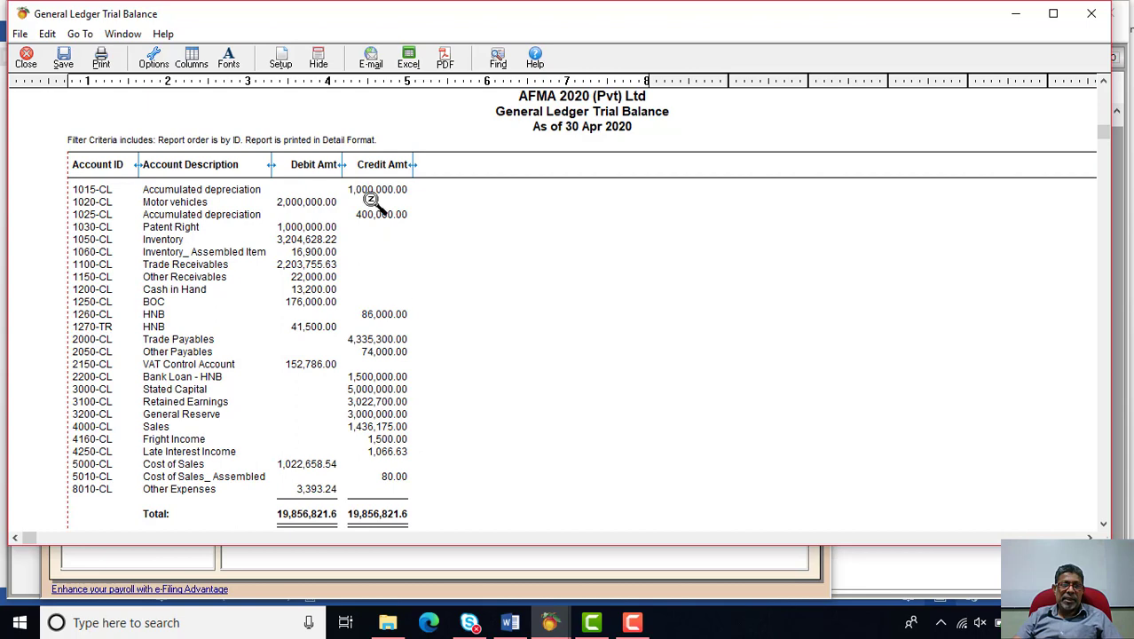
- Display the General Ledger Trial Balance as of Period 2, (5/31/20), review it, and close the report windows
click(160, 62)
click(185, 158)
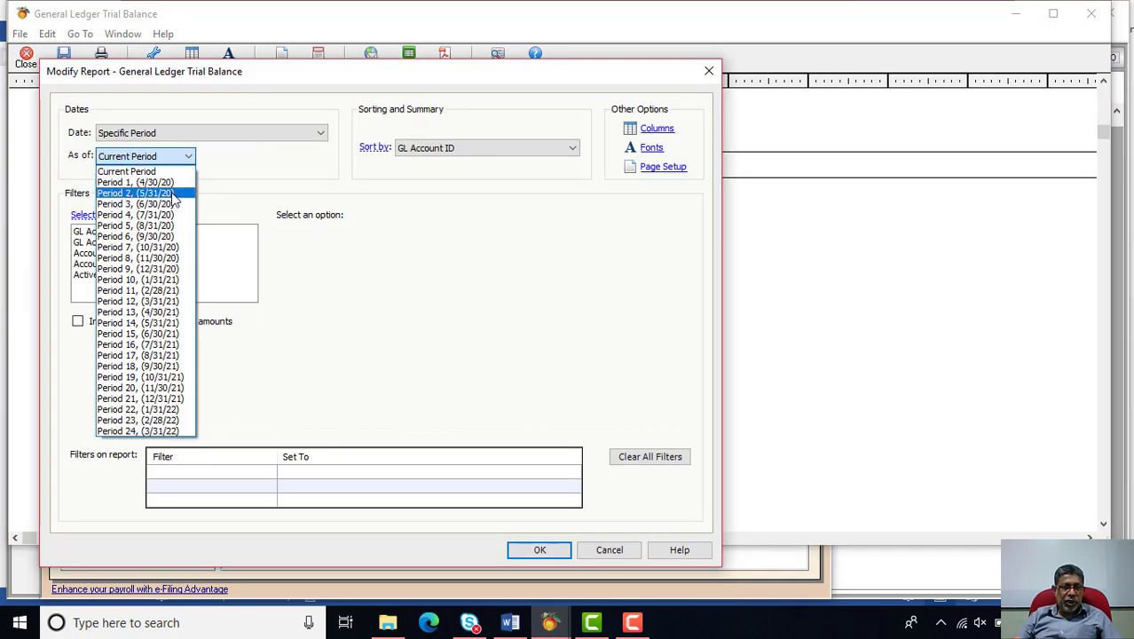
click(178, 193)
click(550, 552)
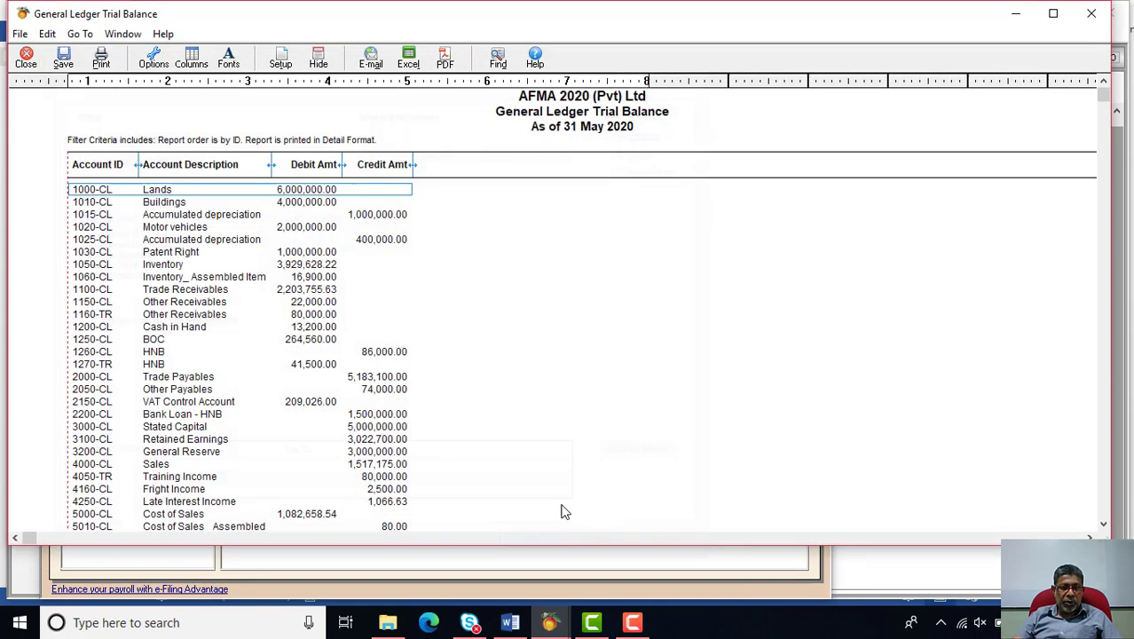
scroll(575, 415, down, 2)
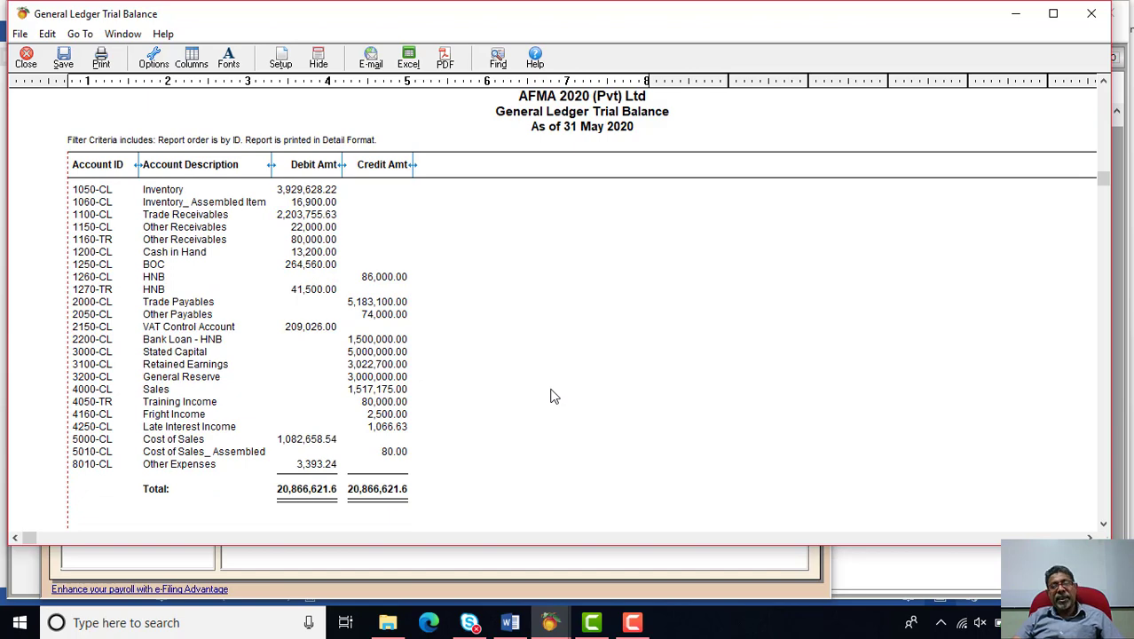
scroll(551, 395, up, 2)
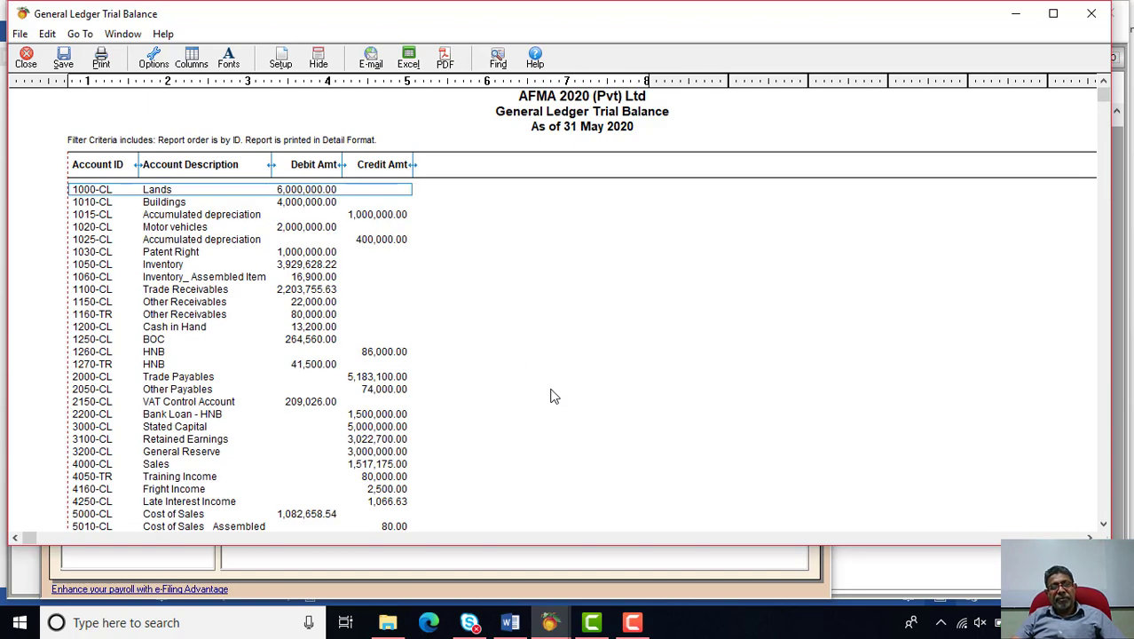
click(1091, 13)
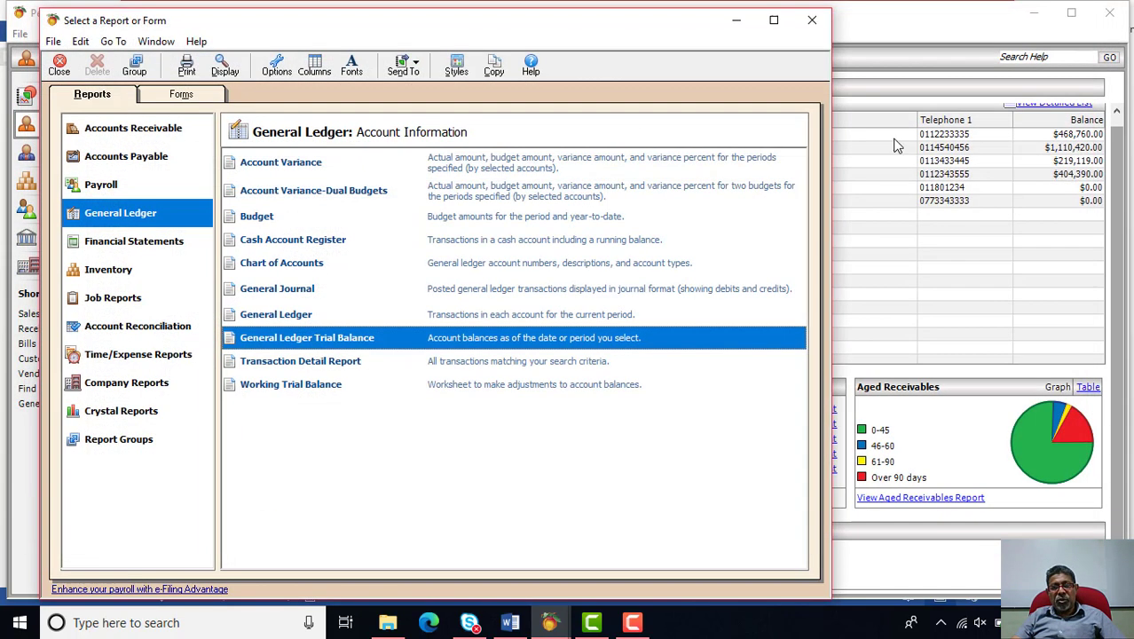
click(812, 20)
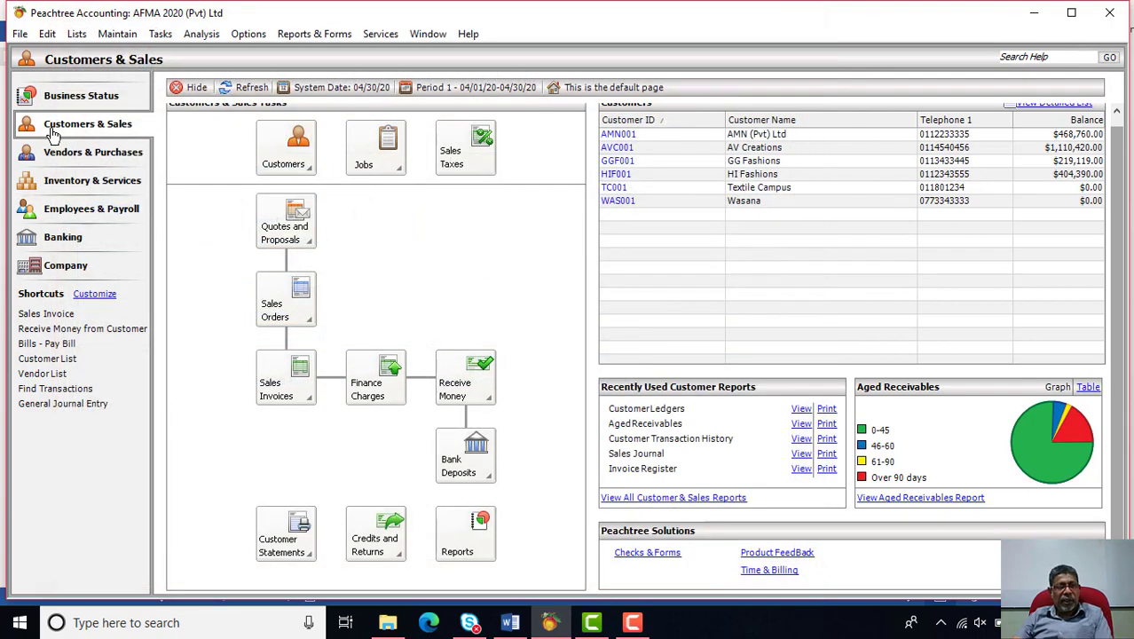
- Refresh the Business Status page and change the accounting period to 02 - May 01, 2020 to May 31, 2020, declining report printing and the Internal Accounting Review
click(92, 96)
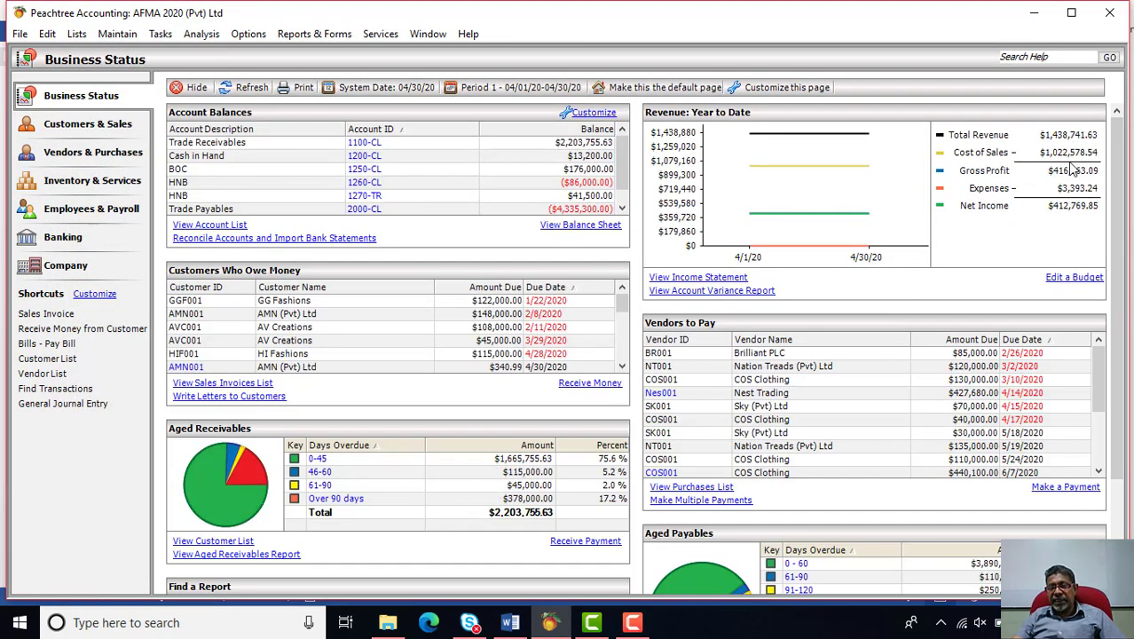
click(245, 88)
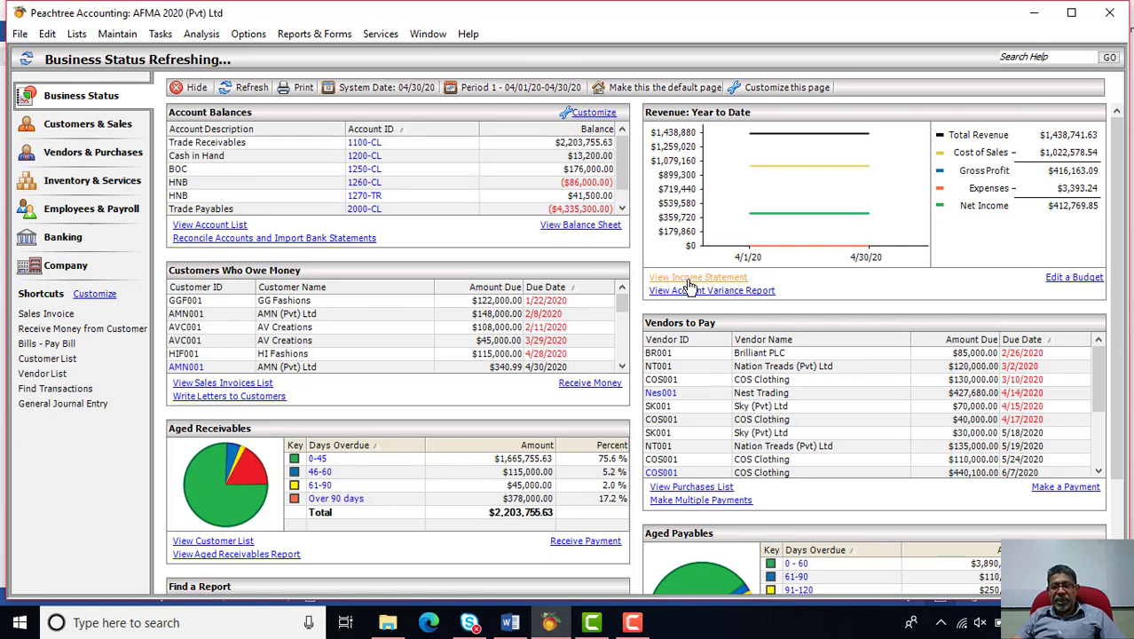
click(525, 86)
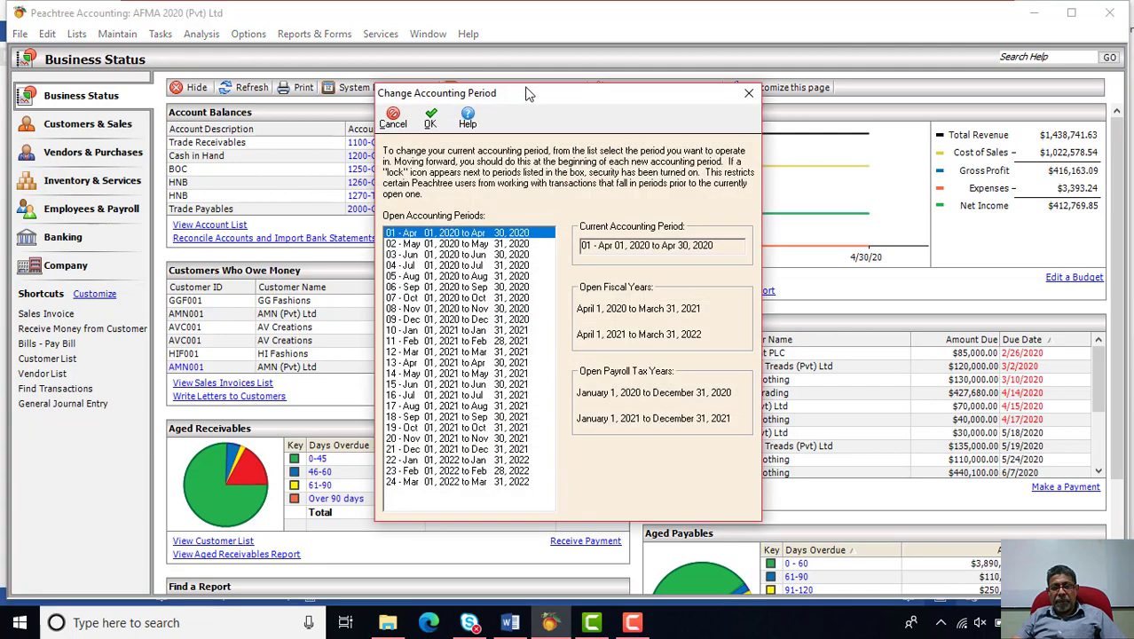
click(517, 245)
click(430, 120)
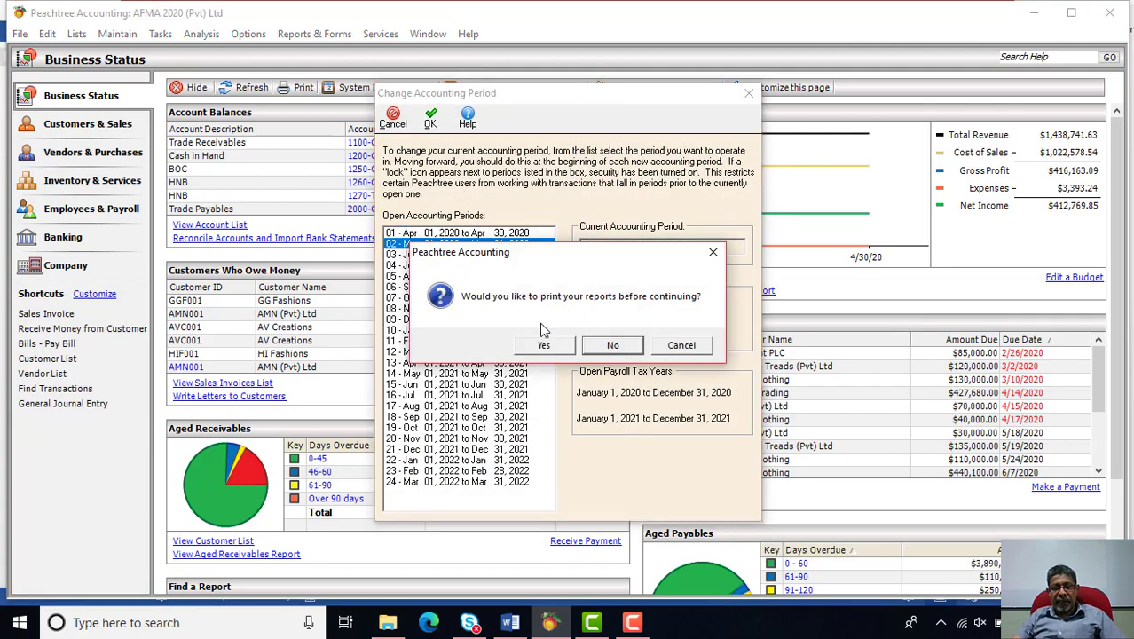
click(611, 347)
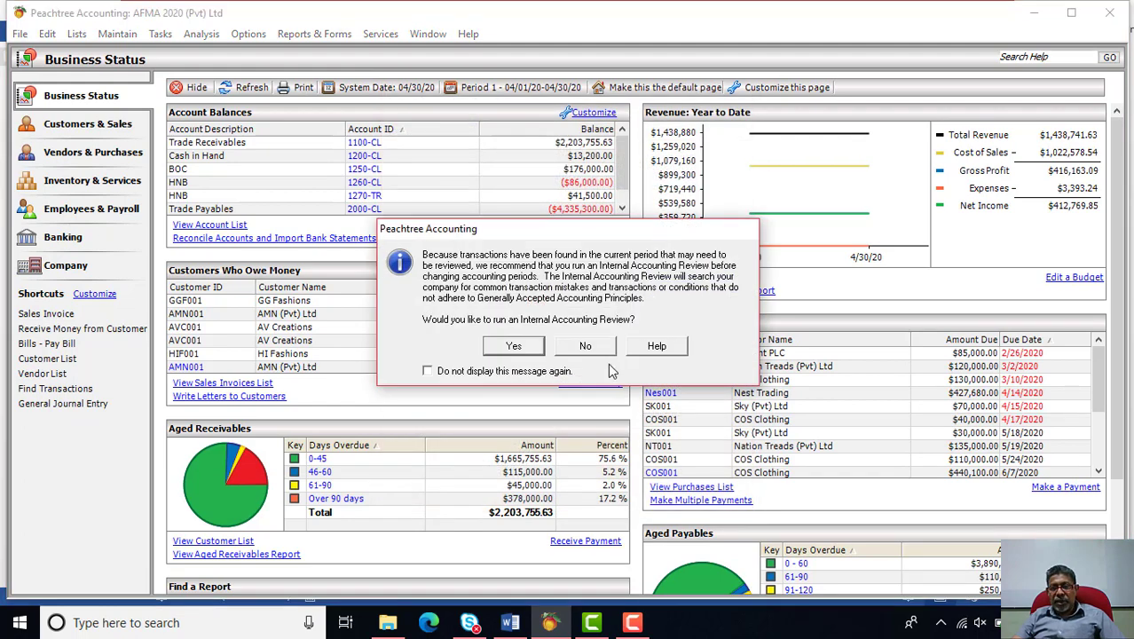
click(599, 353)
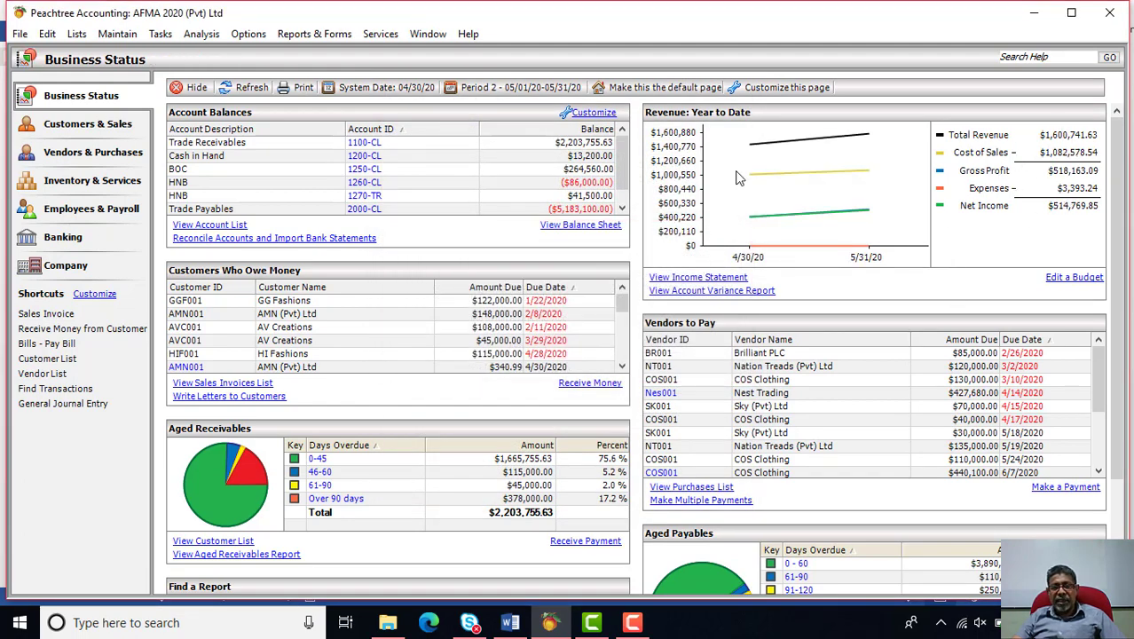
- Change the system date to 7 September 2020
click(401, 89)
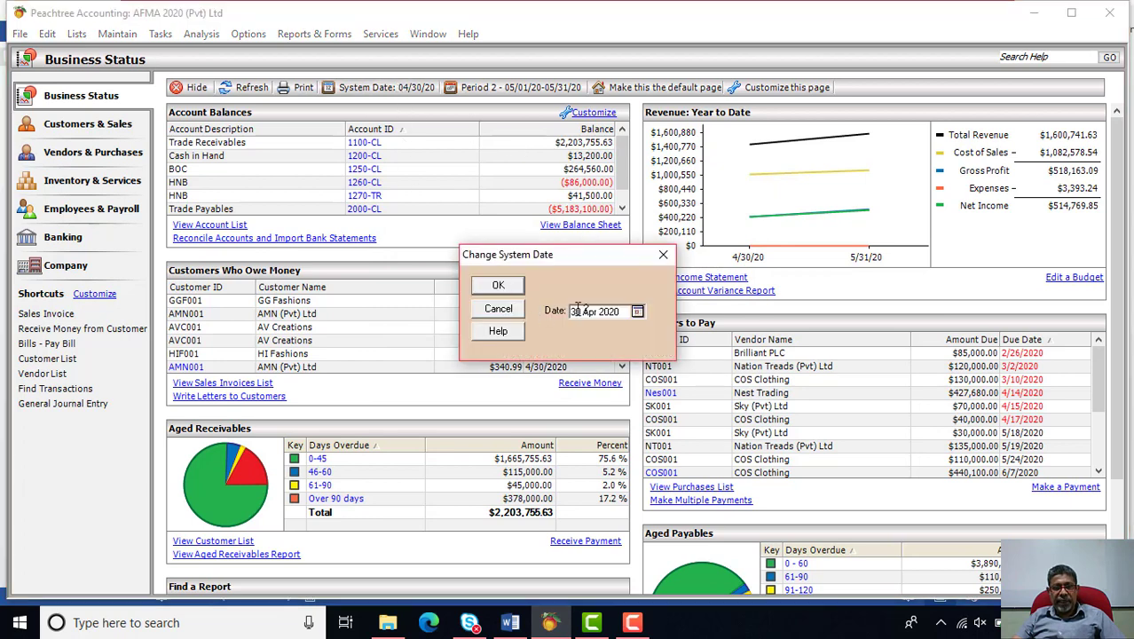
click(638, 313)
click(721, 351)
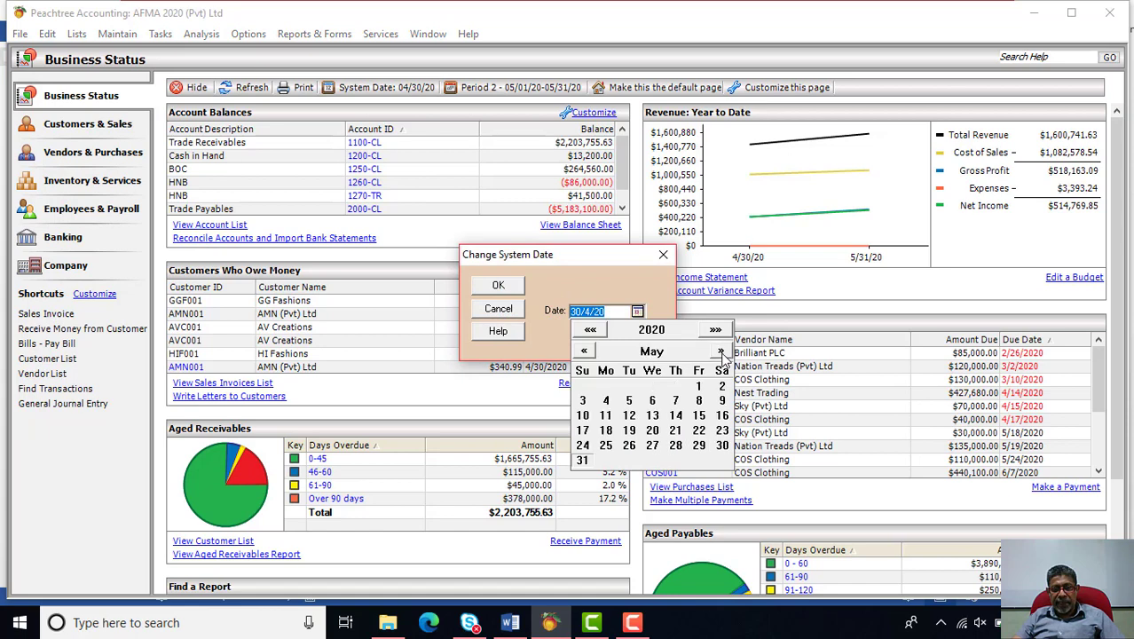
click(720, 352)
click(721, 351)
click(720, 352)
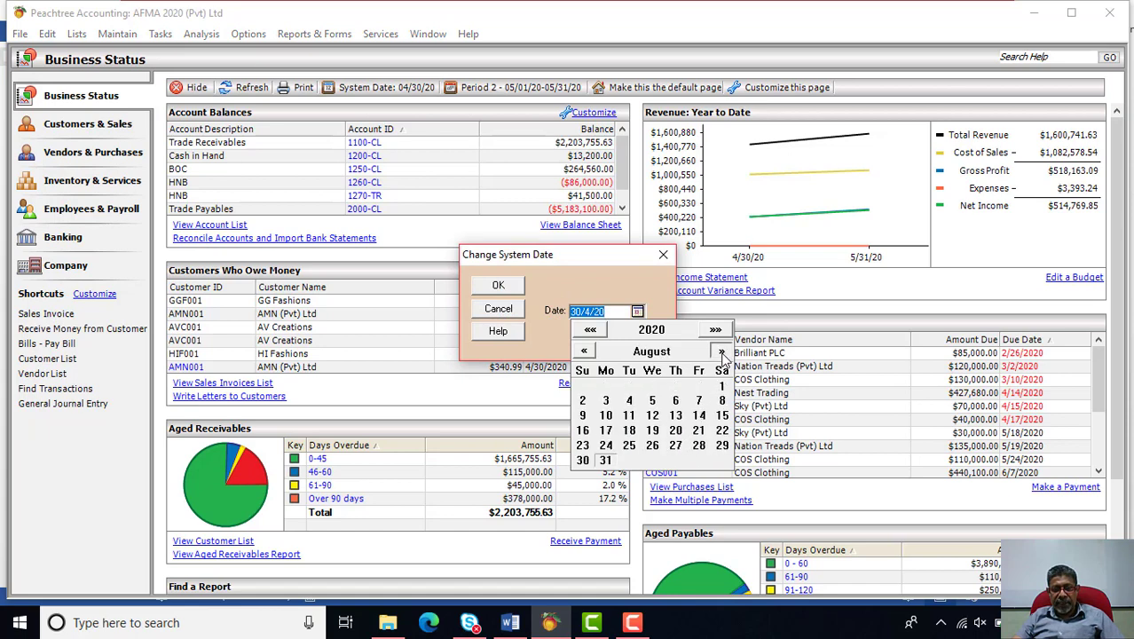
click(720, 351)
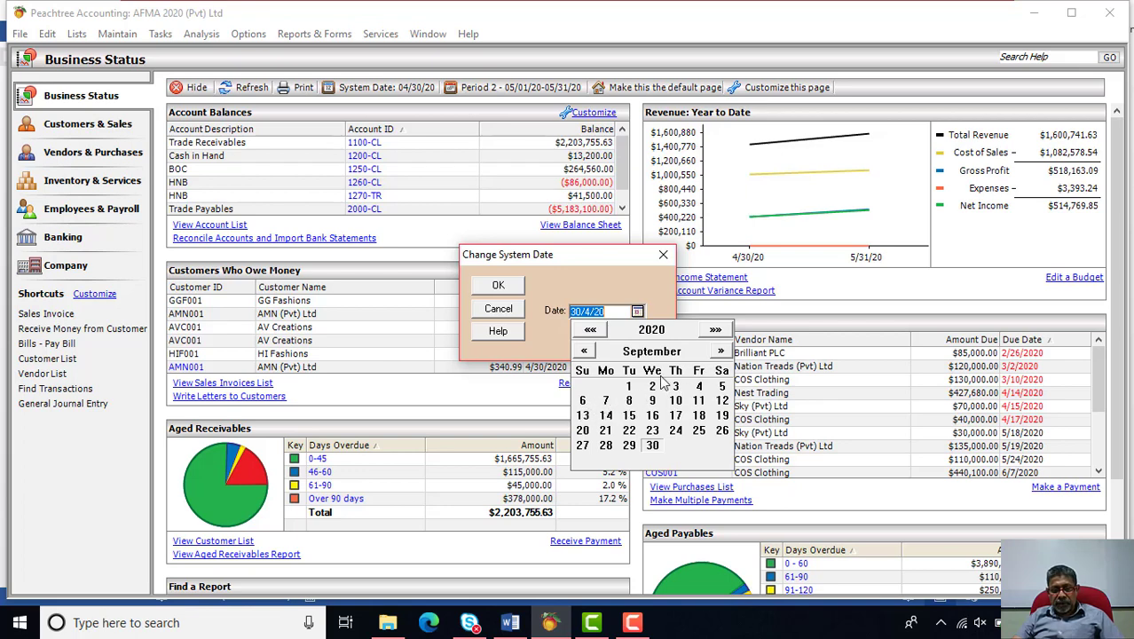
click(606, 401)
click(499, 286)
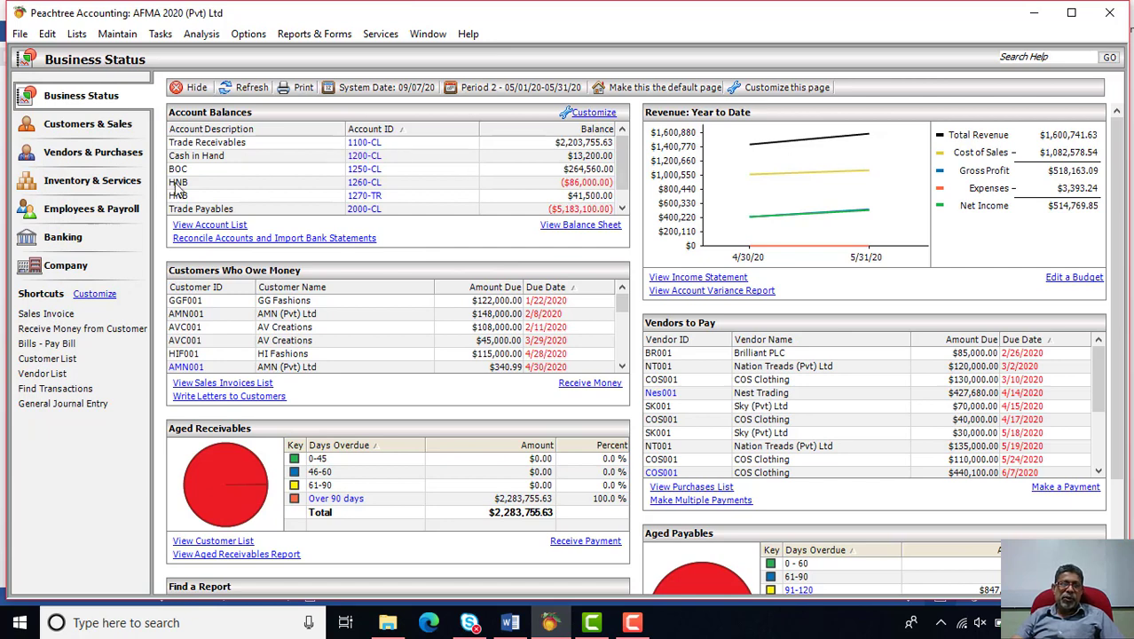
- Return to the Customers & Sales page and start a company backup with Local Disk (E:) as the save location
click(93, 129)
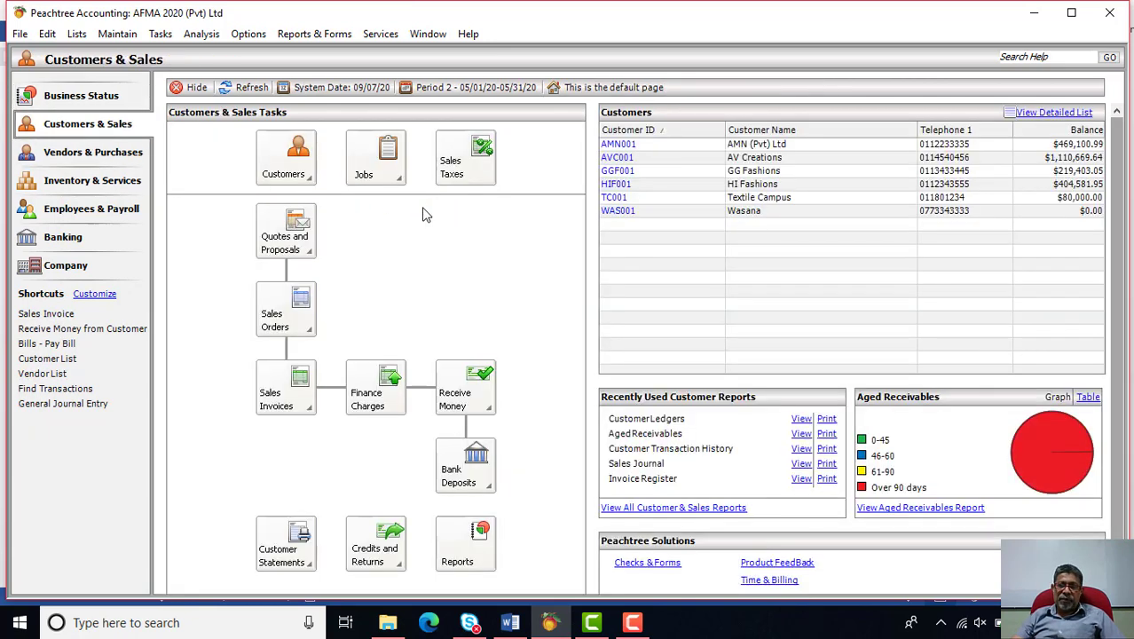
click(18, 36)
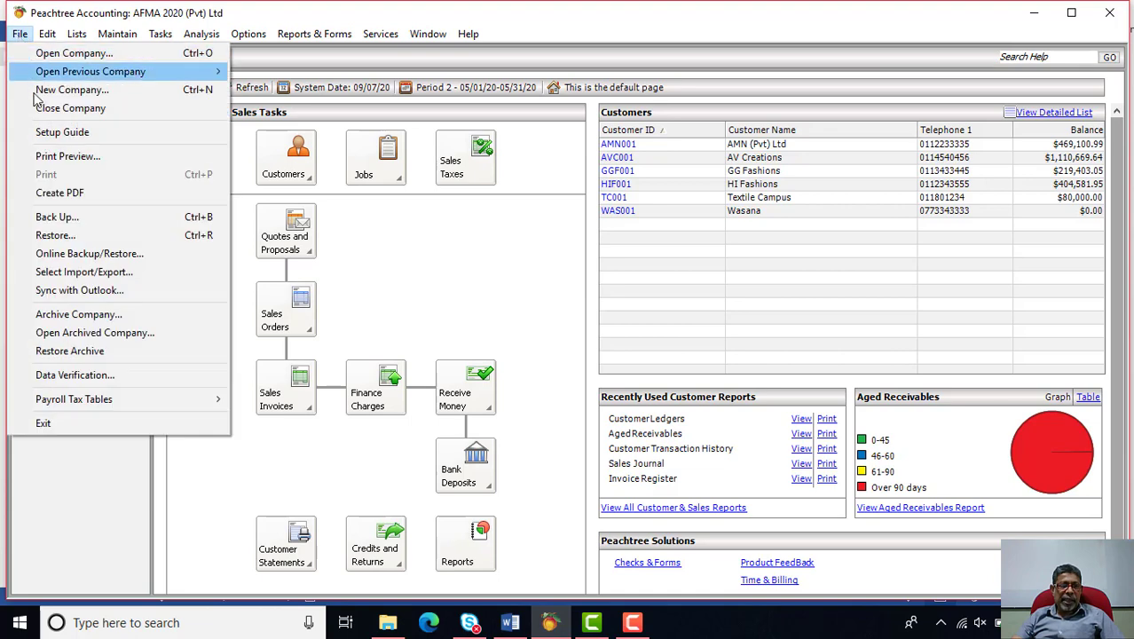
click(51, 216)
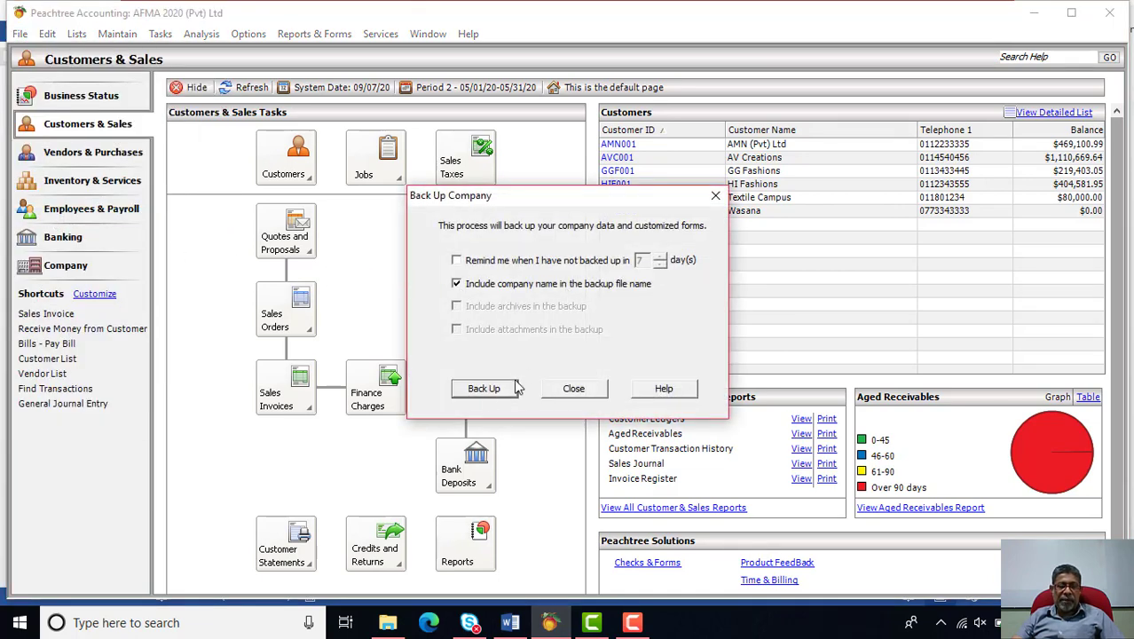
click(486, 389)
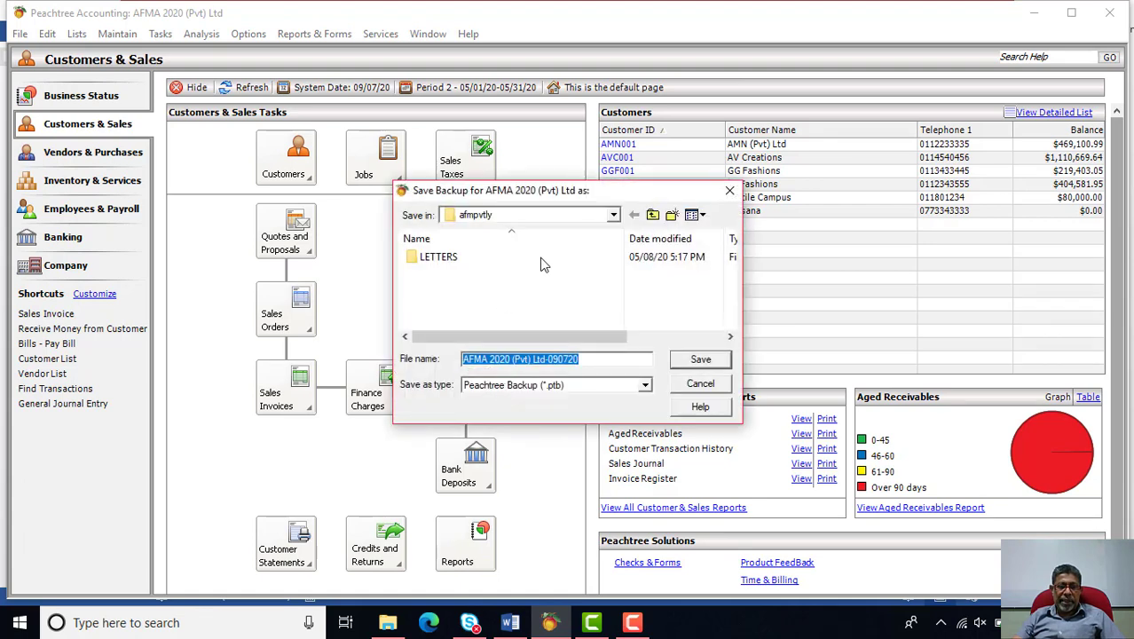
click(620, 215)
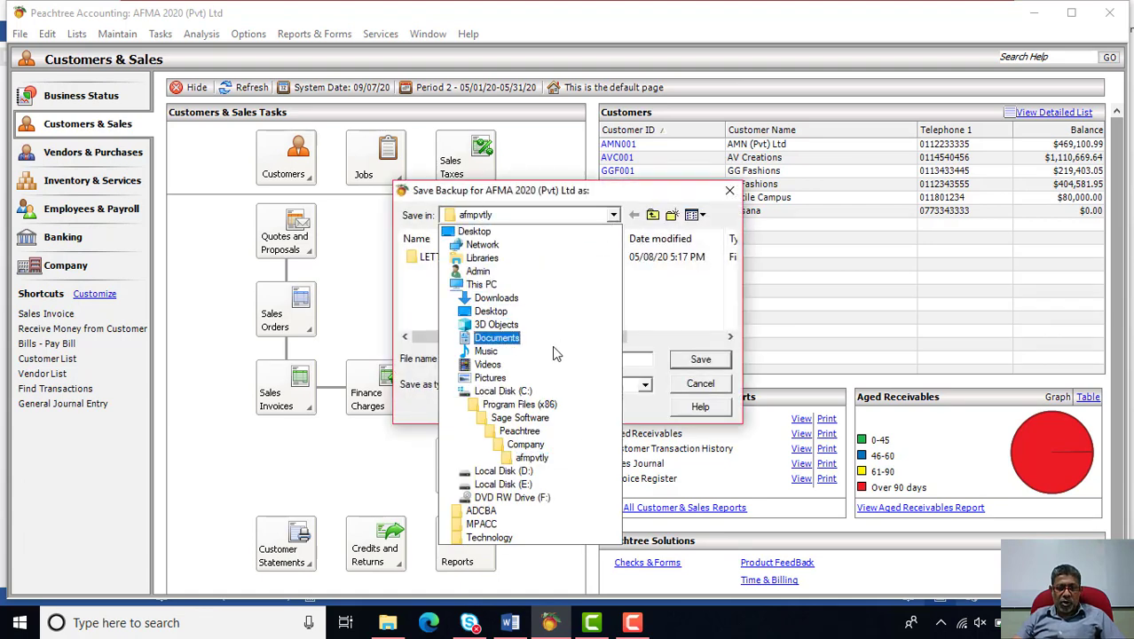
click(524, 484)
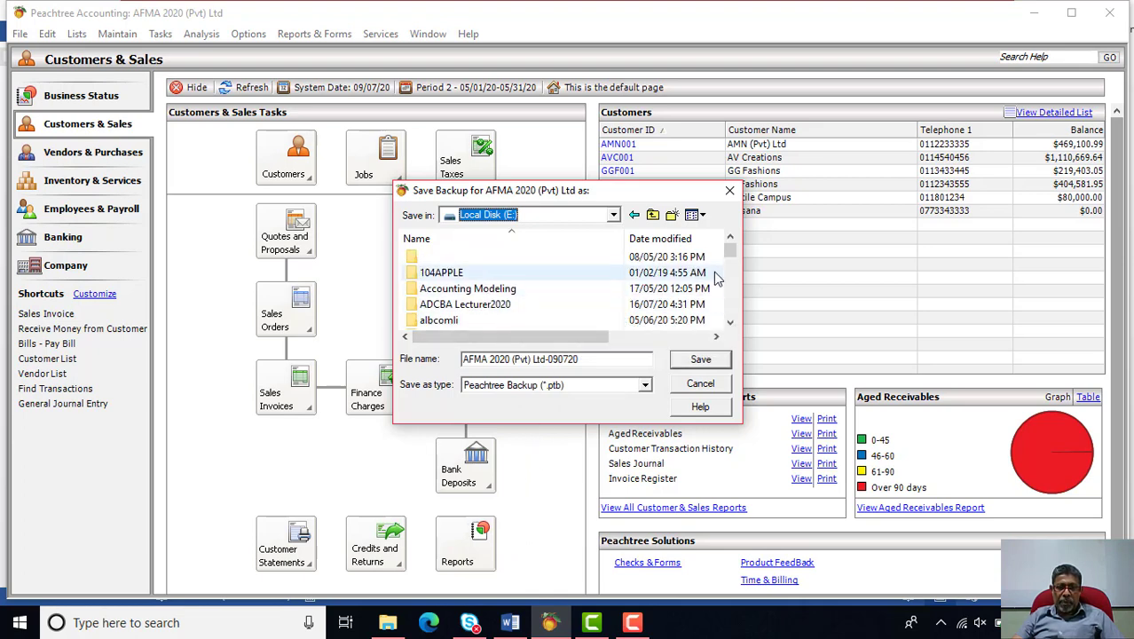
- Look through the folders on Local Disk (E:) for a backup destination and change the save location to Local Disk (D:)
click(730, 323)
click(730, 323)
click(730, 323)
click(730, 323)
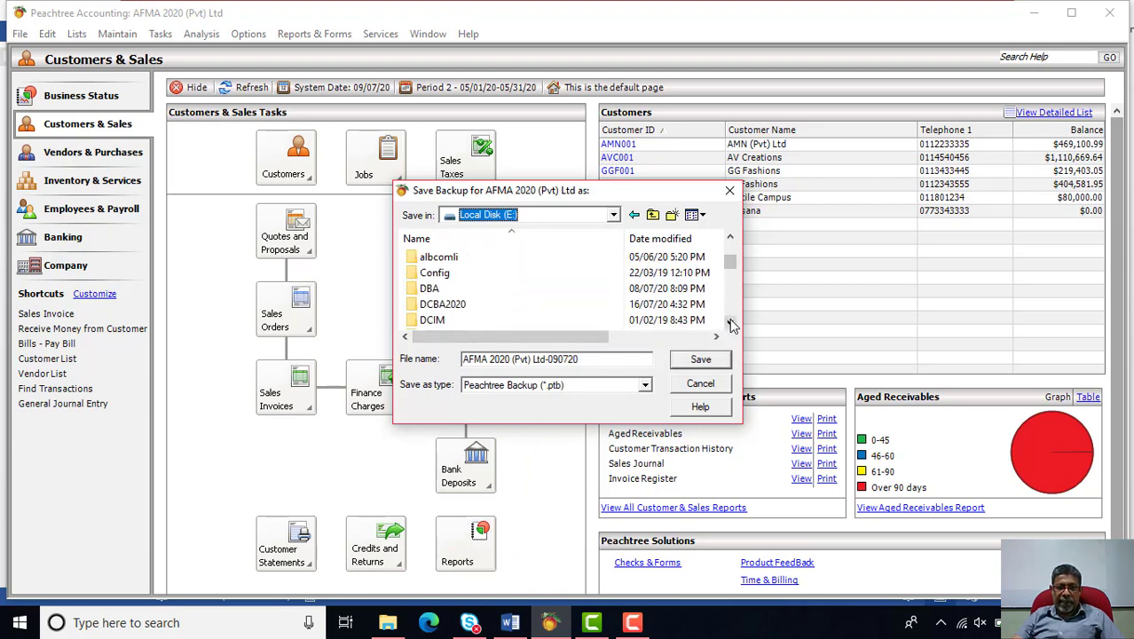
click(730, 323)
click(730, 323)
click(730, 323)
click(731, 323)
click(730, 323)
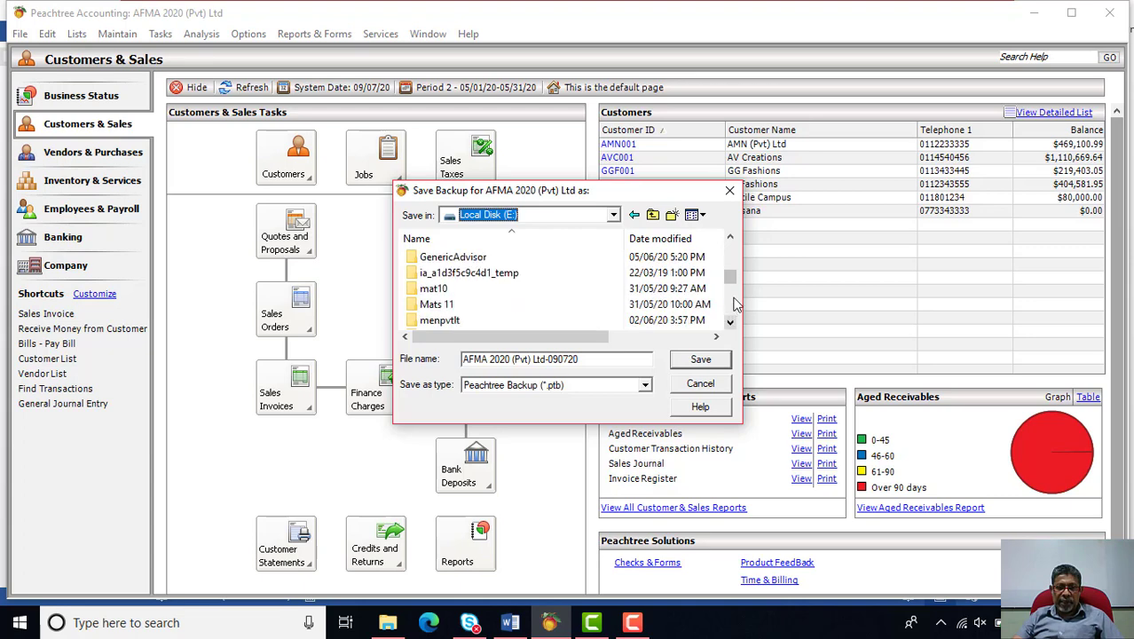
click(730, 237)
click(730, 237)
click(730, 238)
click(730, 238)
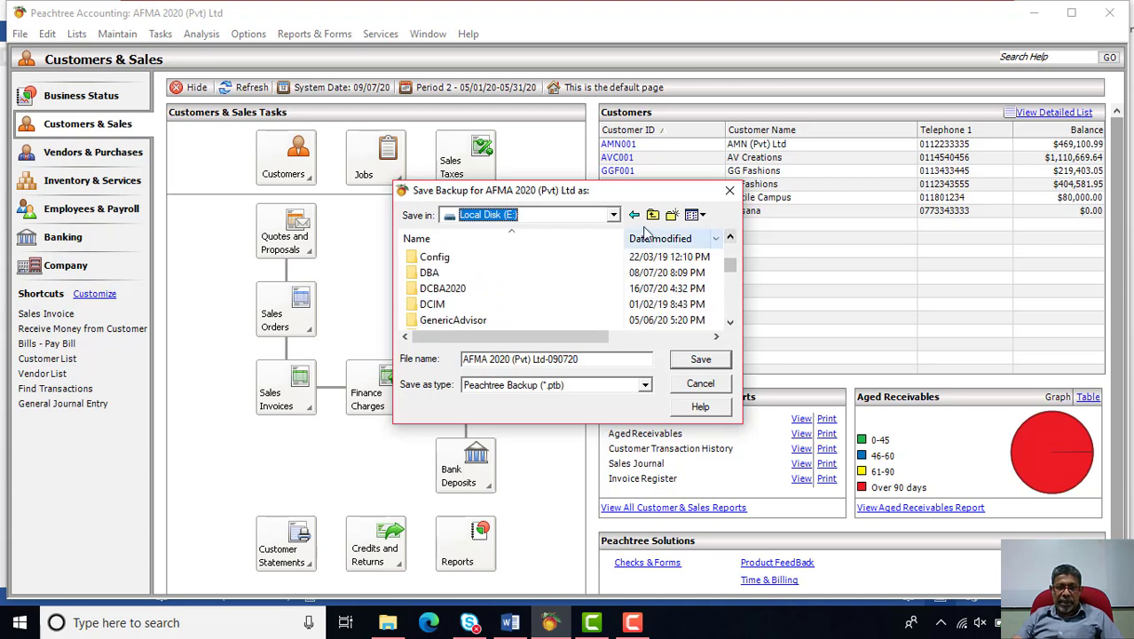
click(612, 215)
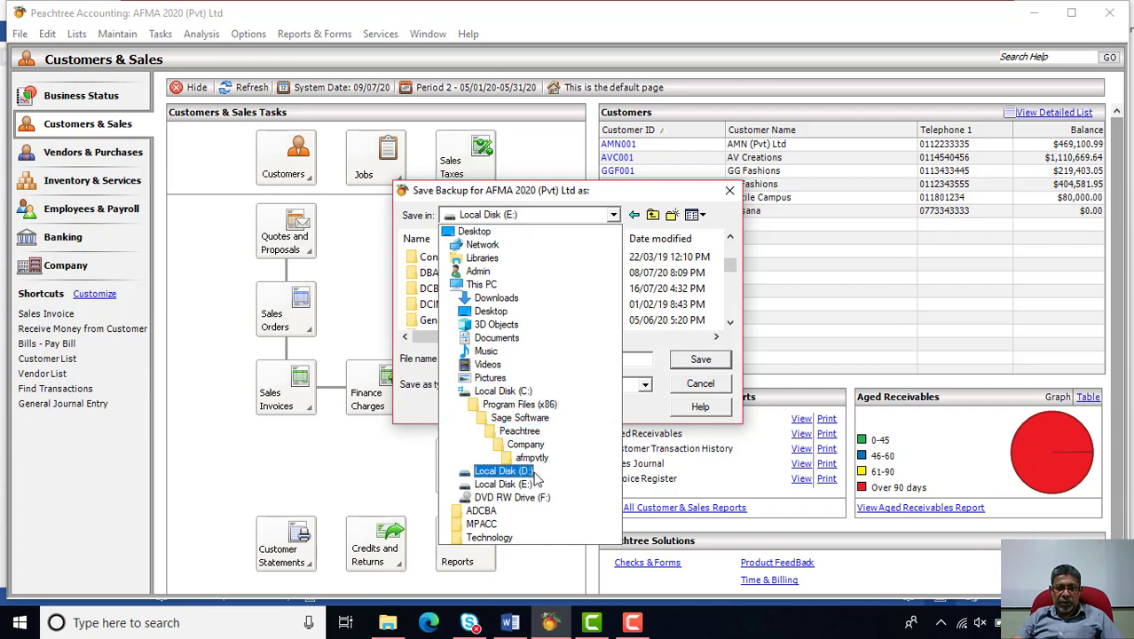
click(503, 471)
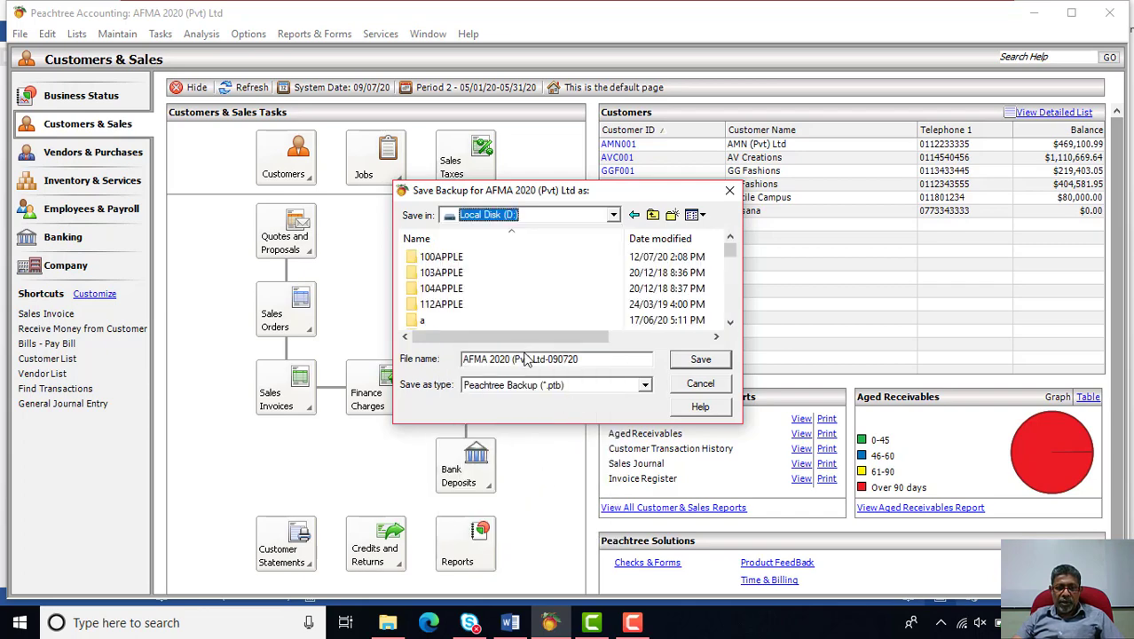
- Switch to the Word document, check the chapter heading on its first page, and return to Peachtree
click(510, 622)
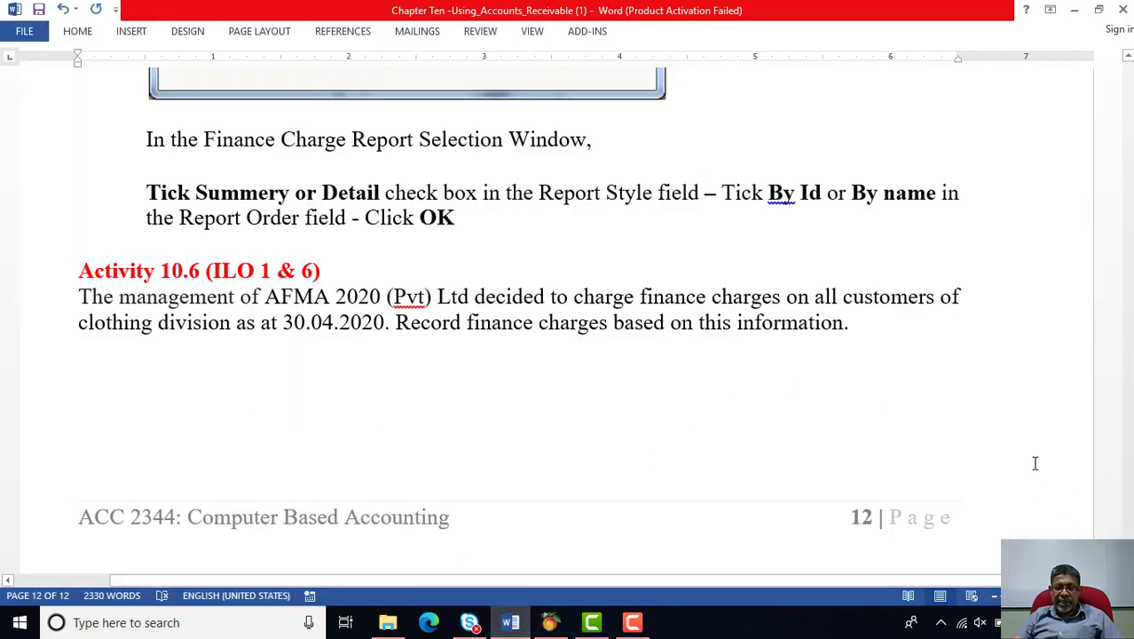
scroll(1035, 463, up, 3)
click(1130, 219)
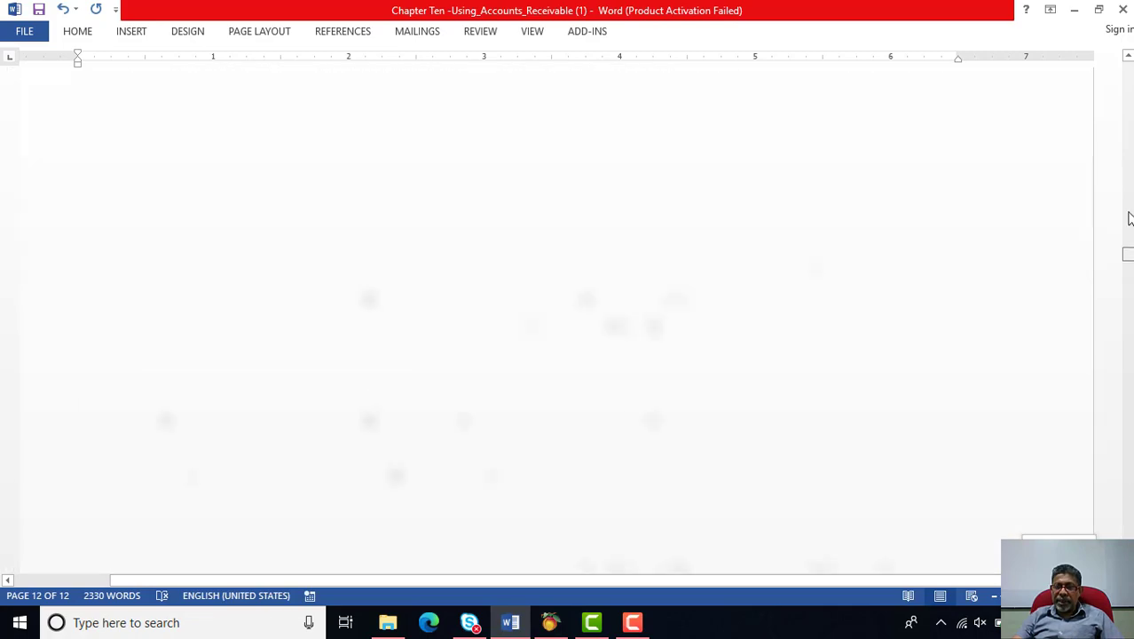
drag(1130, 219, 1116, 71)
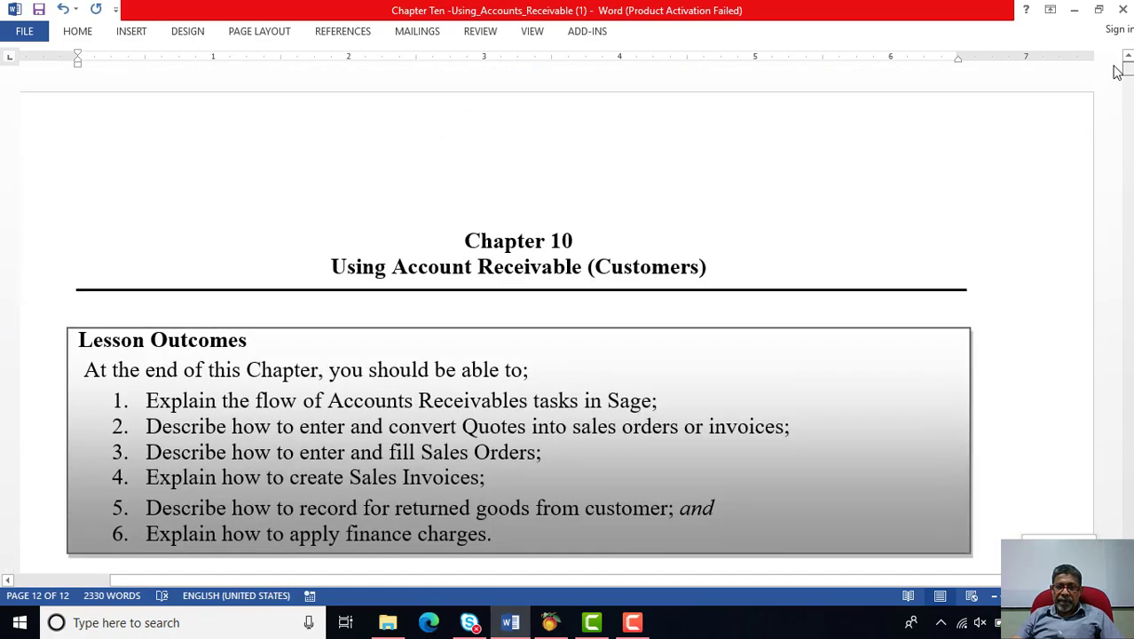
click(548, 624)
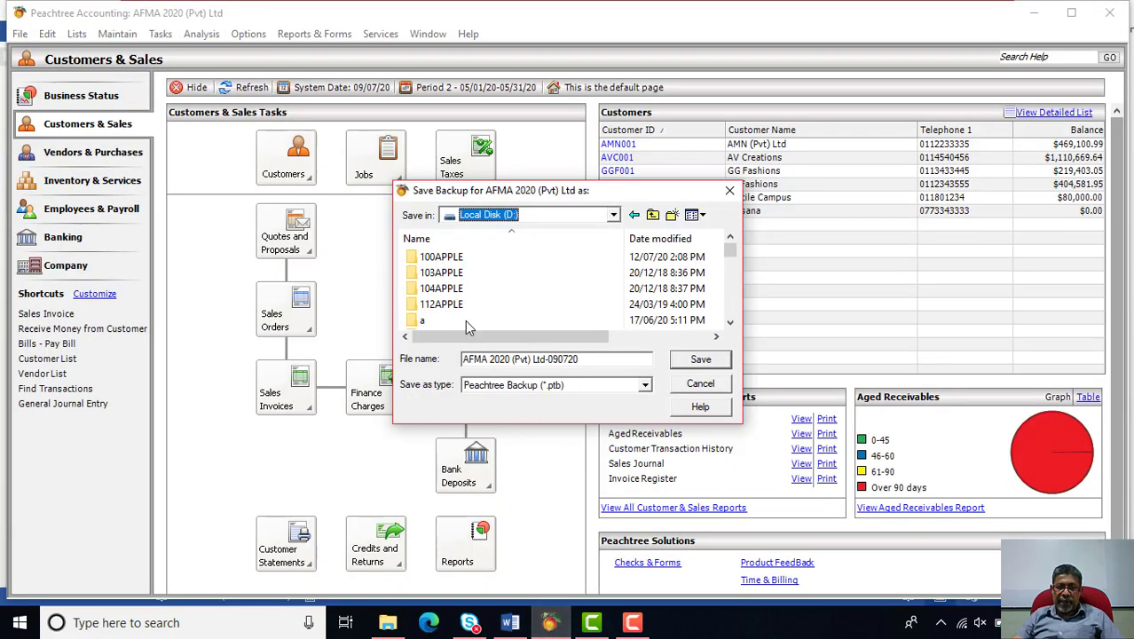
- Keep Local Disk (D:) as the backup save location and open its Computer Based Accounting 2 year folder
click(612, 216)
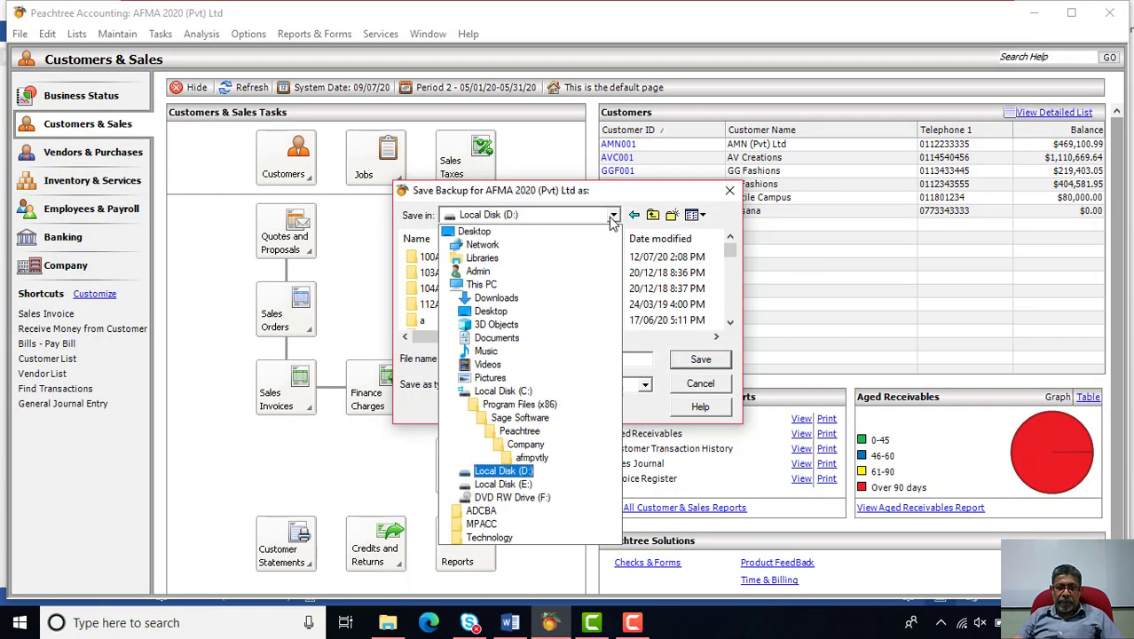
click(524, 471)
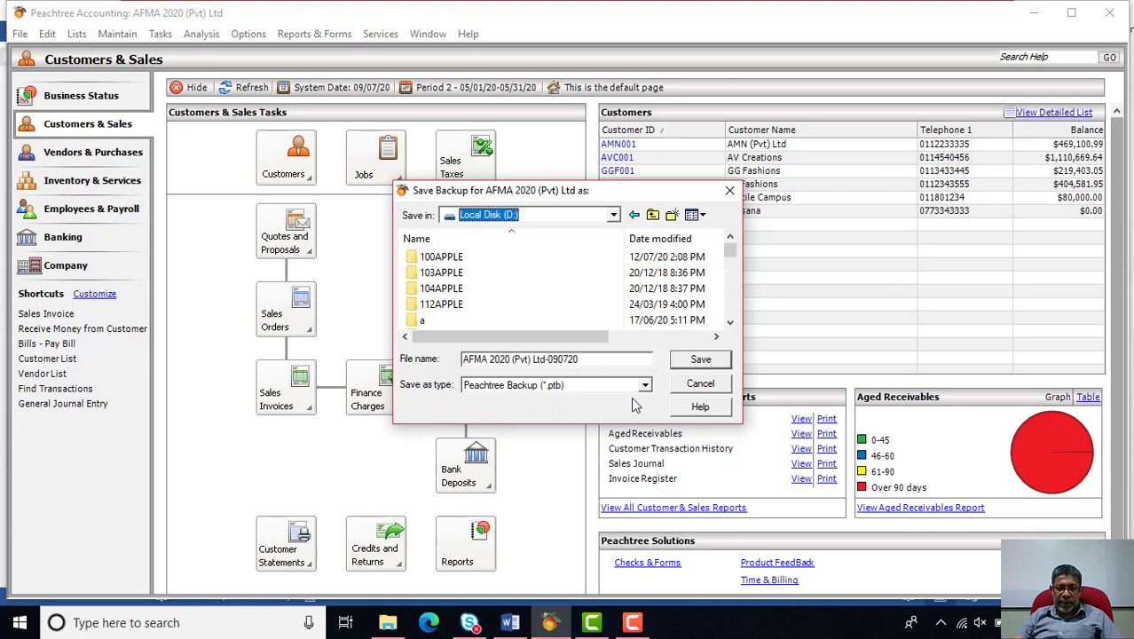
click(729, 323)
click(728, 323)
click(729, 323)
click(729, 323)
click(728, 323)
click(728, 323)
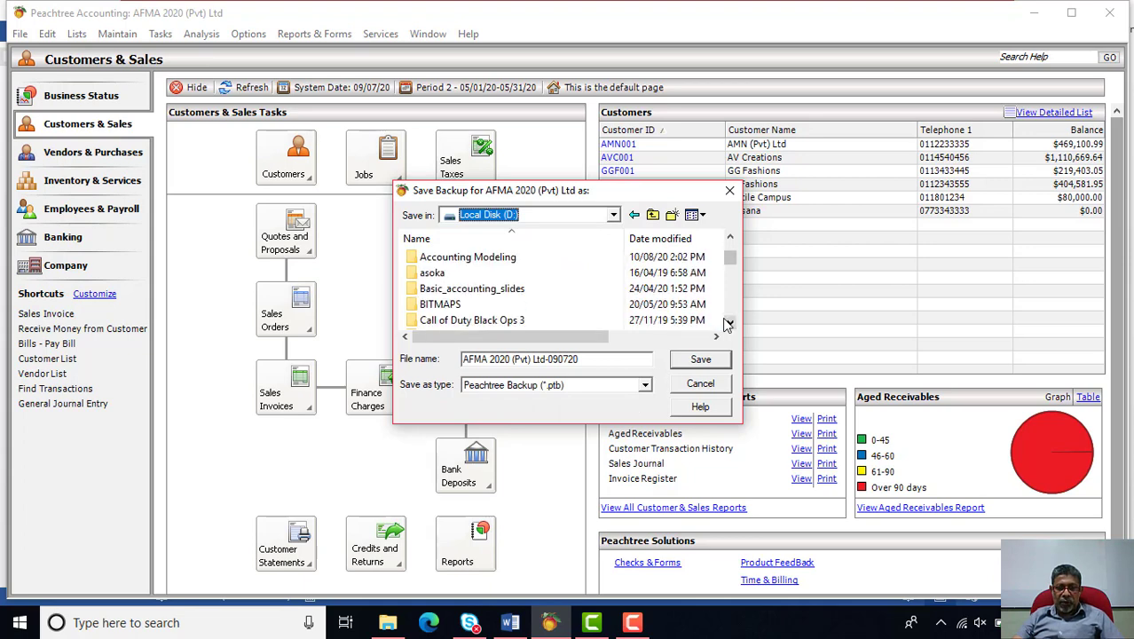
click(729, 323)
click(728, 323)
click(729, 323)
click(728, 323)
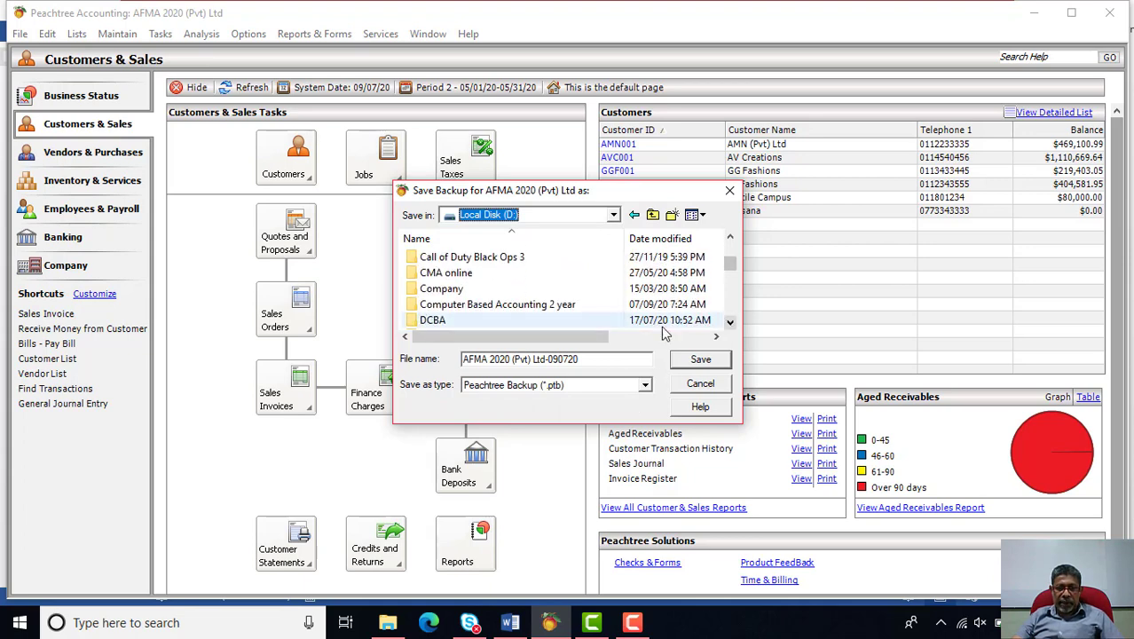
double_click(559, 306)
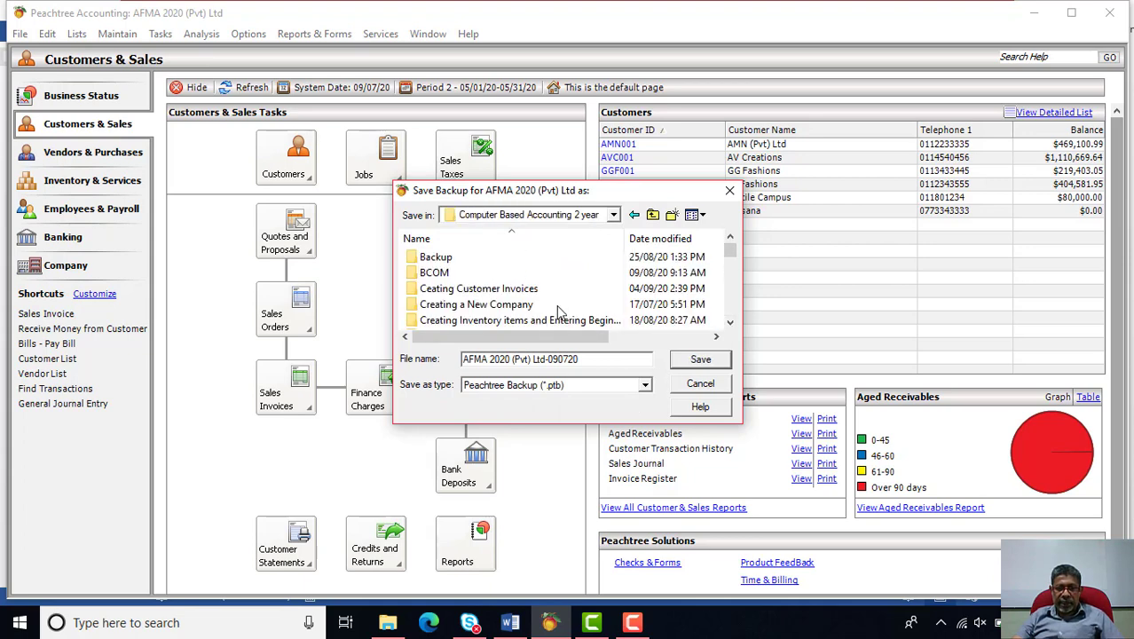
- Save the company backup in the Backup subfolder as AFMA 2020 (Pvt) Ltd-090720 Chapter 10 and accept the required size
double_click(441, 257)
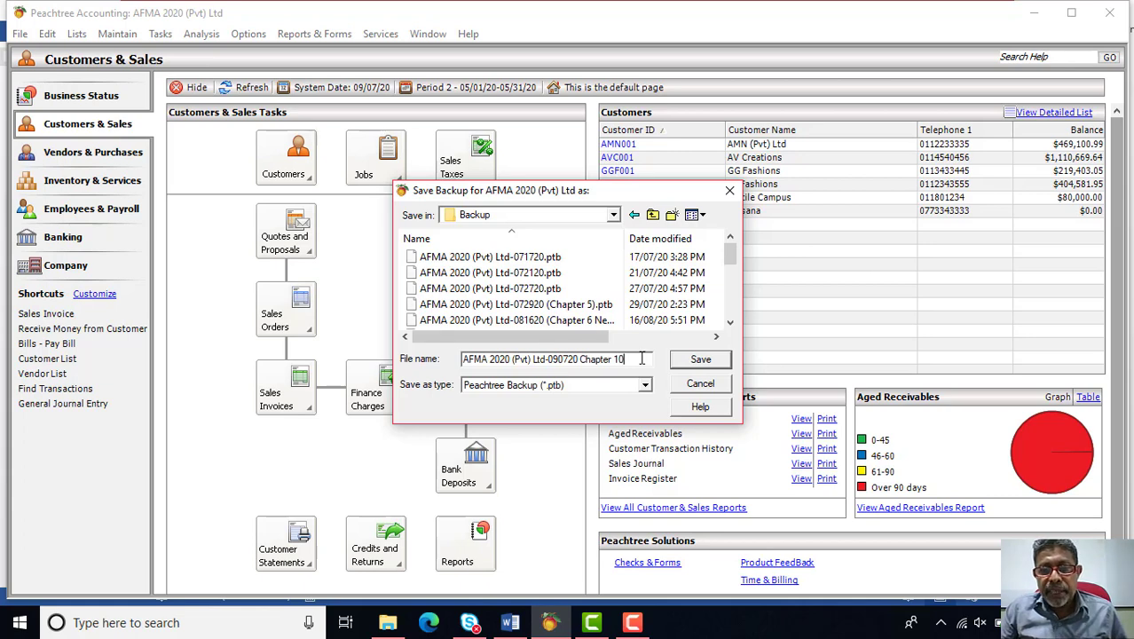
click(700, 360)
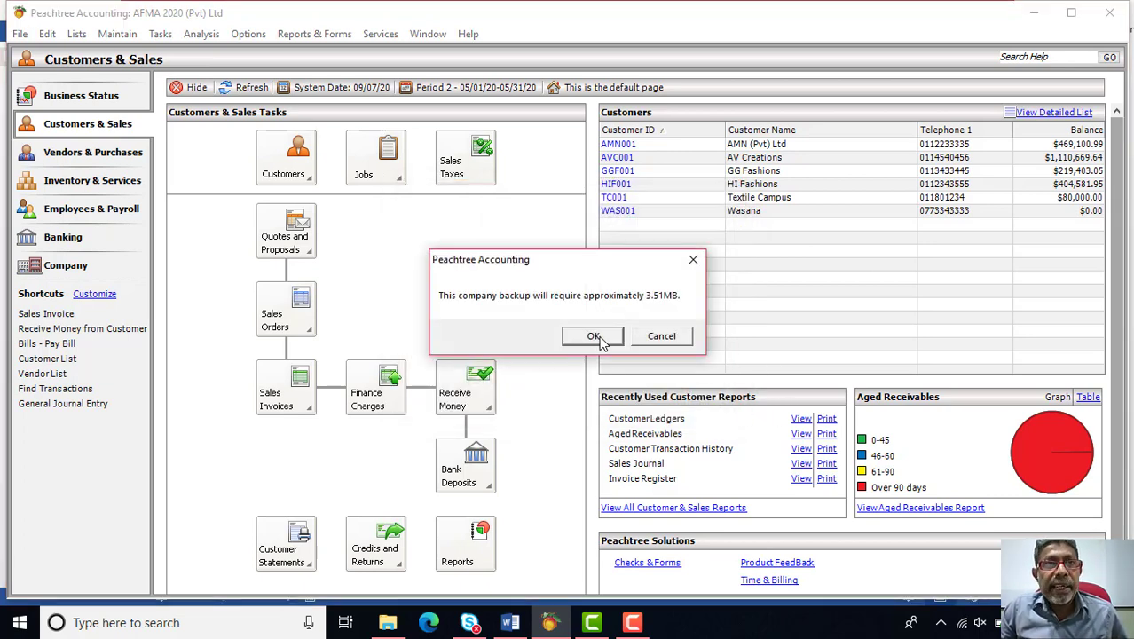
click(592, 337)
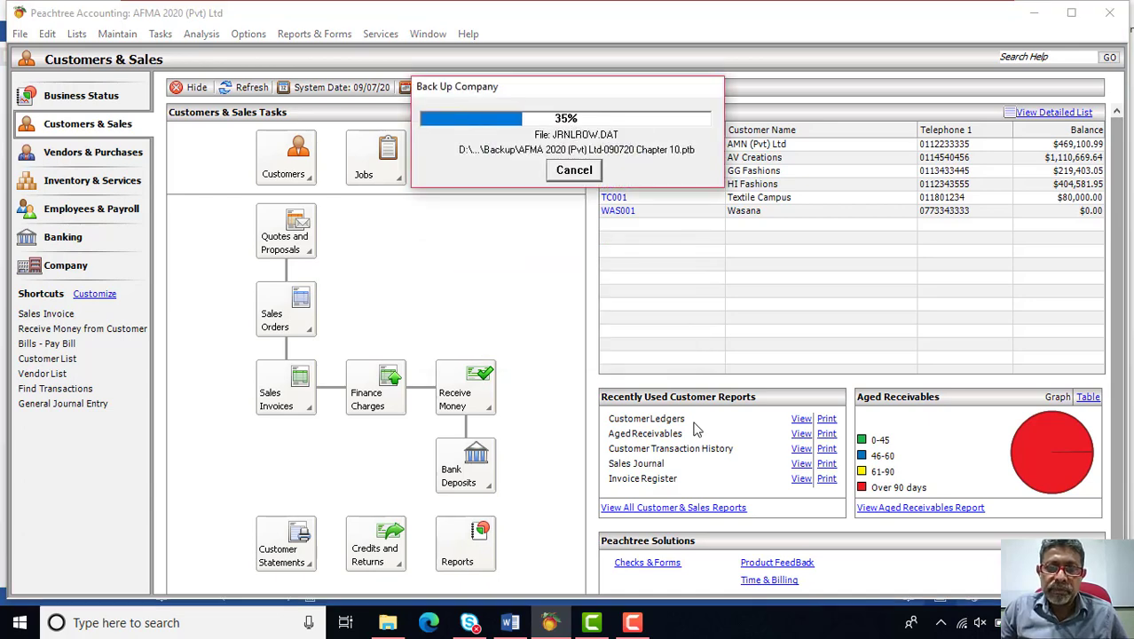